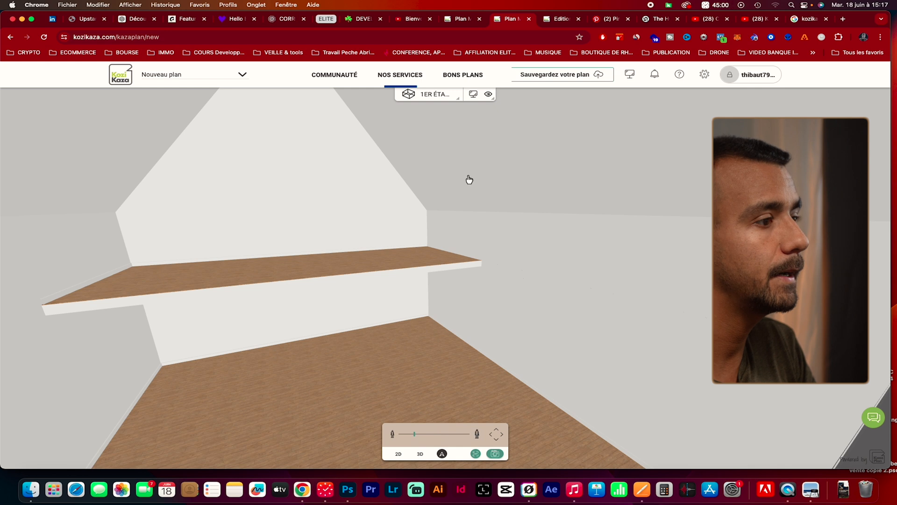
Step: Try to place a suspended straight staircase on the first-floor plan, running from the mezzanine edge into the floor opening
{"action": "left_click", "coordinate": [398, 454]}
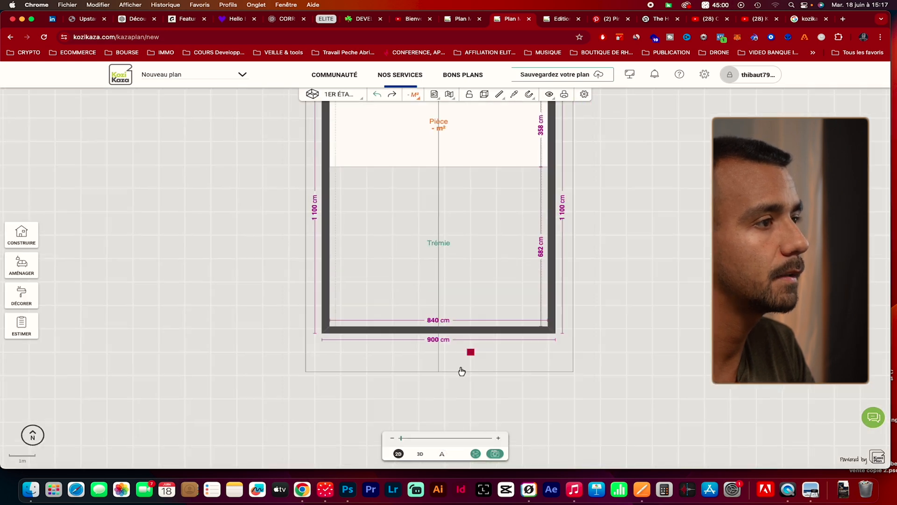
{"action": "left_click", "coordinate": [345, 95]}
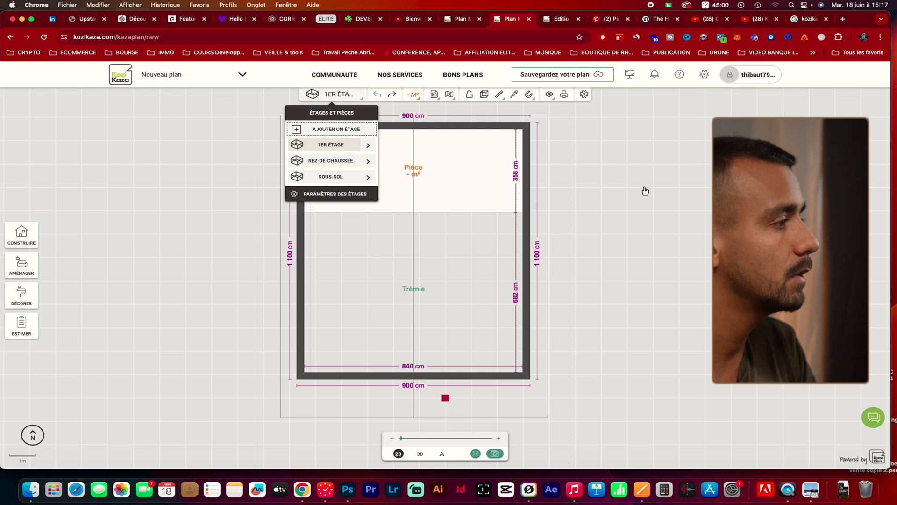
{"action": "left_click", "coordinate": [647, 193]}
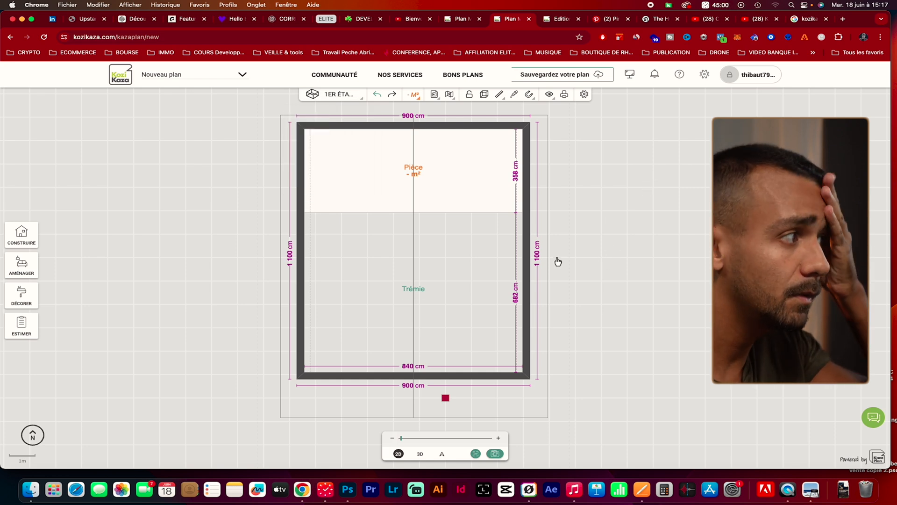
{"action": "left_click", "coordinate": [33, 241]}
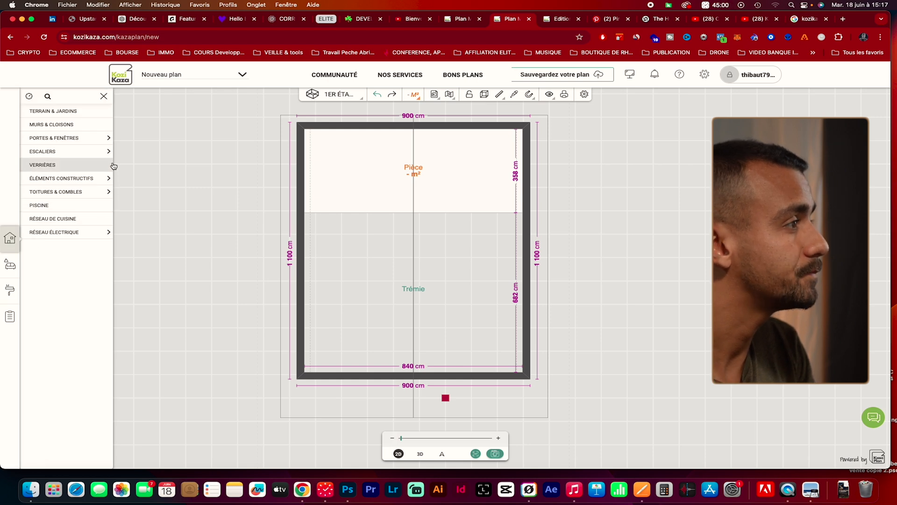
{"action": "left_click", "coordinate": [100, 154]}
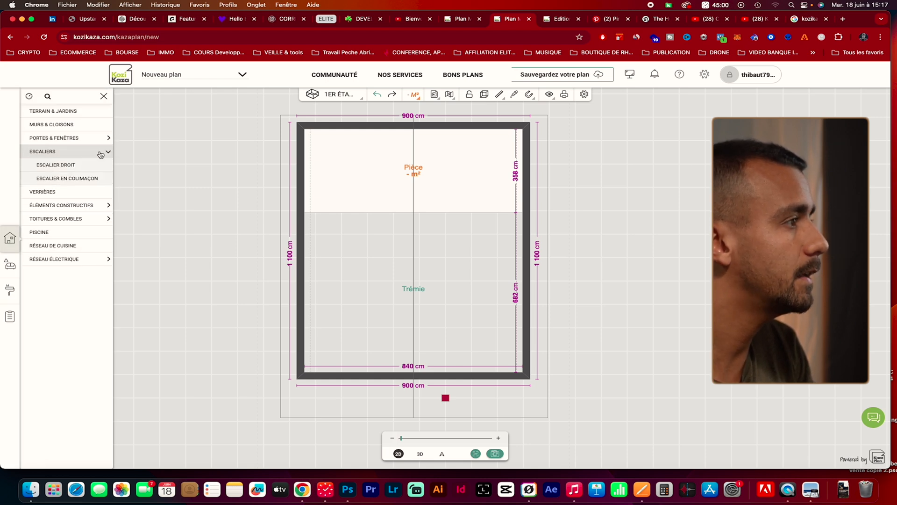
{"action": "left_click", "coordinate": [98, 165]}
{"action": "left_click", "coordinate": [116, 186]}
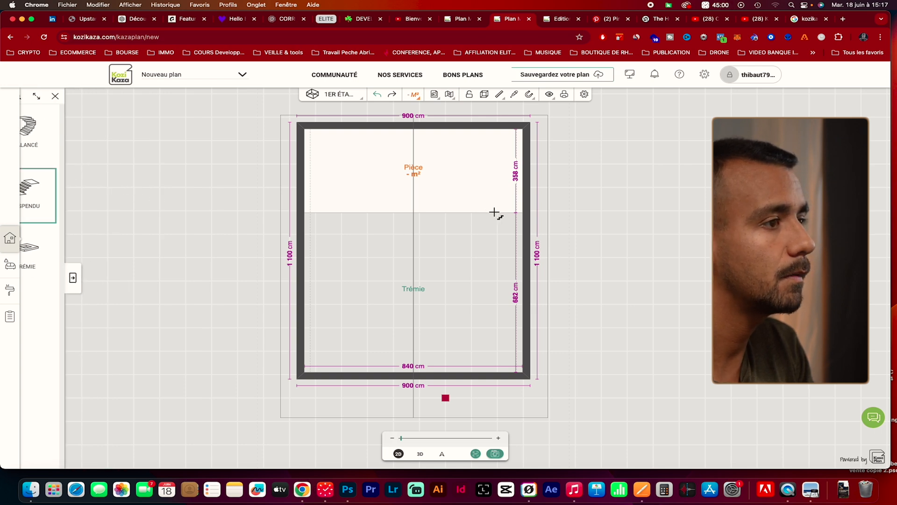
{"action": "mouse_move", "coordinate": [494, 213]}
{"action": "left_mouse_down"}
{"action": "mouse_move", "coordinate": [500, 360]}
{"action": "mouse_move", "coordinate": [483, 321]}
{"action": "left_mouse_up"}
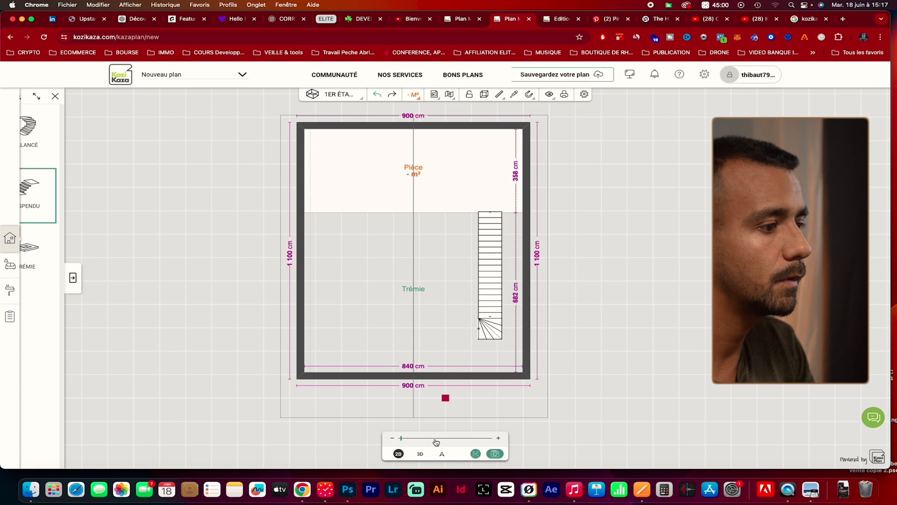
Step: Delete the suspended staircase from the first-floor plan after checking it in 3D
{"action": "left_click", "coordinate": [442, 454]}
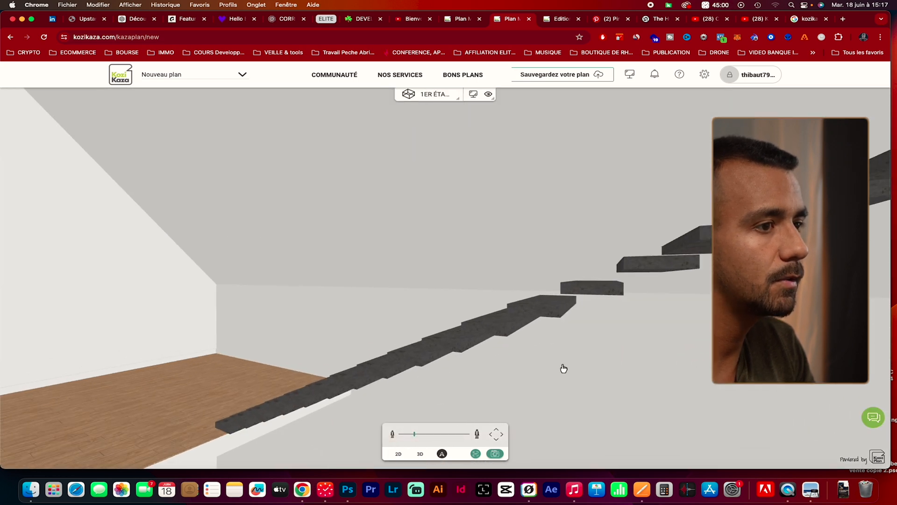
{"action": "scroll", "coordinate": [579, 368], "scroll_direction": "down", "scroll_amount": 1}
{"action": "scroll", "coordinate": [578, 367], "scroll_direction": "up", "scroll_amount": 2}
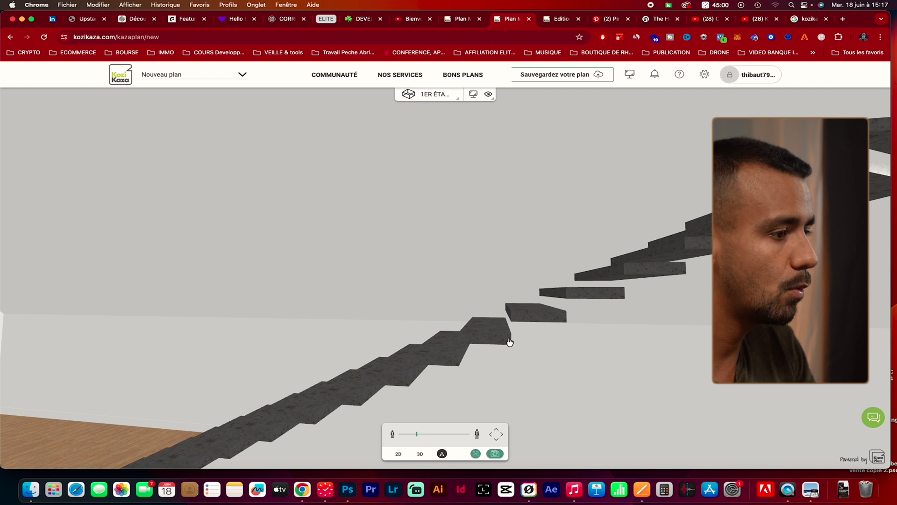
{"action": "left_click", "coordinate": [420, 454]}
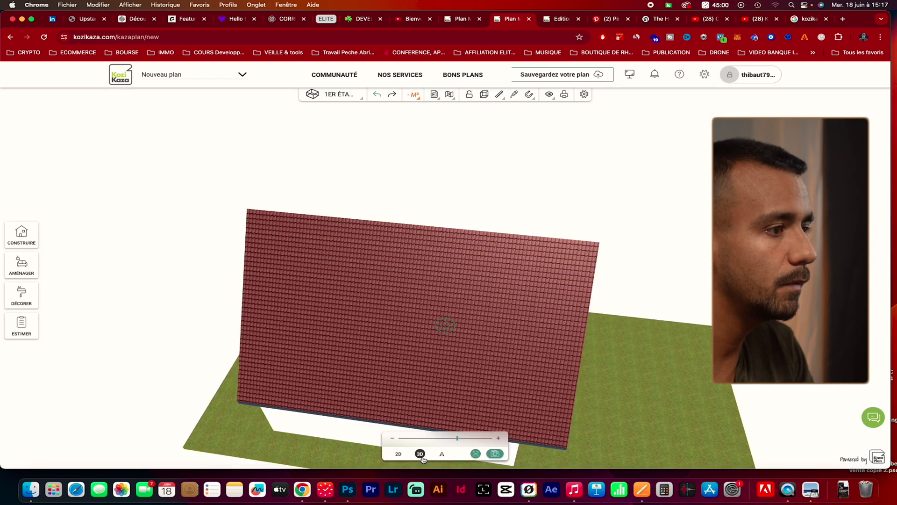
{"action": "left_click", "coordinate": [399, 454]}
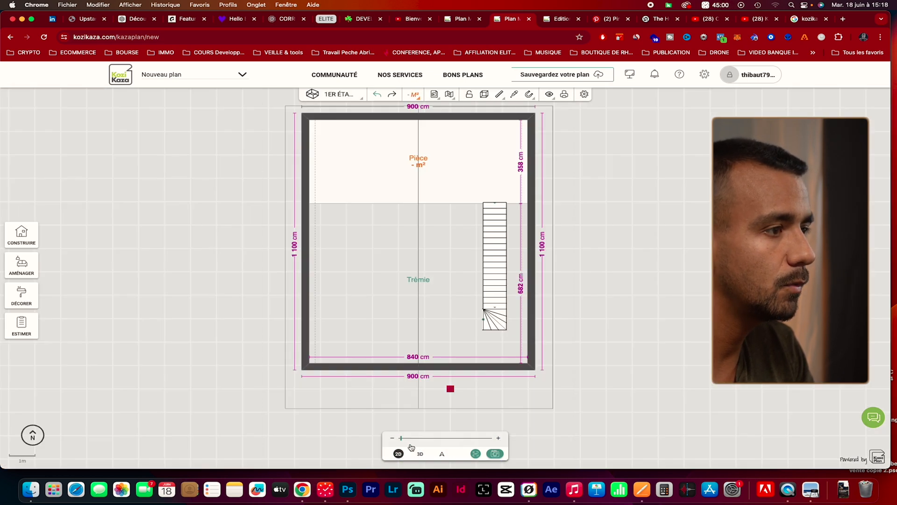
{"action": "left_click", "coordinate": [502, 314]}
{"action": "left_click", "coordinate": [516, 189]}
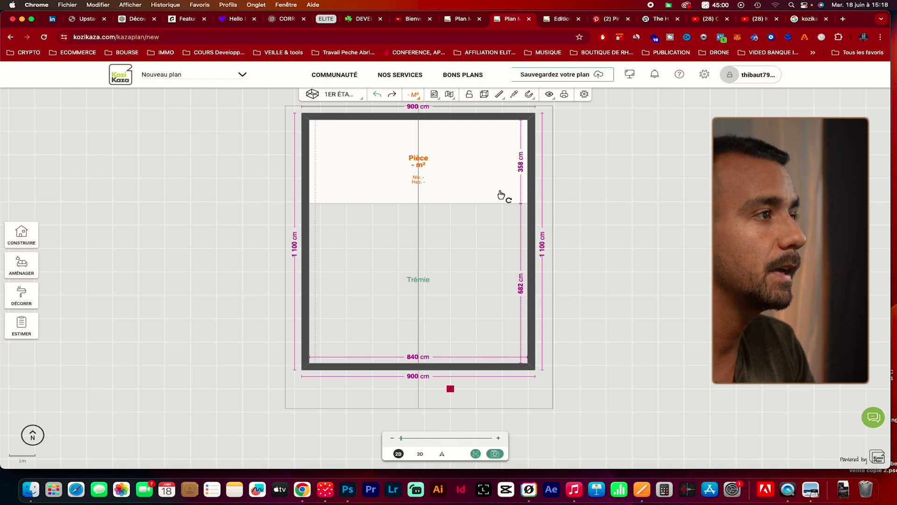
Step: Place a suspended straight staircase about 523 cm long on the ground floor, running parallel and close to the right-hand wall
{"action": "left_click", "coordinate": [357, 99]}
{"action": "left_click", "coordinate": [348, 160]}
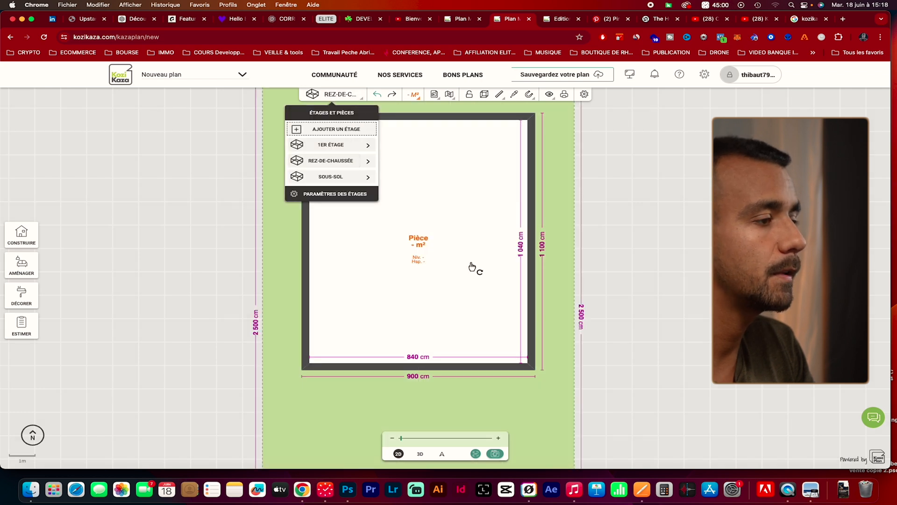
{"action": "left_click", "coordinate": [21, 234]}
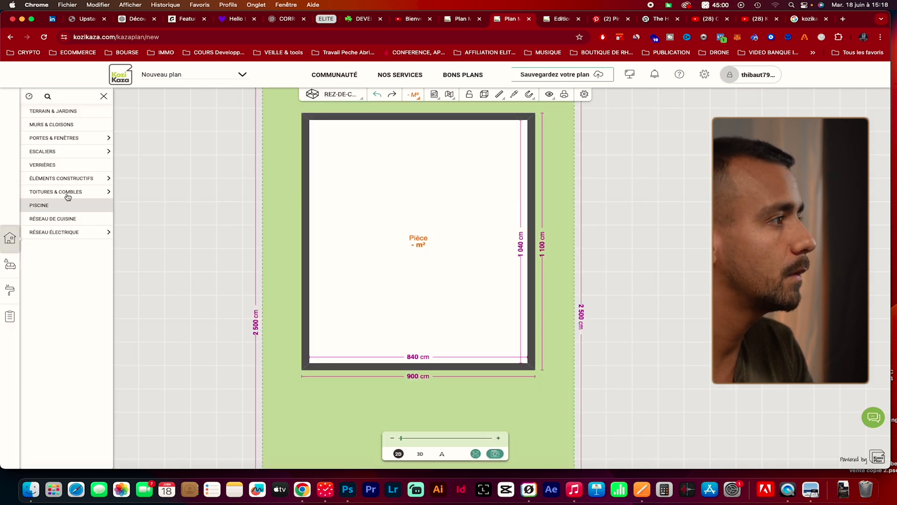
{"action": "left_click", "coordinate": [85, 157]}
{"action": "left_click", "coordinate": [84, 166]}
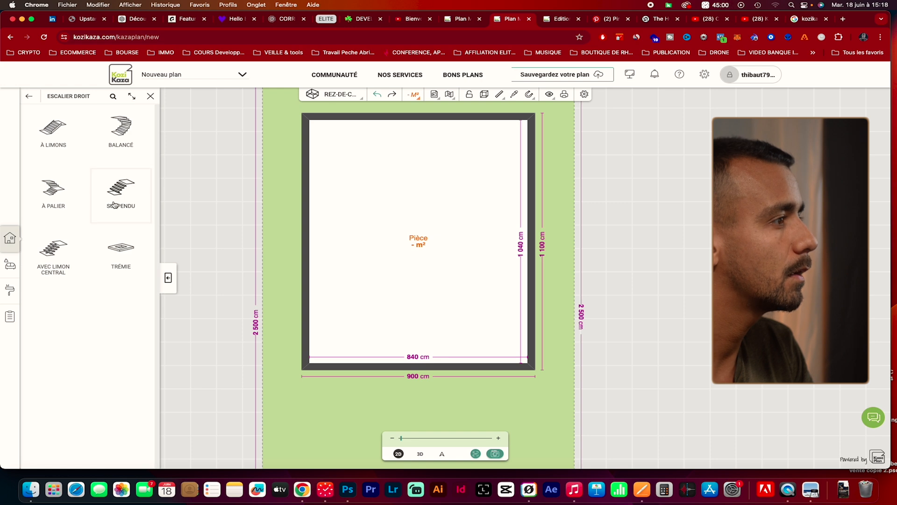
{"action": "left_click", "coordinate": [116, 205]}
{"action": "left_click", "coordinate": [480, 333]}
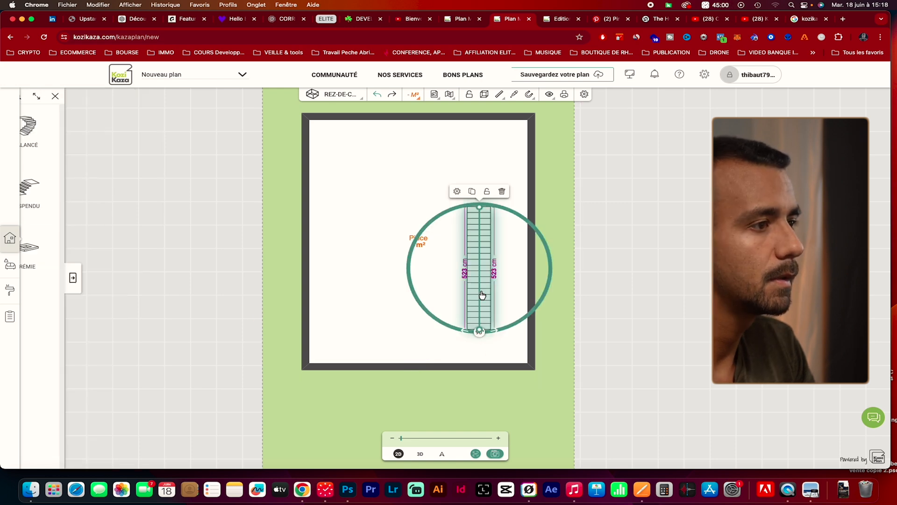
{"action": "left_click_drag", "start_coordinate": [482, 292], "coordinate": [505, 286]}
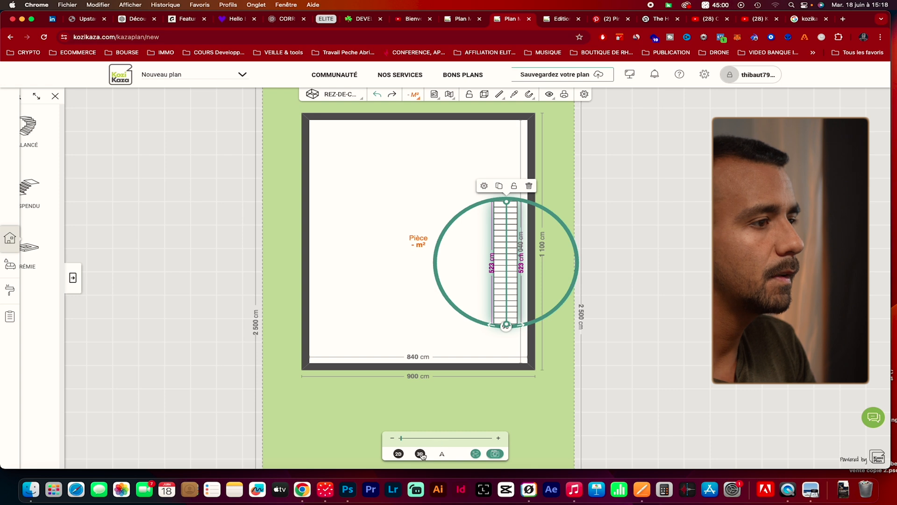
Step: Rotate the ground-floor staircase half a turn so it climbs toward the rear wall, keeping it beside the right-hand wall
{"action": "left_click", "coordinate": [420, 454]}
{"action": "left_click_drag", "start_coordinate": [495, 299], "coordinate": [511, 295]}
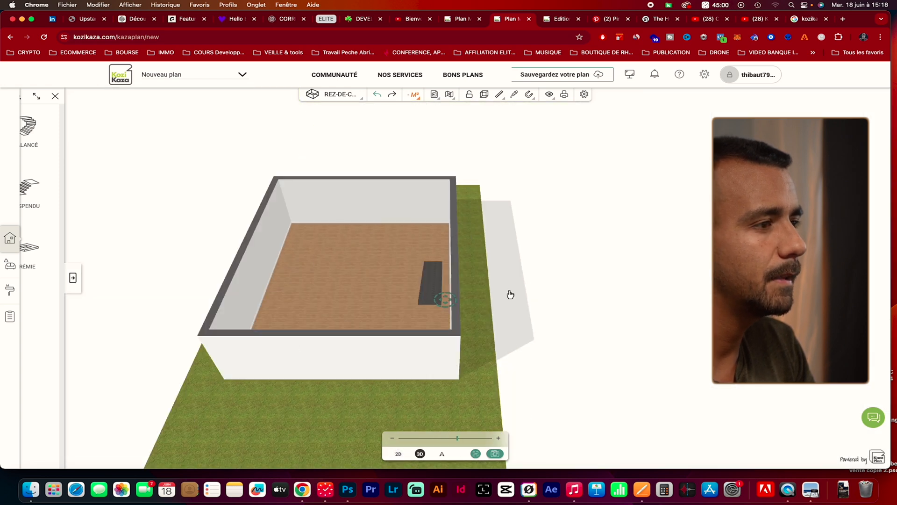
{"action": "left_click_drag", "start_coordinate": [400, 309], "coordinate": [359, 310]}
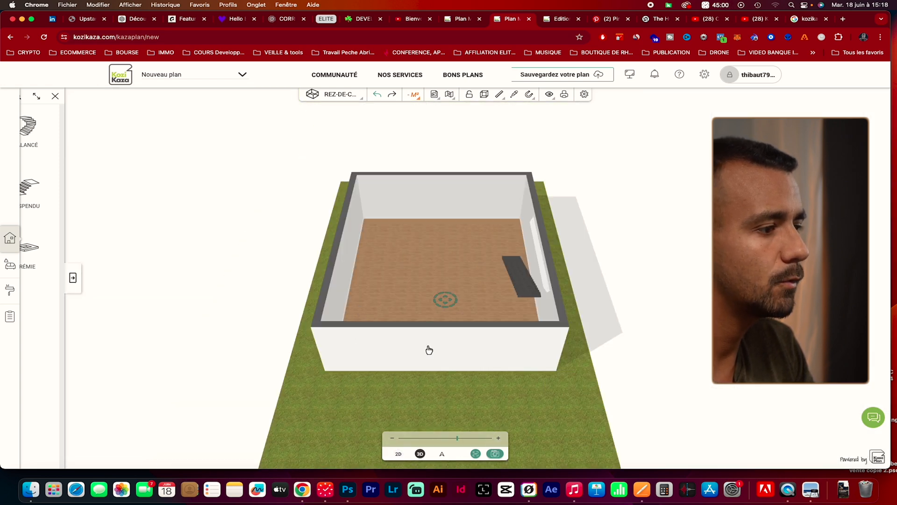
{"action": "left_click", "coordinate": [398, 454]}
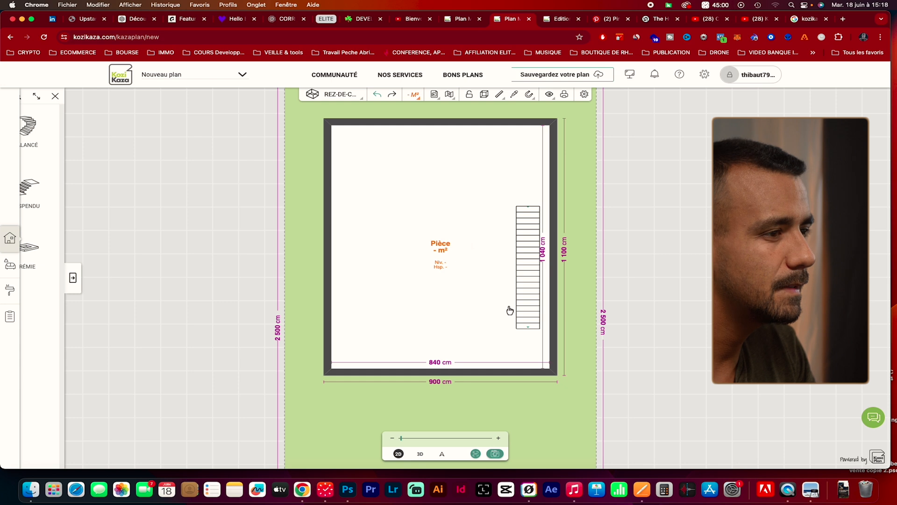
{"action": "left_click", "coordinate": [523, 301]}
{"action": "left_click_drag", "start_coordinate": [528, 334], "coordinate": [535, 192]}
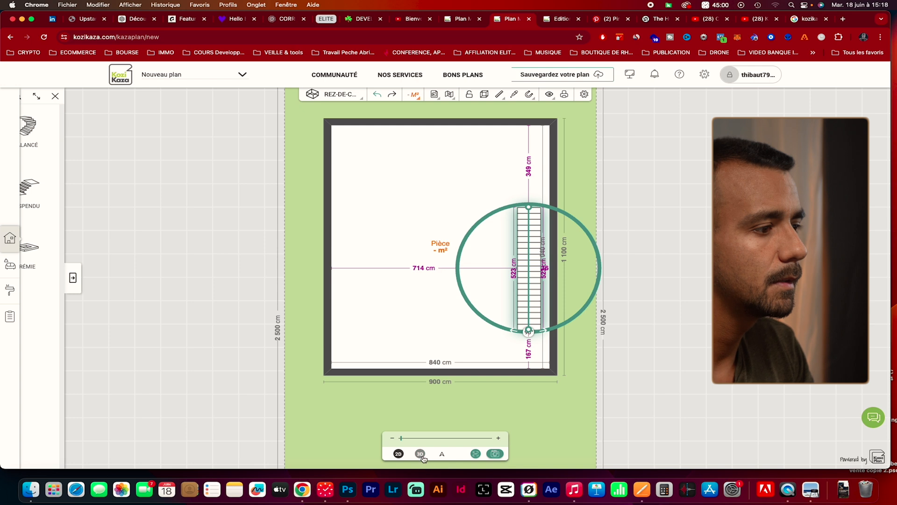
Step: Examine the staircase in 3D from the ground floor and its opening from the first floor with transparent walls
{"action": "left_click", "coordinate": [420, 453]}
{"action": "left_click_drag", "start_coordinate": [504, 327], "coordinate": [643, 284]}
{"action": "scroll", "coordinate": [501, 249], "scroll_direction": "up", "scroll_amount": 3}
{"action": "left_click_drag", "start_coordinate": [500, 249], "coordinate": [396, 423]}
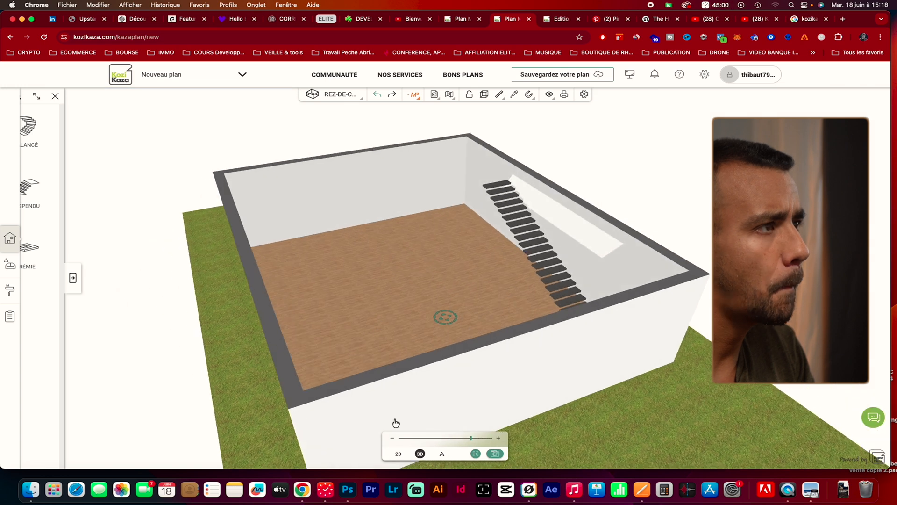
{"action": "left_click", "coordinate": [332, 94]}
{"action": "left_click", "coordinate": [342, 149]}
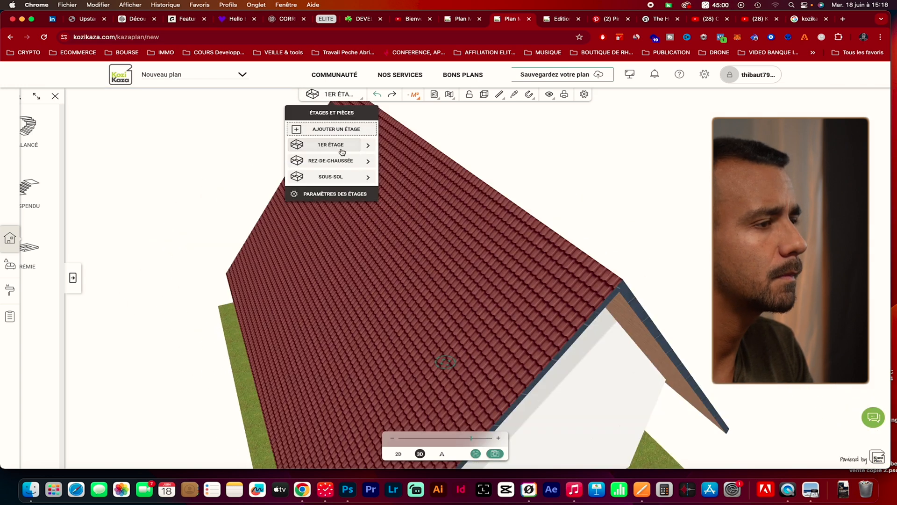
{"action": "left_click", "coordinate": [485, 96]}
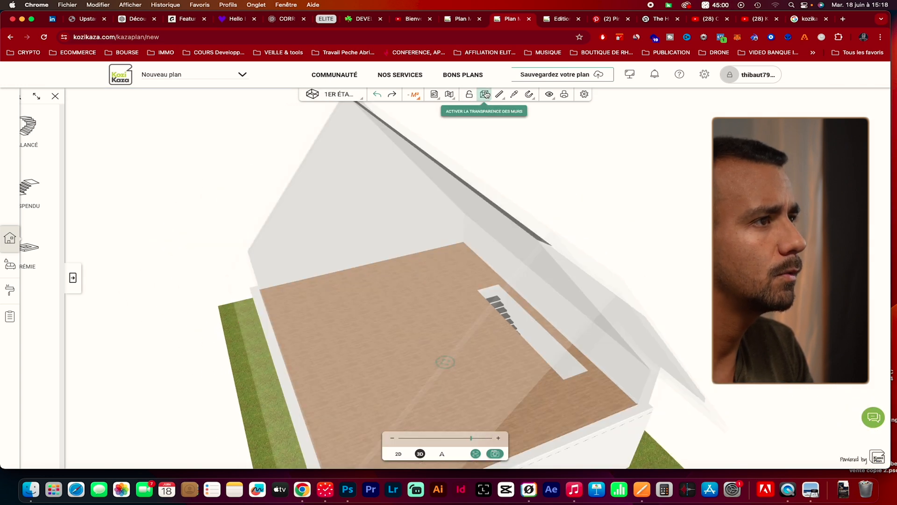
{"action": "left_click_drag", "start_coordinate": [506, 395], "coordinate": [477, 380]}
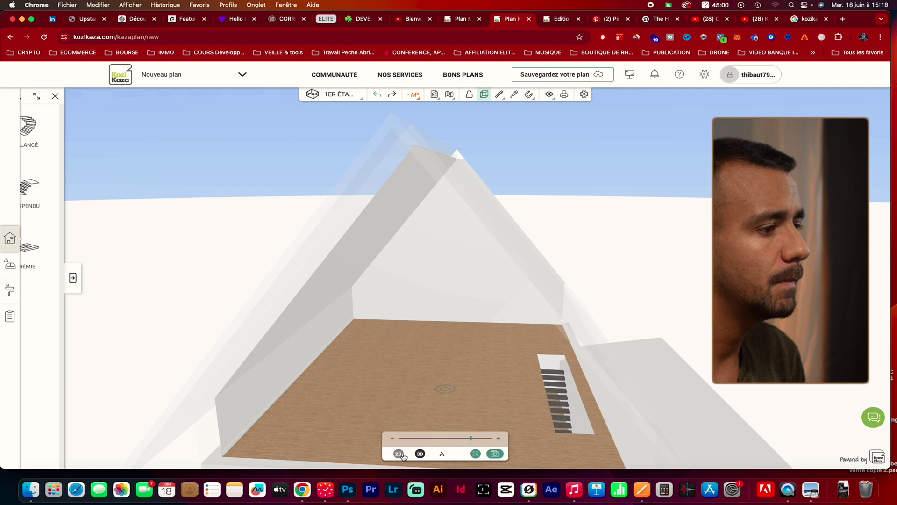
Step: Enlarge the first-floor stair opening to about 802 by 679 cm, stretching it to the left wall and toward the front wall
{"action": "left_click", "coordinate": [398, 453]}
{"action": "scroll", "coordinate": [498, 320], "scroll_direction": "down", "scroll_amount": 1}
{"action": "left_click", "coordinate": [463, 380]}
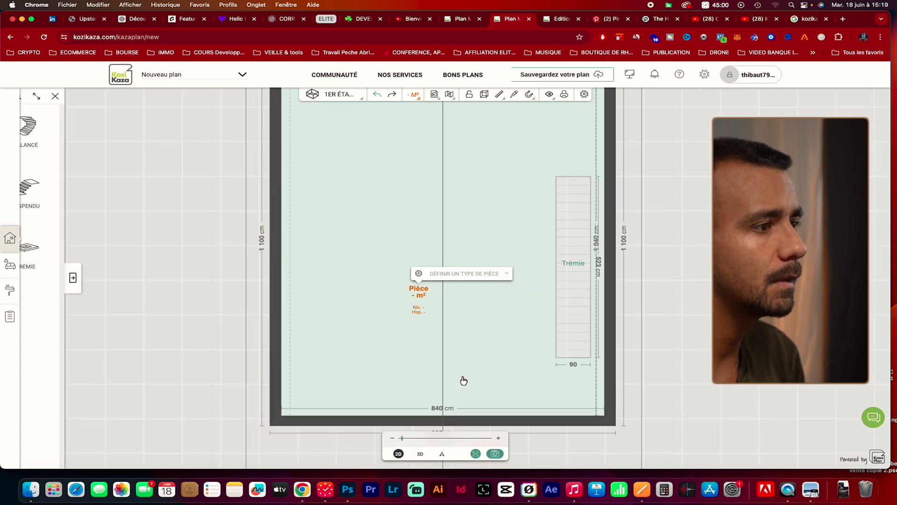
{"action": "left_click", "coordinate": [569, 359]}
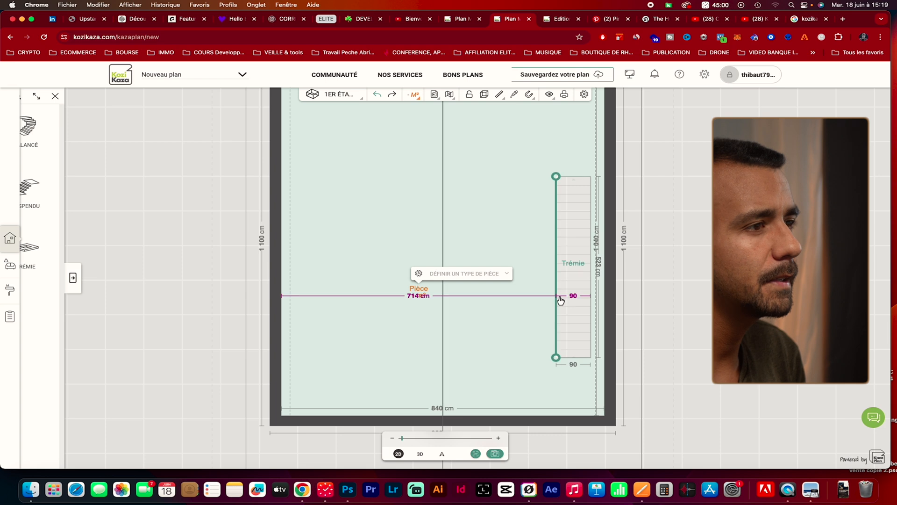
{"action": "left_click_drag", "start_coordinate": [553, 204], "coordinate": [529, 216]}
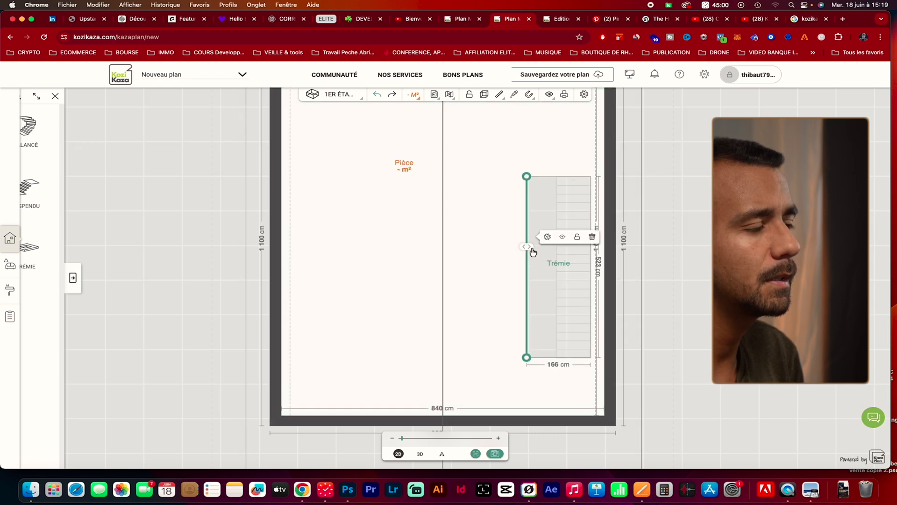
{"action": "left_click_drag", "start_coordinate": [528, 276], "coordinate": [301, 277]}
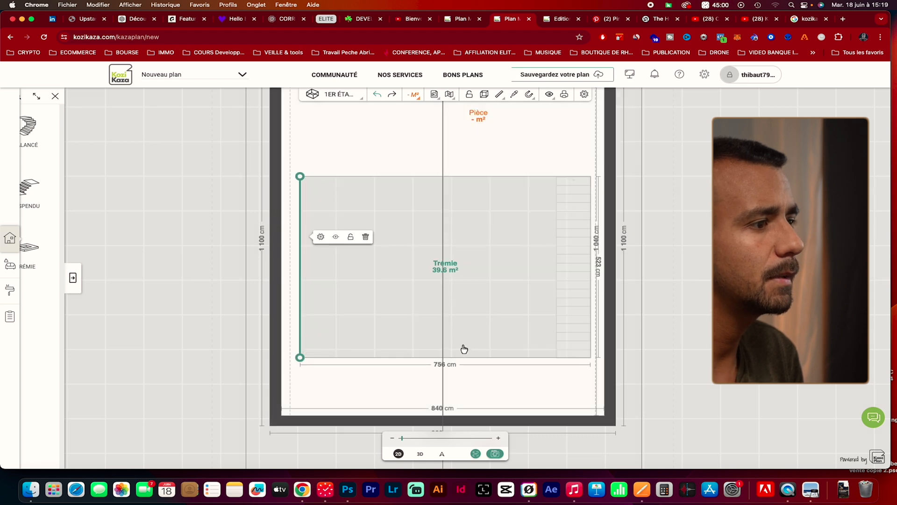
{"action": "left_click_drag", "start_coordinate": [463, 358], "coordinate": [463, 236]}
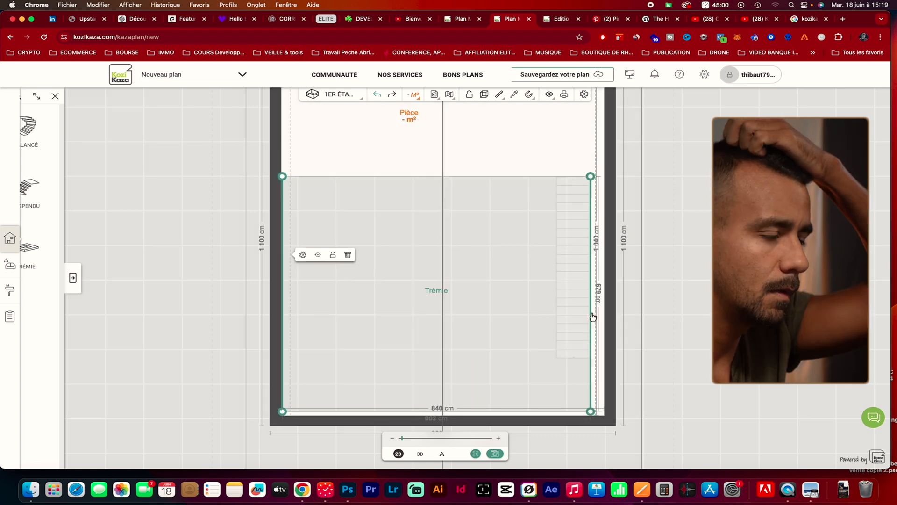
{"action": "left_click_drag", "start_coordinate": [591, 317], "coordinate": [603, 319]}
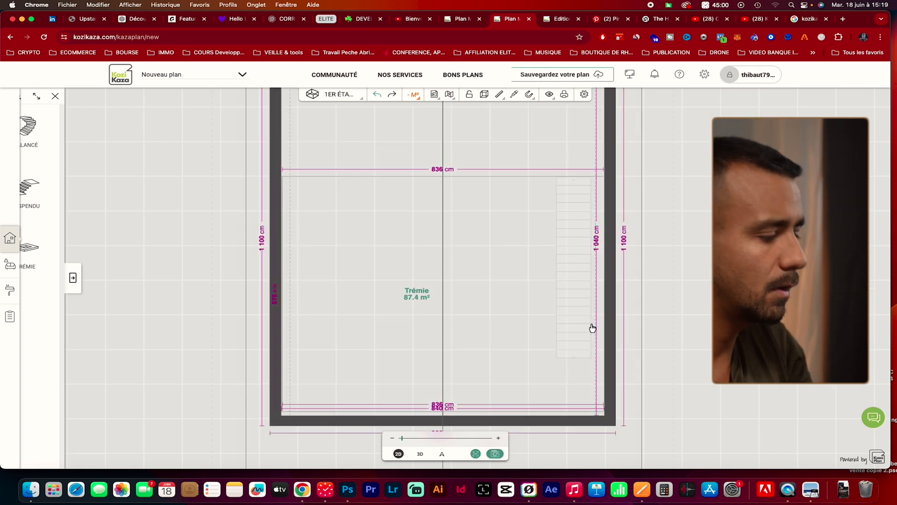
{"action": "left_click_drag", "start_coordinate": [679, 267], "coordinate": [672, 288]}
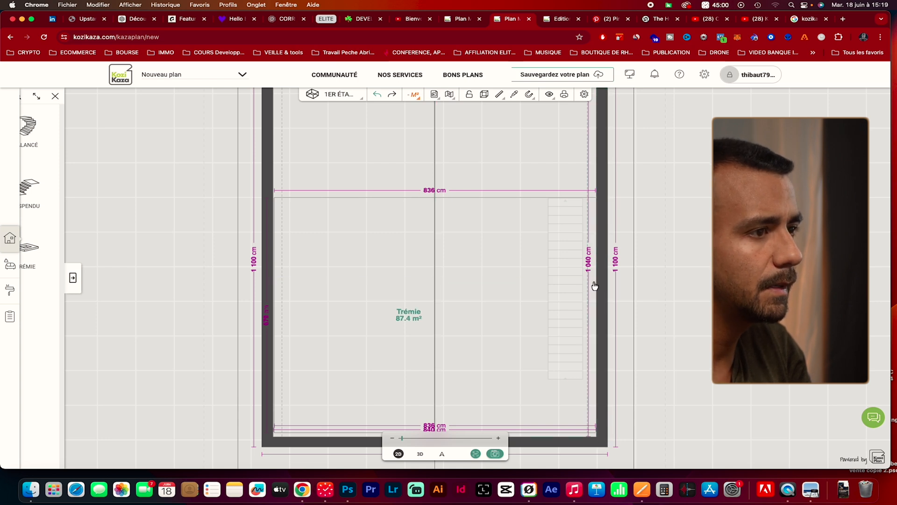
{"action": "key", "text": "super+z"}
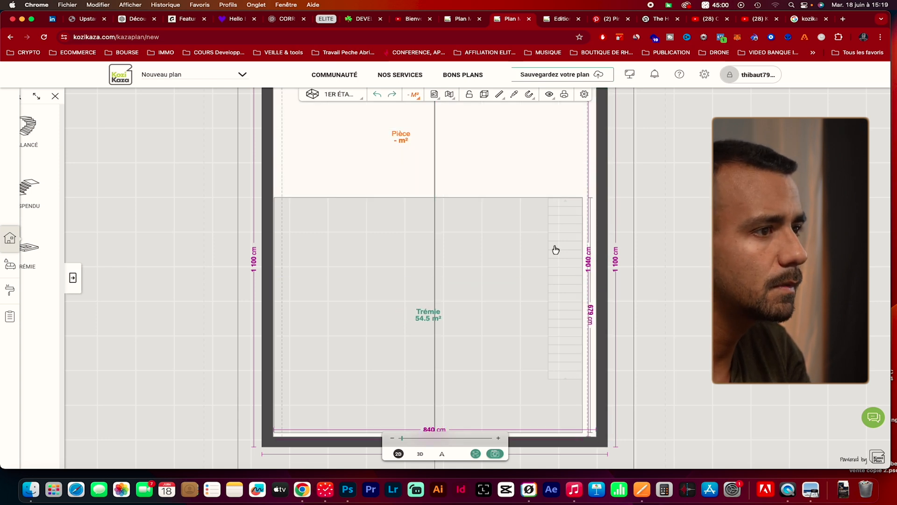
Step: Extend the stair-side edge of the first-floor opening almost to the right-hand wall, leaving the mezzanine floor intact
{"action": "scroll", "coordinate": [575, 292], "scroll_direction": "up", "scroll_amount": 5}
{"action": "left_click", "coordinate": [585, 308]}
{"action": "left_click_drag", "start_coordinate": [584, 312], "coordinate": [601, 311]}
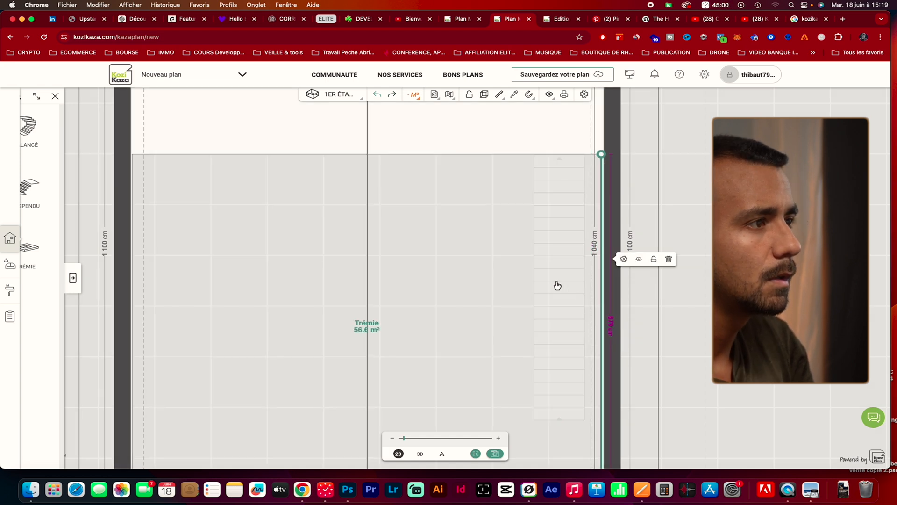
{"action": "scroll", "coordinate": [506, 262], "scroll_direction": "down", "scroll_amount": 3}
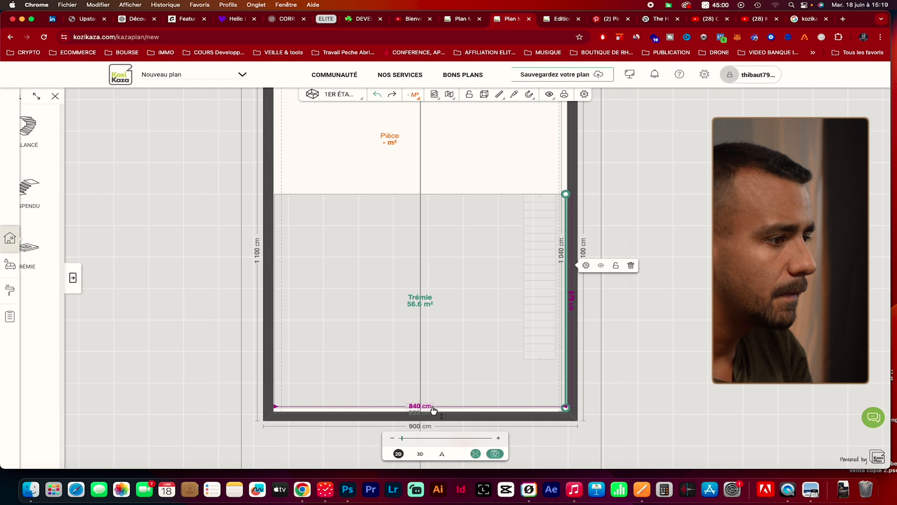
Step: Stretch the first-floor opening's front edge to the front wall, making the opening about 687 cm deep
{"action": "scroll", "coordinate": [451, 391], "scroll_direction": "up", "scroll_amount": 3}
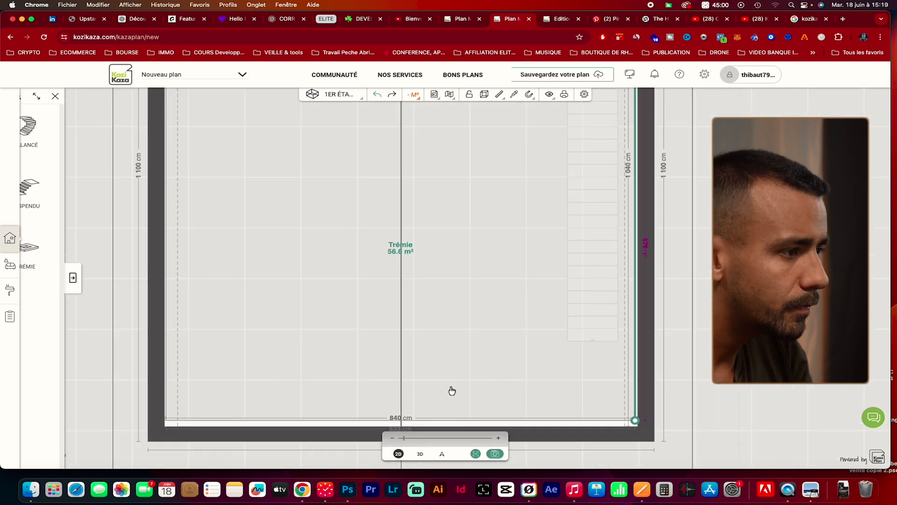
{"action": "scroll", "coordinate": [452, 391], "scroll_direction": "down", "scroll_amount": 3}
{"action": "left_click", "coordinate": [450, 369]}
{"action": "left_click_drag", "start_coordinate": [450, 371], "coordinate": [449, 375]}
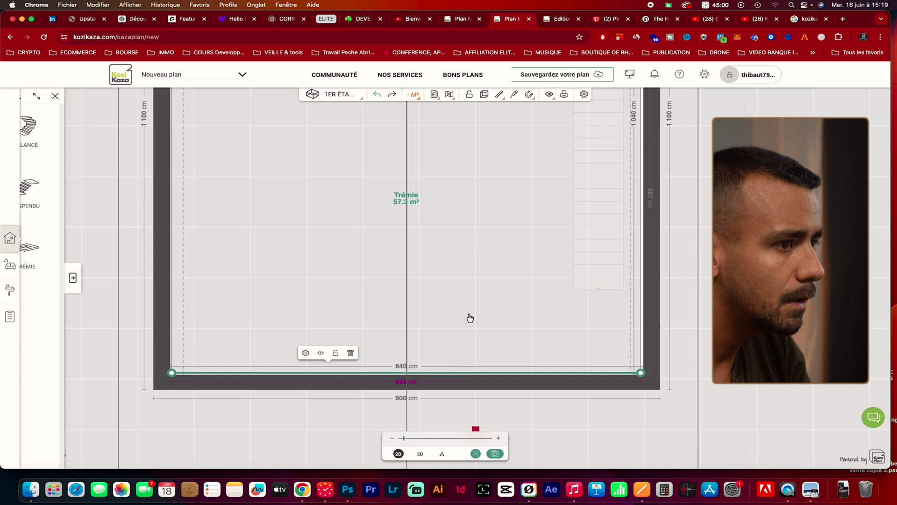
{"action": "scroll", "coordinate": [470, 318], "scroll_direction": "down", "scroll_amount": 3}
{"action": "scroll", "coordinate": [492, 291], "scroll_direction": "up", "scroll_amount": 1}
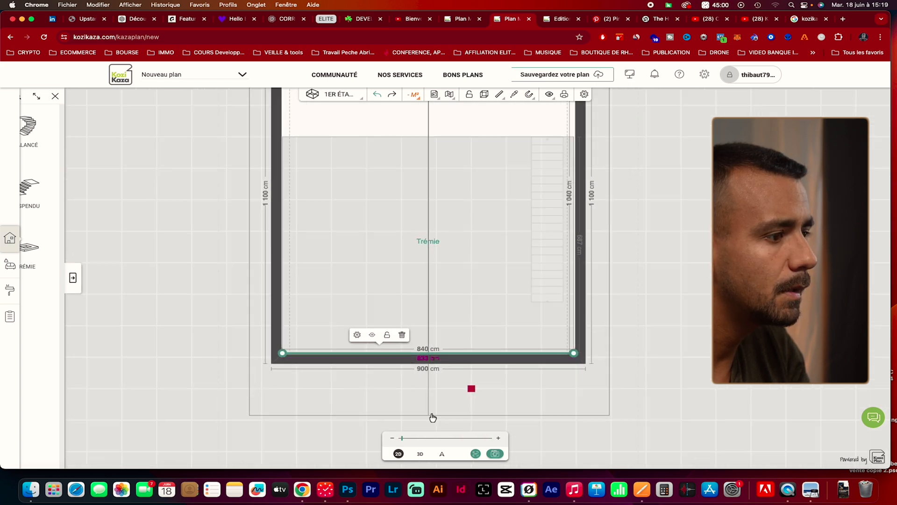
Step: Examine the staircase and mezzanine edge from inside the ground floor at different eye heights
{"action": "left_click", "coordinate": [421, 453]}
{"action": "left_click", "coordinate": [442, 454]}
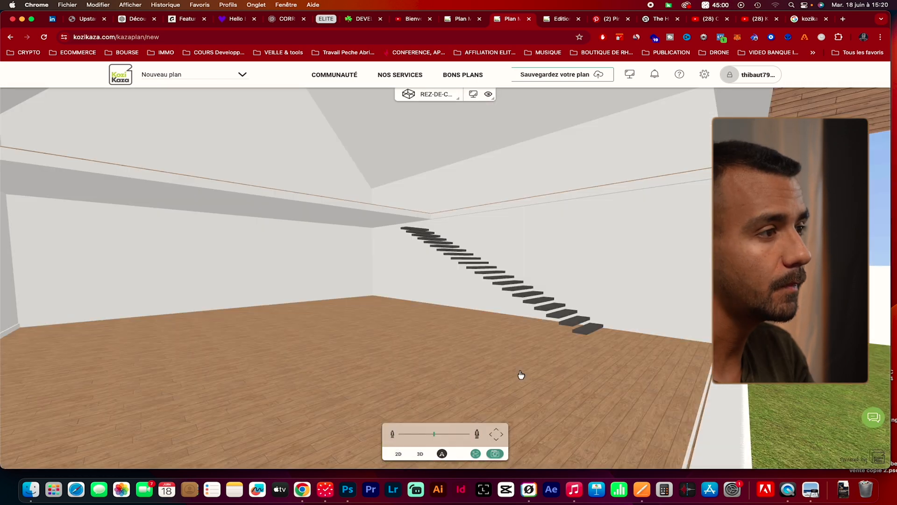
{"action": "scroll", "coordinate": [453, 341], "scroll_direction": "up", "scroll_amount": 1}
{"action": "scroll", "coordinate": [596, 364], "scroll_direction": "down", "scroll_amount": 6}
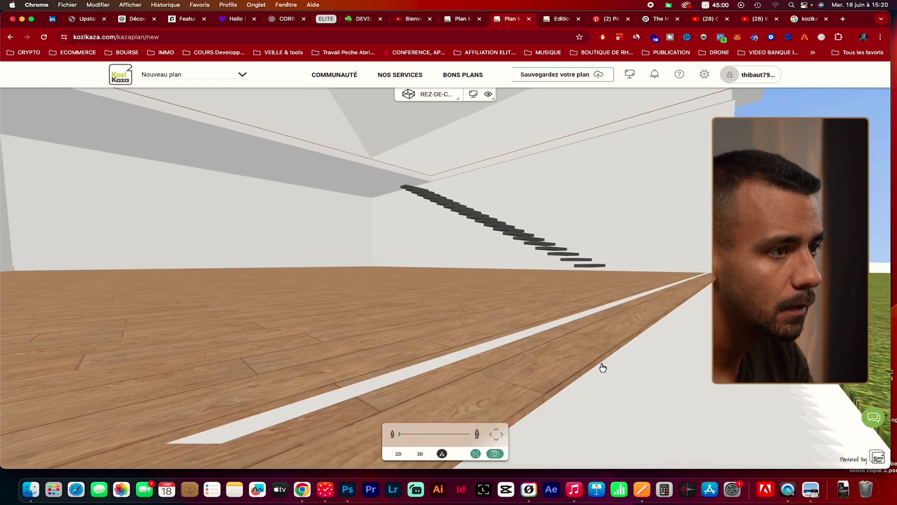
{"action": "scroll", "coordinate": [602, 368], "scroll_direction": "up", "scroll_amount": 4}
{"action": "left_click_drag", "start_coordinate": [450, 287], "coordinate": [439, 266]}
{"action": "scroll", "coordinate": [440, 267], "scroll_direction": "up", "scroll_amount": 2}
{"action": "scroll", "coordinate": [440, 267], "scroll_direction": "up", "scroll_amount": 1}
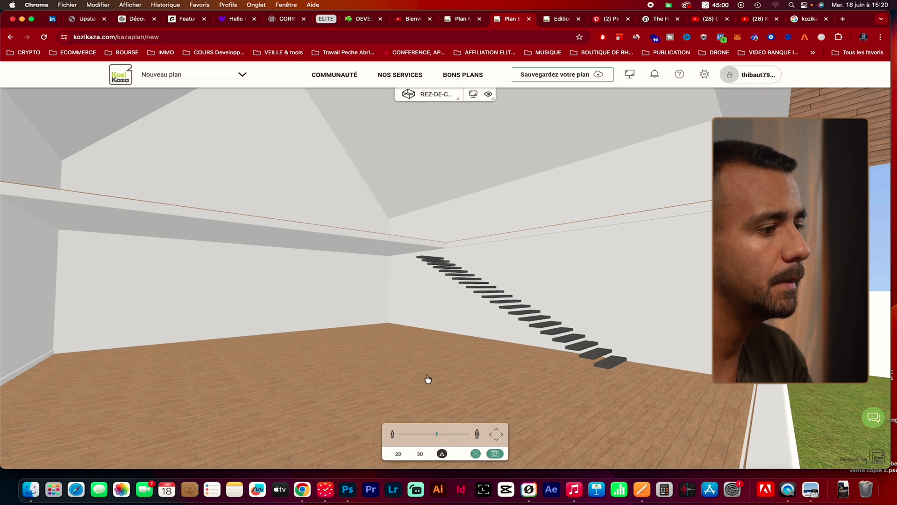
{"action": "left_click", "coordinate": [421, 454]}
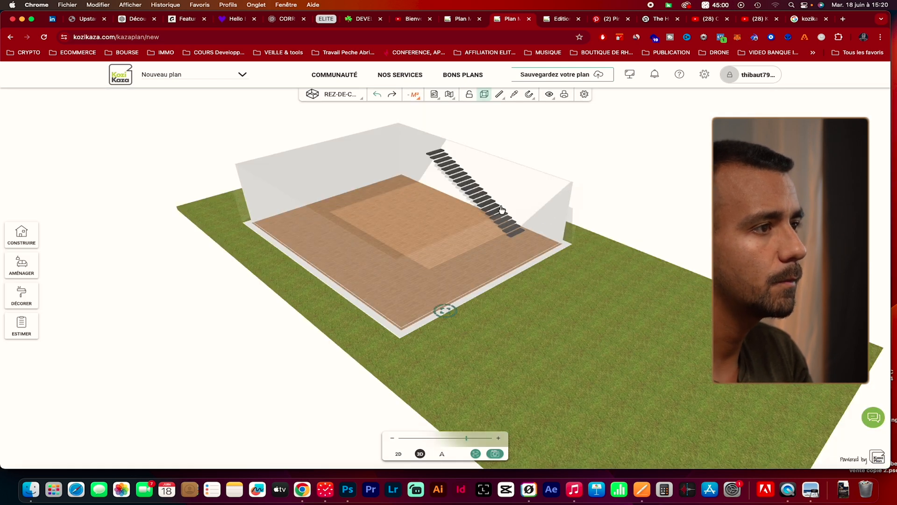
Step: Set the ground-floor staircase's height to climb to 280 cm in the plan view
{"action": "left_click", "coordinate": [398, 454]}
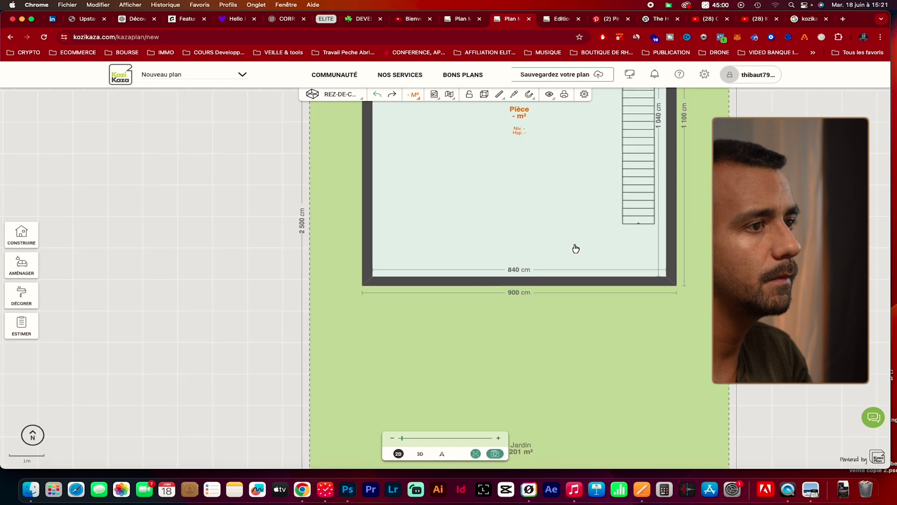
{"action": "left_click", "coordinate": [486, 240]}
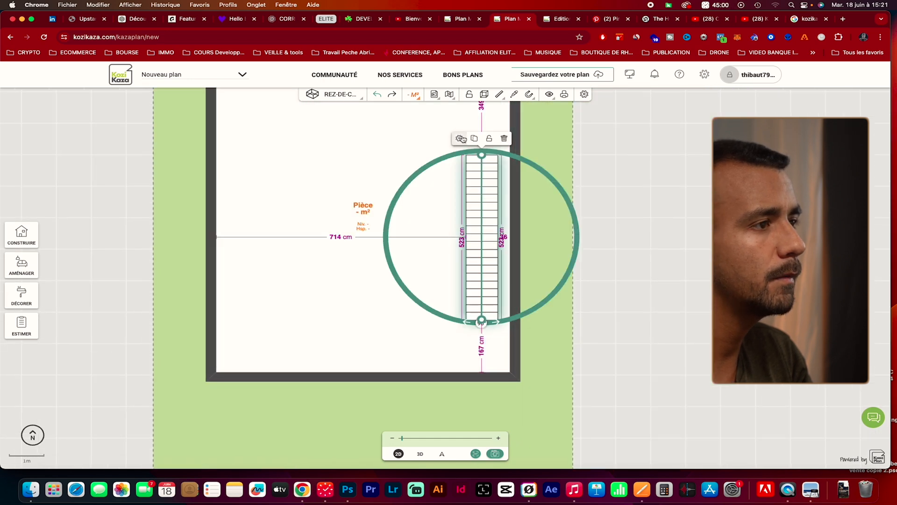
{"action": "left_click", "coordinate": [459, 140]}
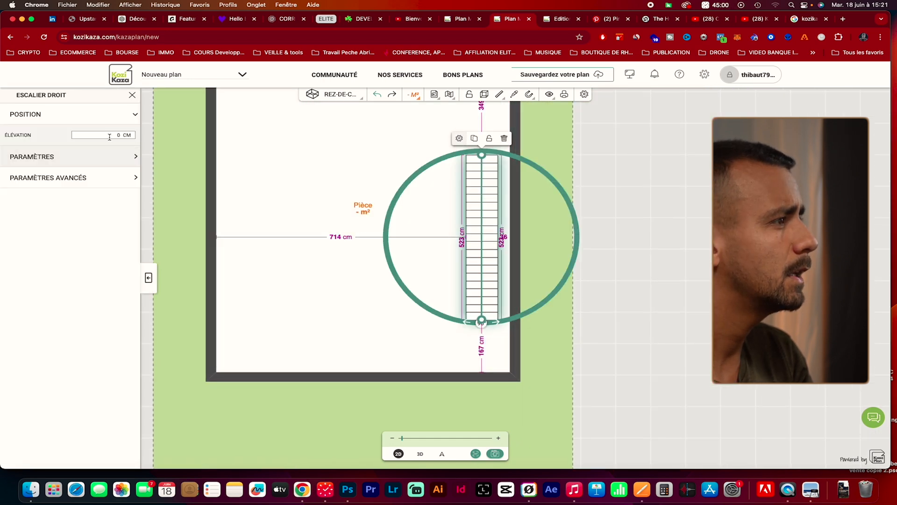
{"action": "left_click", "coordinate": [98, 157]}
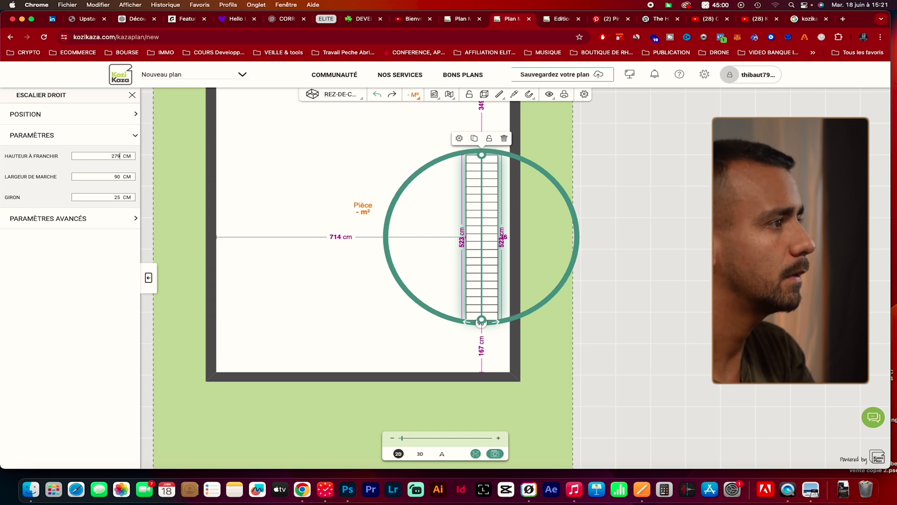
{"action": "left_click", "coordinate": [120, 156]}
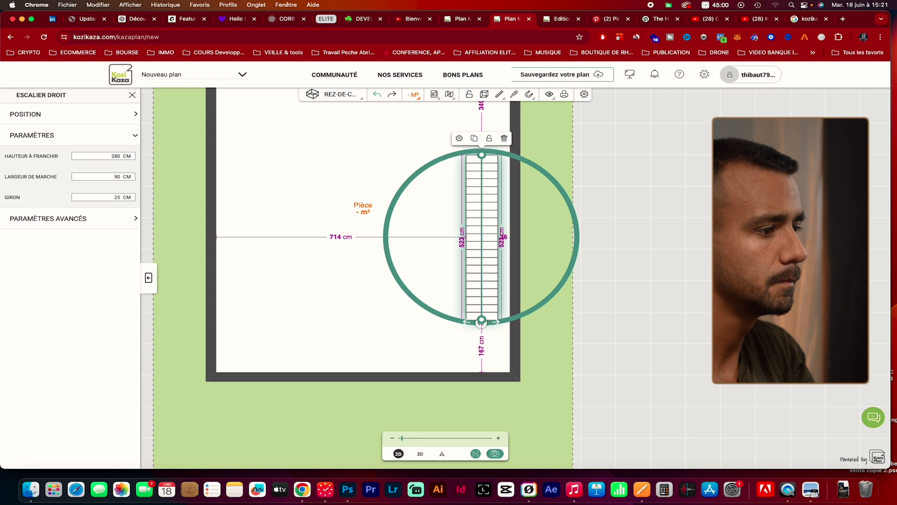
Step: Walk up the staircase in the interior view and inspect how its top step meets the mezzanine floor
{"action": "left_click", "coordinate": [442, 453]}
{"action": "left_click_drag", "start_coordinate": [469, 380], "coordinate": [488, 357]}
{"action": "left_click_drag", "start_coordinate": [510, 293], "coordinate": [538, 343]}
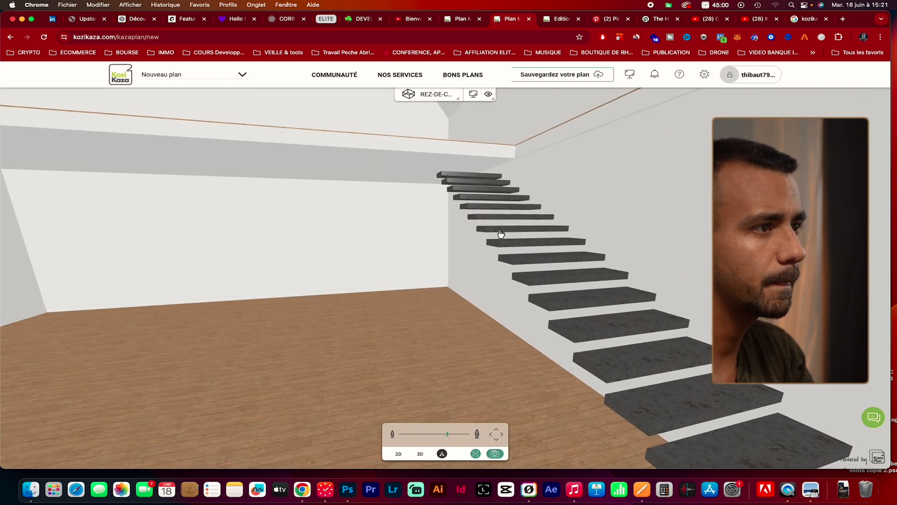
{"action": "scroll", "coordinate": [487, 182], "scroll_direction": "up", "scroll_amount": 5}
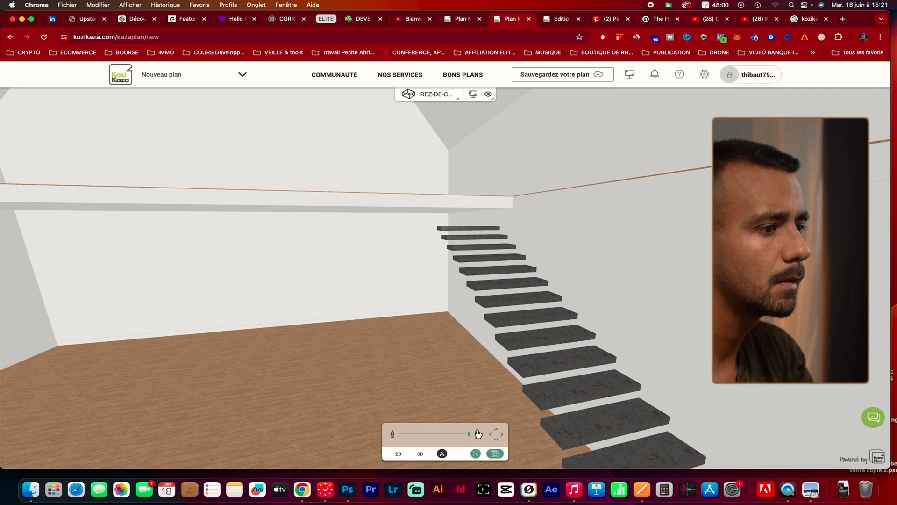
{"action": "left_click", "coordinate": [495, 430]}
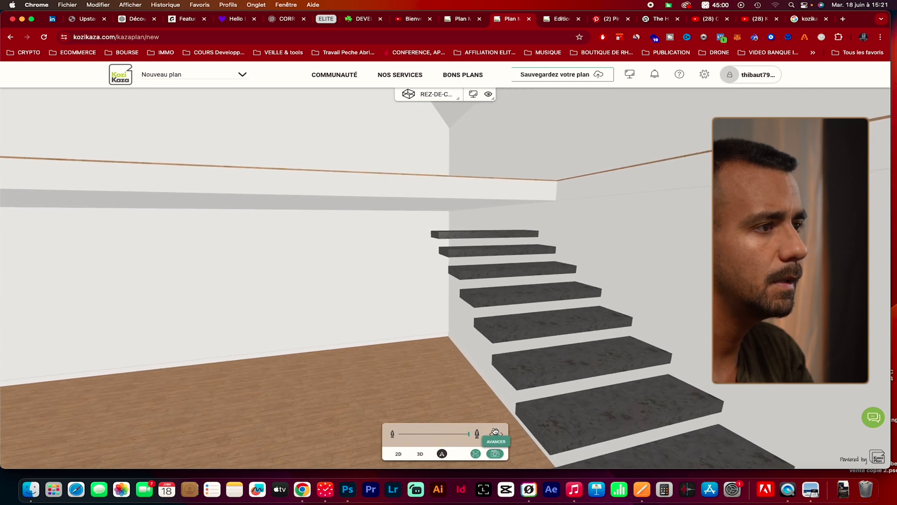
{"action": "left_click_drag", "start_coordinate": [422, 244], "coordinate": [521, 396]}
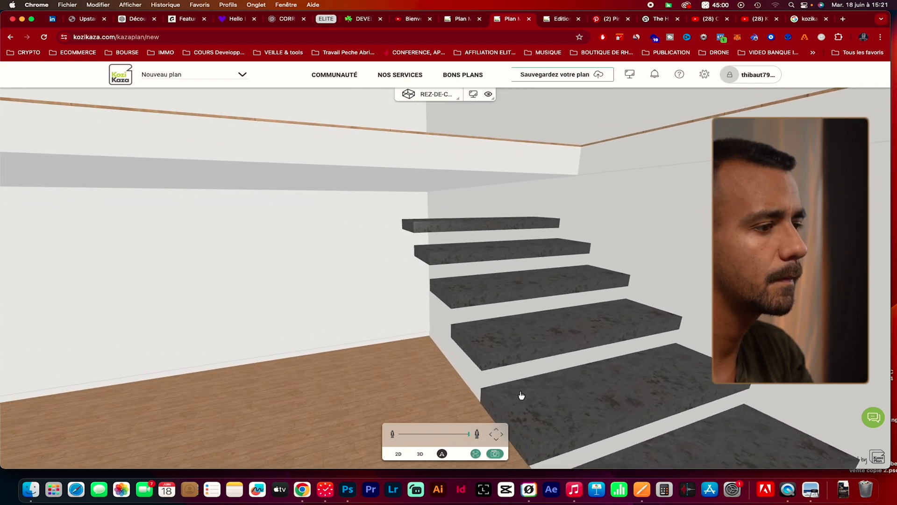
{"action": "left_click", "coordinate": [503, 434]}
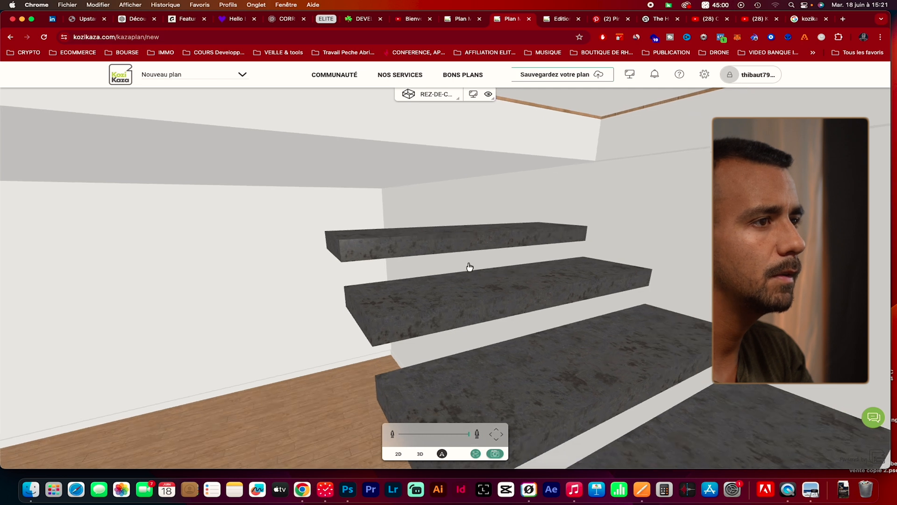
{"action": "left_click_drag", "start_coordinate": [479, 267], "coordinate": [471, 245]}
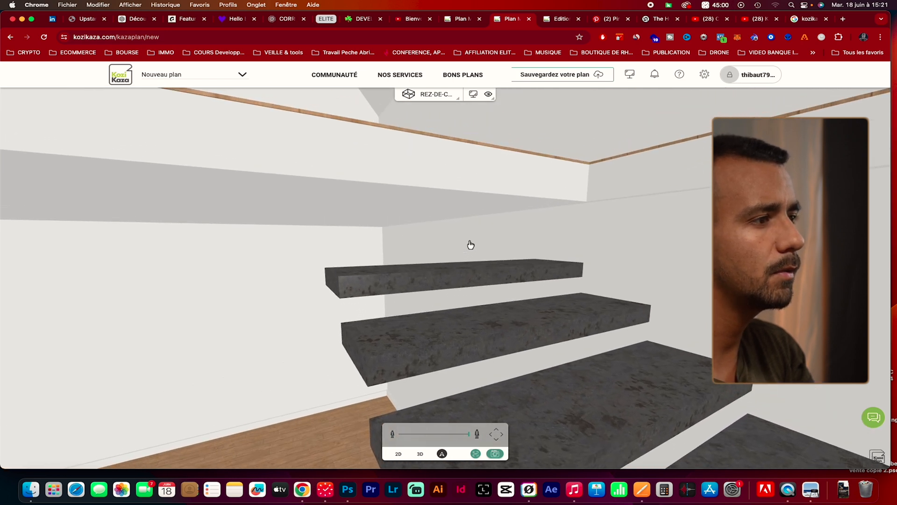
Step: Set the ground-floor staircase's height to climb to 400 cm
{"action": "left_click", "coordinate": [421, 454]}
{"action": "left_click", "coordinate": [470, 289]}
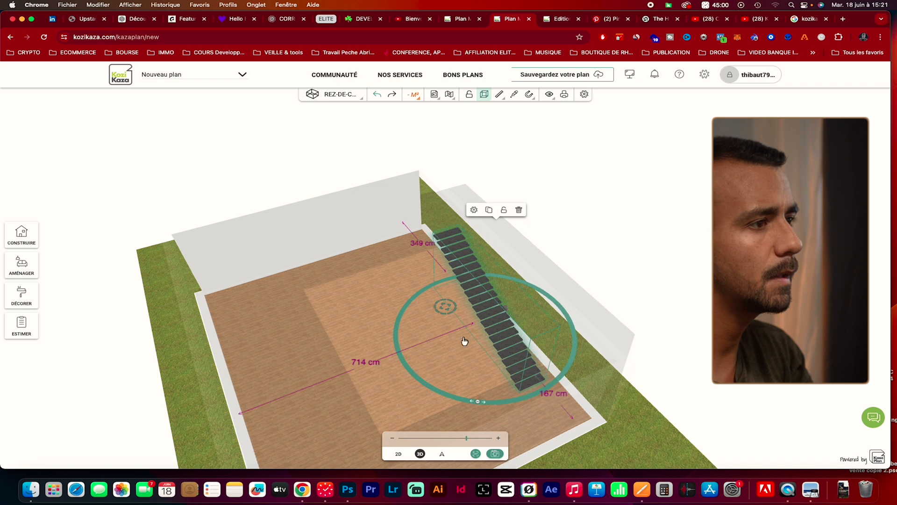
{"action": "left_click", "coordinate": [474, 211]}
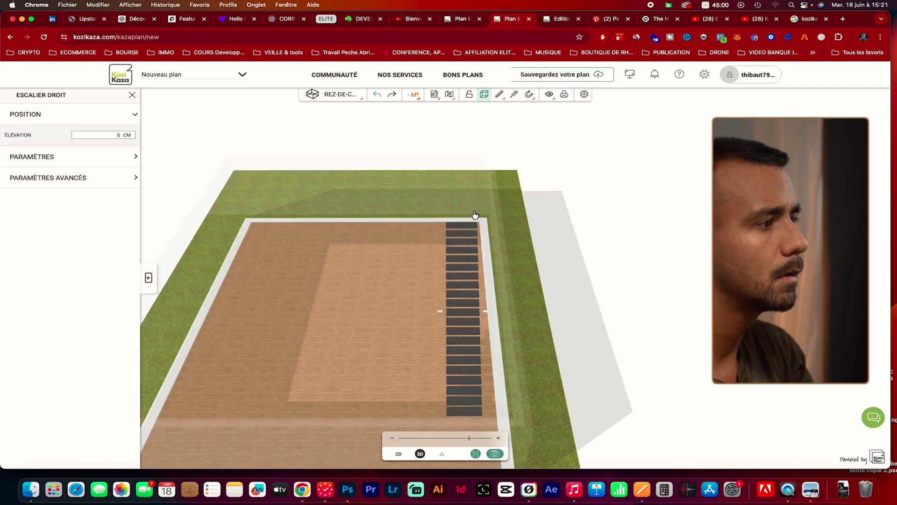
{"action": "left_click", "coordinate": [126, 157]}
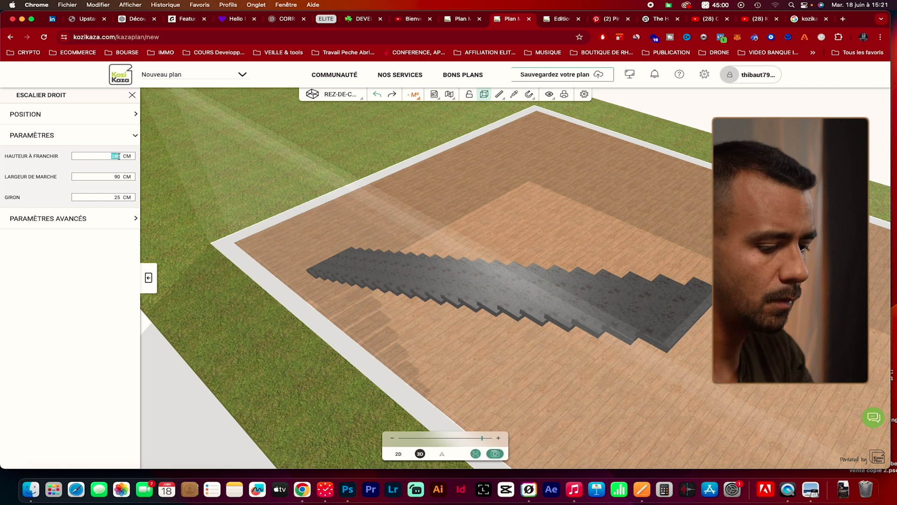
{"action": "type", "text": "300"}
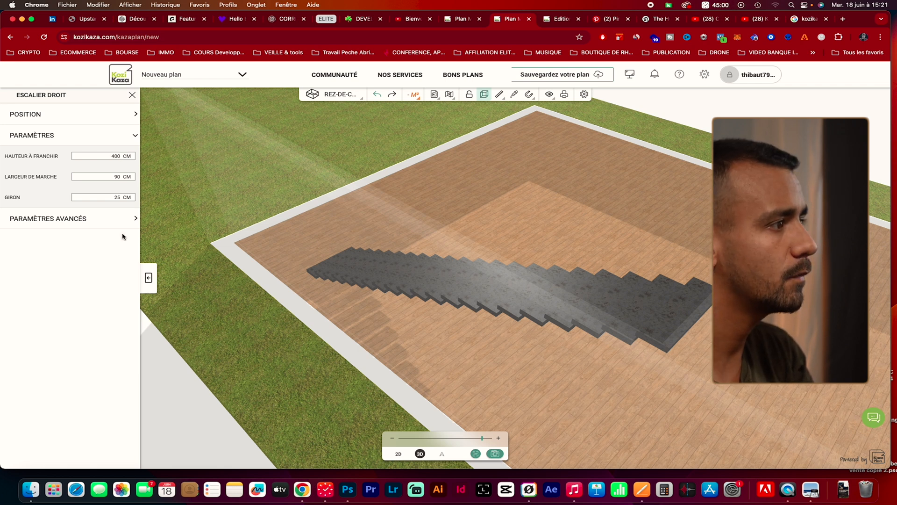
Step: Inspect the raised staircase against the mezzanine in the 3D and interior views
{"action": "left_click_drag", "start_coordinate": [413, 331], "coordinate": [658, 285]}
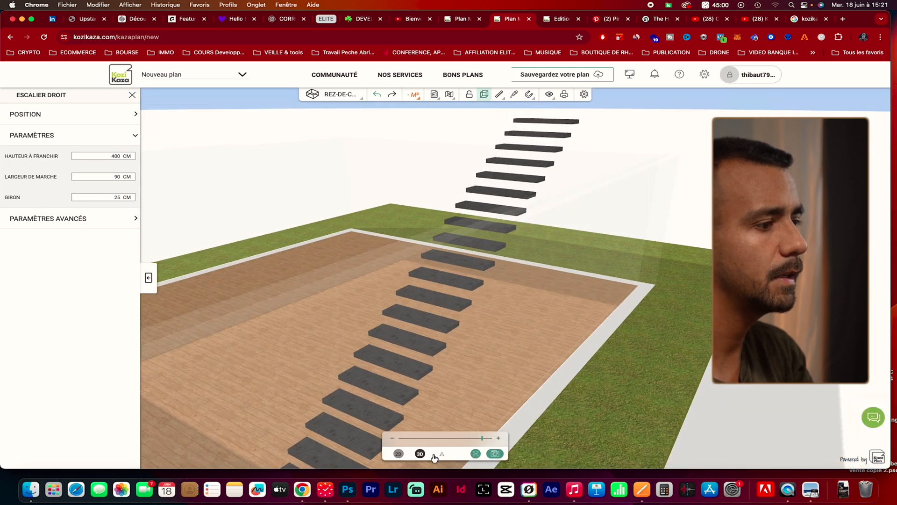
{"action": "left_click_drag", "start_coordinate": [370, 384], "coordinate": [487, 379]}
{"action": "left_click", "coordinate": [398, 453]}
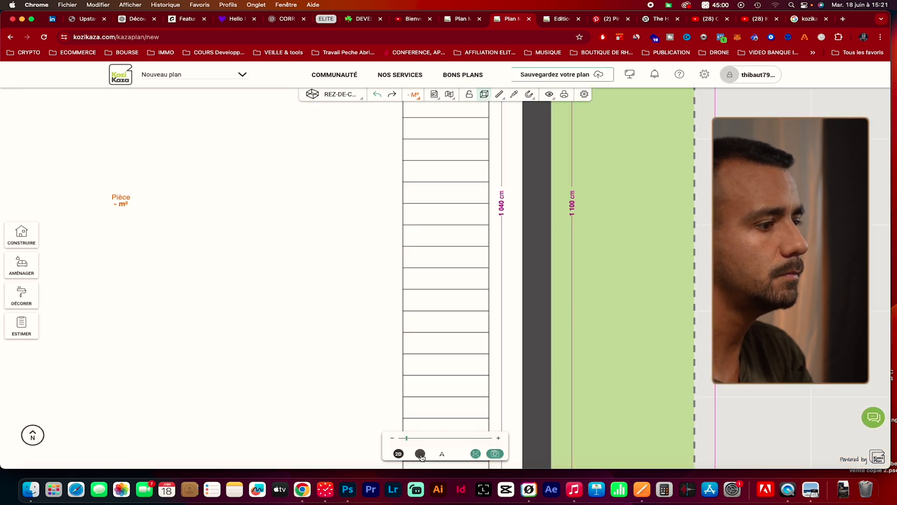
{"action": "left_click", "coordinate": [420, 453]}
{"action": "left_click", "coordinate": [441, 453]}
{"action": "left_click_drag", "start_coordinate": [374, 384], "coordinate": [299, 341]}
{"action": "mouse_move", "coordinate": [227, 293]}
{"action": "left_mouse_down"}
{"action": "mouse_move", "coordinate": [300, 304]}
{"action": "mouse_move", "coordinate": [232, 305]}
{"action": "left_mouse_up"}
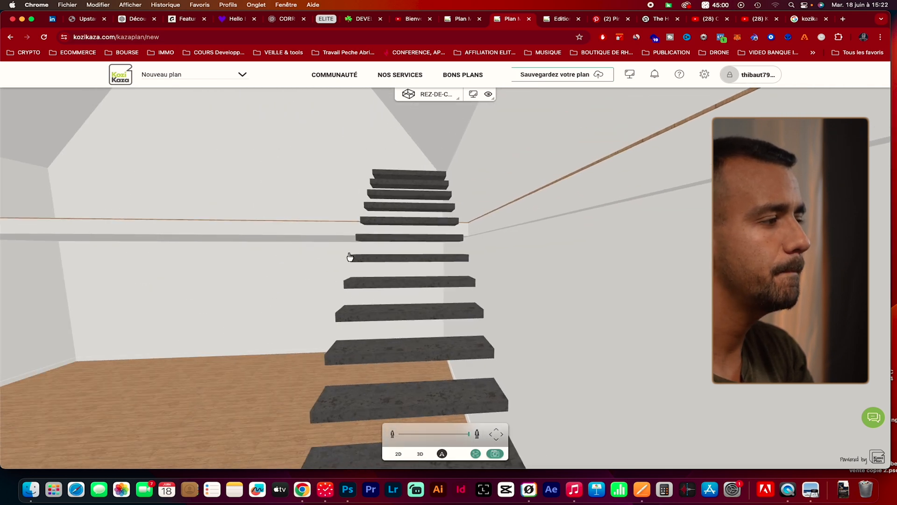
{"action": "left_click", "coordinate": [421, 453]}
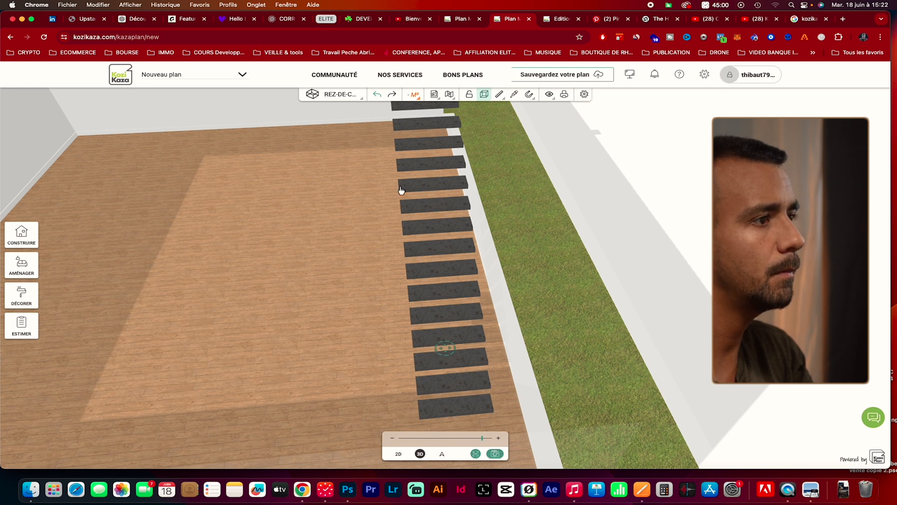
{"action": "scroll", "coordinate": [401, 190], "scroll_direction": "down", "scroll_amount": 5}
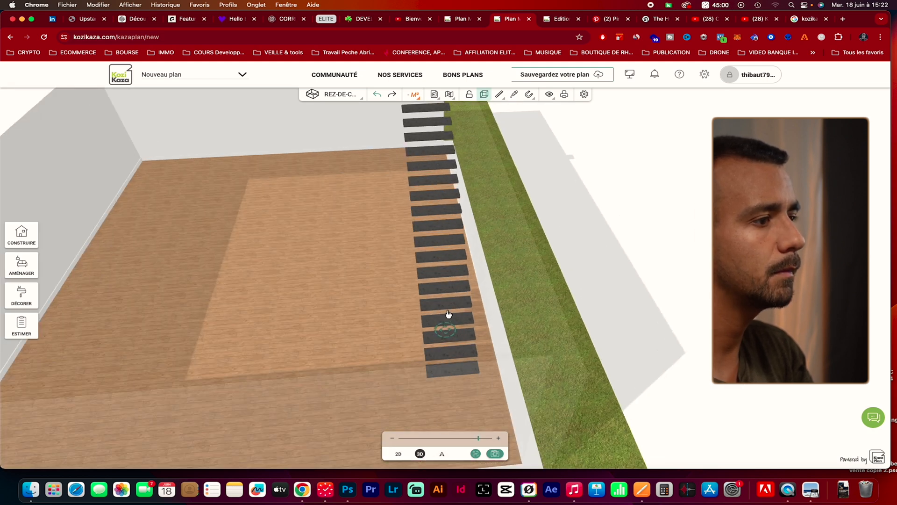
{"action": "scroll", "coordinate": [403, 266], "scroll_direction": "down", "scroll_amount": 3}
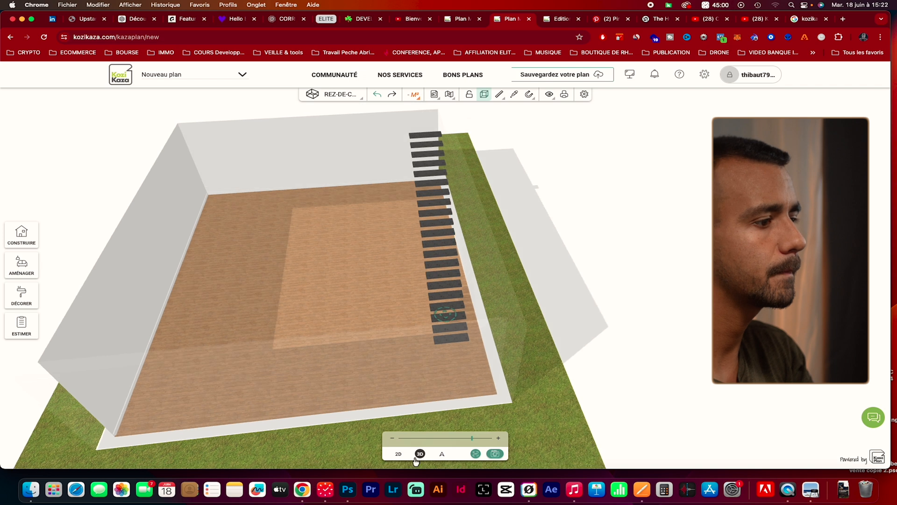
Step: Set the staircase's height to climb to 300 cm in the ground-floor plan
{"action": "left_click", "coordinate": [401, 455]}
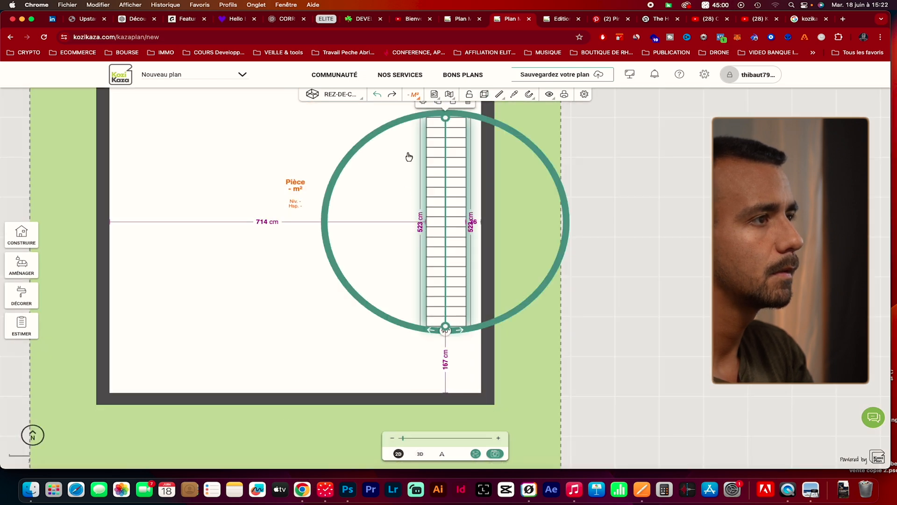
{"action": "left_click", "coordinate": [424, 107]}
{"action": "left_click", "coordinate": [81, 154]}
{"action": "double_click", "coordinate": [117, 155]}
{"action": "type", "text": "300"}
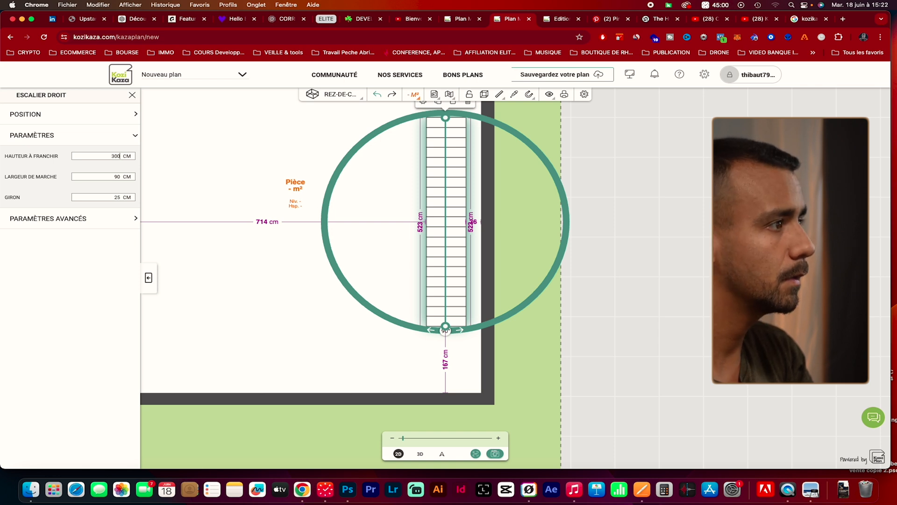
{"action": "left_click", "coordinate": [160, 280]}
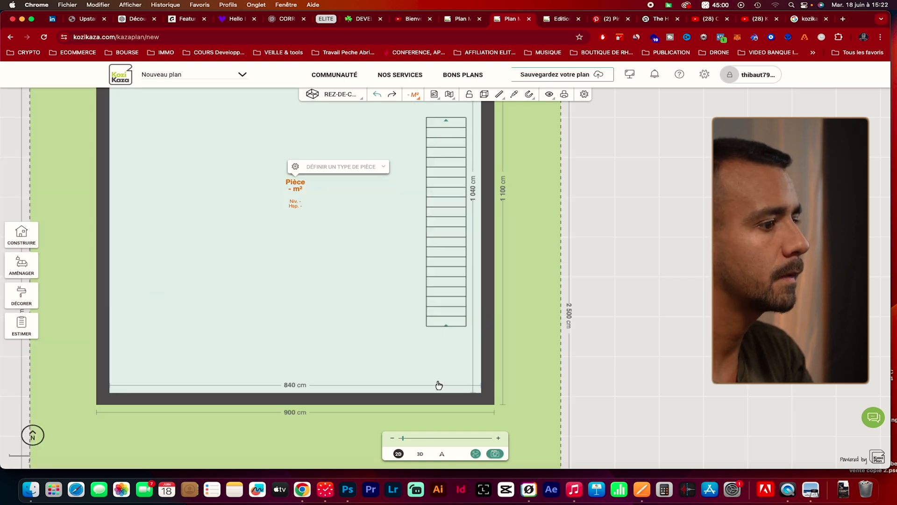
Step: Check the staircase's top step against the mezzanine floor from inside, moving forward and lowering the eye height
{"action": "left_click", "coordinate": [420, 455]}
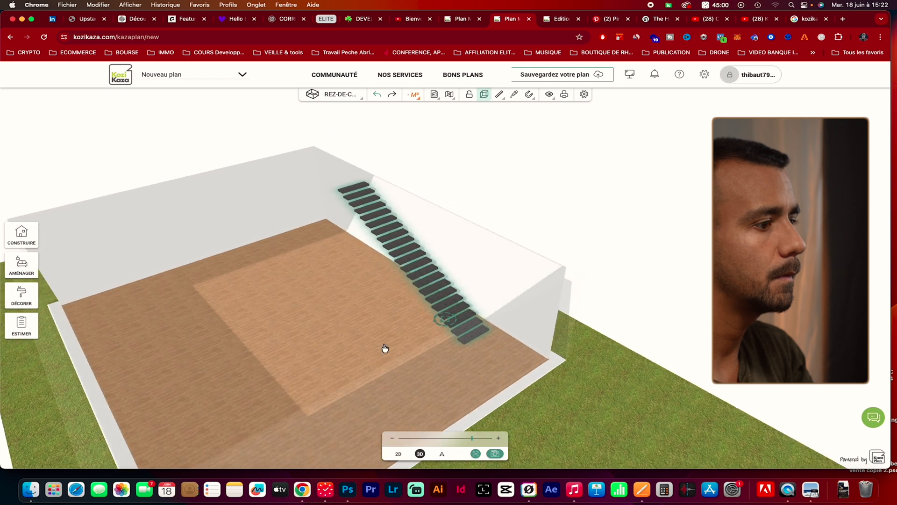
{"action": "left_click", "coordinate": [443, 455]}
{"action": "left_click_drag", "start_coordinate": [185, 342], "coordinate": [211, 311]}
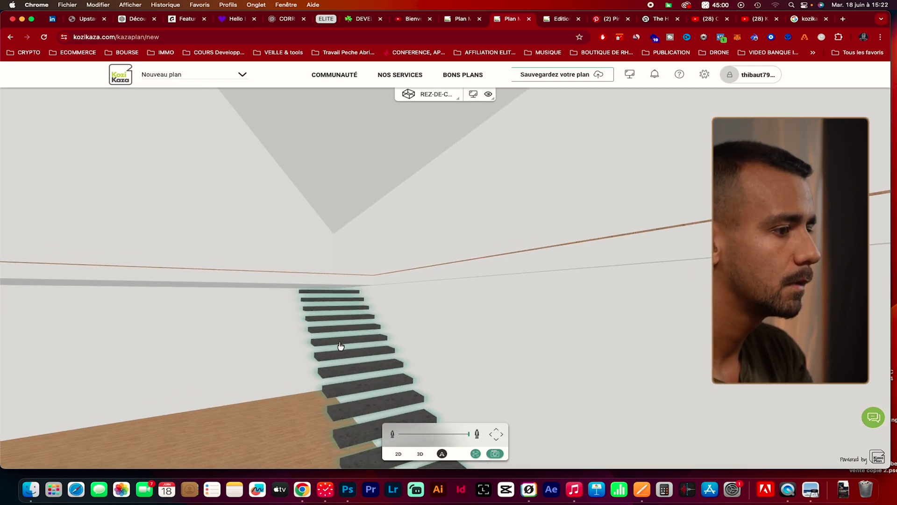
{"action": "left_click", "coordinate": [495, 431]}
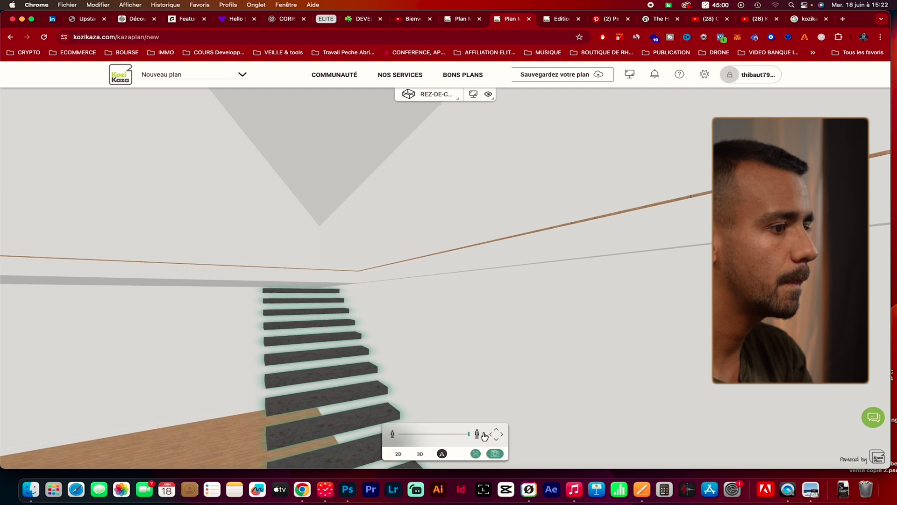
{"action": "left_click_drag", "start_coordinate": [466, 436], "coordinate": [460, 437]}
{"action": "left_click_drag", "start_coordinate": [327, 321], "coordinate": [372, 360]}
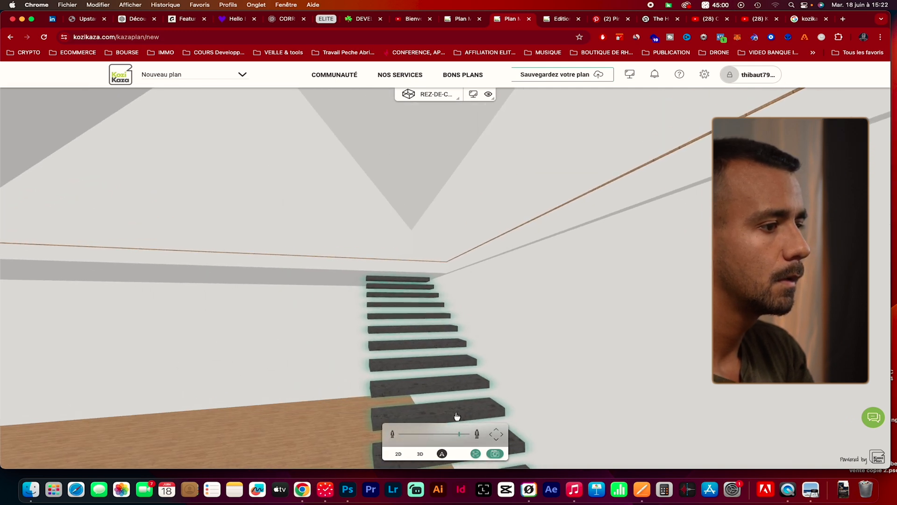
Step: Inspect the staircase and mezzanine edge from inside at ground-floor level, moving forward and lowering the eye height
{"action": "left_click", "coordinate": [495, 431]}
{"action": "left_click_drag", "start_coordinate": [271, 293], "coordinate": [299, 374]}
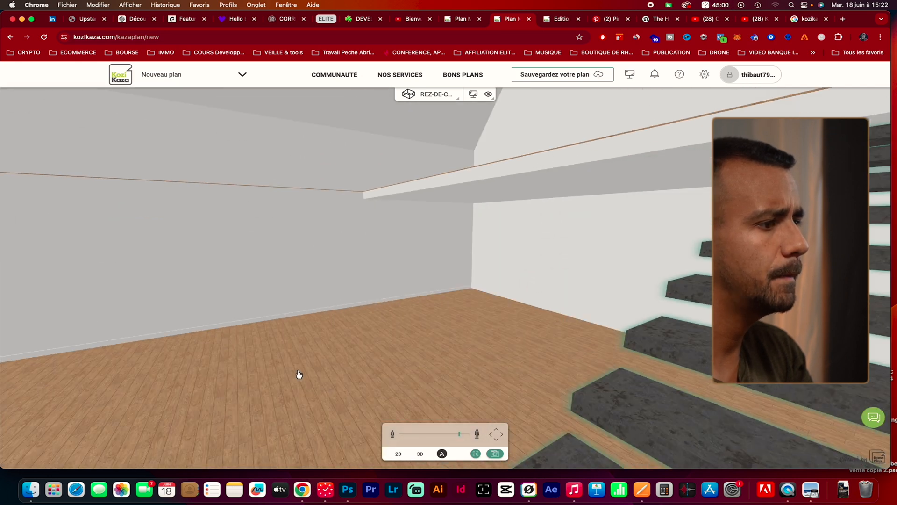
{"action": "left_click", "coordinate": [496, 432]}
{"action": "left_click_drag", "start_coordinate": [491, 365], "coordinate": [521, 331]}
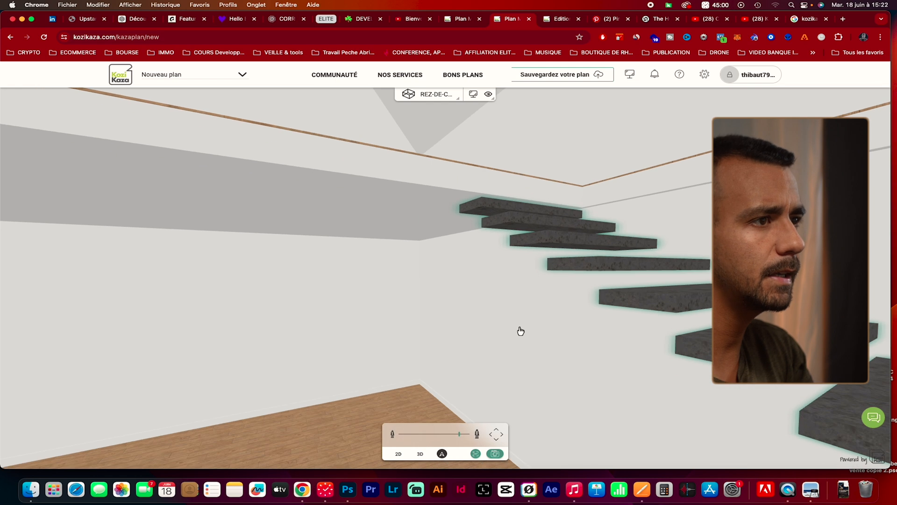
{"action": "left_click", "coordinate": [460, 436]}
{"action": "left_click_drag", "start_coordinate": [461, 436], "coordinate": [452, 436]}
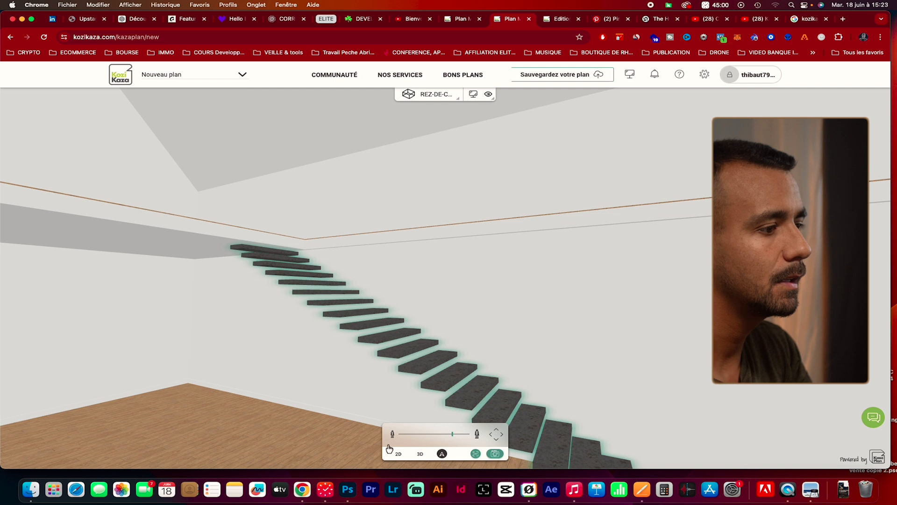
Step: In the first-floor 2D plan, extend the opening's mezzanine-side edge to the inner face of the wall beside the staircase
{"action": "left_click", "coordinate": [398, 454]}
{"action": "scroll", "coordinate": [507, 262], "scroll_direction": "up", "scroll_amount": 3}
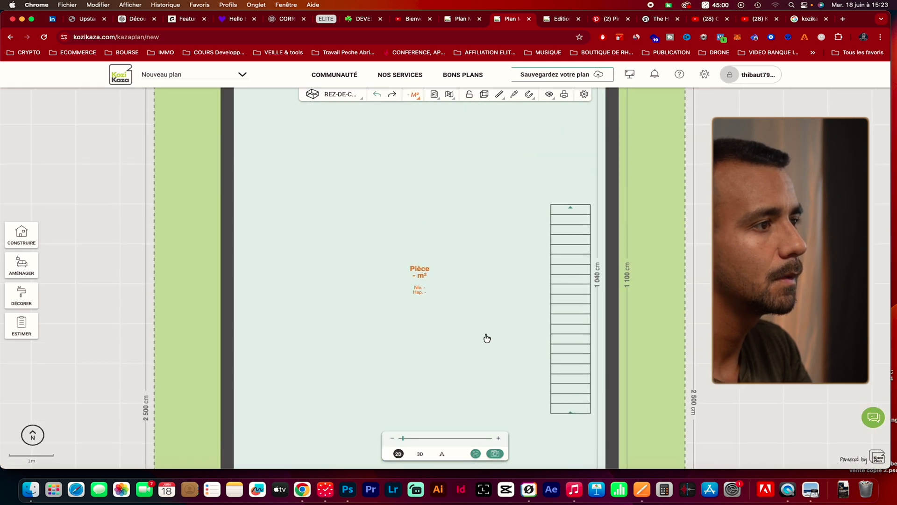
{"action": "left_click", "coordinate": [336, 95]}
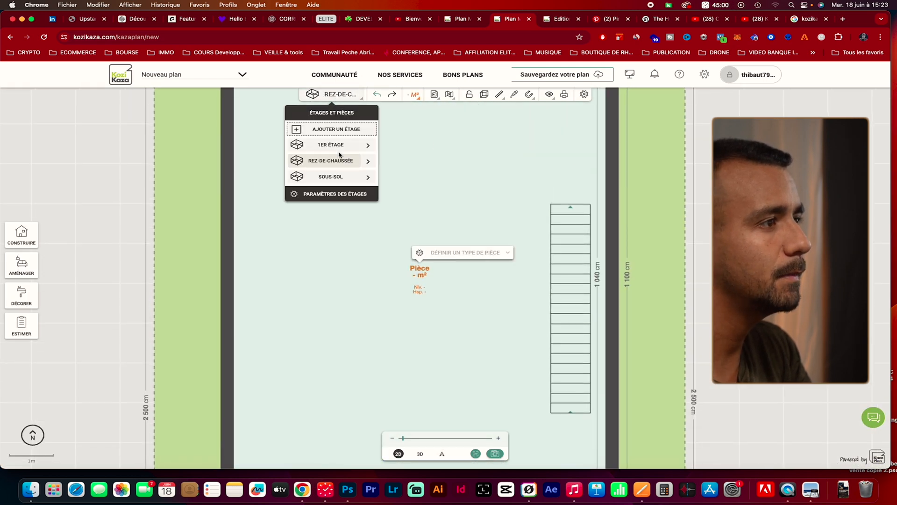
{"action": "left_click", "coordinate": [339, 146]}
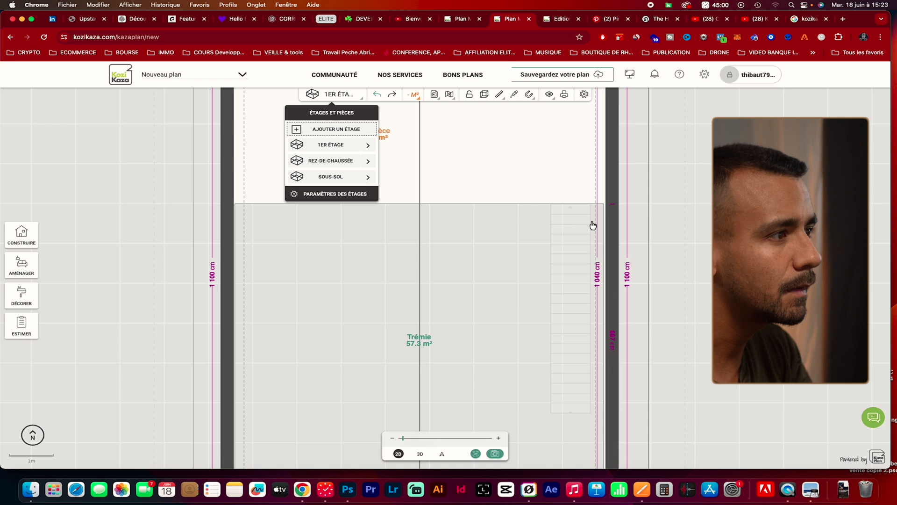
{"action": "scroll", "coordinate": [593, 225], "scroll_direction": "up", "scroll_amount": 5}
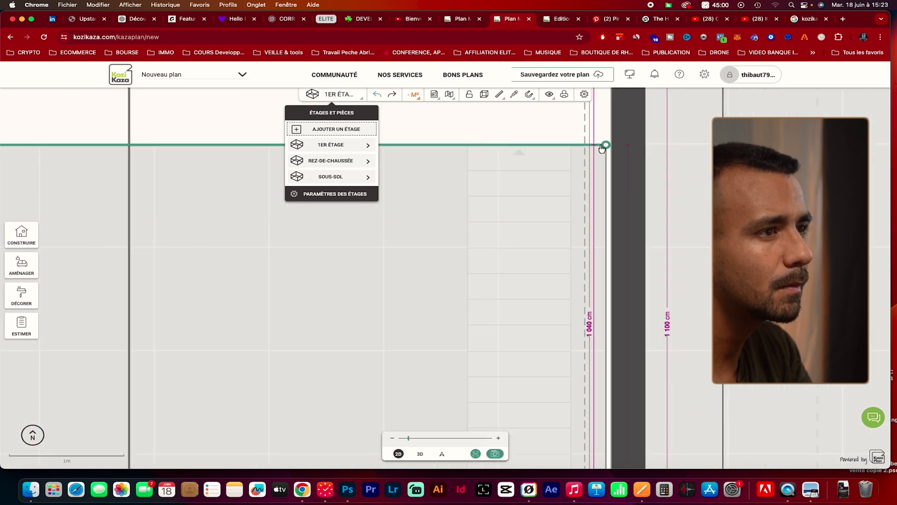
{"action": "left_click_drag", "start_coordinate": [608, 147], "coordinate": [611, 148]}
Step: Extend the other end of the opening's mezzanine-side edge to the inner face of the opposite wall
{"action": "left_click_drag", "start_coordinate": [234, 234], "coordinate": [792, 228]}
{"action": "left_click_drag", "start_coordinate": [208, 145], "coordinate": [202, 144]}
{"action": "scroll", "coordinate": [192, 168], "scroll_direction": "up", "scroll_amount": 5}
{"action": "left_click_drag", "start_coordinate": [215, 191], "coordinate": [219, 257]}
{"action": "left_click_drag", "start_coordinate": [302, 185], "coordinate": [336, 311]}
{"action": "left_click_drag", "start_coordinate": [252, 244], "coordinate": [243, 245]}
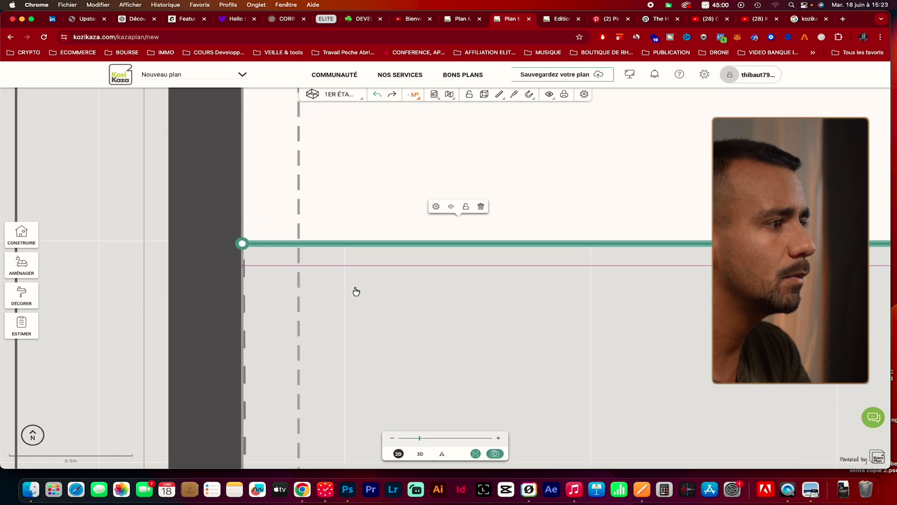
Step: Check the widened opening in the first-floor plan and from the 3D and interior views
{"action": "scroll", "coordinate": [356, 291], "scroll_direction": "down", "scroll_amount": 2}
{"action": "left_click_drag", "start_coordinate": [603, 360], "coordinate": [413, 135]}
{"action": "scroll", "coordinate": [506, 296], "scroll_direction": "down", "scroll_amount": 10}
{"action": "left_click_drag", "start_coordinate": [590, 358], "coordinate": [453, 170]}
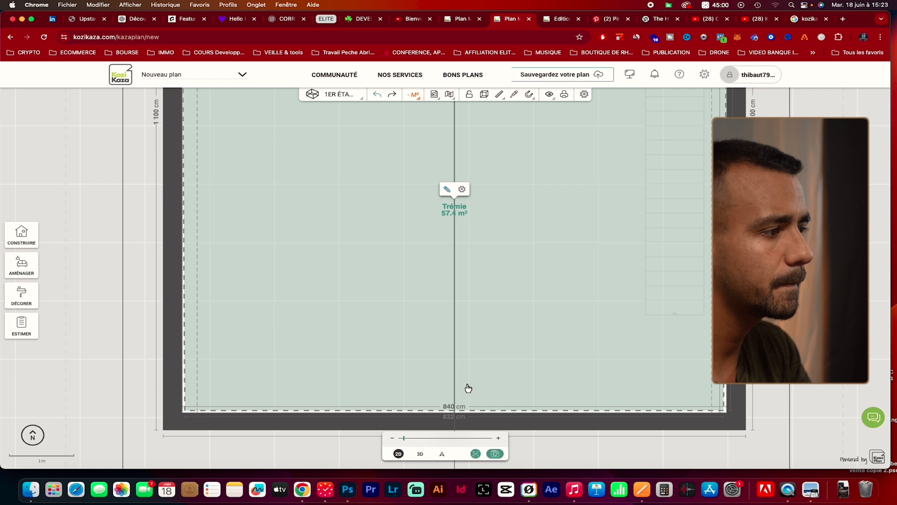
{"action": "left_click", "coordinate": [420, 453]}
{"action": "left_click", "coordinate": [442, 454]}
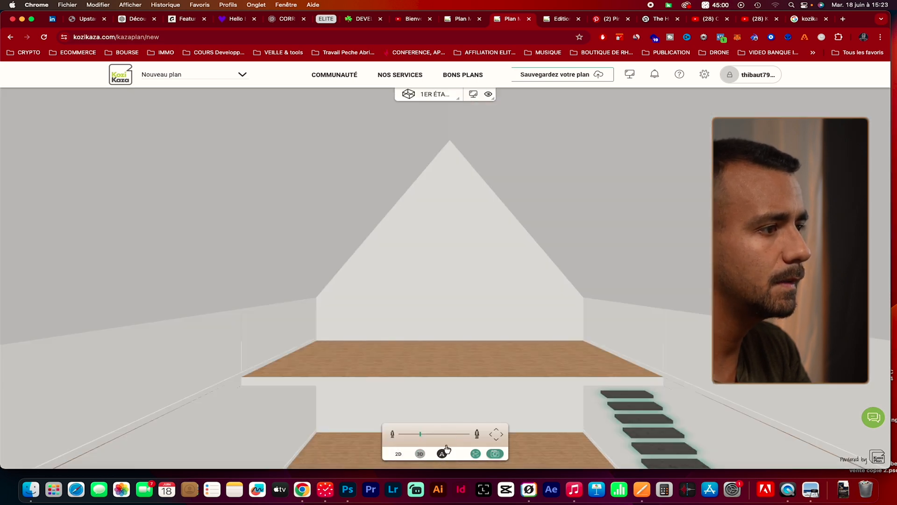
{"action": "left_click_drag", "start_coordinate": [405, 363], "coordinate": [400, 455]}
Step: In the 2D plan, move the opening's edge opposite the mezzanine flush against the inner face of the end wall
{"action": "left_click", "coordinate": [400, 453]}
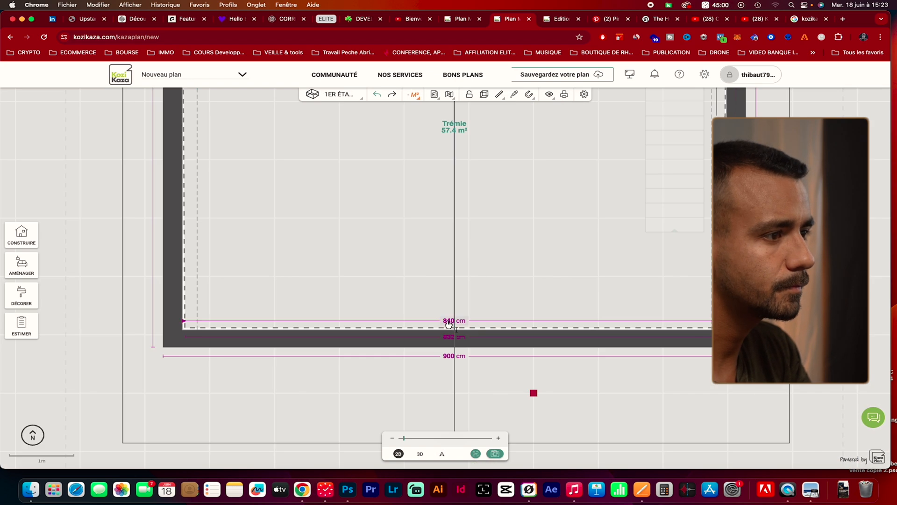
{"action": "left_click", "coordinate": [460, 332]}
{"action": "scroll", "coordinate": [461, 333], "scroll_direction": "up", "scroll_amount": 2}
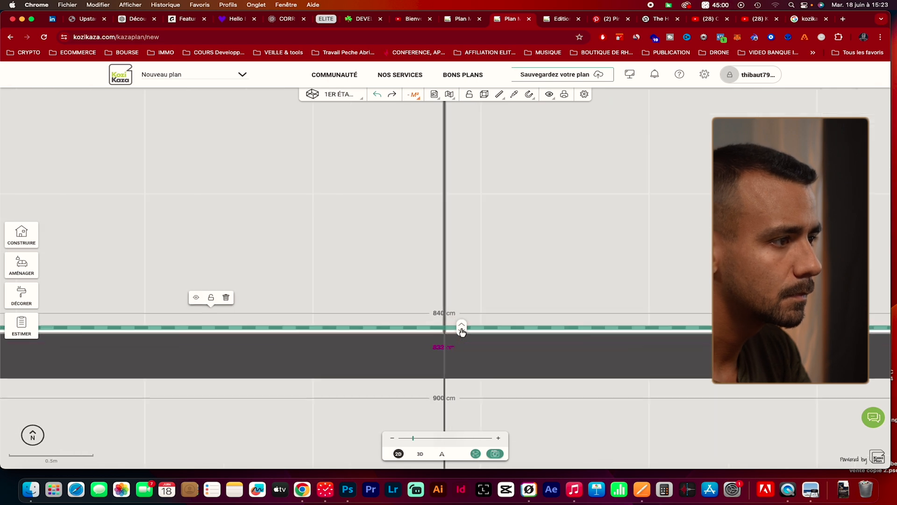
{"action": "left_click_drag", "start_coordinate": [463, 334], "coordinate": [465, 334]}
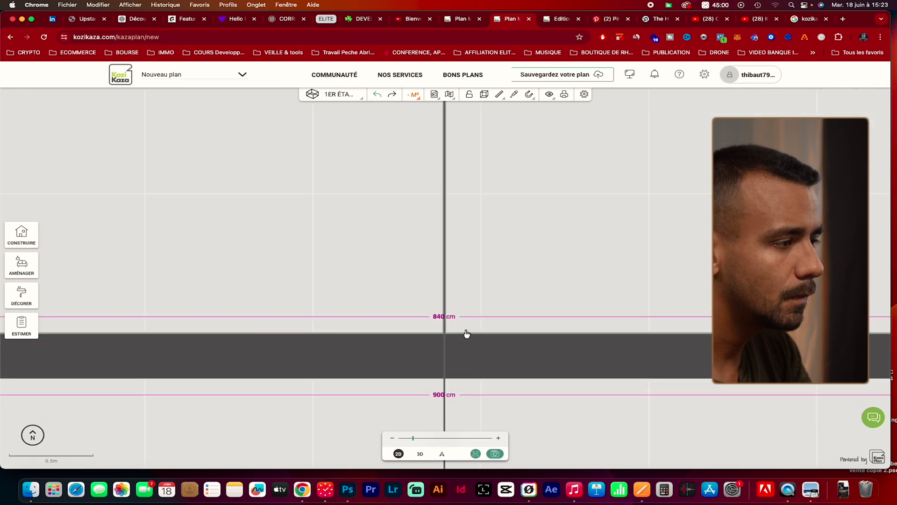
Step: Review the enlarged opening and the staircase beside the mezzanine in the plan, interior and 3D views
{"action": "scroll", "coordinate": [471, 318], "scroll_direction": "down", "scroll_amount": 3}
{"action": "scroll", "coordinate": [513, 209], "scroll_direction": "down", "scroll_amount": 3}
{"action": "left_click_drag", "start_coordinate": [522, 190], "coordinate": [484, 408]}
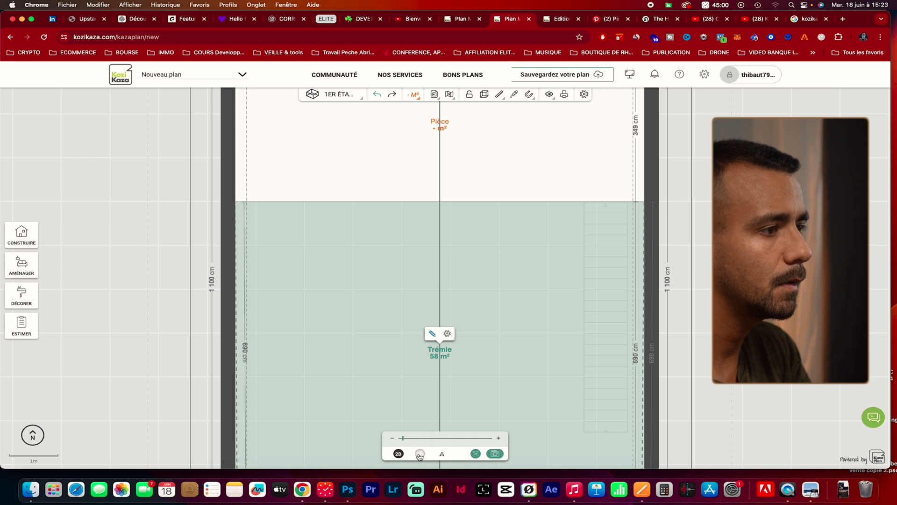
{"action": "left_click", "coordinate": [419, 453]}
{"action": "left_click", "coordinate": [445, 457]}
{"action": "left_click_drag", "start_coordinate": [439, 386], "coordinate": [640, 409]}
{"action": "left_click_drag", "start_coordinate": [517, 380], "coordinate": [237, 382]}
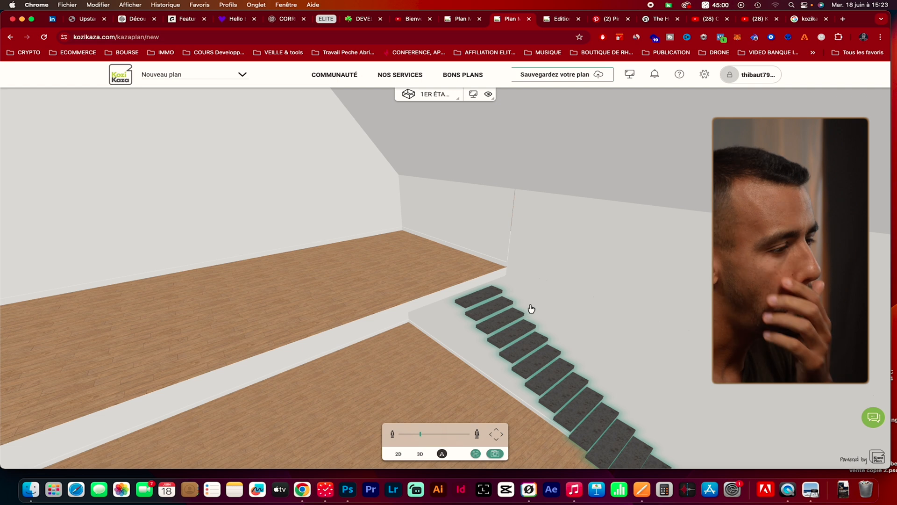
{"action": "left_click", "coordinate": [420, 454]}
{"action": "left_click_drag", "start_coordinate": [551, 313], "coordinate": [390, 467]}
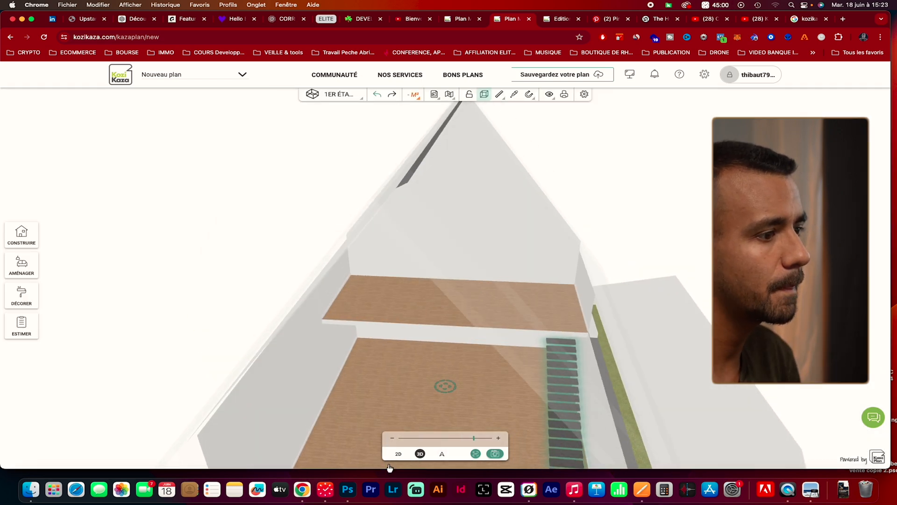
Step: Back out of the house in the first-person view and examine the gable wall and roof overhang at a raised eye height
{"action": "left_click", "coordinate": [443, 454]}
{"action": "left_click", "coordinate": [496, 442]}
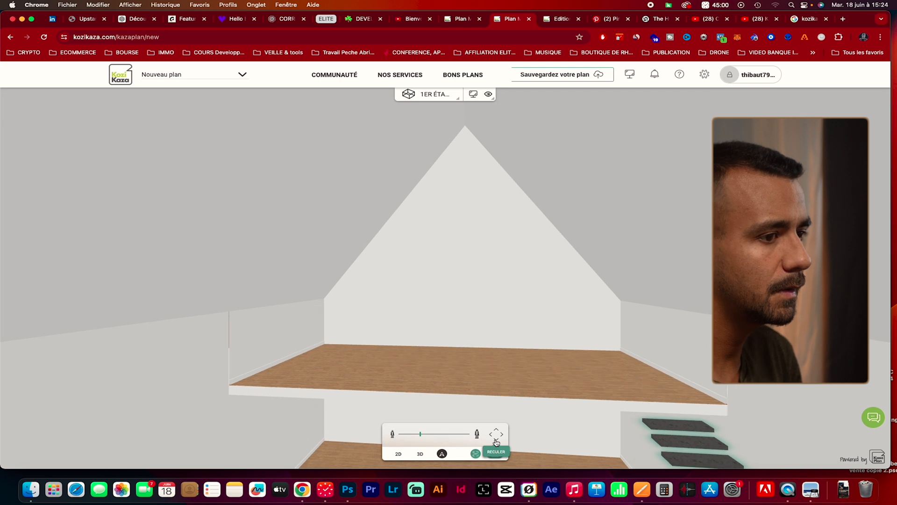
{"action": "left_click", "coordinate": [496, 442]}
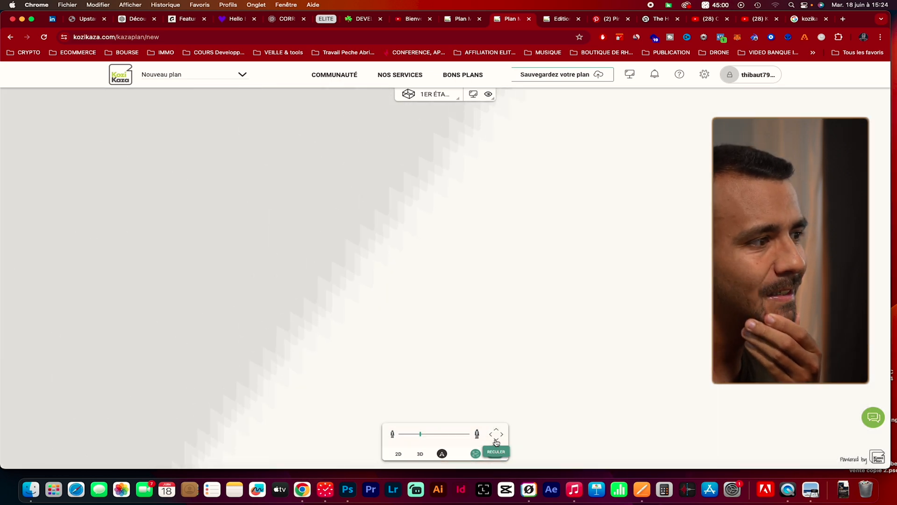
{"action": "left_click", "coordinate": [496, 442]}
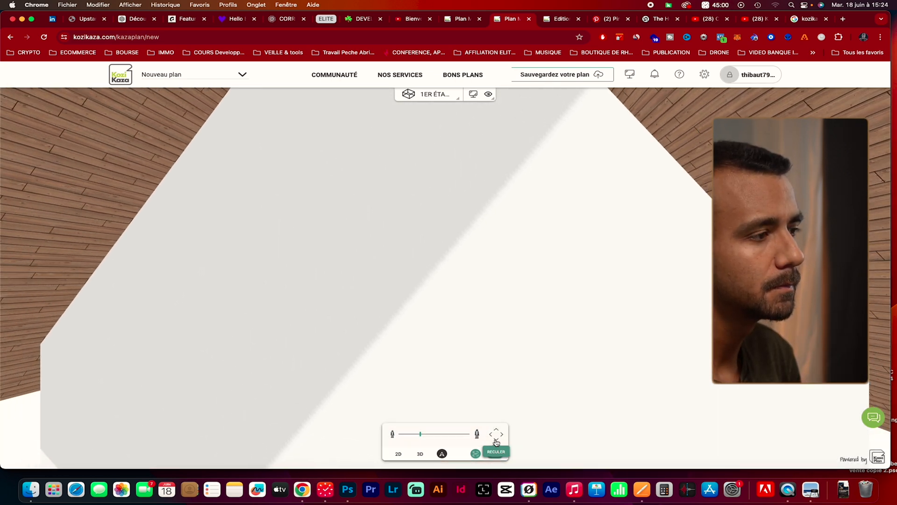
{"action": "left_click", "coordinate": [496, 441]}
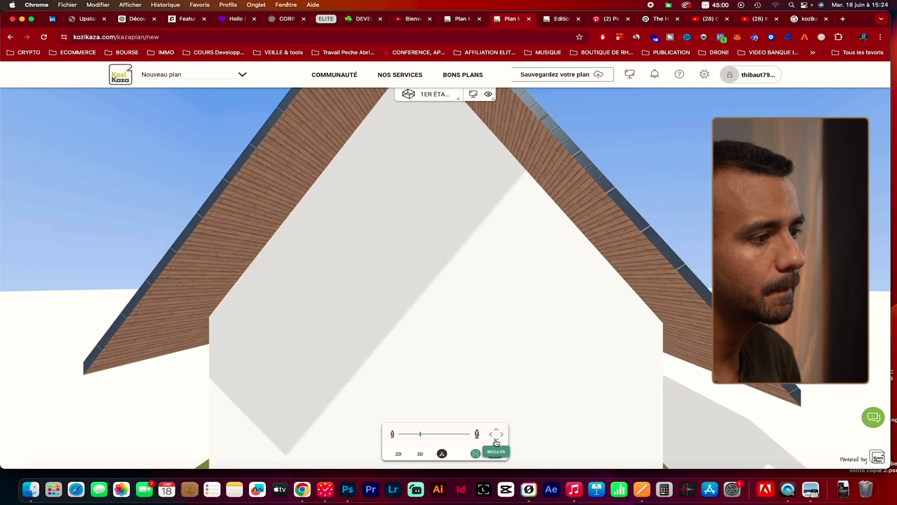
{"action": "left_click_drag", "start_coordinate": [687, 369], "coordinate": [564, 413]}
{"action": "left_click", "coordinate": [498, 434]}
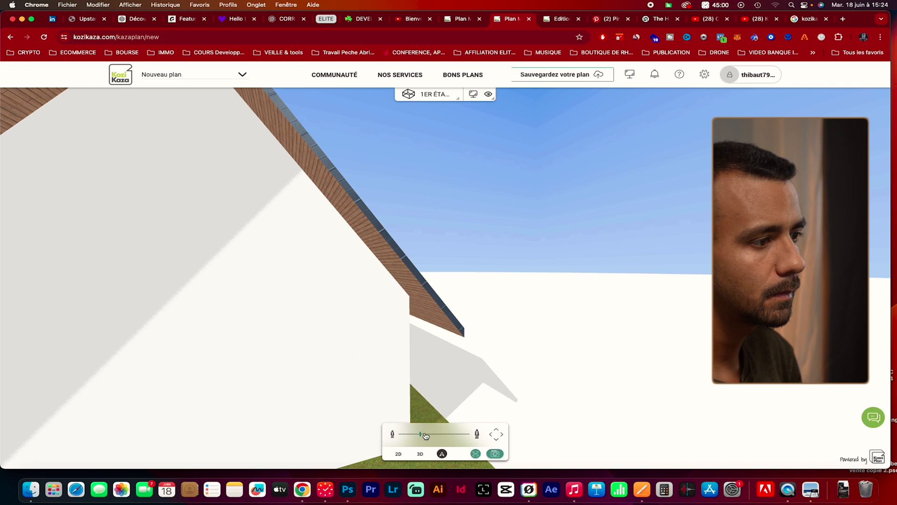
{"action": "left_click_drag", "start_coordinate": [425, 435], "coordinate": [432, 435]}
{"action": "left_click_drag", "start_coordinate": [529, 416], "coordinate": [582, 421]}
{"action": "left_click", "coordinate": [496, 434]}
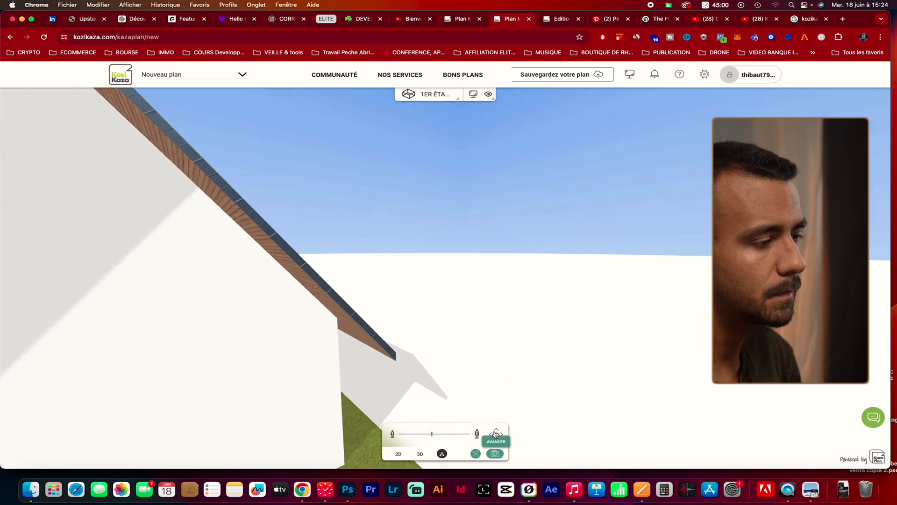
{"action": "left_click", "coordinate": [495, 434]}
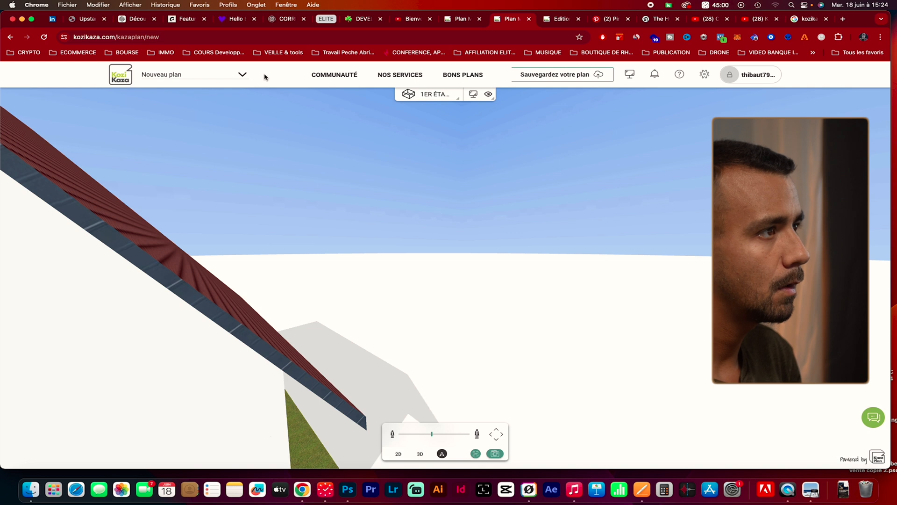
Step: Move along the outside of the house and lower the eye height to examine the tiled roof and side wall, dismissing the advertisement
{"action": "left_click", "coordinate": [439, 99]}
{"action": "left_click_drag", "start_coordinate": [534, 393], "coordinate": [536, 407]}
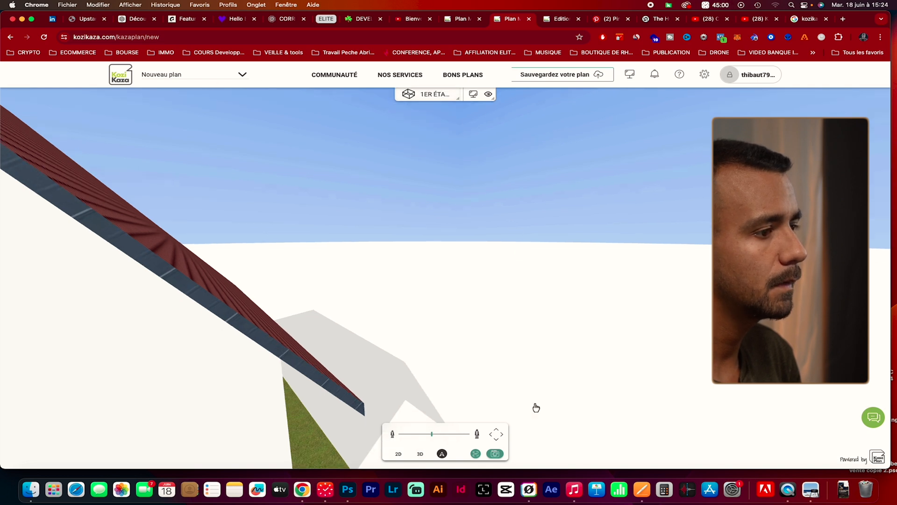
{"action": "left_click", "coordinate": [496, 431]}
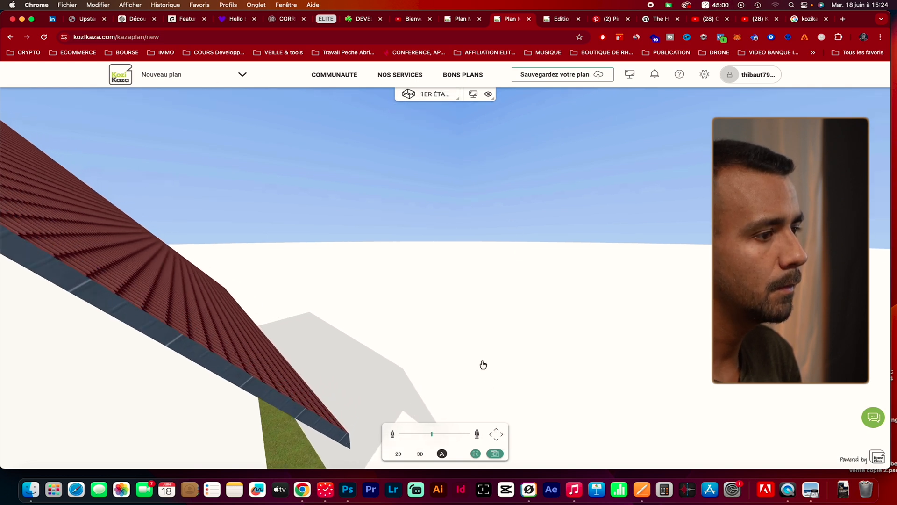
{"action": "left_click", "coordinate": [498, 432]}
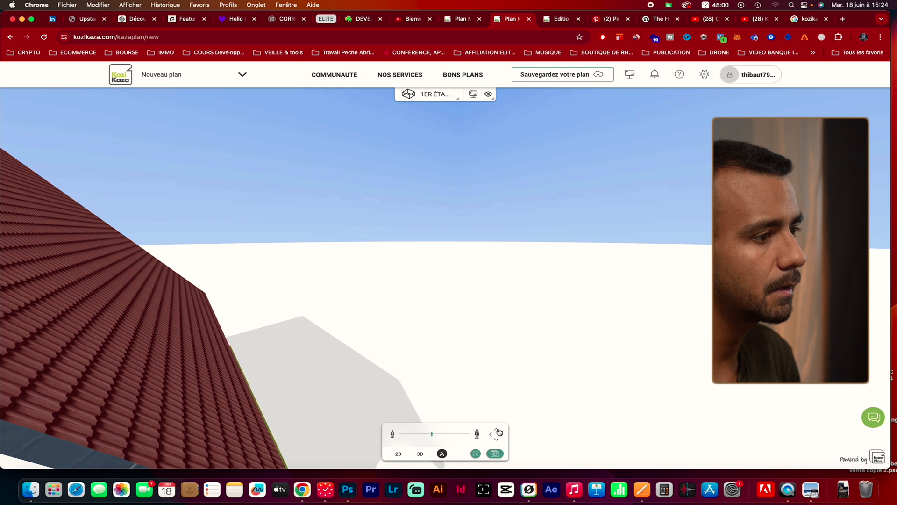
{"action": "left_click", "coordinate": [497, 432]}
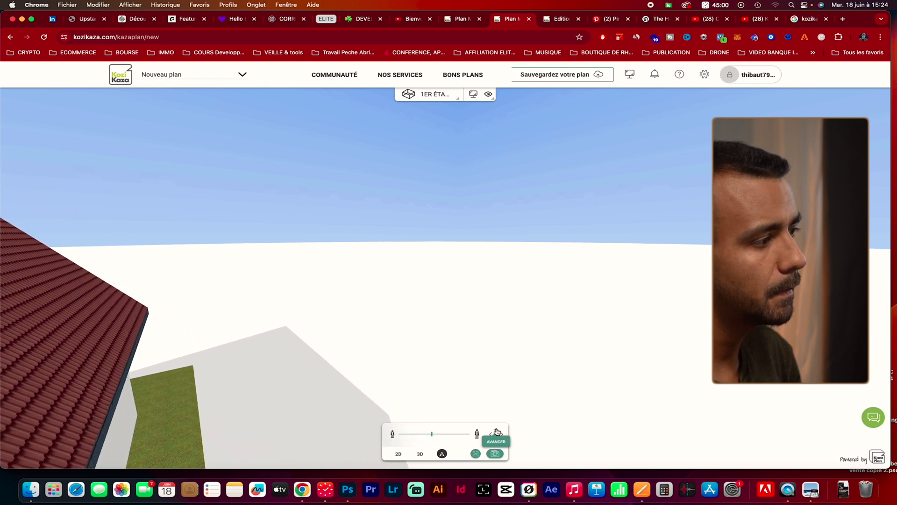
{"action": "left_click_drag", "start_coordinate": [515, 316], "coordinate": [329, 392]}
{"action": "left_click_drag", "start_coordinate": [434, 437], "coordinate": [401, 435]}
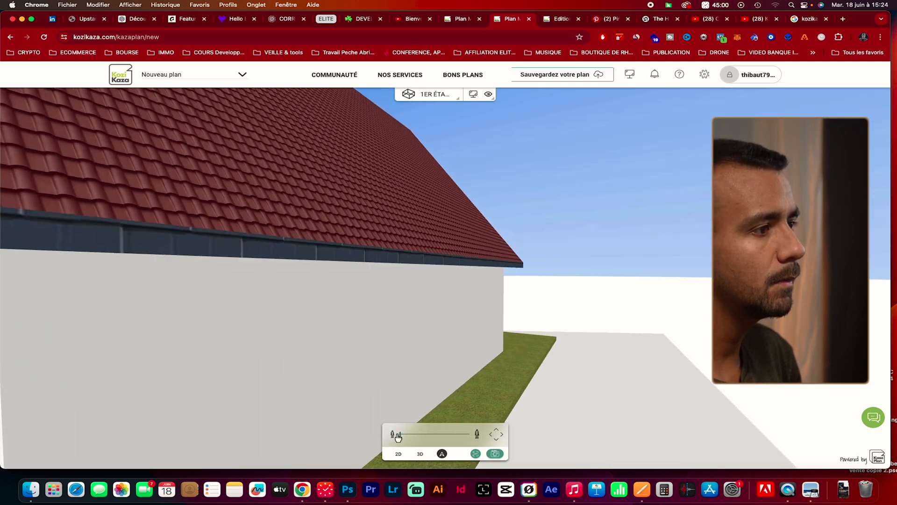
{"action": "left_click_drag", "start_coordinate": [374, 399], "coordinate": [295, 397]}
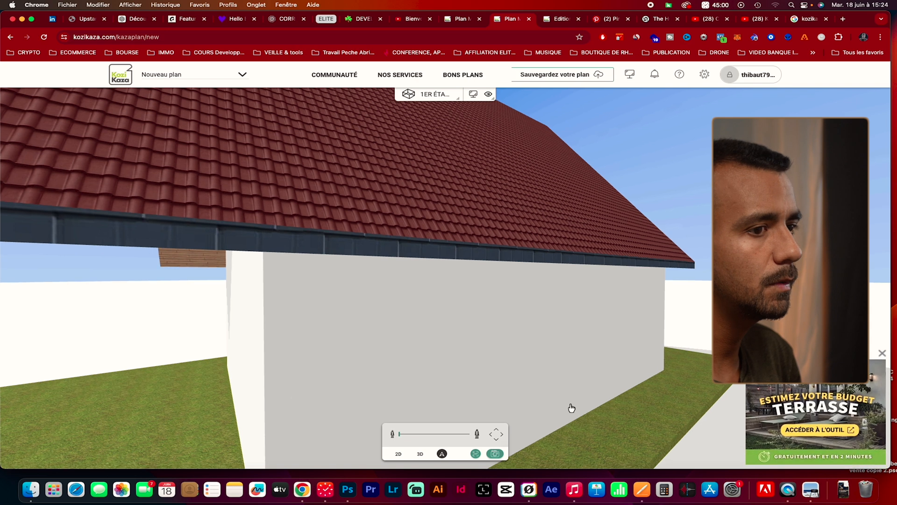
{"action": "left_click", "coordinate": [882, 354]}
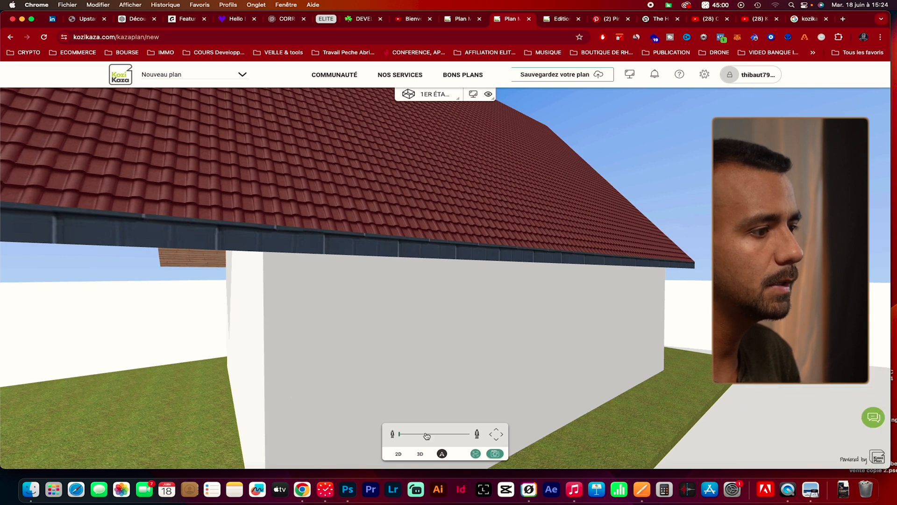
Step: Adjust the eye height, move back inside through the wall, and examine the mezzanine and staircase
{"action": "left_click", "coordinate": [450, 435]}
{"action": "left_click_drag", "start_coordinate": [449, 434], "coordinate": [406, 434]}
{"action": "left_click", "coordinate": [498, 434]}
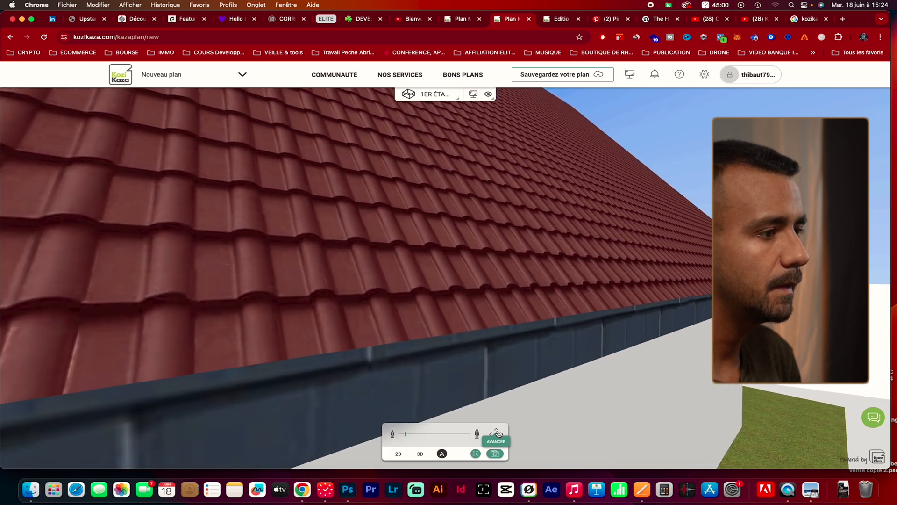
{"action": "left_click", "coordinate": [499, 434]}
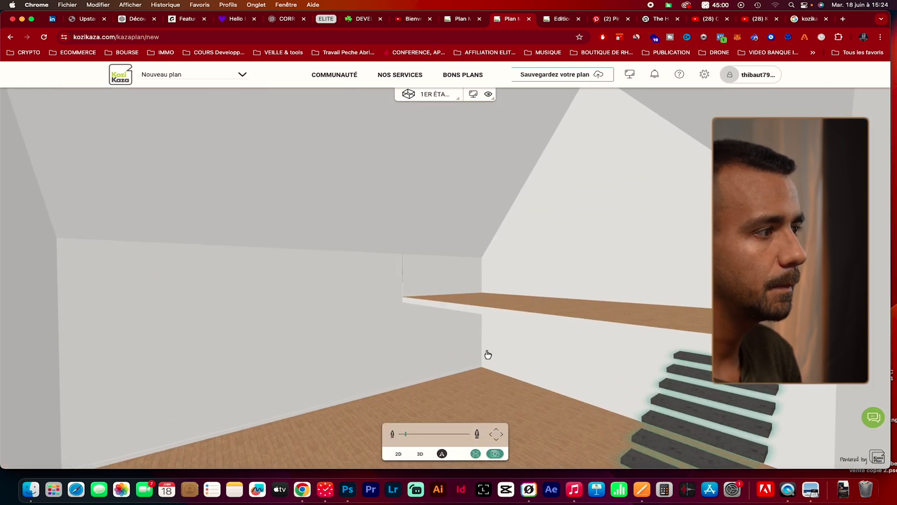
{"action": "left_click_drag", "start_coordinate": [488, 354], "coordinate": [354, 343]}
{"action": "left_click_drag", "start_coordinate": [468, 331], "coordinate": [564, 418]}
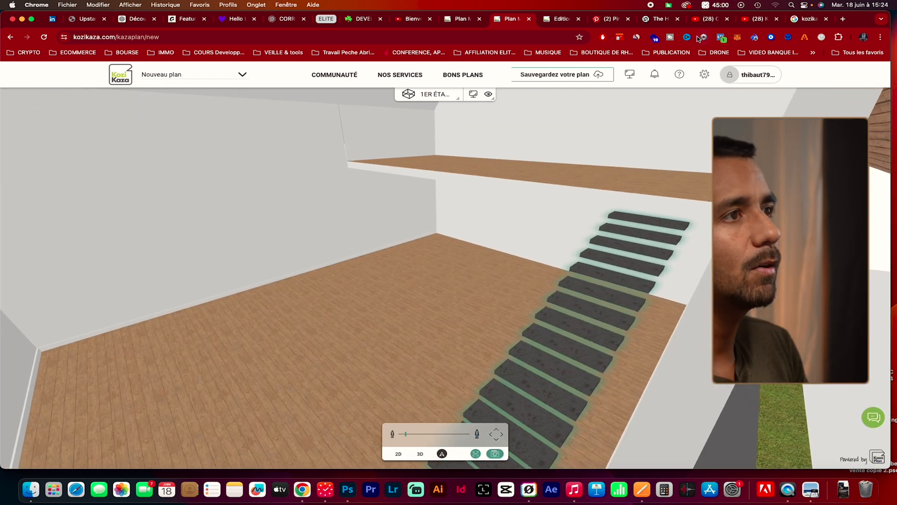
Step: Switch to the Pinterest pin of The Hut and to the Balitecture photo gallery to study the reference interior
{"action": "left_click", "coordinate": [607, 21]}
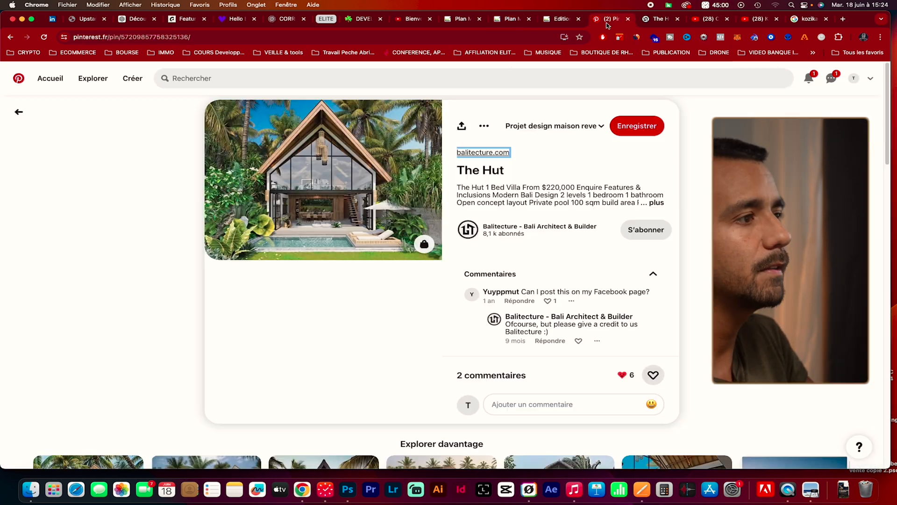
{"action": "left_click", "coordinate": [653, 22]}
{"action": "key", "text": "Right"}
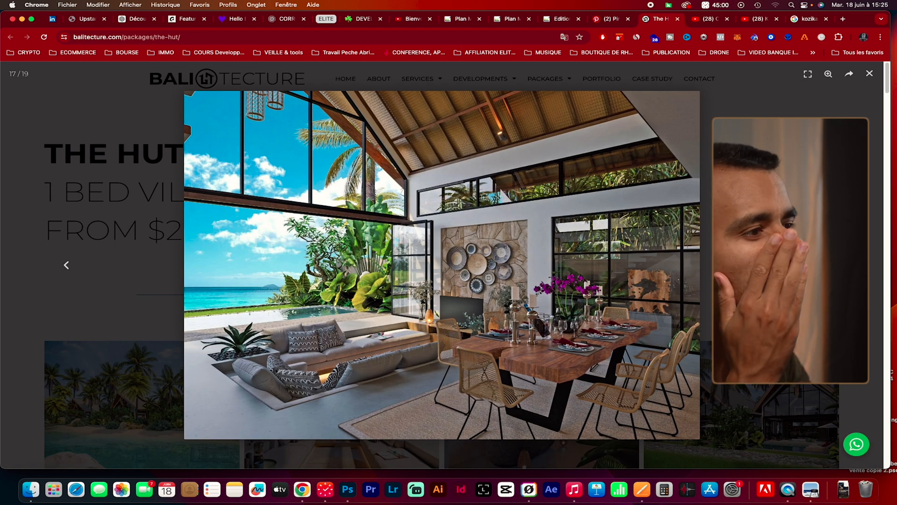
Step: Browse the remaining photos of The Hut and return to the sunken lounge and staircase image to study the glazing
{"action": "key", "text": "Right"}
{"action": "key", "text": "Right"}
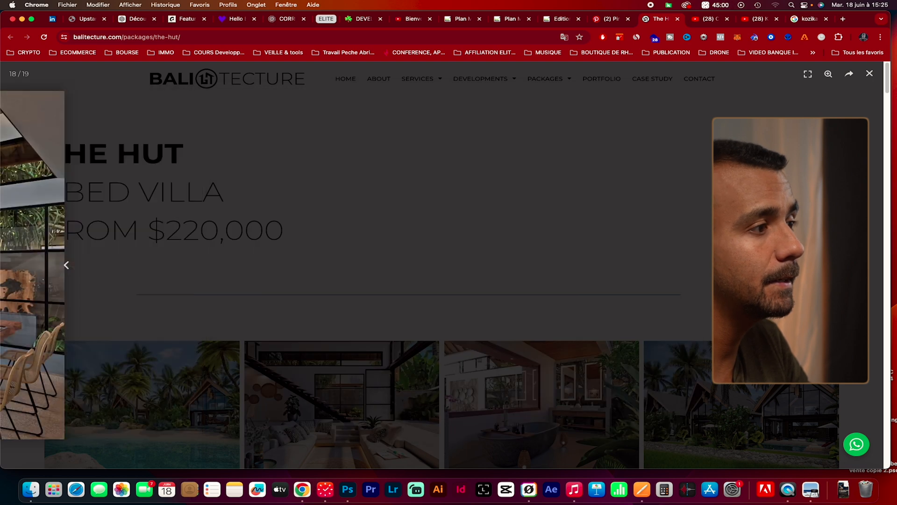
{"action": "key", "text": "Right"}
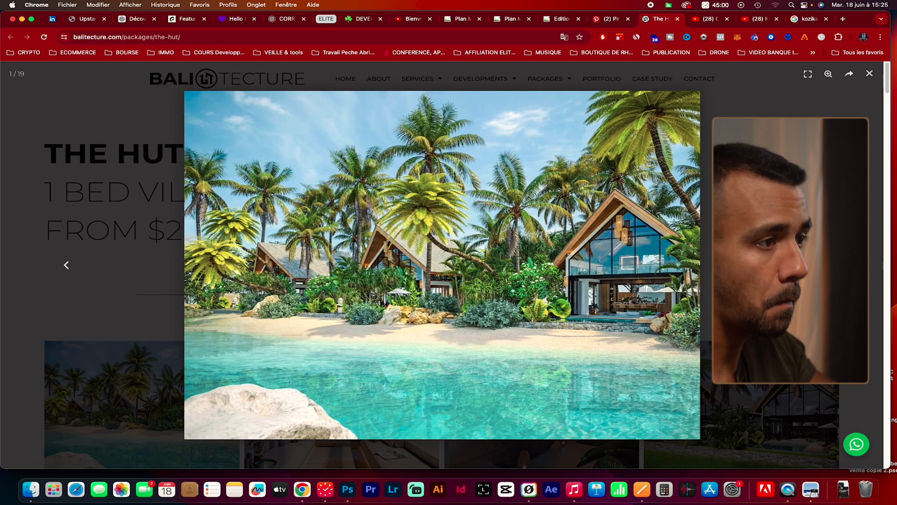
{"action": "key", "text": "Right"}
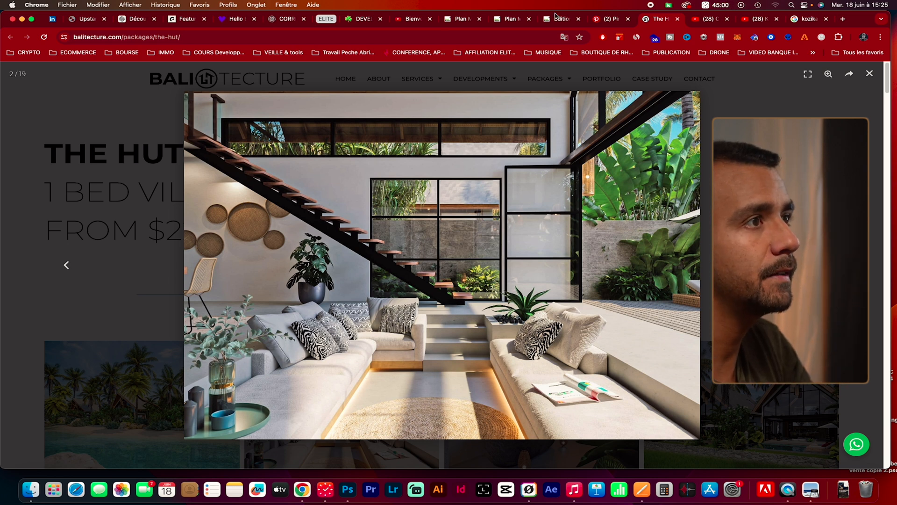
Step: Return to the Kozikaza plan and save it under the title "Bali maison type"
{"action": "left_click", "coordinate": [514, 21]}
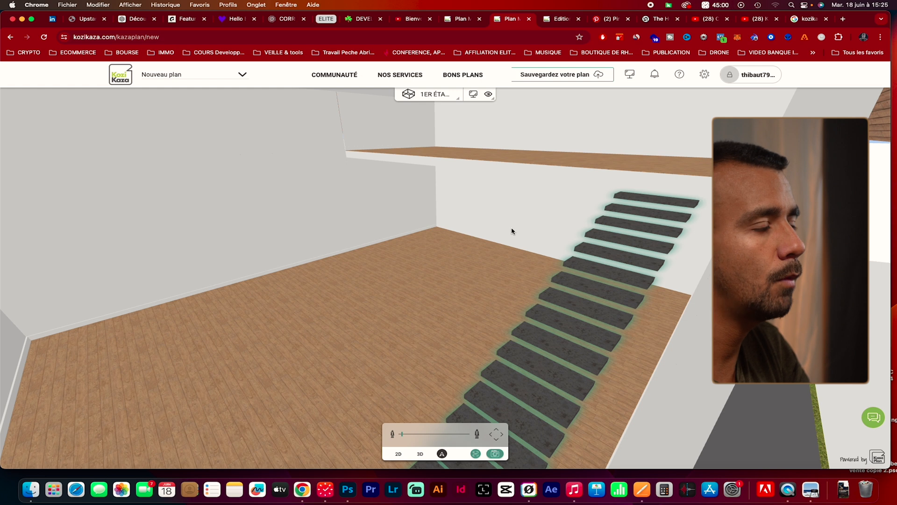
{"action": "left_click", "coordinate": [595, 75]}
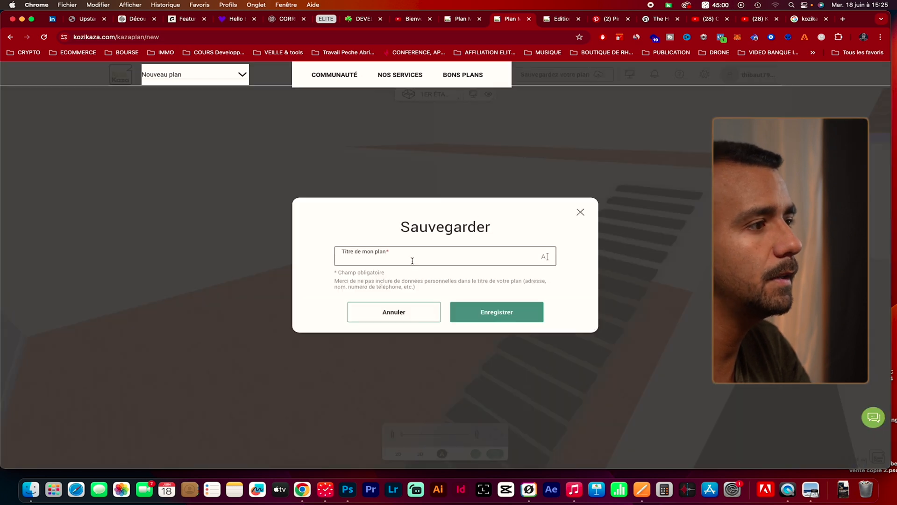
{"action": "type", "text": "Bl"}
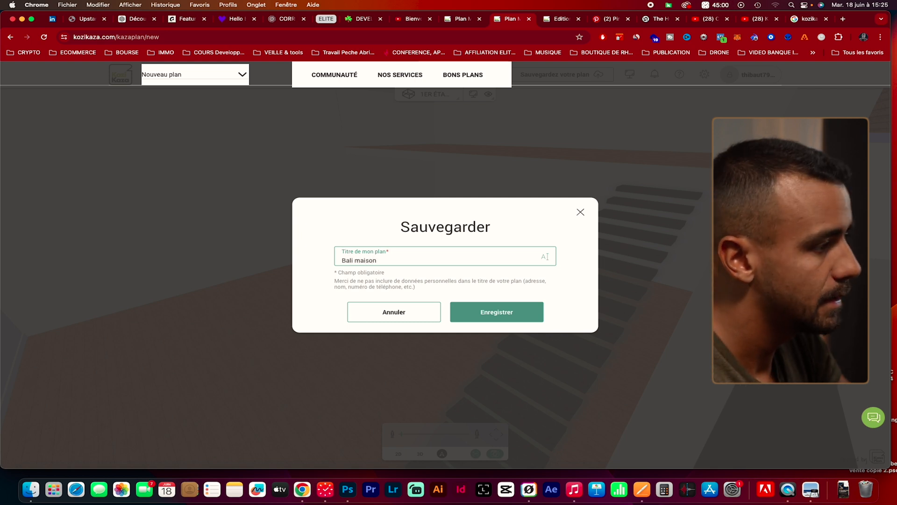
{"action": "type", "text": "pe"}
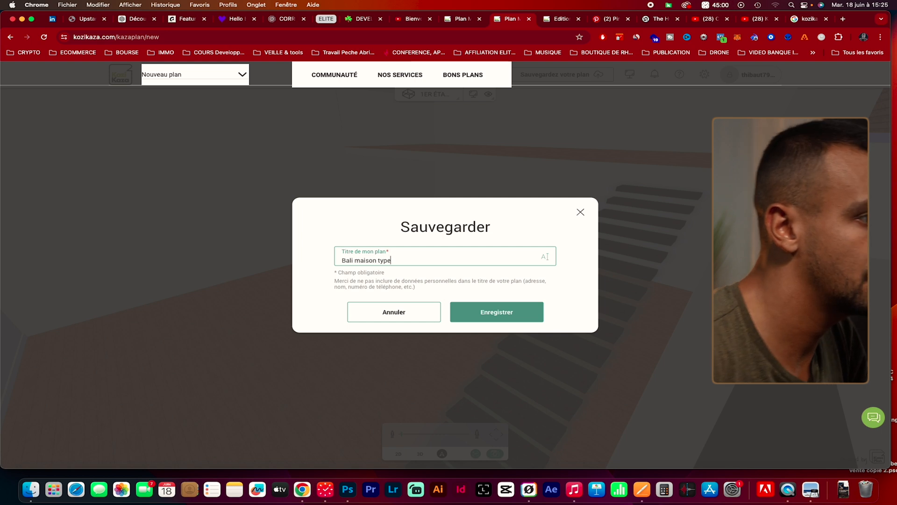
{"action": "left_click", "coordinate": [488, 322]}
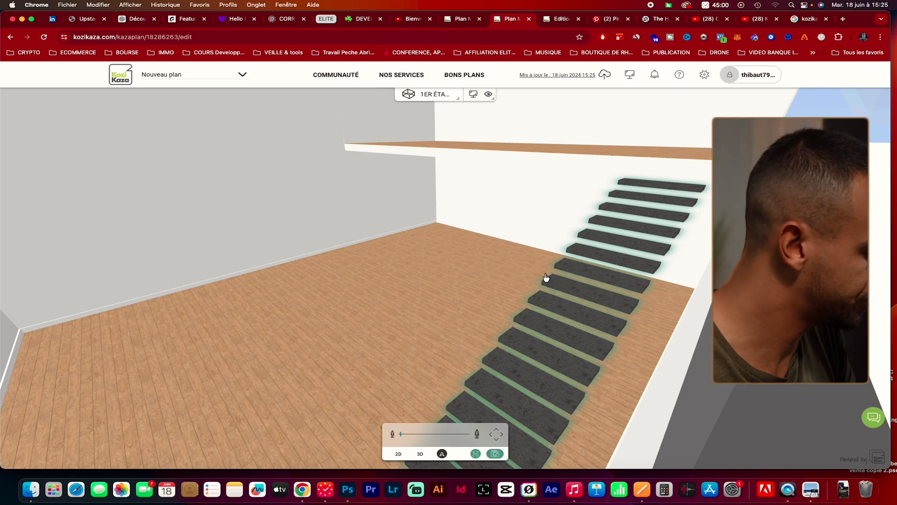
Step: Leave the first-person view for the 3D overview, turn off transparency, and examine the house's front gable wall head-on
{"action": "left_click_drag", "start_coordinate": [364, 301], "coordinate": [208, 287]}
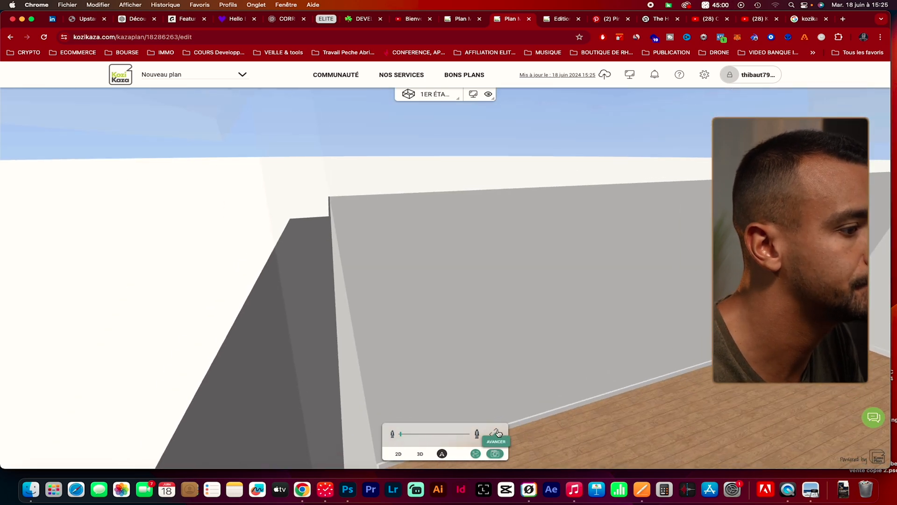
{"action": "left_click", "coordinate": [497, 433]}
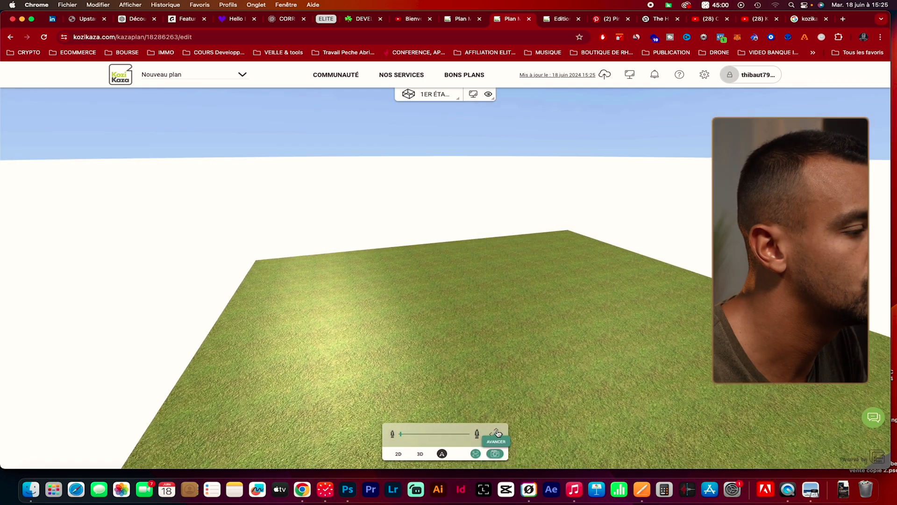
{"action": "left_click", "coordinate": [420, 453]}
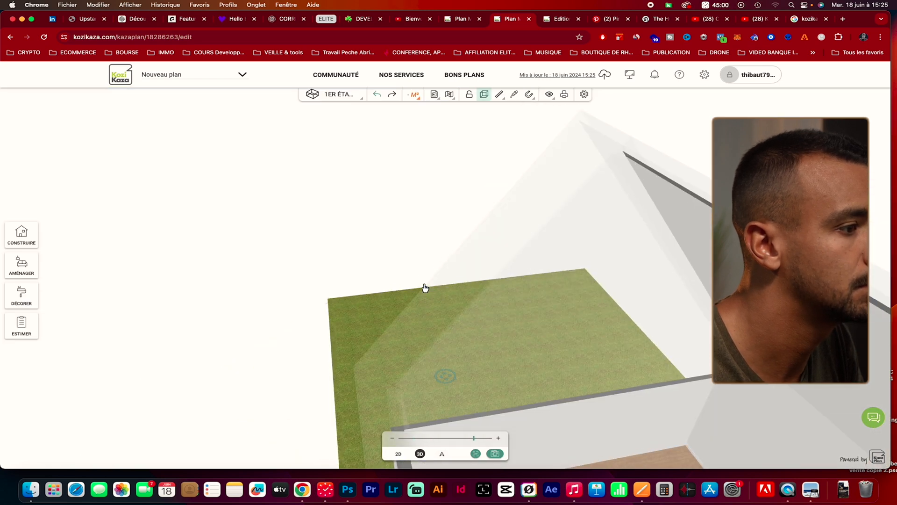
{"action": "left_click_drag", "start_coordinate": [455, 391], "coordinate": [559, 347]}
{"action": "right_click_drag", "start_coordinate": [328, 376], "coordinate": [389, 338]}
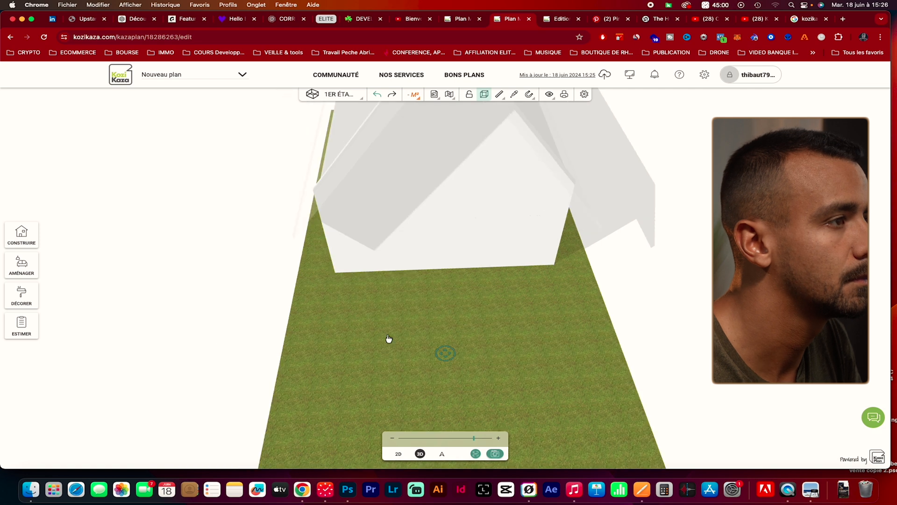
{"action": "left_click", "coordinate": [484, 96]}
{"action": "left_click_drag", "start_coordinate": [494, 345], "coordinate": [483, 279]}
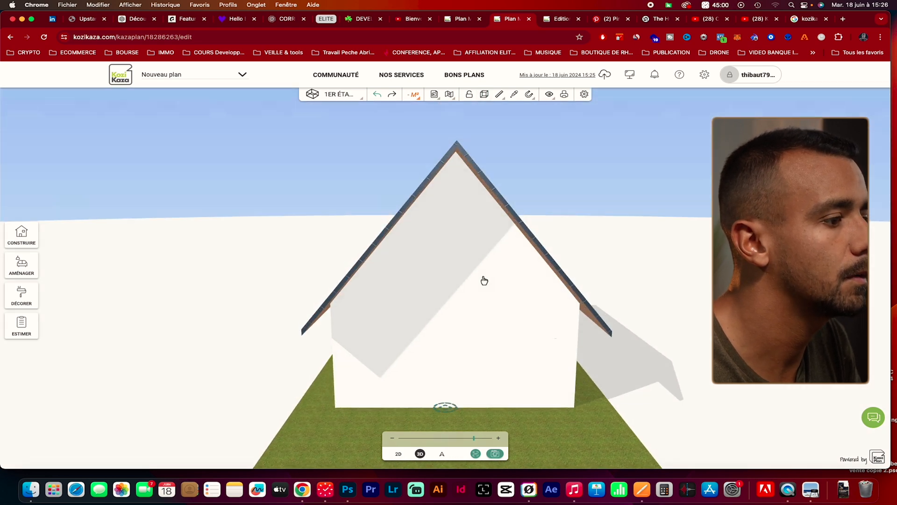
{"action": "left_click", "coordinate": [460, 438]}
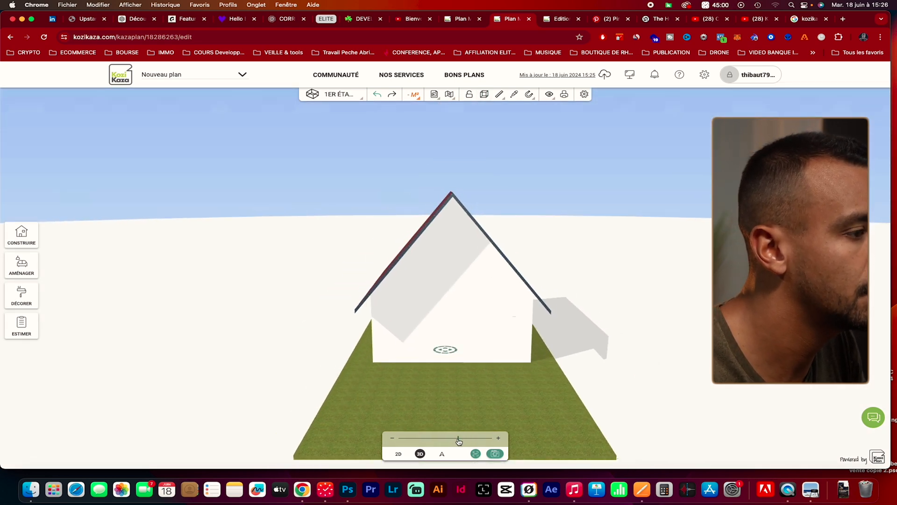
{"action": "scroll", "coordinate": [455, 372], "scroll_direction": "up", "scroll_amount": 5}
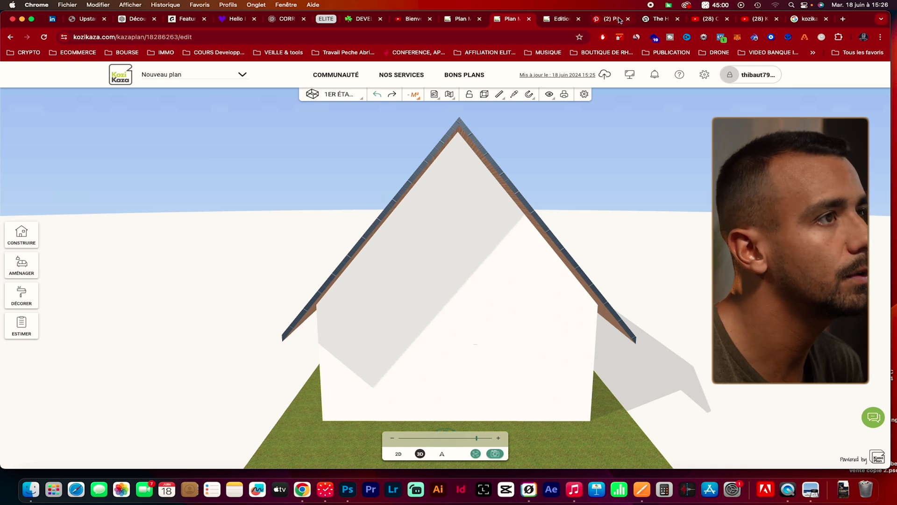
Step: Check the Pinterest pin of The Hut, then close the old Maison Type Bali plan without saving and return to Bali maison type
{"action": "left_click", "coordinate": [619, 19]}
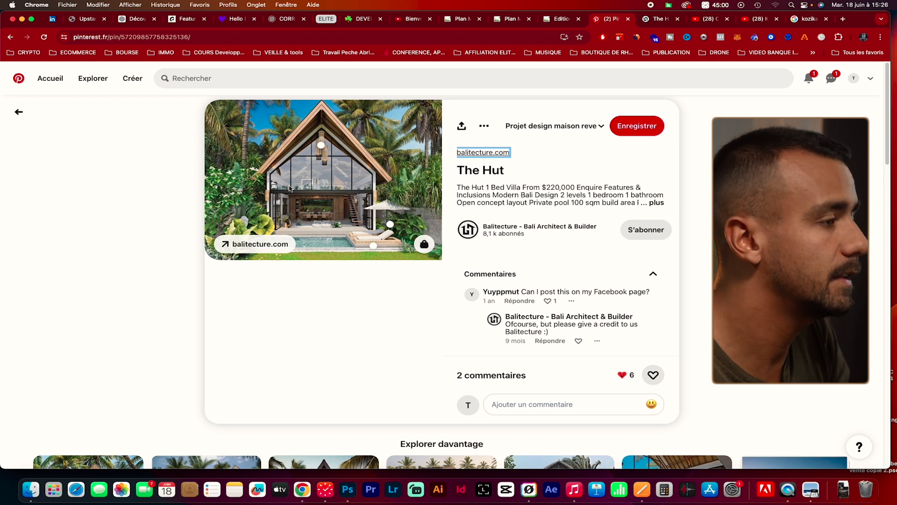
{"action": "left_click", "coordinate": [561, 20]}
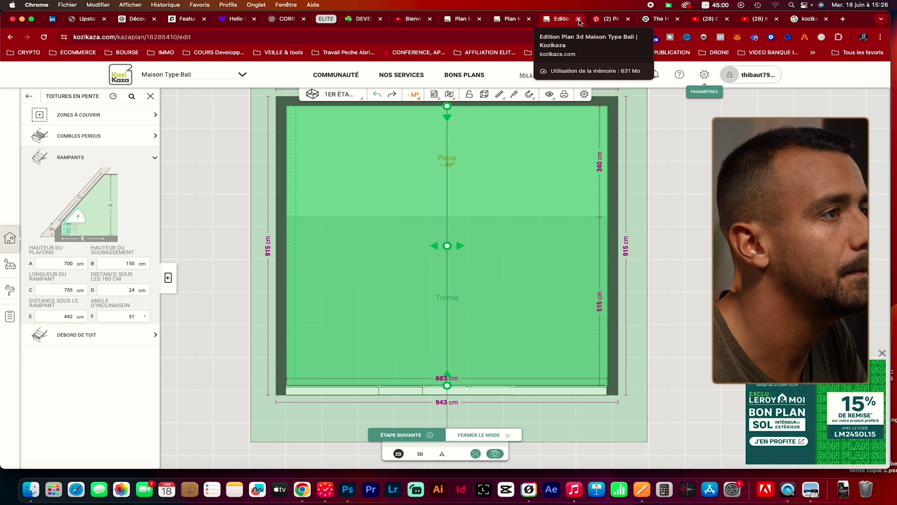
{"action": "left_click", "coordinate": [579, 19]}
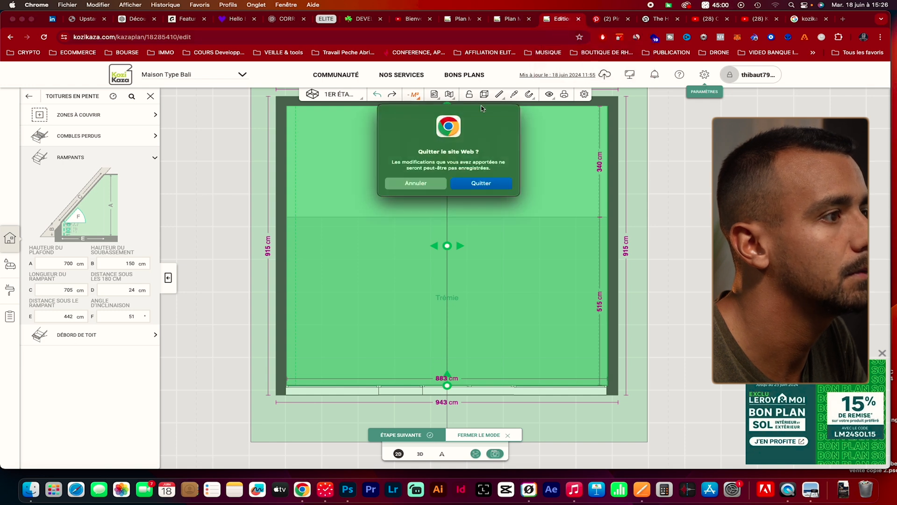
{"action": "left_click", "coordinate": [488, 184]}
{"action": "left_click", "coordinate": [539, 21]}
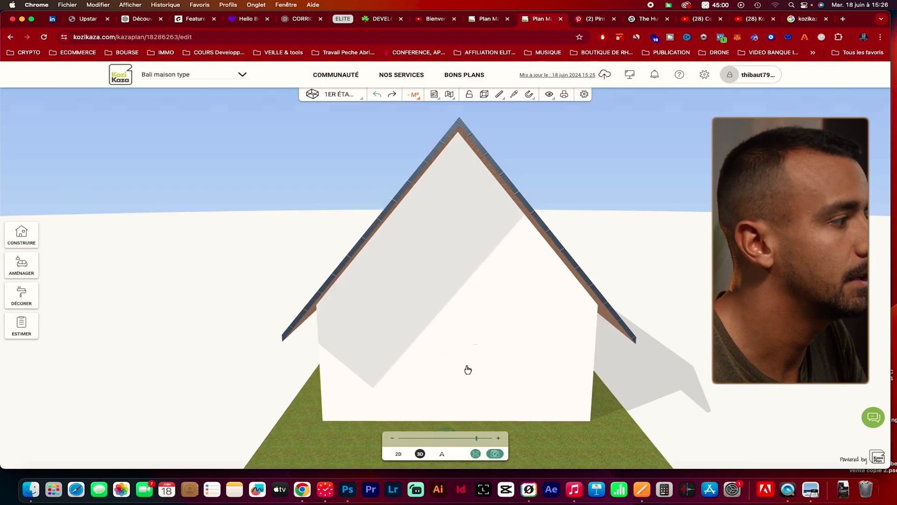
Step: Add a trapezoid window to the front gable wall on the first floor and widen it to 172 cm
{"action": "left_click", "coordinate": [22, 236]}
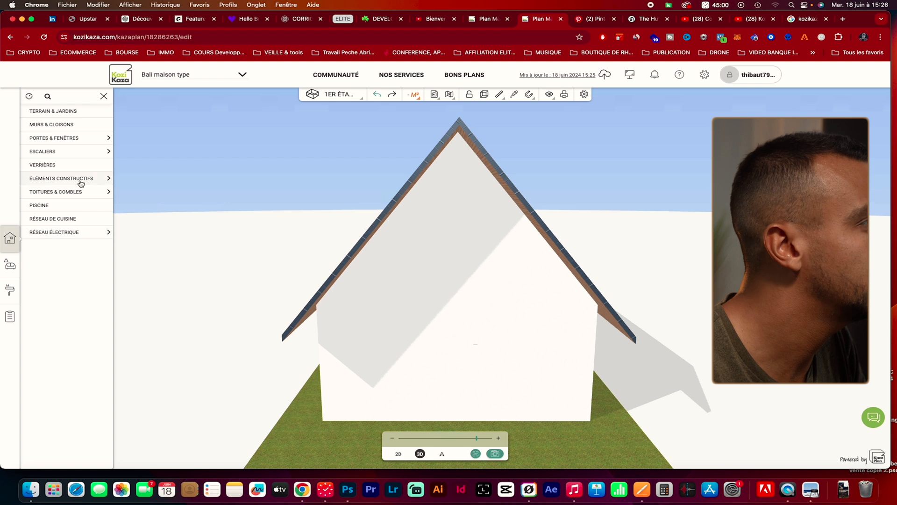
{"action": "left_click", "coordinate": [100, 139]}
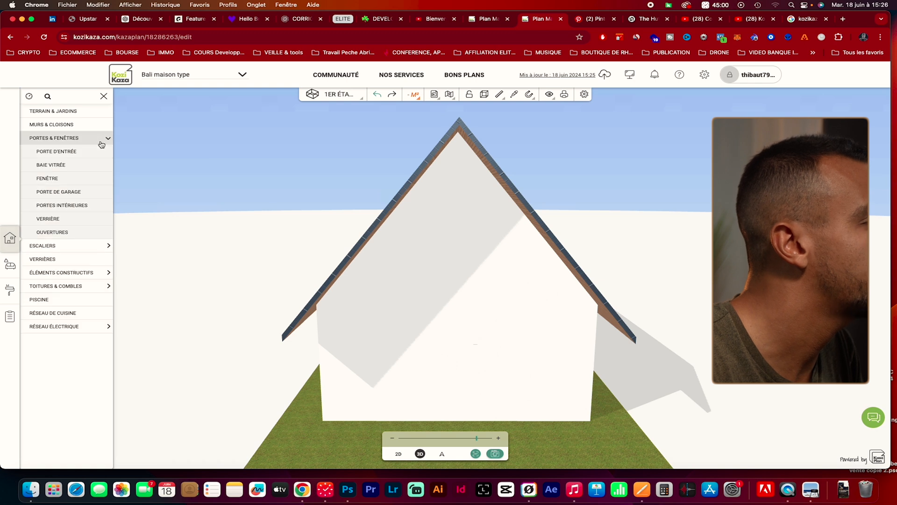
{"action": "left_click", "coordinate": [94, 164]}
{"action": "left_click", "coordinate": [28, 95]}
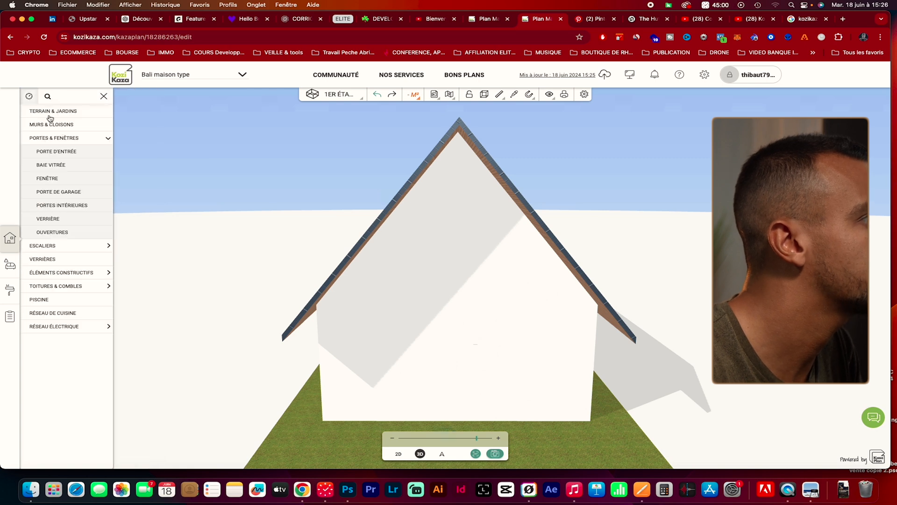
{"action": "left_click", "coordinate": [82, 185]}
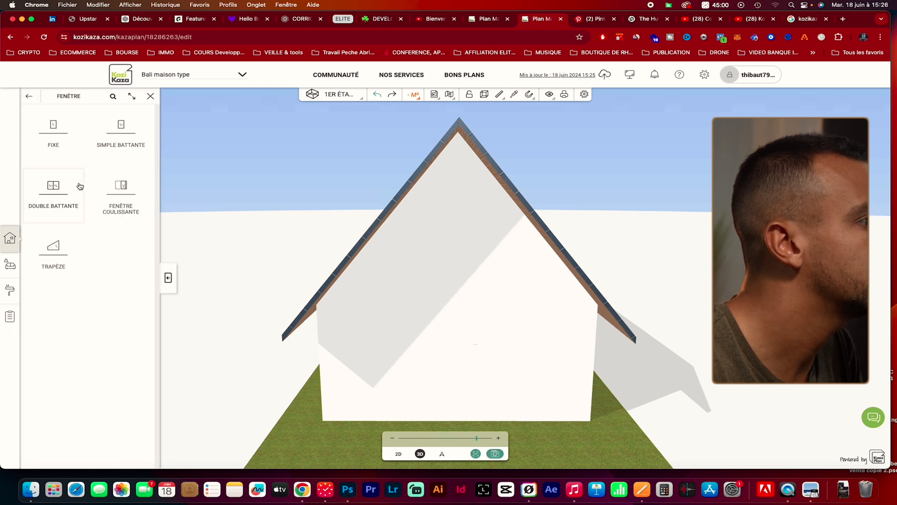
{"action": "left_click", "coordinate": [64, 250]}
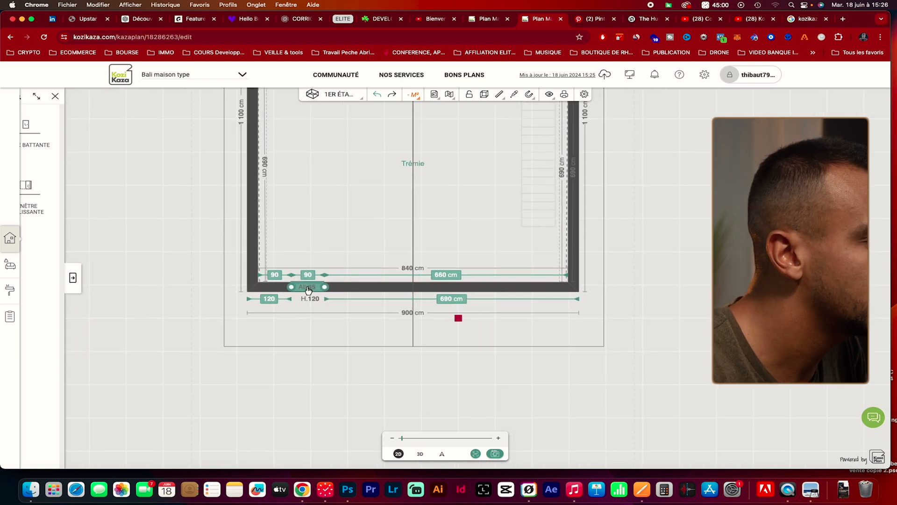
{"action": "left_click_drag", "start_coordinate": [325, 290], "coordinate": [358, 289]}
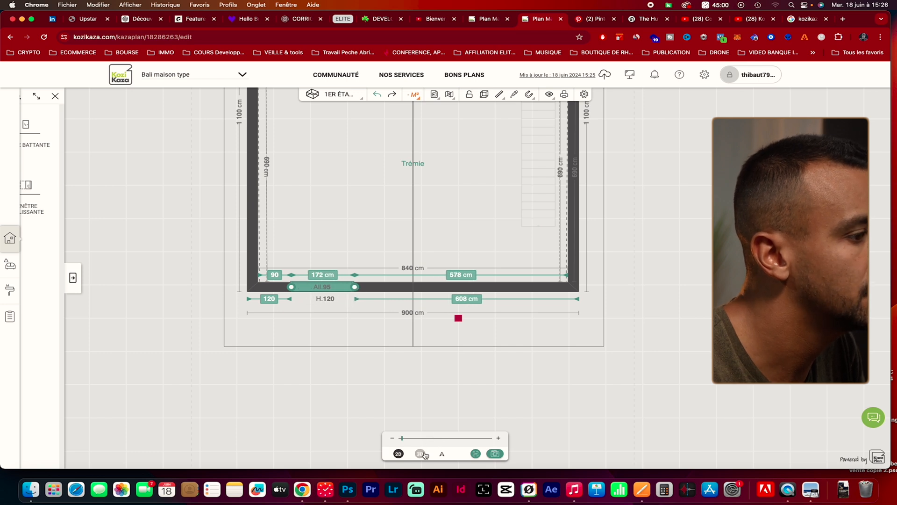
Step: Check the slope and position of the new trapezoid window on the gable wall in 3D
{"action": "left_click", "coordinate": [422, 453]}
{"action": "left_click", "coordinate": [398, 453]}
{"action": "left_click", "coordinate": [340, 286]}
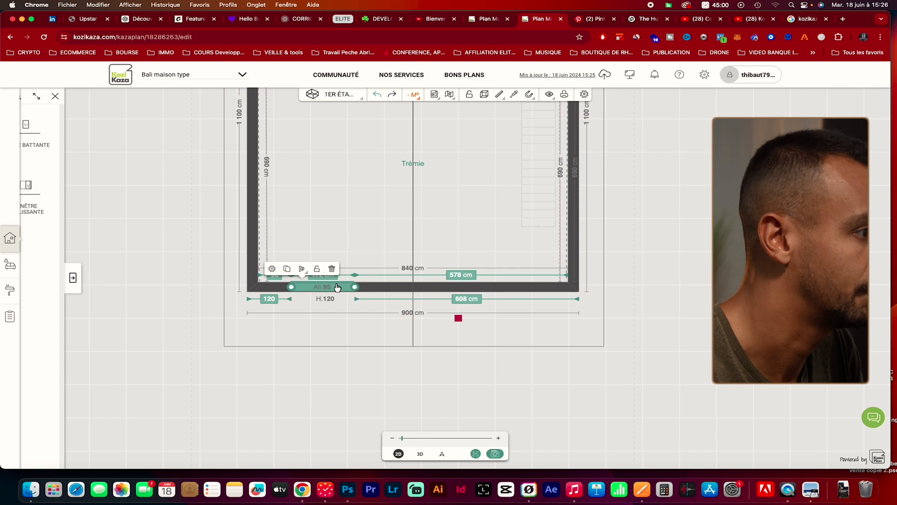
{"action": "mouse_move", "coordinate": [302, 264]}
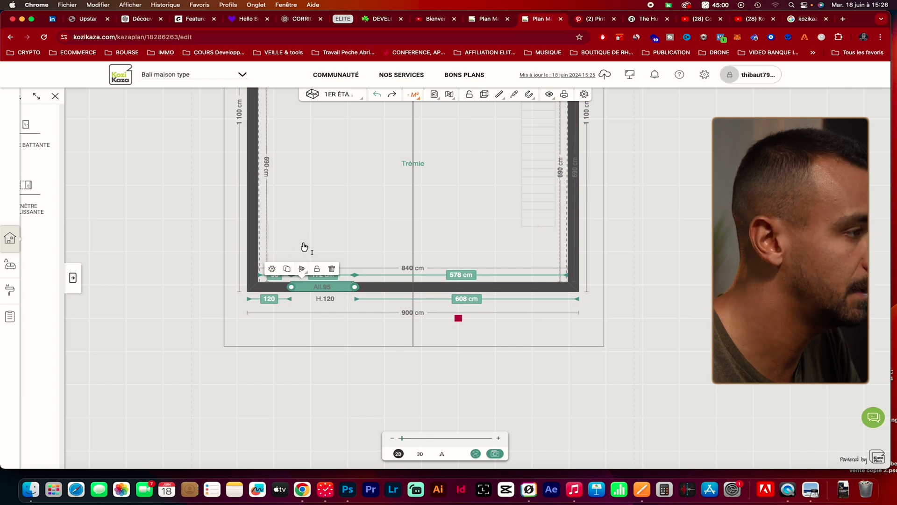
{"action": "left_click", "coordinate": [420, 454]}
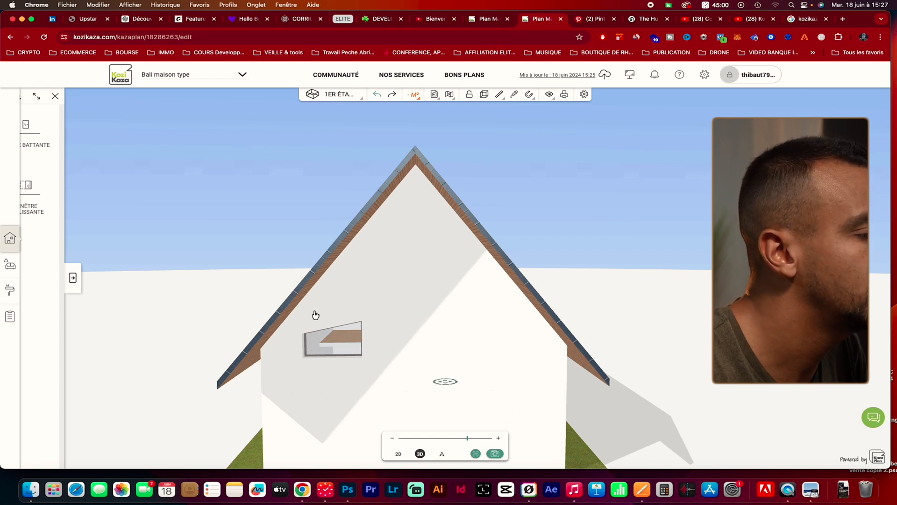
Step: Set the trapezoid window's height B to 400 cm and check its slope against the roof in 3D
{"action": "left_click", "coordinate": [398, 454]}
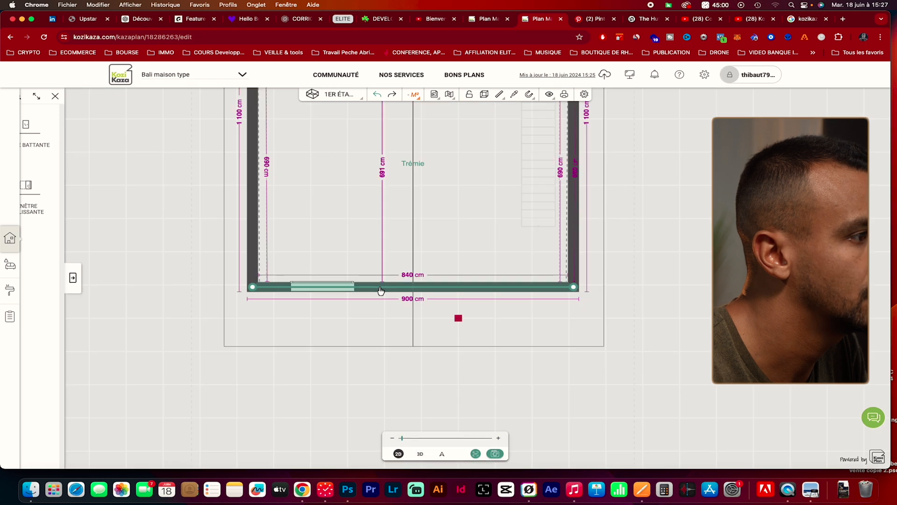
{"action": "left_click", "coordinate": [343, 290]}
{"action": "left_click", "coordinate": [272, 269]}
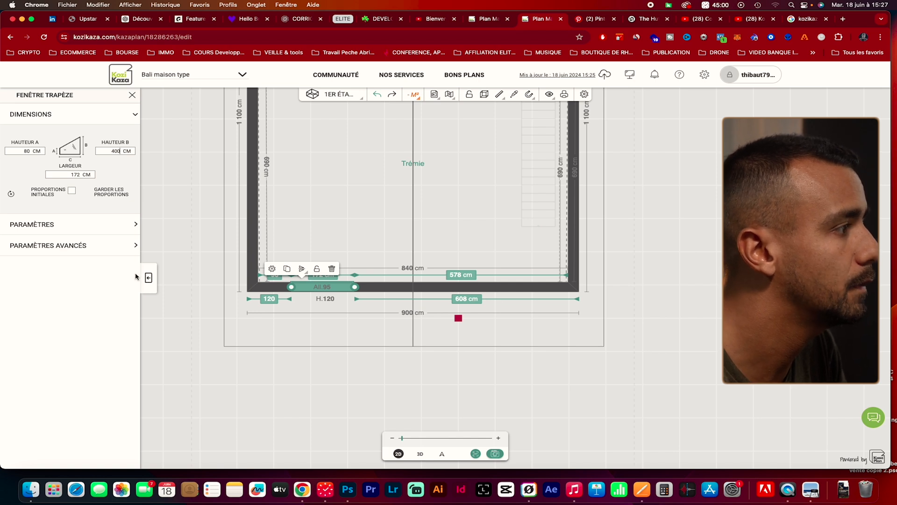
{"action": "left_click", "coordinate": [189, 311]}
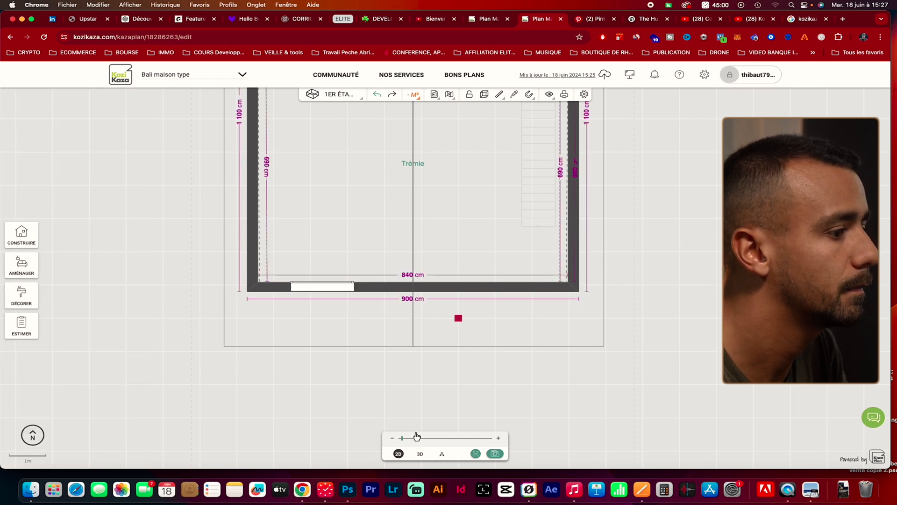
{"action": "left_click", "coordinate": [420, 454]}
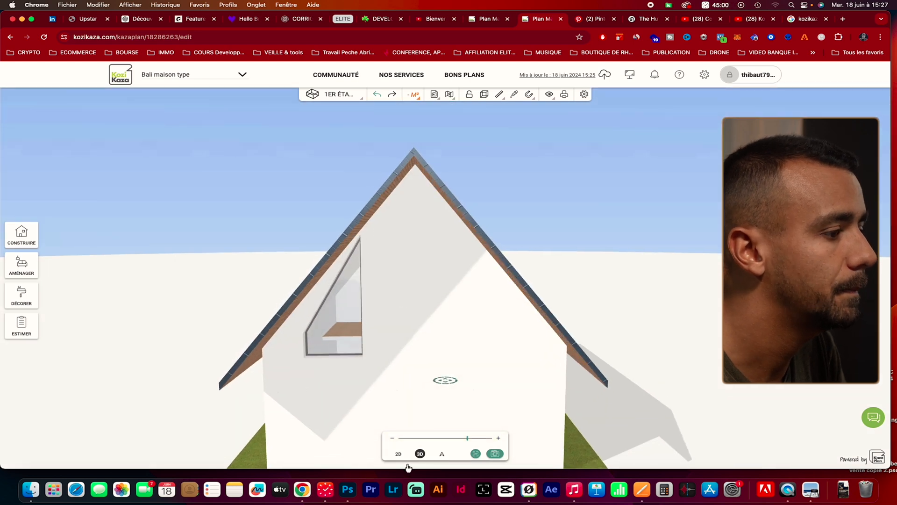
Step: Set the trapezoid window's height B to 350 cm
{"action": "left_click", "coordinate": [399, 454]}
{"action": "left_click", "coordinate": [304, 286]}
{"action": "left_click", "coordinate": [272, 269]}
{"action": "double_click", "coordinate": [116, 151]}
{"action": "type", "text": "350"}
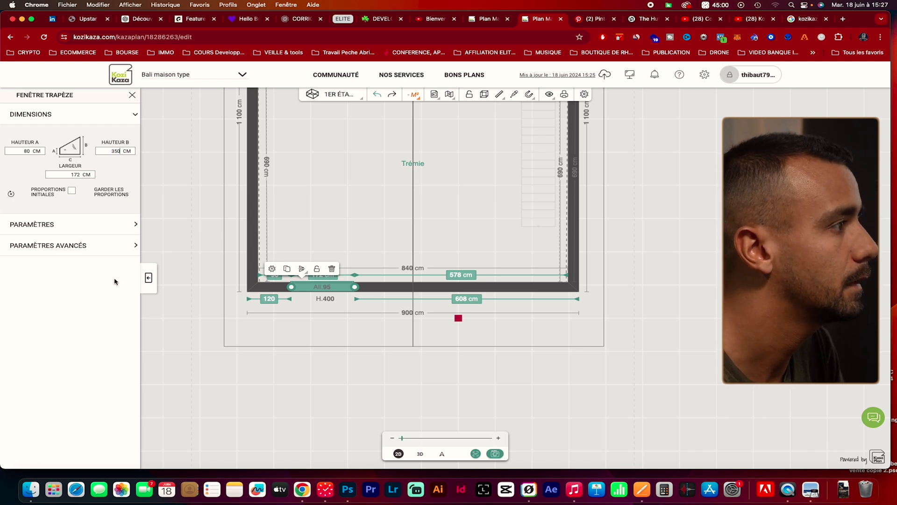
Step: Move the trapezoid window along the gable wall to 32 cm from its nearest outer corner and check it in 3D
{"action": "left_click_drag", "start_coordinate": [306, 299], "coordinate": [282, 294]}
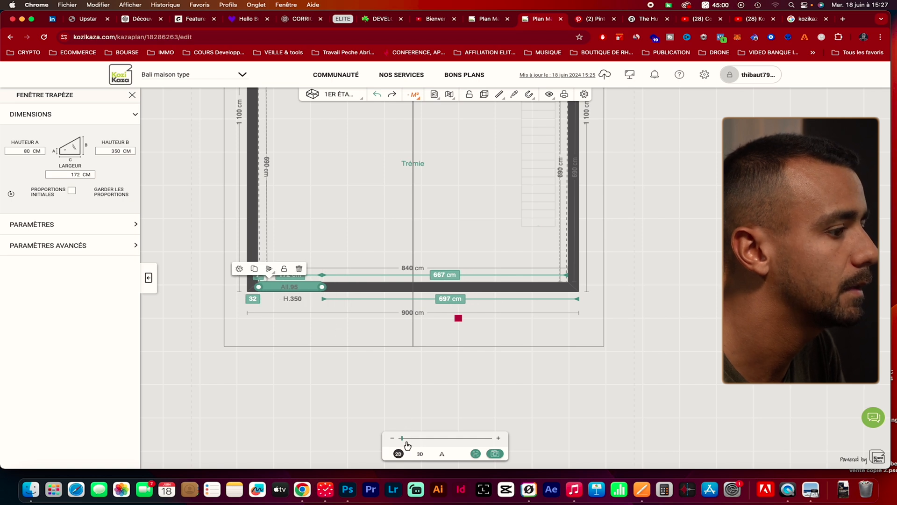
{"action": "left_click", "coordinate": [421, 453]}
{"action": "left_click_drag", "start_coordinate": [373, 417], "coordinate": [368, 309]}
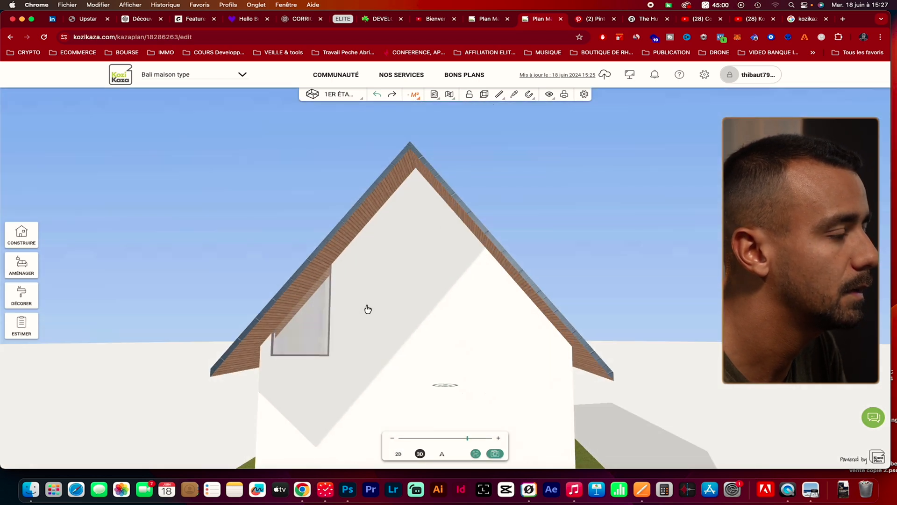
Step: Set the gable wall trapezoid window's height B to 300 cm
{"action": "left_click", "coordinate": [392, 454]}
{"action": "left_click", "coordinate": [294, 286]}
{"action": "left_click_drag", "start_coordinate": [299, 291], "coordinate": [302, 291]}
{"action": "left_click", "coordinate": [242, 268]}
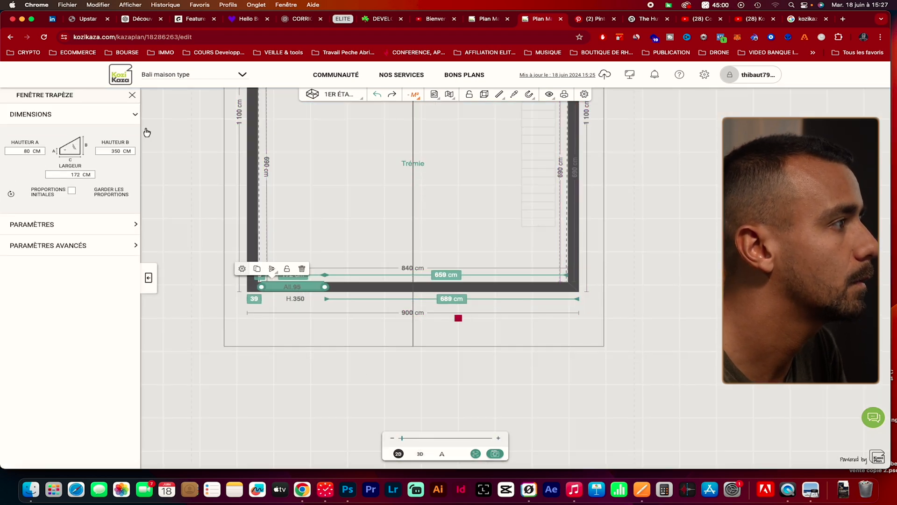
{"action": "double_click", "coordinate": [111, 152]}
{"action": "type", "text": "30"}
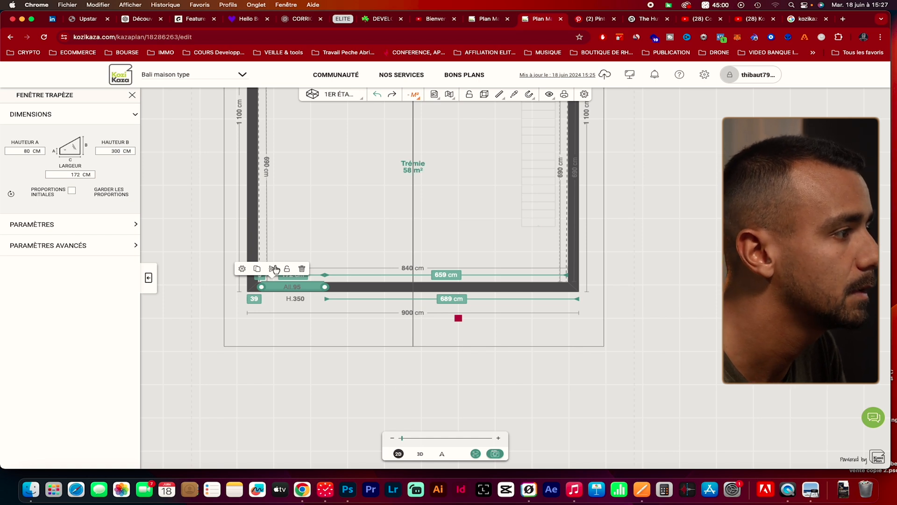
{"action": "left_click", "coordinate": [366, 408]}
Step: Move the trapezoid window to 37 cm from its nearest outer corner and compare it in 3D with The Hut's Pinterest photo
{"action": "left_click", "coordinate": [307, 290]}
{"action": "mouse_move", "coordinate": [307, 291]}
{"action": "left_mouse_down"}
{"action": "mouse_move", "coordinate": [308, 279]}
{"action": "mouse_move", "coordinate": [305, 296]}
{"action": "left_mouse_up"}
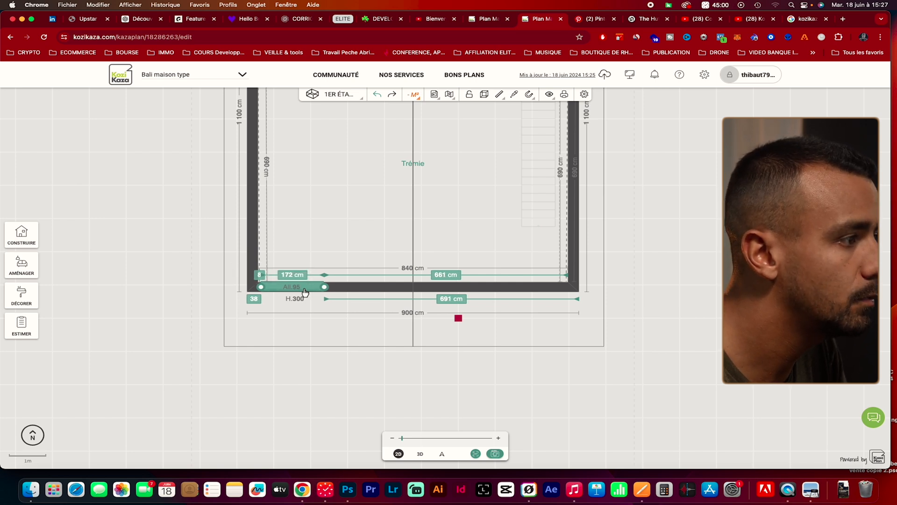
{"action": "left_click_drag", "start_coordinate": [305, 288], "coordinate": [303, 284]}
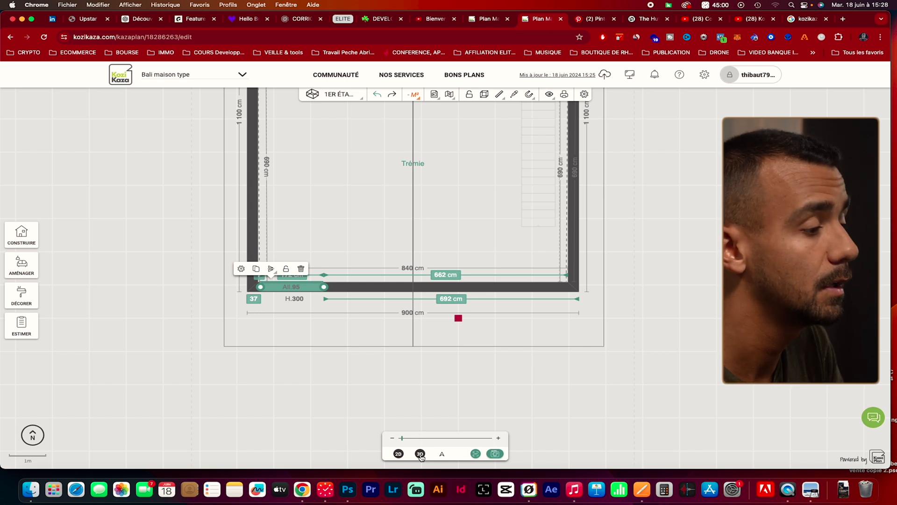
{"action": "left_click", "coordinate": [420, 454]}
{"action": "left_click_drag", "start_coordinate": [367, 407], "coordinate": [382, 316]}
{"action": "scroll", "coordinate": [320, 331], "scroll_direction": "up", "scroll_amount": 3}
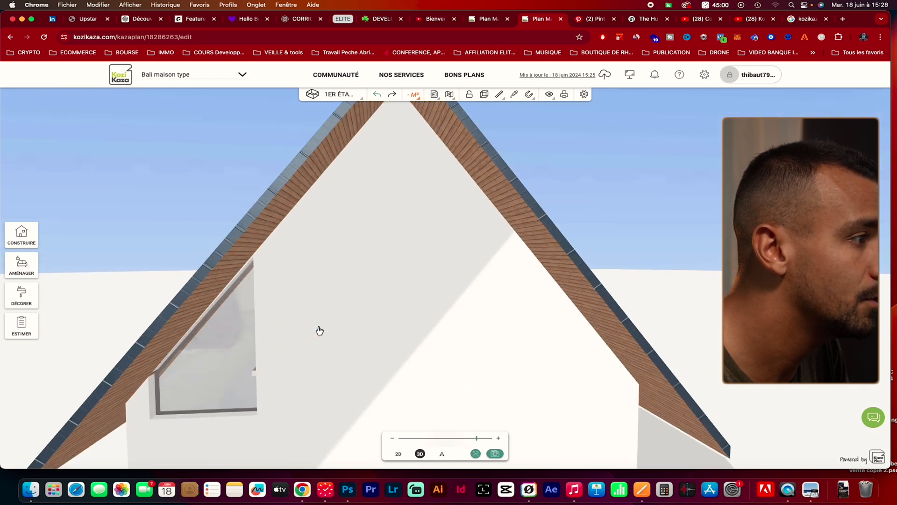
{"action": "scroll", "coordinate": [283, 336], "scroll_direction": "down", "scroll_amount": 2}
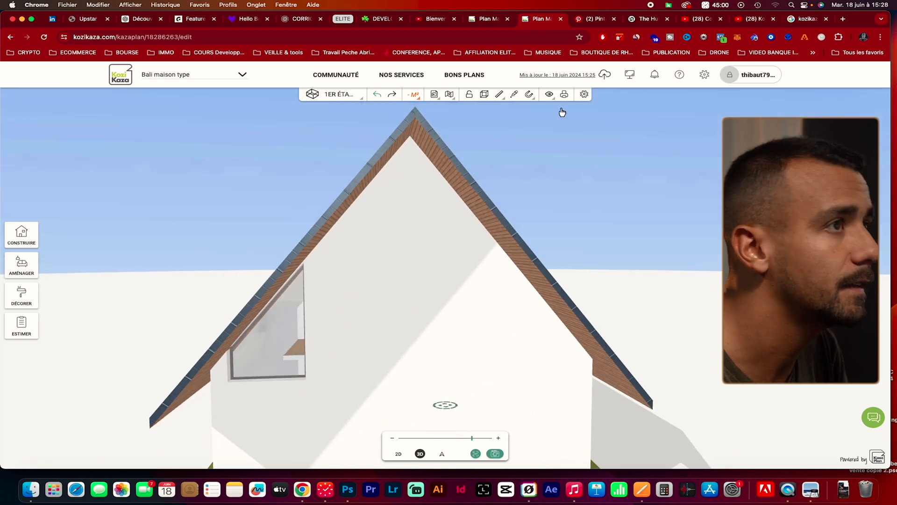
{"action": "left_click", "coordinate": [585, 18]}
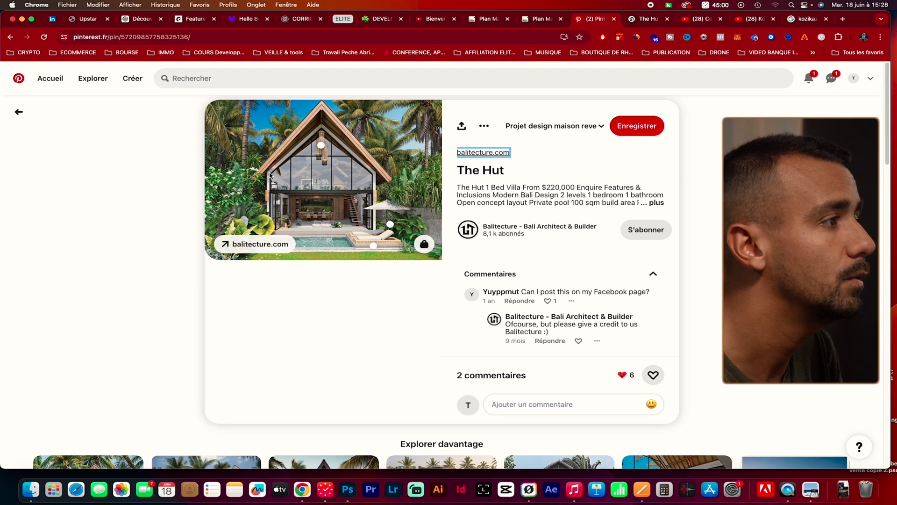
{"action": "left_click", "coordinate": [532, 19]}
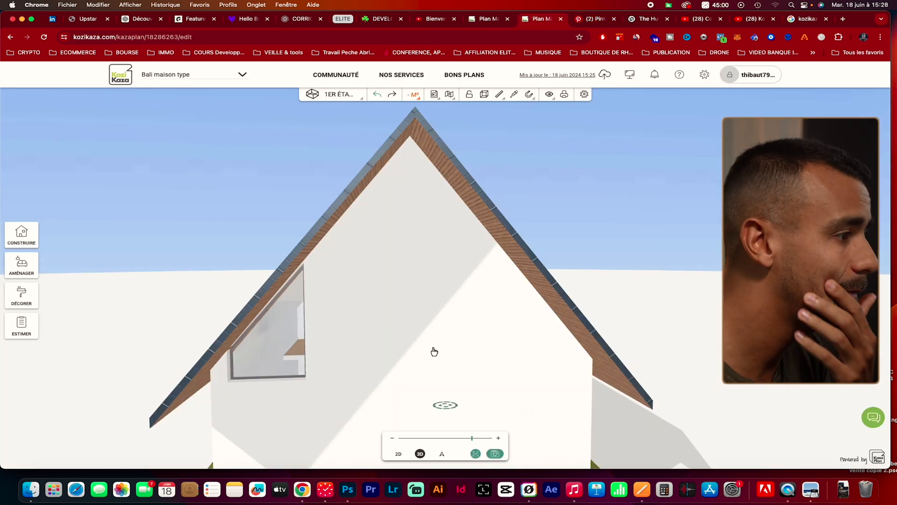
Step: Move the trapezoid window to 52 cm from its nearest outer corner and review its 3D position and dimensions
{"action": "left_click", "coordinate": [398, 453]}
{"action": "left_click_drag", "start_coordinate": [258, 290], "coordinate": [267, 292]}
{"action": "left_click", "coordinate": [420, 453]}
{"action": "left_click_drag", "start_coordinate": [399, 373], "coordinate": [400, 348]}
{"action": "left_click", "coordinate": [398, 453]}
{"action": "left_click", "coordinate": [266, 289]}
{"action": "left_click", "coordinate": [208, 270]}
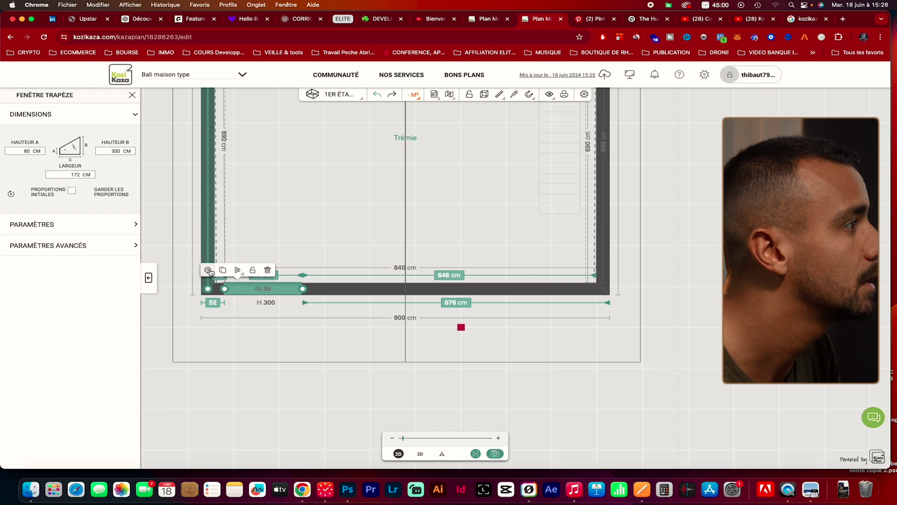
{"action": "left_click", "coordinate": [339, 388]}
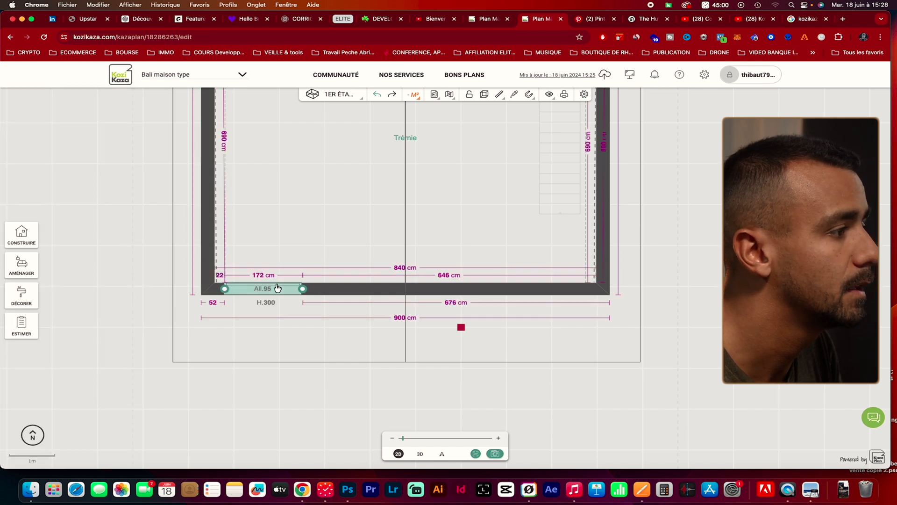
{"action": "left_click", "coordinate": [325, 295]}
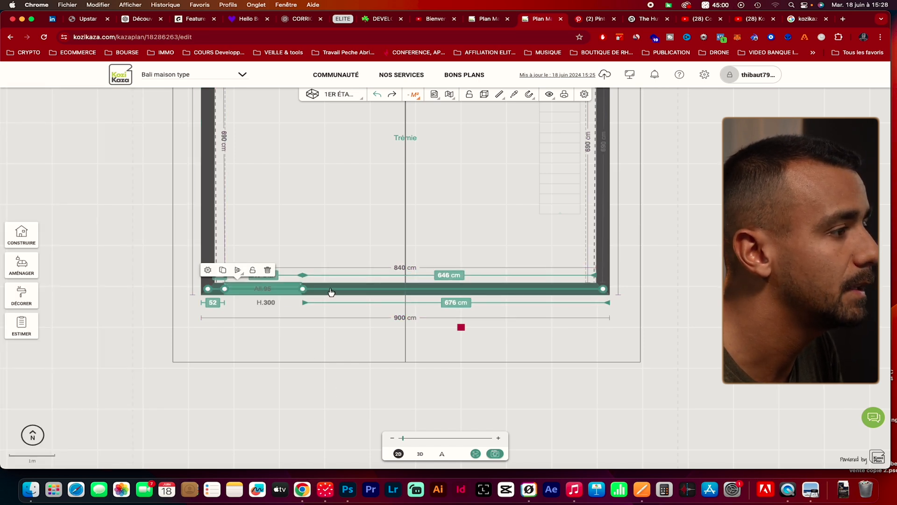
Step: Place a fixed window on the gable wall flush against the trapezoid window, with its frame on the interior side
{"action": "left_click", "coordinate": [22, 233]}
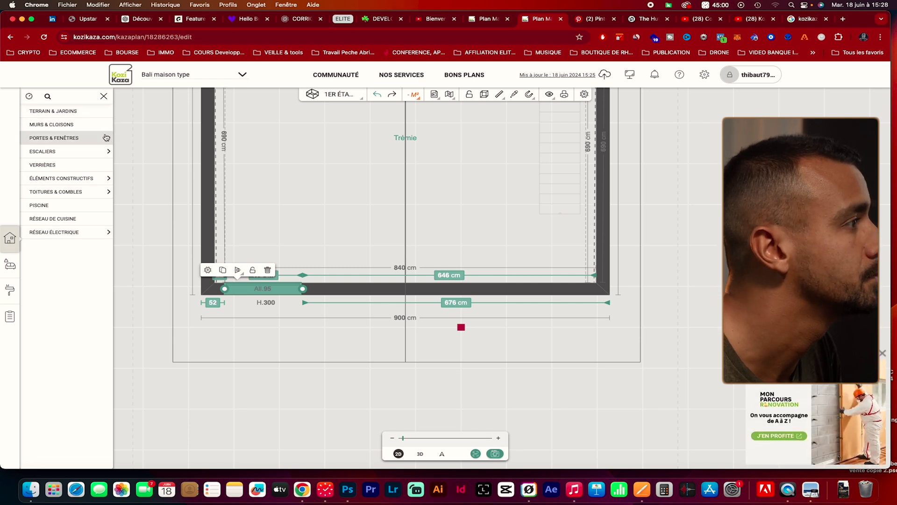
{"action": "left_click", "coordinate": [106, 137]}
{"action": "left_click", "coordinate": [85, 178]}
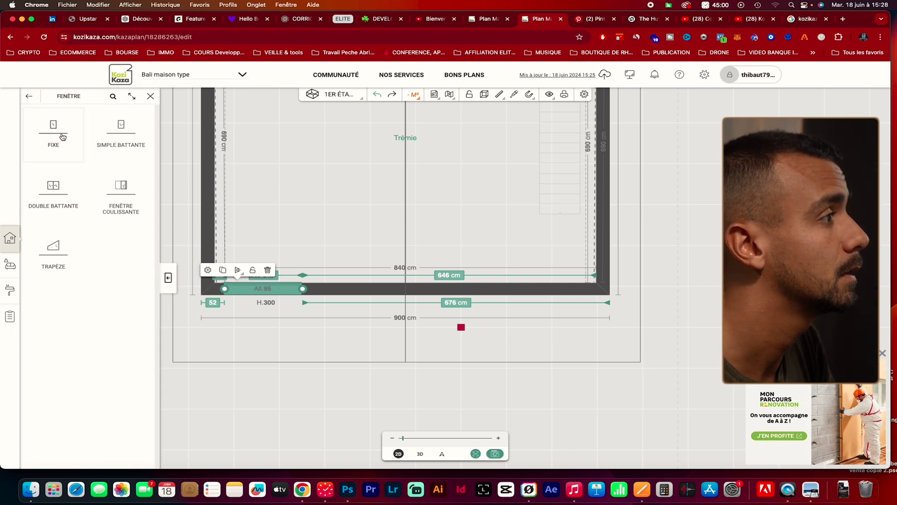
{"action": "left_click", "coordinate": [63, 137]}
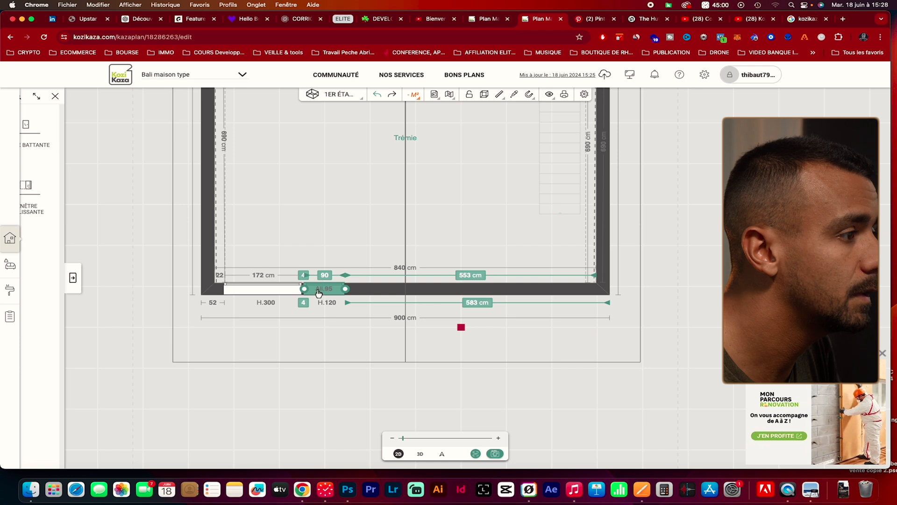
{"action": "scroll", "coordinate": [326, 292], "scroll_direction": "up", "scroll_amount": 5}
{"action": "scroll", "coordinate": [318, 293], "scroll_direction": "up", "scroll_amount": 2}
{"action": "left_click_drag", "start_coordinate": [316, 304], "coordinate": [309, 305]}
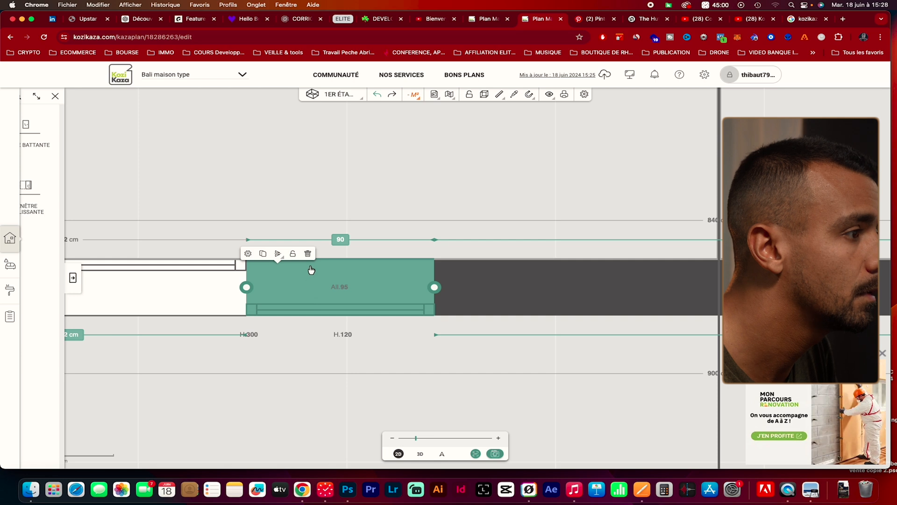
{"action": "left_click_drag", "start_coordinate": [313, 272], "coordinate": [314, 279]}
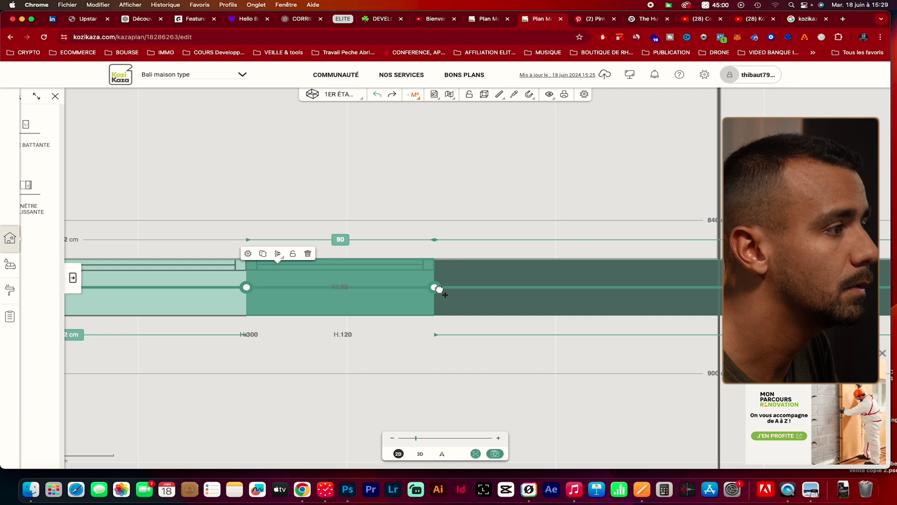
Step: Set the fixed window's width to 140 cm
{"action": "left_click", "coordinate": [341, 240]}
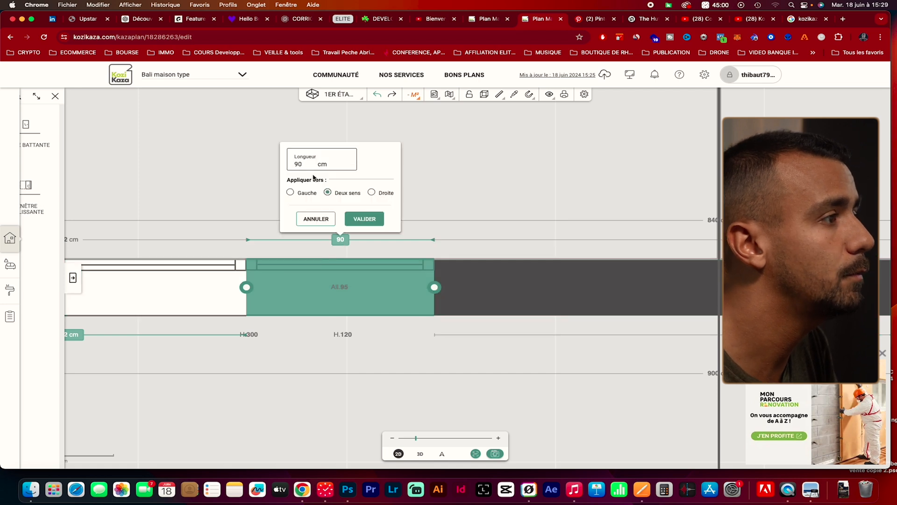
{"action": "double_click", "coordinate": [298, 163]}
{"action": "type", "text": "14"}
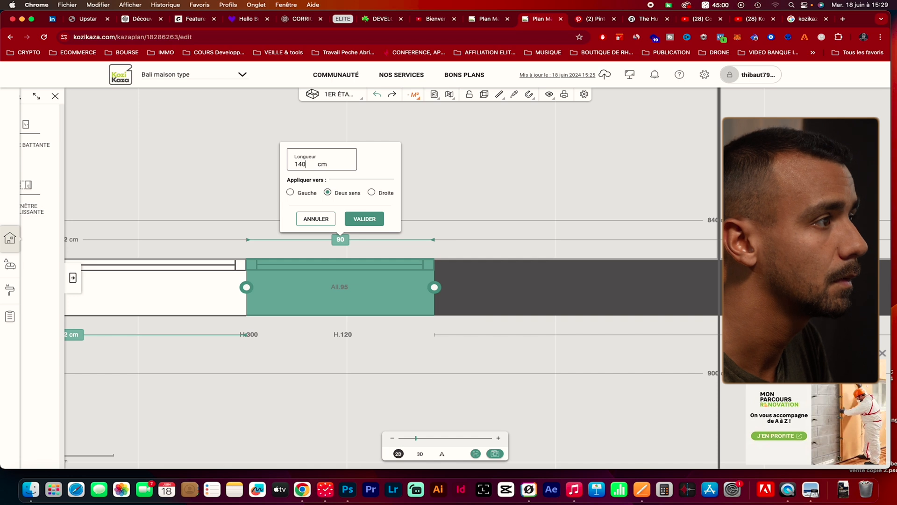
{"action": "key", "text": "Return"}
{"action": "left_click", "coordinate": [352, 298]}
{"action": "left_click_drag", "start_coordinate": [353, 297], "coordinate": [334, 297]}
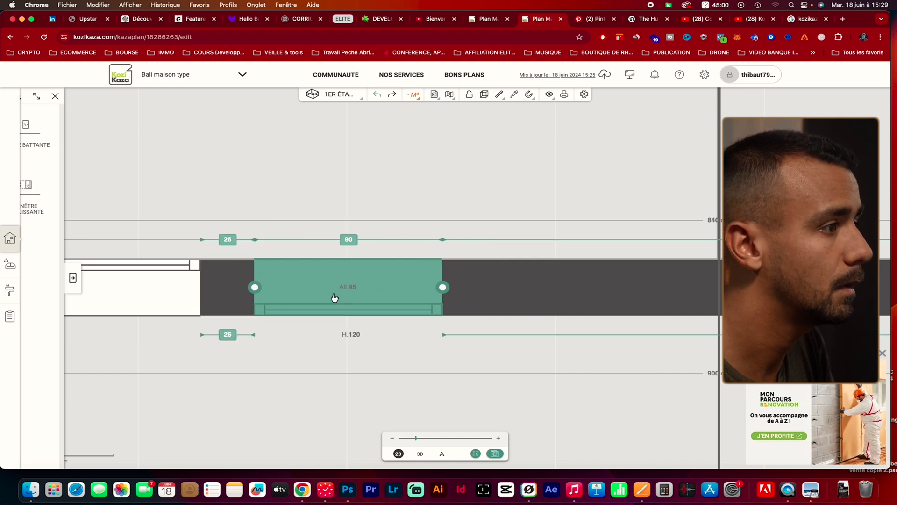
{"action": "left_click", "coordinate": [349, 239]}
{"action": "type", "text": "14"}
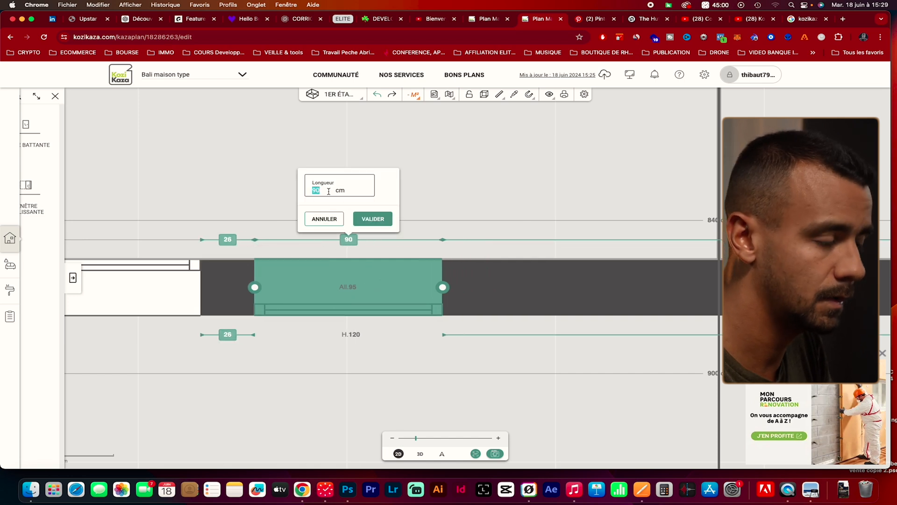
{"action": "key", "text": "Return"}
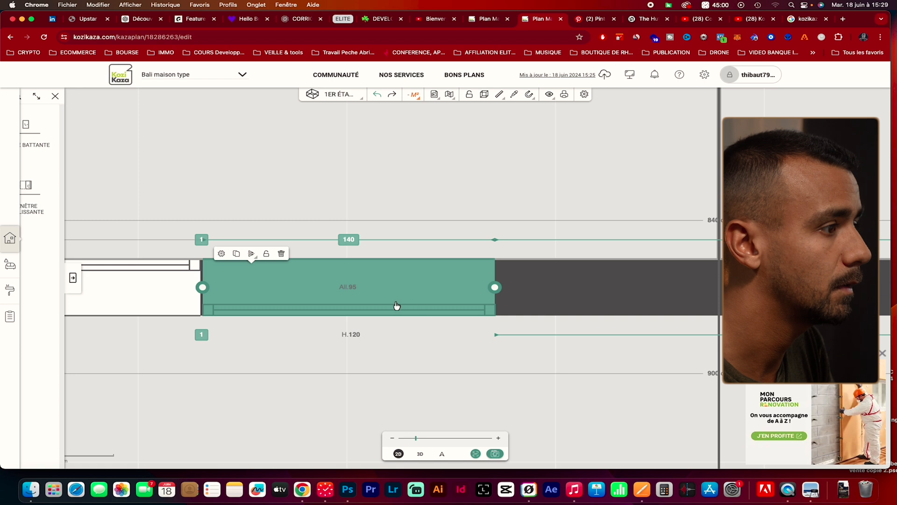
Step: Slide the fixed window flush against the trapezoid window, frame on the interior side, and check both windows in 3D
{"action": "left_click", "coordinate": [359, 282]}
{"action": "left_click", "coordinate": [362, 286]}
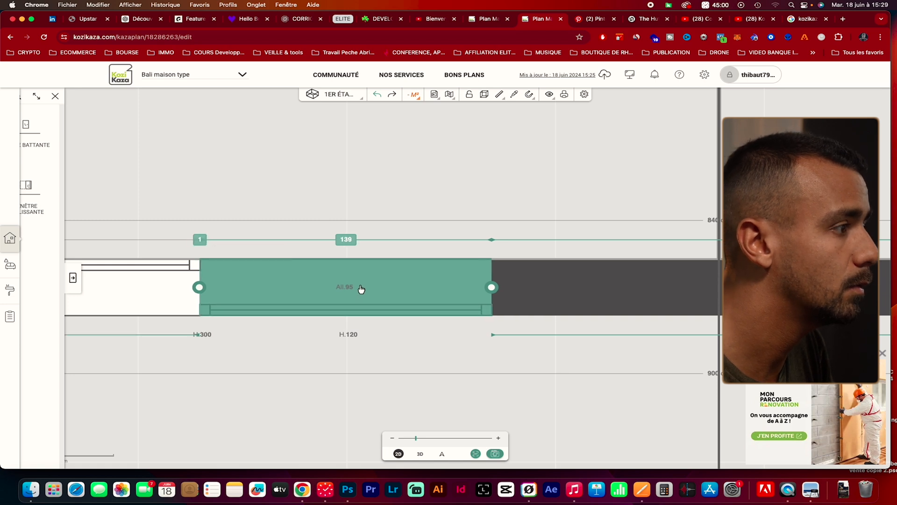
{"action": "left_click", "coordinate": [363, 283]}
{"action": "left_click_drag", "start_coordinate": [363, 282], "coordinate": [361, 282]}
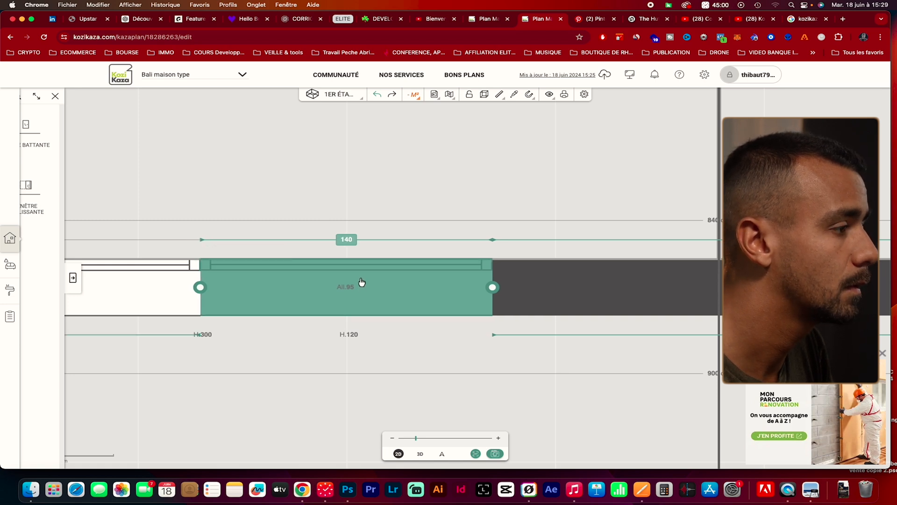
{"action": "left_click", "coordinate": [363, 281]}
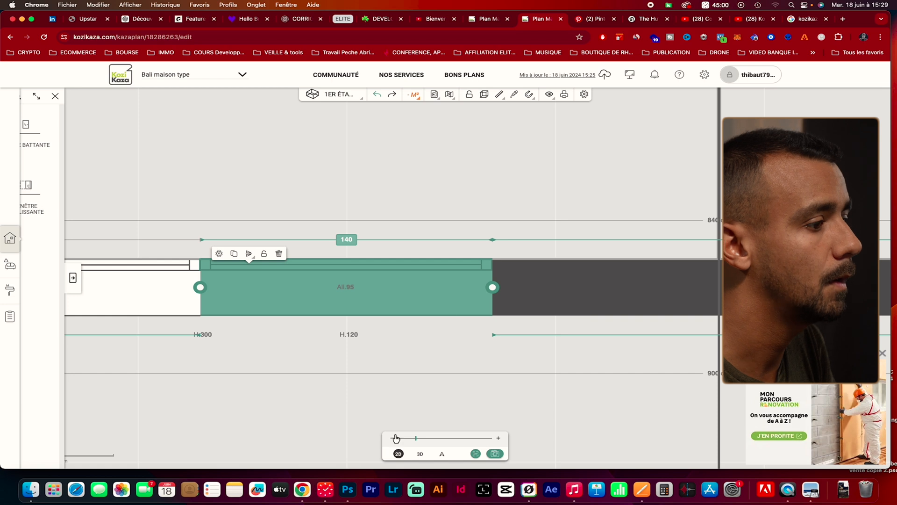
{"action": "left_click", "coordinate": [420, 454]}
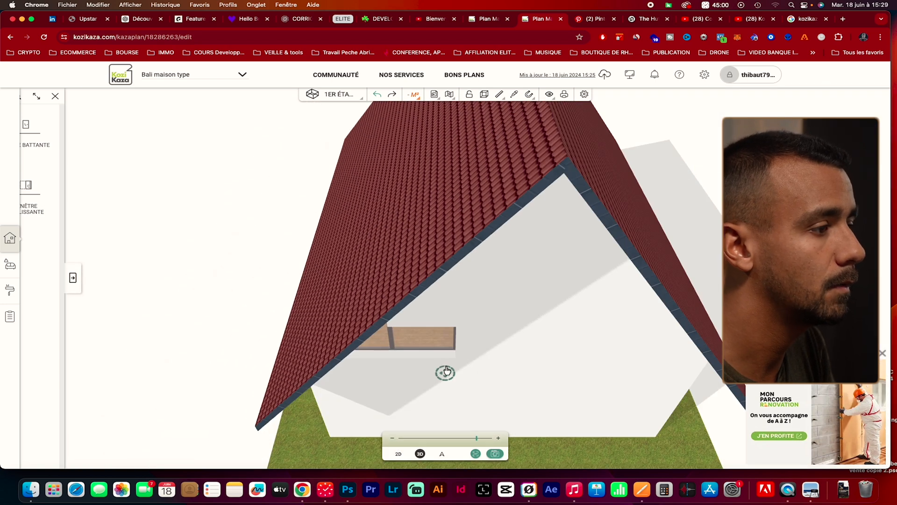
{"action": "left_click_drag", "start_coordinate": [457, 414], "coordinate": [509, 324]}
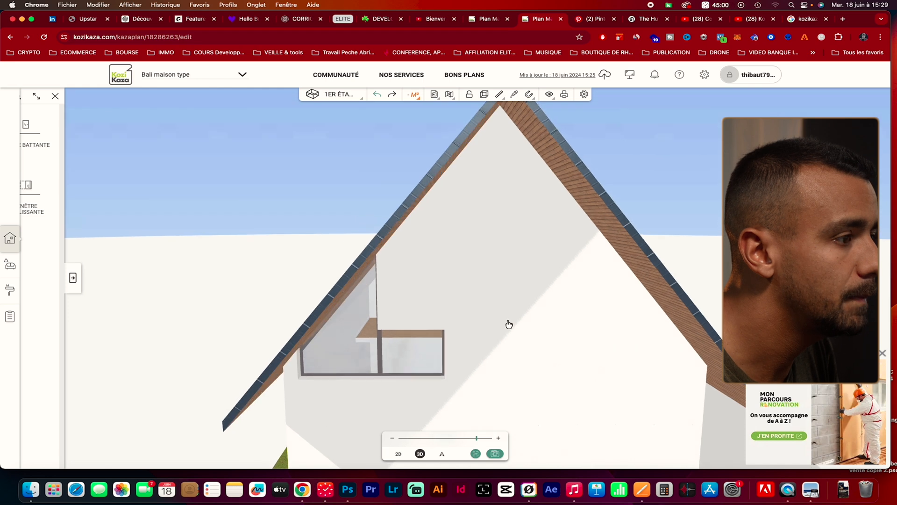
{"action": "scroll", "coordinate": [380, 348], "scroll_direction": "down", "scroll_amount": 4}
{"action": "scroll", "coordinate": [381, 348], "scroll_direction": "up", "scroll_amount": 6}
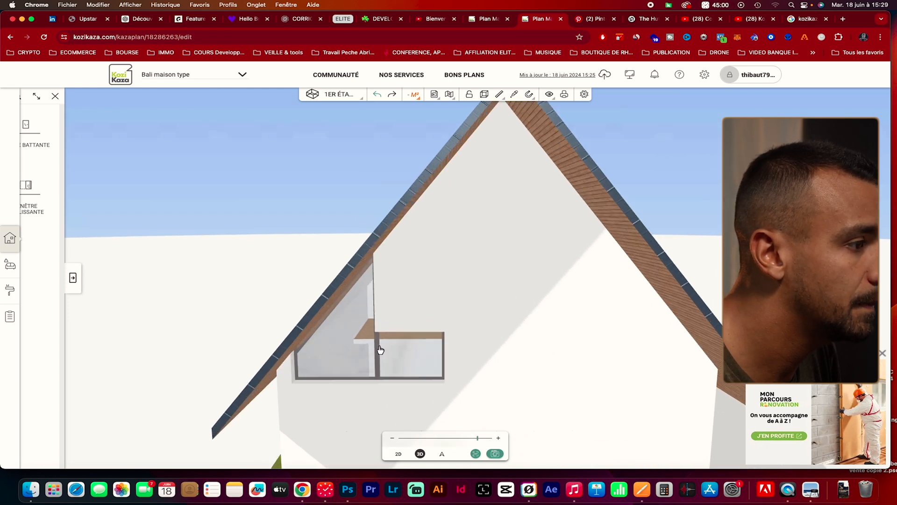
{"action": "scroll", "coordinate": [380, 348], "scroll_direction": "down", "scroll_amount": 2}
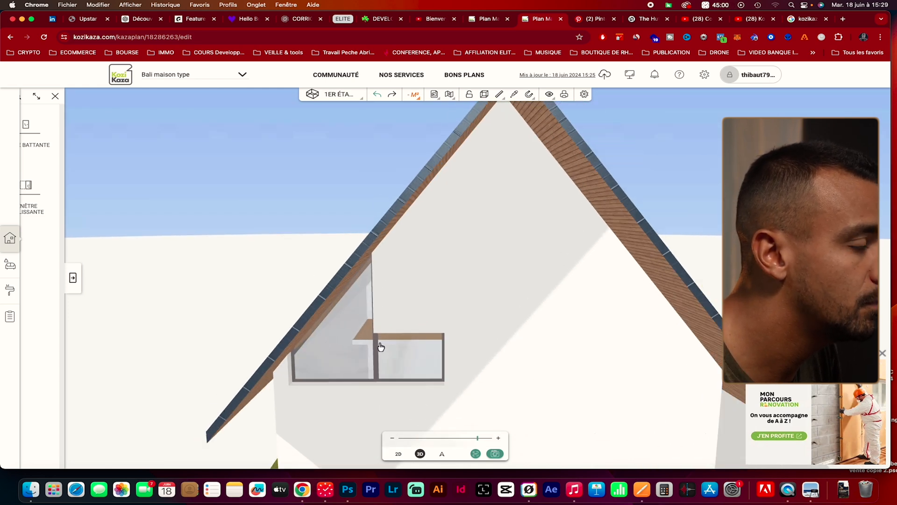
Step: Shift the fixed window aside and move the trapezoid window to 50 cm from its nearest outer corner
{"action": "left_click", "coordinate": [398, 454]}
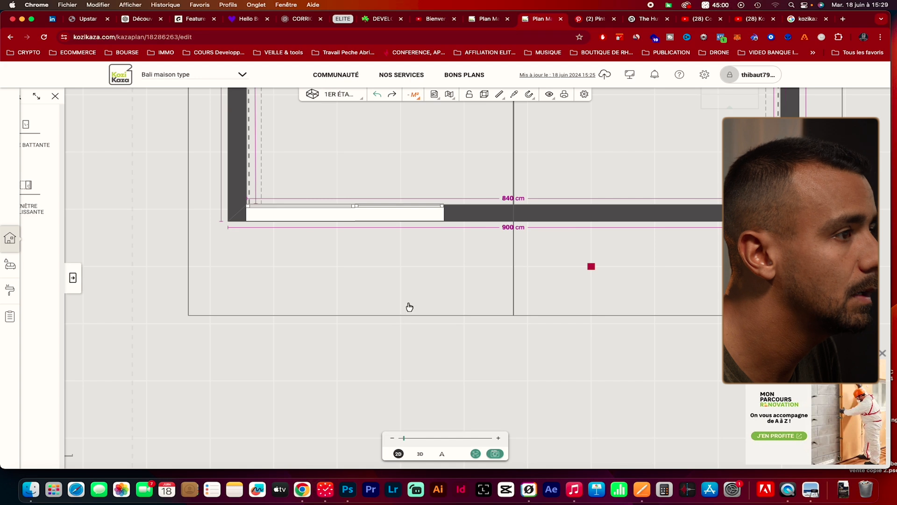
{"action": "left_click", "coordinate": [417, 217]}
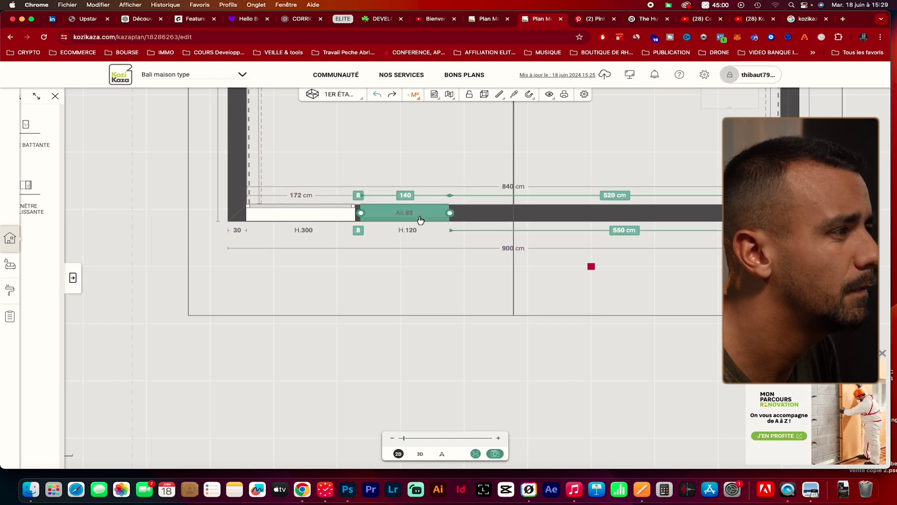
{"action": "left_click_drag", "start_coordinate": [419, 219], "coordinate": [452, 219]}
{"action": "left_click", "coordinate": [324, 223]}
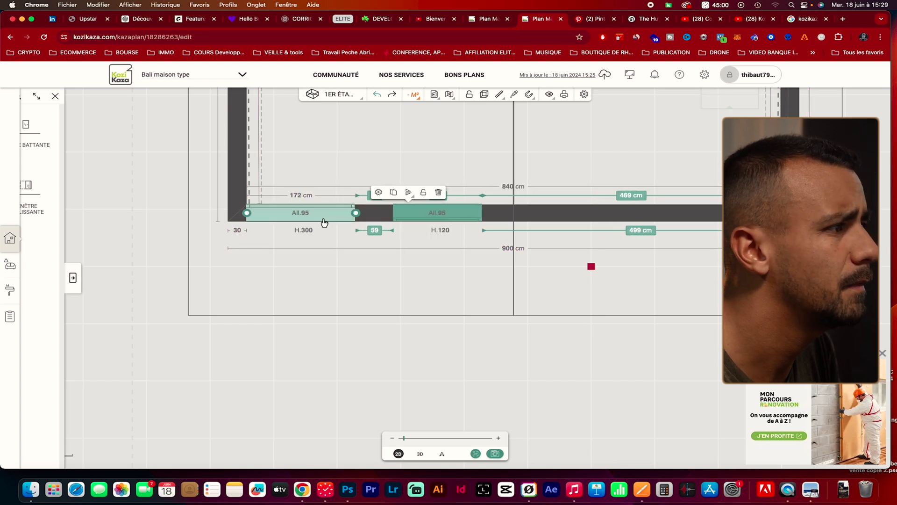
{"action": "left_click_drag", "start_coordinate": [318, 220], "coordinate": [332, 213]}
Step: Slide the fixed window back to 1 cm from the trapezoid window, keeping its frame on the interior side
{"action": "left_click_drag", "start_coordinate": [426, 214], "coordinate": [397, 215]}
{"action": "scroll", "coordinate": [381, 216], "scroll_direction": "up", "scroll_amount": 4}
{"action": "scroll", "coordinate": [381, 217], "scroll_direction": "up", "scroll_amount": 2}
{"action": "key", "text": "Left"}
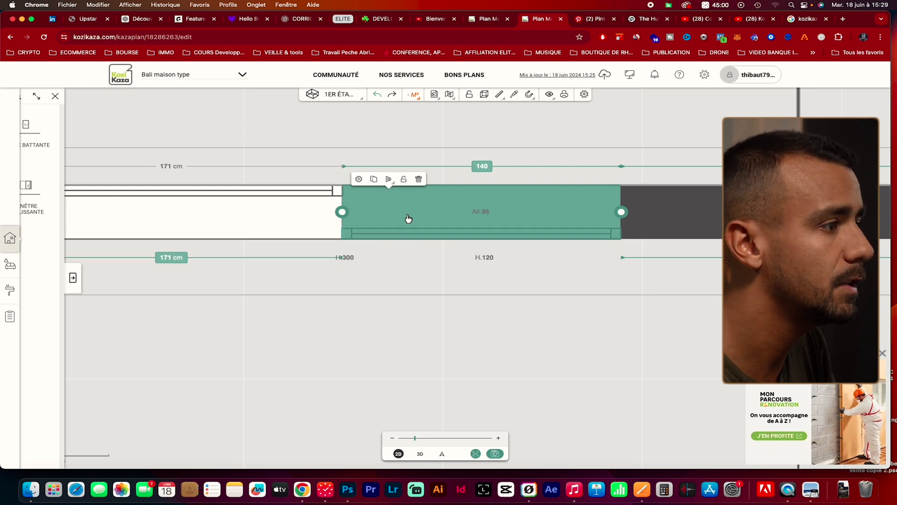
{"action": "key", "text": "Right"}
{"action": "left_click_drag", "start_coordinate": [412, 226], "coordinate": [412, 216]}
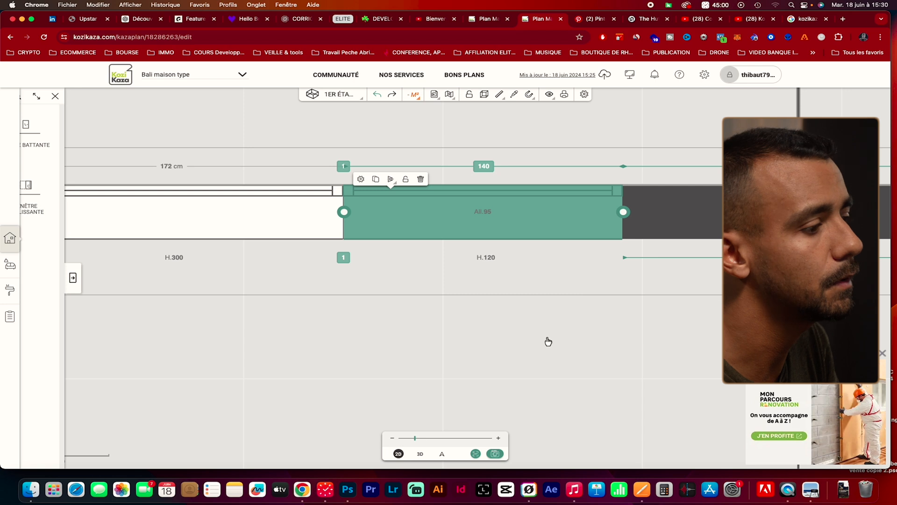
{"action": "scroll", "coordinate": [449, 385], "scroll_direction": "down", "scroll_amount": 5}
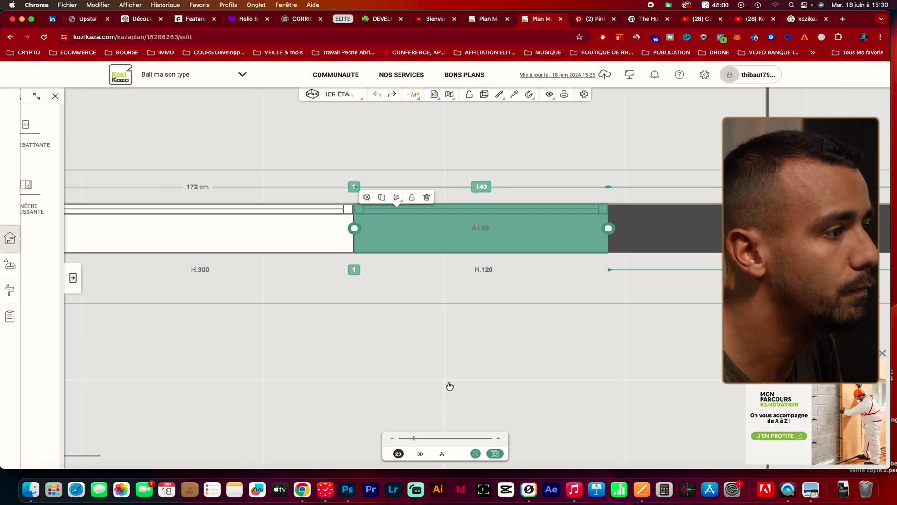
{"action": "scroll", "coordinate": [514, 395], "scroll_direction": "down", "scroll_amount": 2}
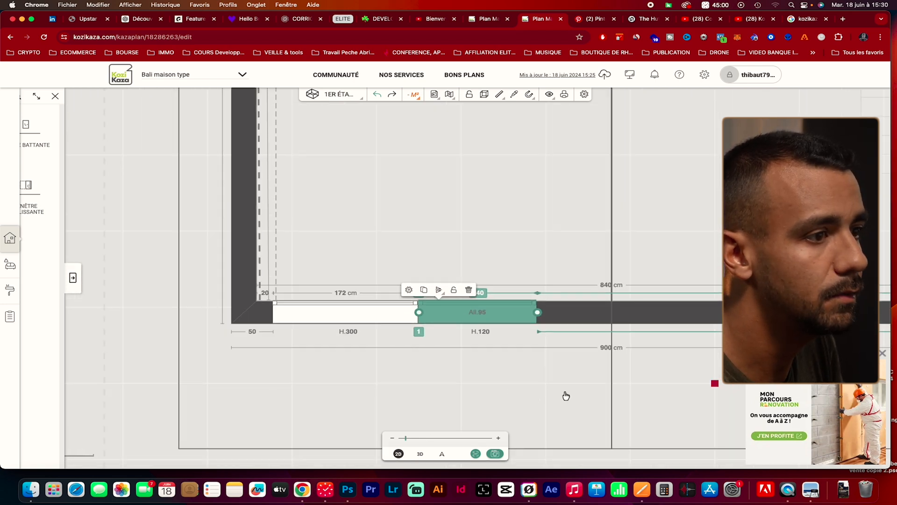
Step: Inspect the junction between the trapezoid window and the fixed window on the front gable in plan and in 3D
{"action": "scroll", "coordinate": [603, 374], "scroll_direction": "down", "scroll_amount": 2}
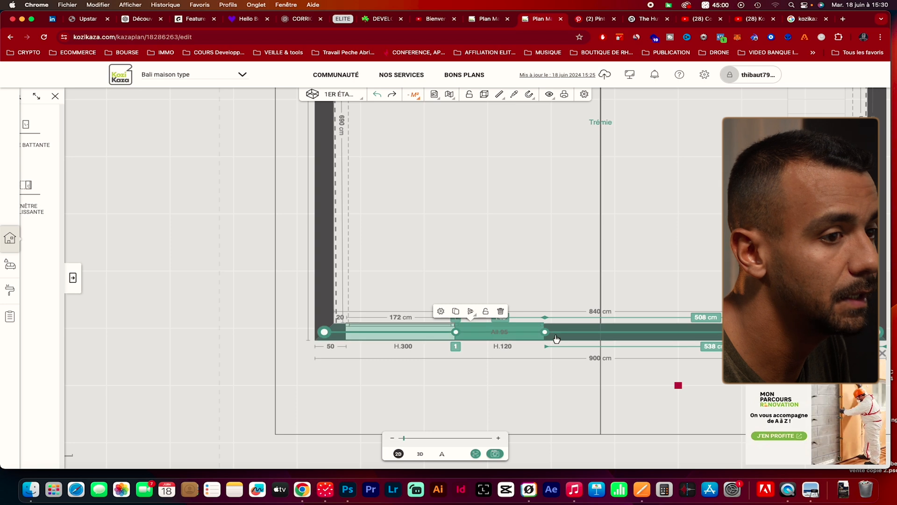
{"action": "left_click_drag", "start_coordinate": [564, 389], "coordinate": [506, 386]}
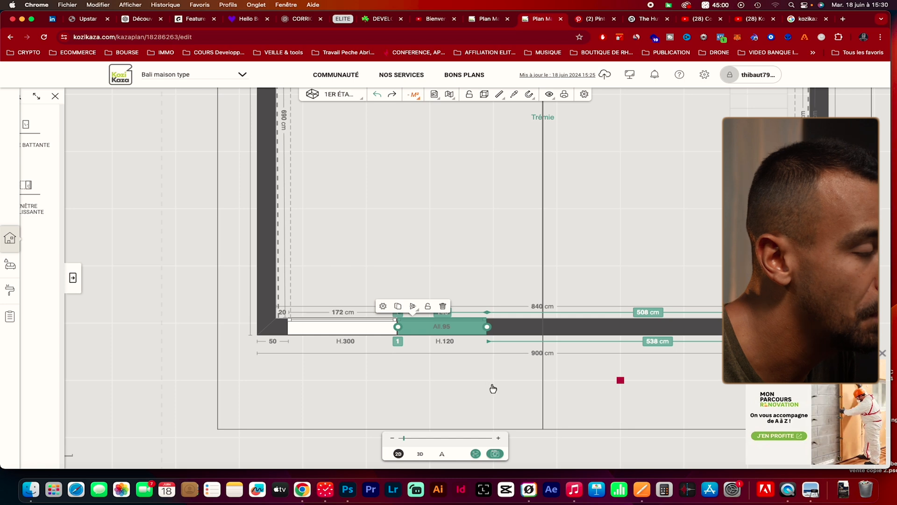
{"action": "left_click_drag", "start_coordinate": [493, 388], "coordinate": [442, 370]}
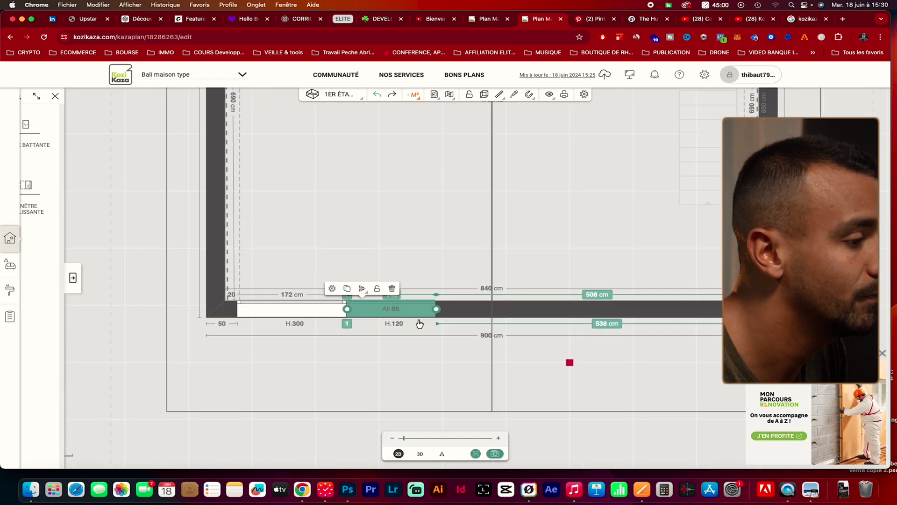
{"action": "left_click", "coordinate": [420, 454]}
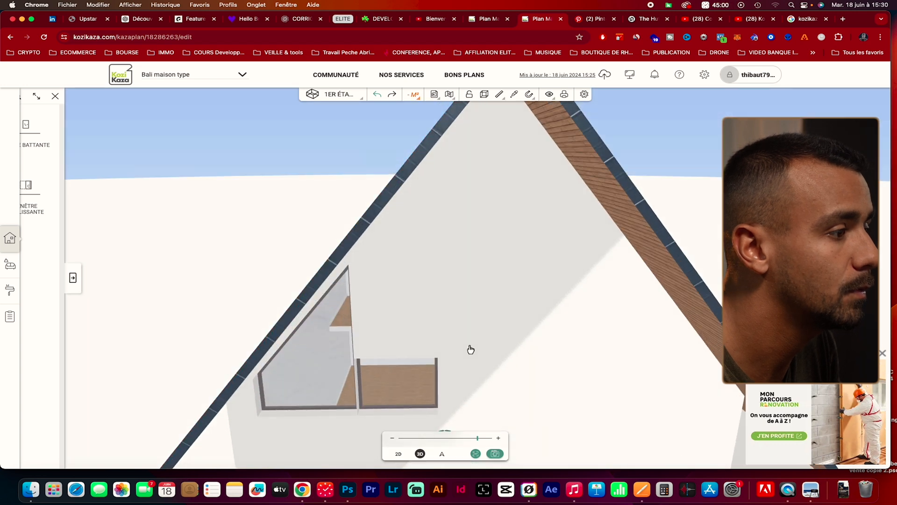
{"action": "left_click_drag", "start_coordinate": [477, 337], "coordinate": [461, 367]}
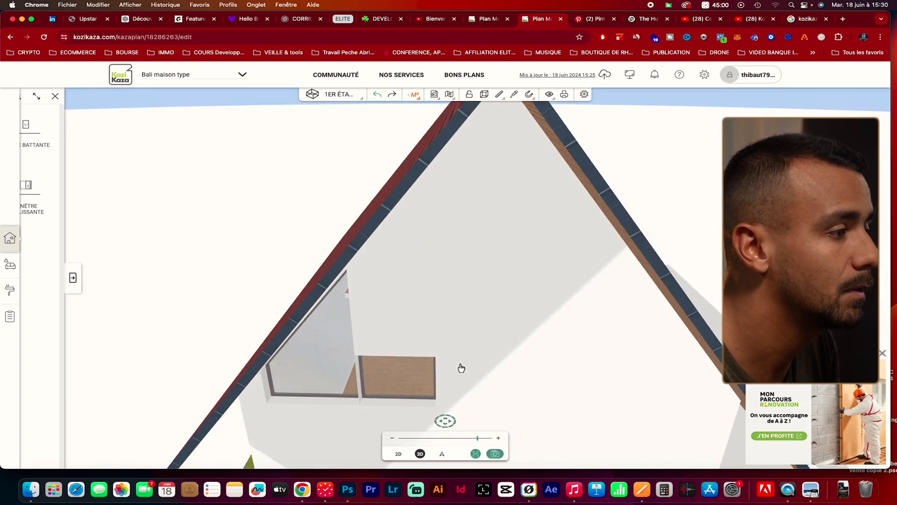
Step: Set the fixed window's height to 300 cm and check the gable glazing in 3D
{"action": "left_click", "coordinate": [398, 453]}
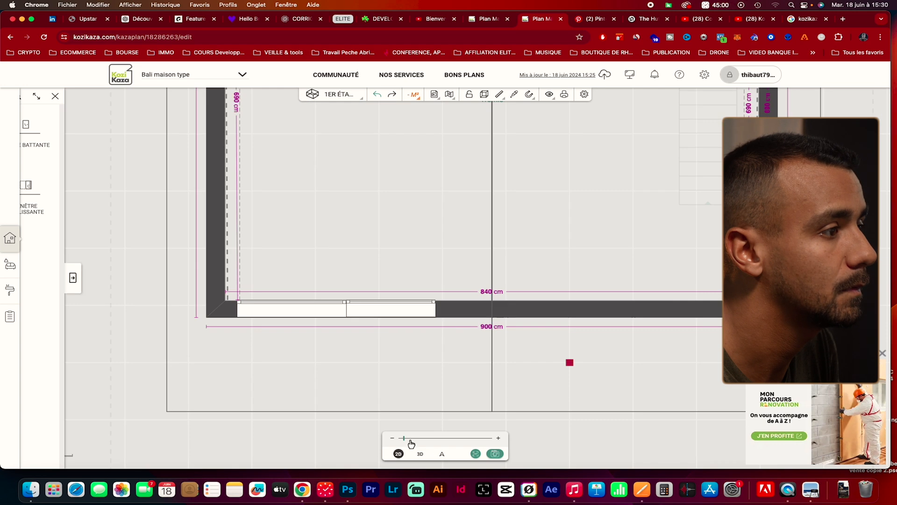
{"action": "left_click", "coordinate": [370, 310]}
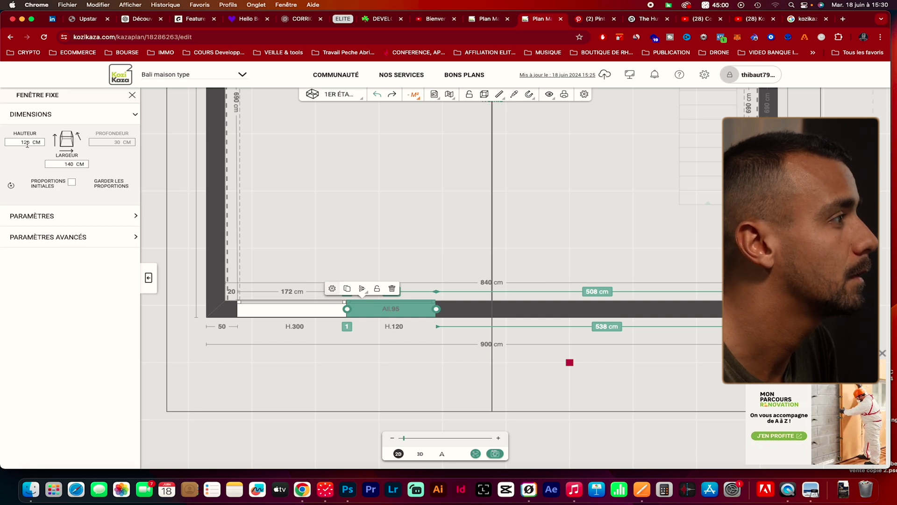
{"action": "type", "text": "300"}
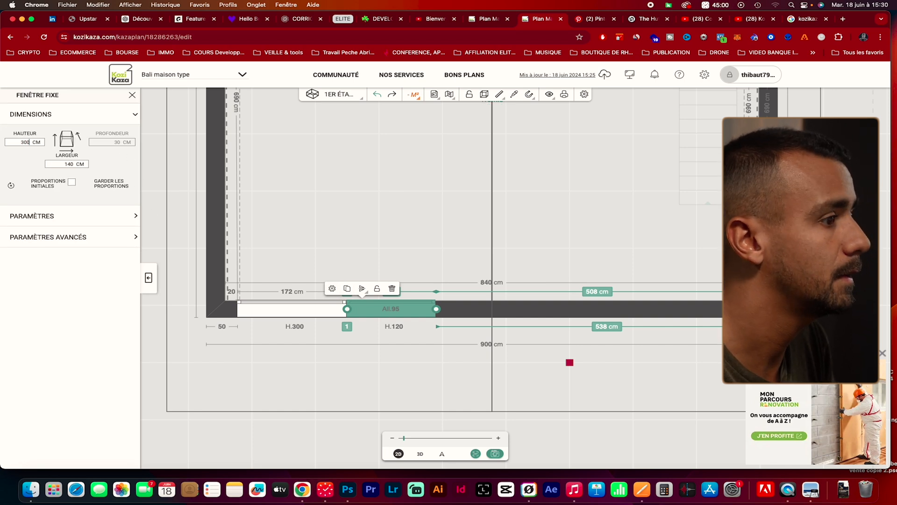
{"action": "left_click", "coordinate": [420, 453]}
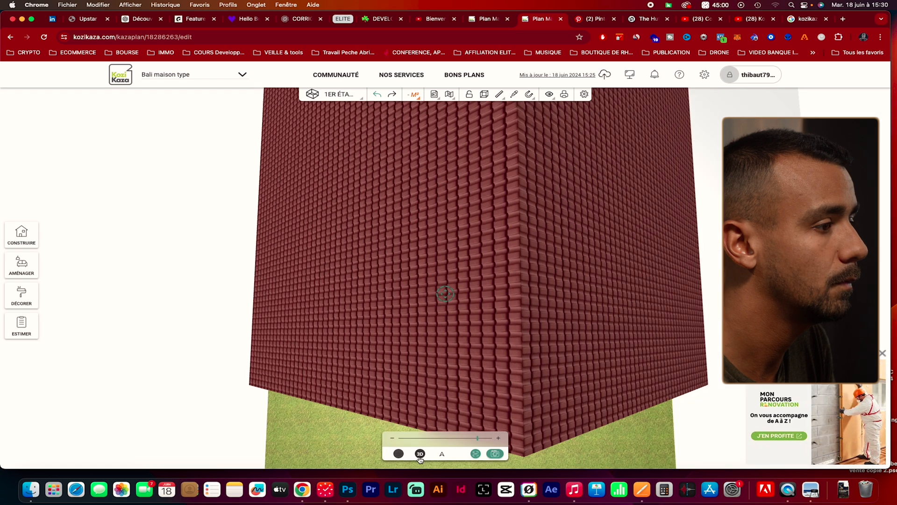
{"action": "left_click_drag", "start_coordinate": [456, 348], "coordinate": [451, 301]}
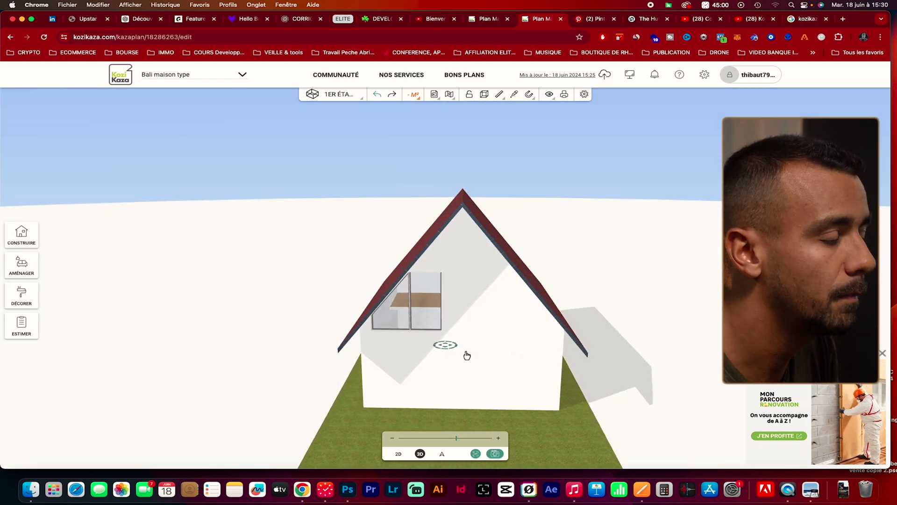
Step: Duplicate the 300 cm high fixed window twice, placing each copy flush beside the previous one, and check the row in 3D
{"action": "left_click", "coordinate": [400, 452]}
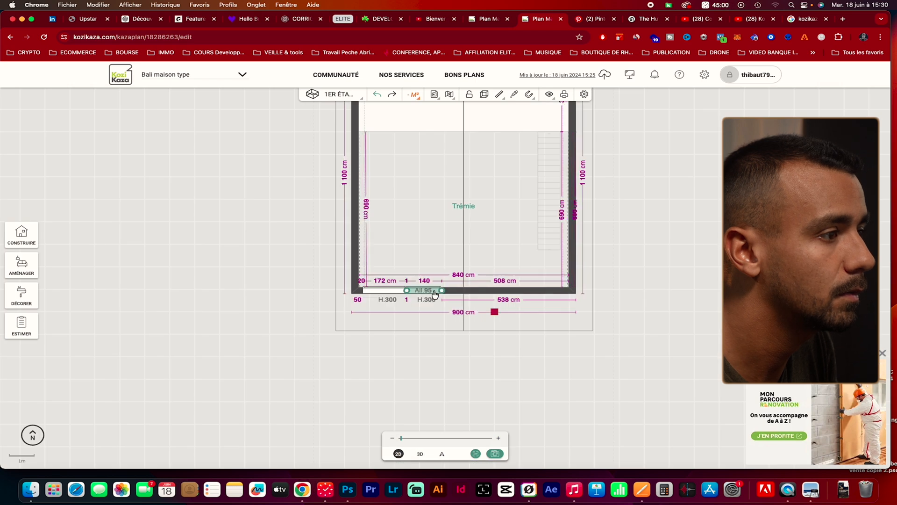
{"action": "scroll", "coordinate": [431, 298], "scroll_direction": "up", "scroll_amount": 5}
{"action": "left_click", "coordinate": [431, 298]}
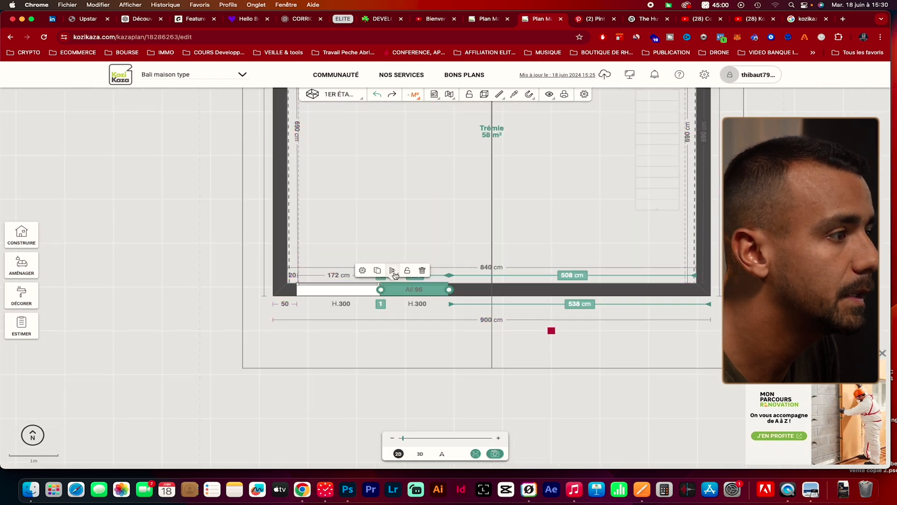
{"action": "left_click_drag", "start_coordinate": [419, 288], "coordinate": [483, 290]}
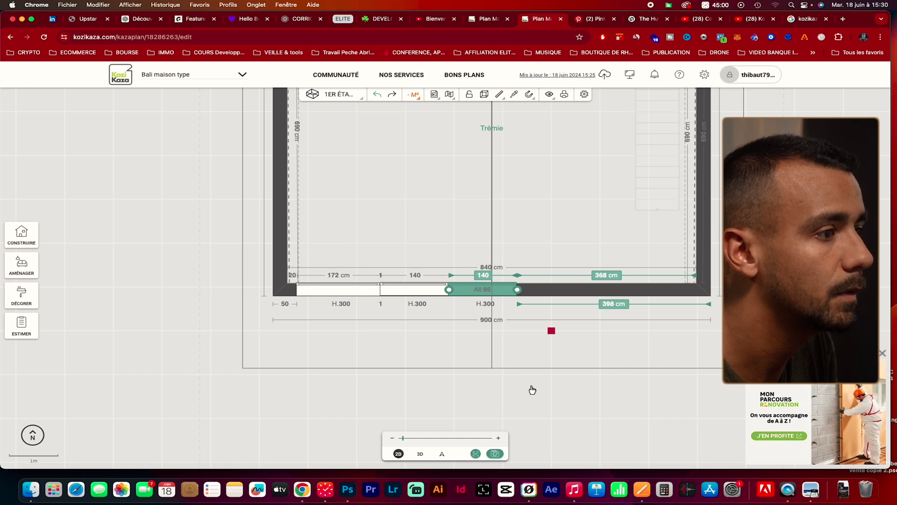
{"action": "left_click", "coordinate": [493, 292]}
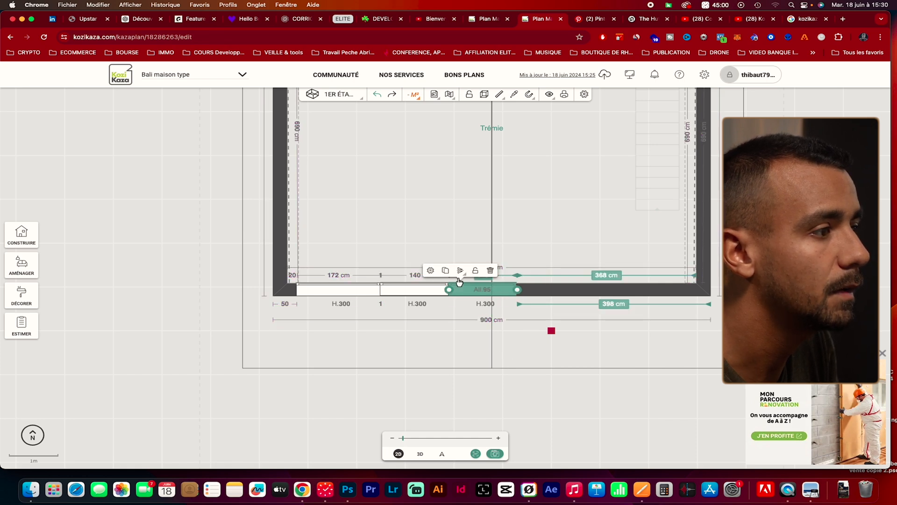
{"action": "left_click_drag", "start_coordinate": [494, 291], "coordinate": [545, 293]}
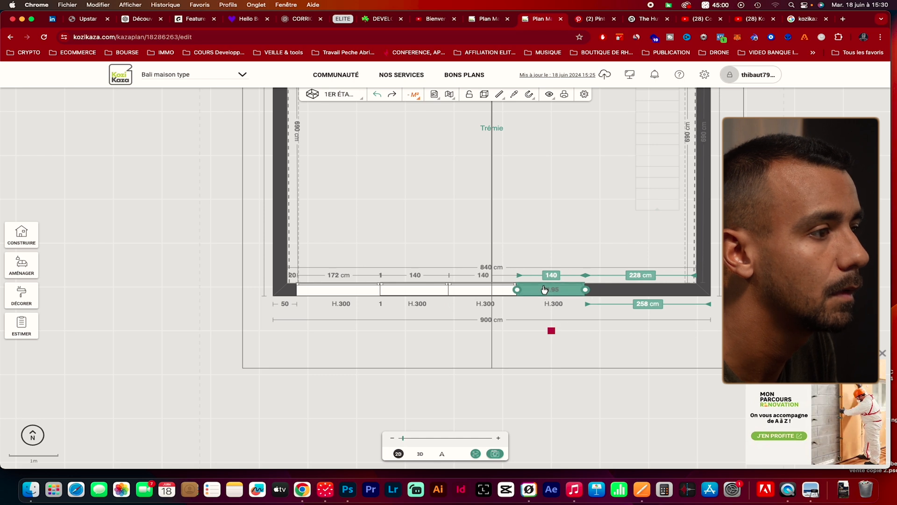
{"action": "left_click", "coordinate": [421, 454]}
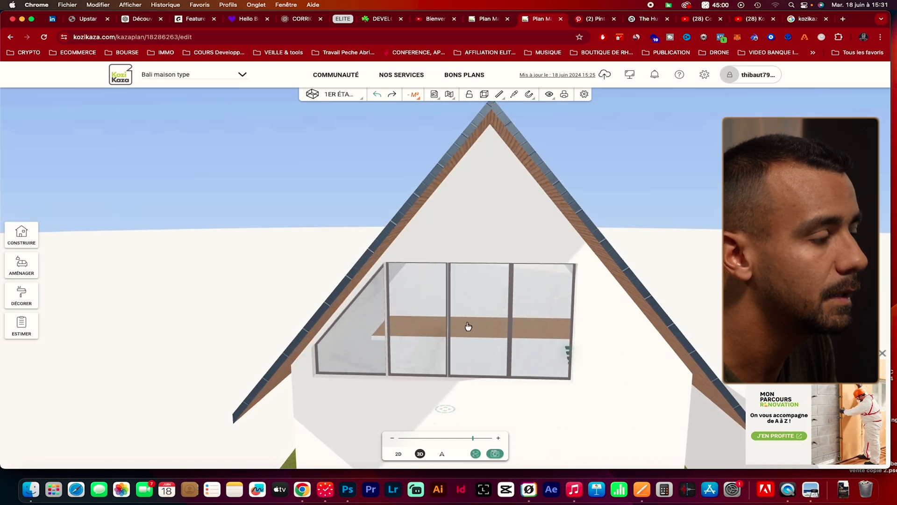
{"action": "left_click_drag", "start_coordinate": [473, 339], "coordinate": [429, 470]}
Step: Duplicate the trapezoid window and place the copy at the opposite end of the front wall, 44 cm from the outer corner
{"action": "left_click", "coordinate": [401, 454]}
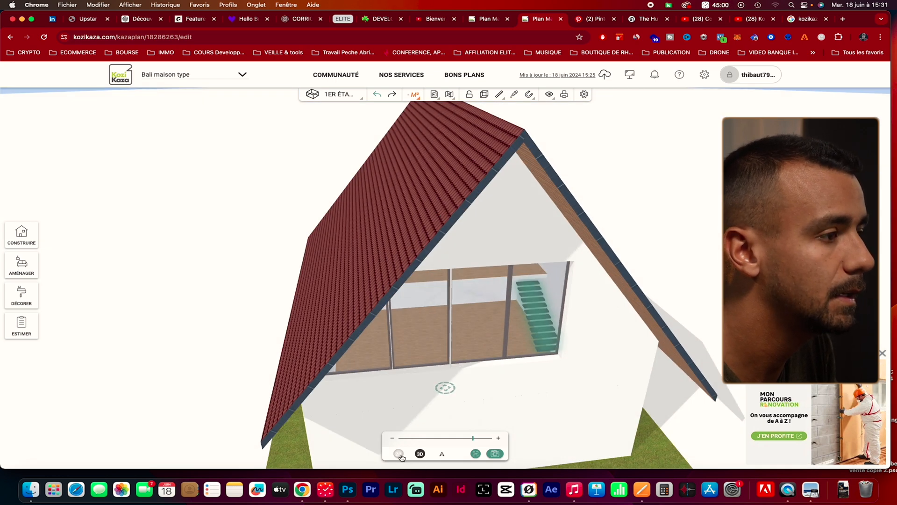
{"action": "left_click", "coordinate": [360, 292]}
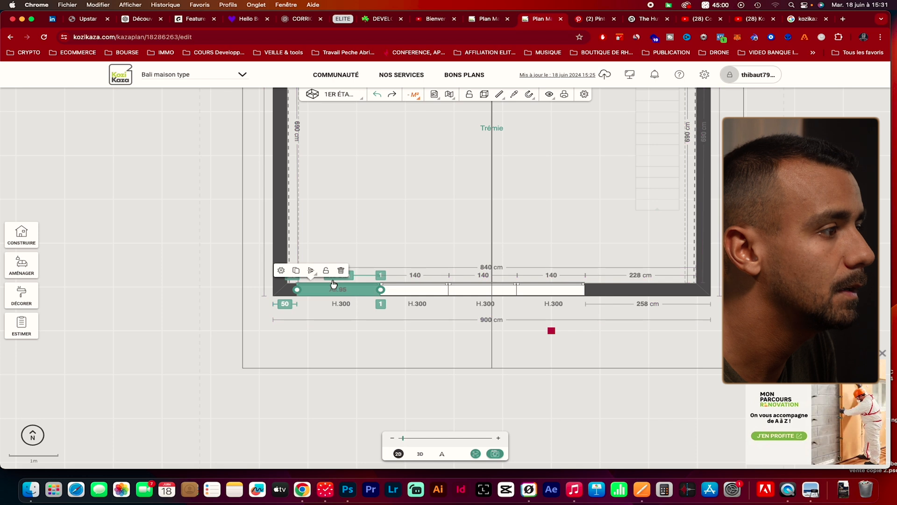
{"action": "left_click", "coordinate": [297, 271]}
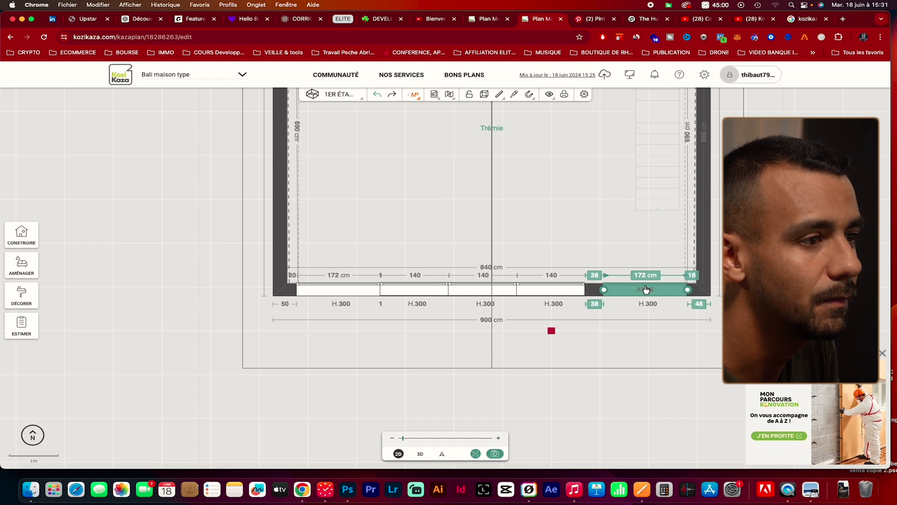
{"action": "left_click", "coordinate": [648, 290]}
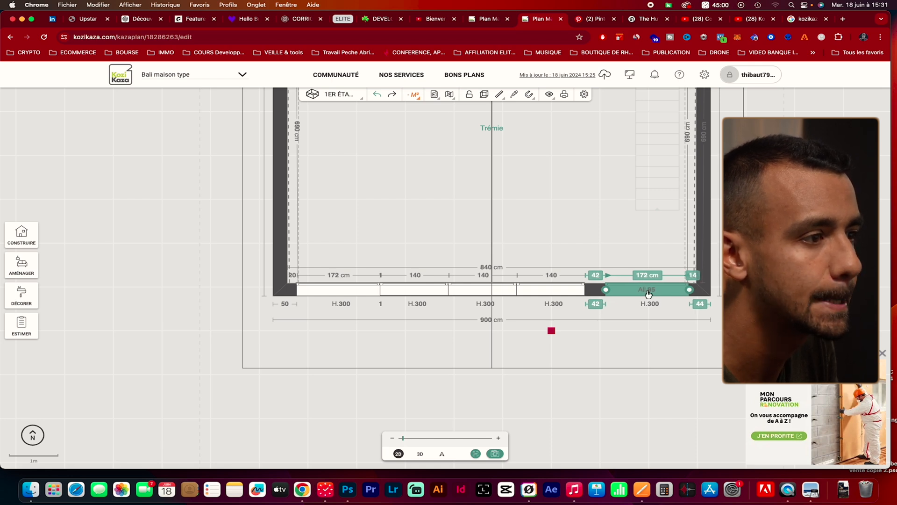
Step: Try to set the length of the fixed window nearest the trapezoid copy to 150 cm through its plan dimension
{"action": "left_click", "coordinate": [558, 288]}
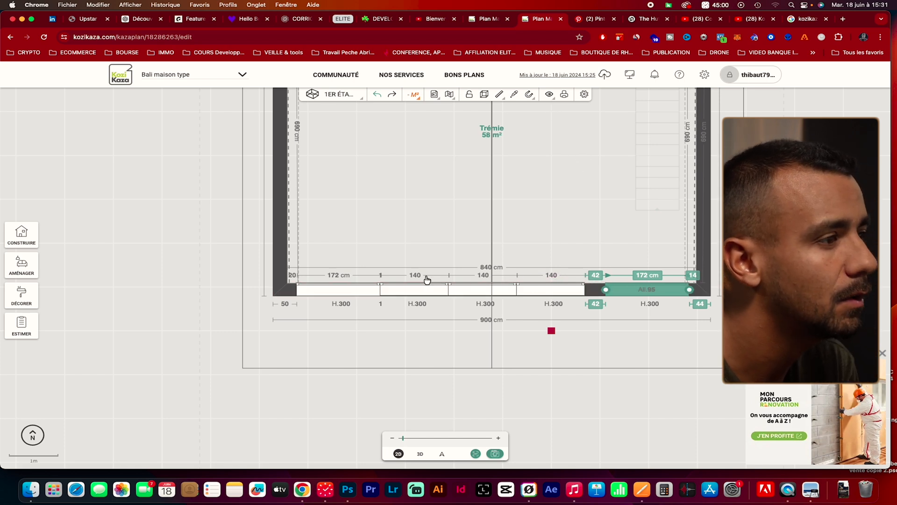
{"action": "left_click", "coordinate": [555, 279]}
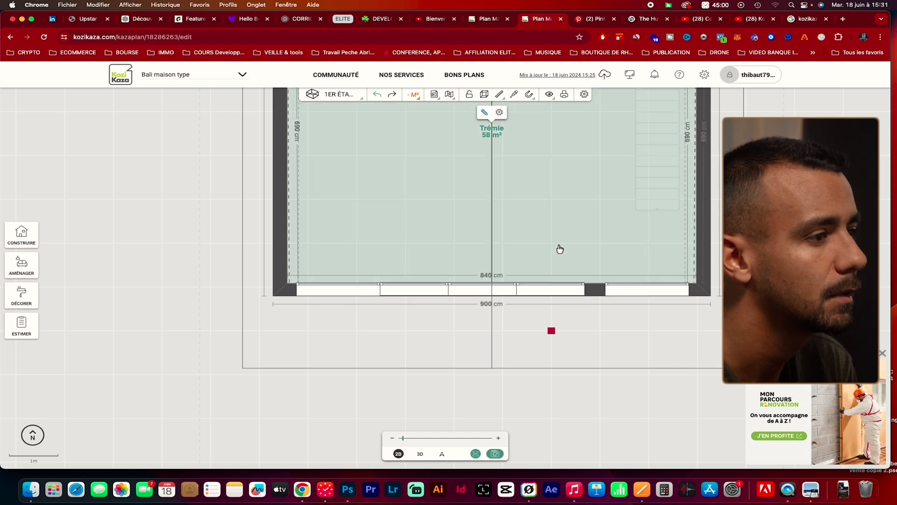
{"action": "scroll", "coordinate": [564, 292], "scroll_direction": "up", "scroll_amount": 3}
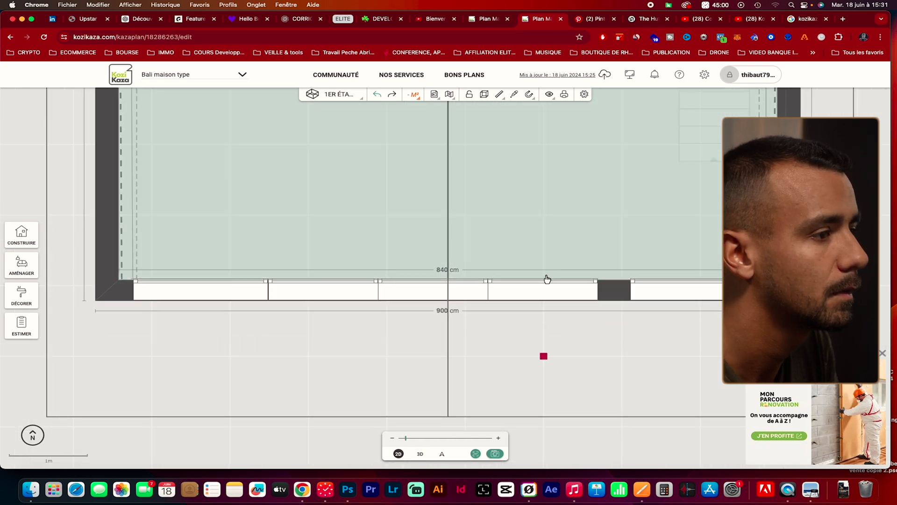
{"action": "left_click", "coordinate": [548, 273]}
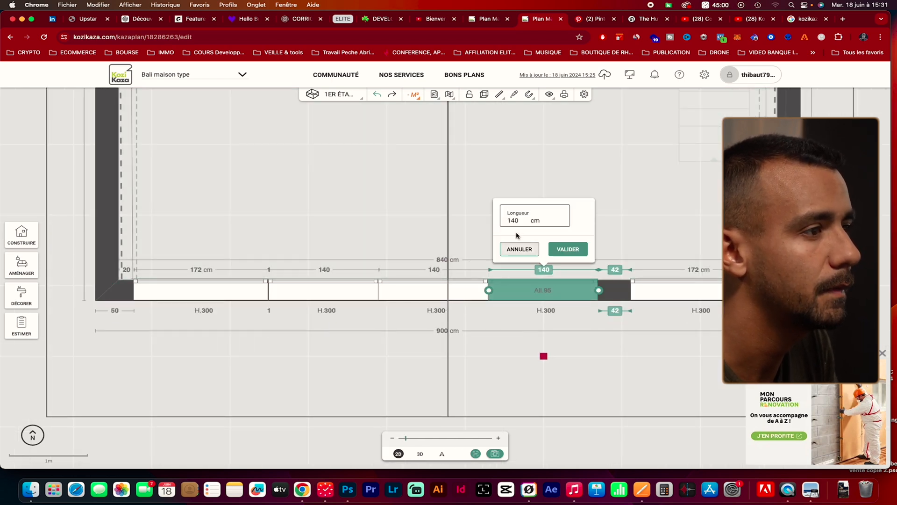
{"action": "key", "text": "BackSpace"}
{"action": "key", "text": "BackSpace"}
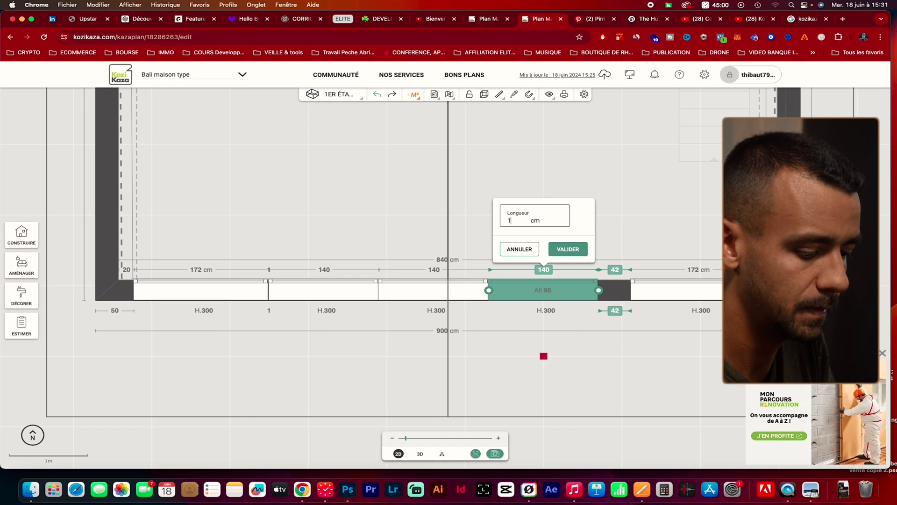
{"action": "type", "text": "50"}
{"action": "key", "text": "Return"}
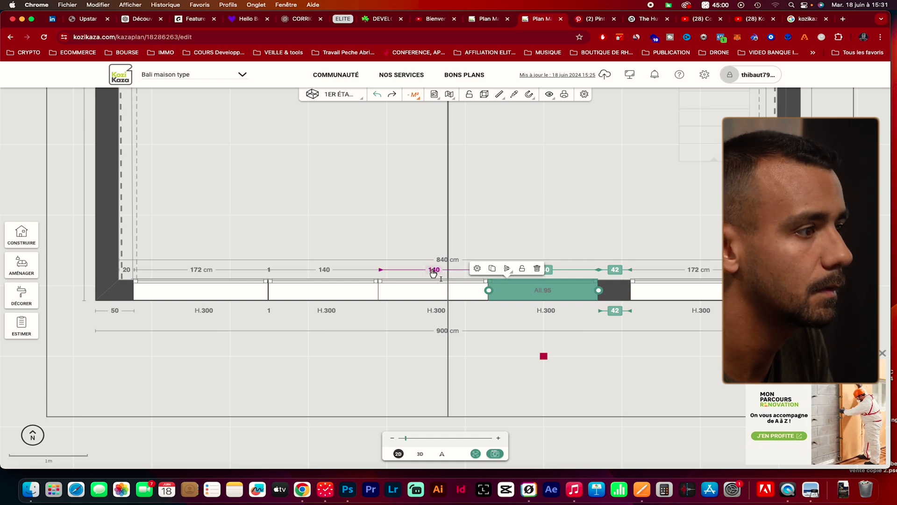
Step: Shift that fixed window 18 cm away from its neighbour and retry the 150 cm length through its plan dimension
{"action": "left_click_drag", "start_coordinate": [524, 295], "coordinate": [555, 289]}
{"action": "left_click", "coordinate": [563, 271]}
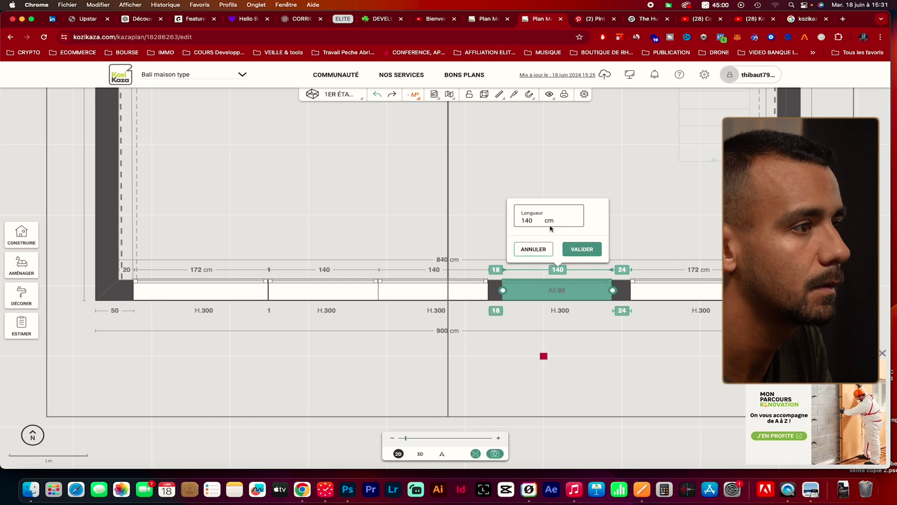
{"action": "double_click", "coordinate": [531, 221]}
{"action": "type", "text": "150"}
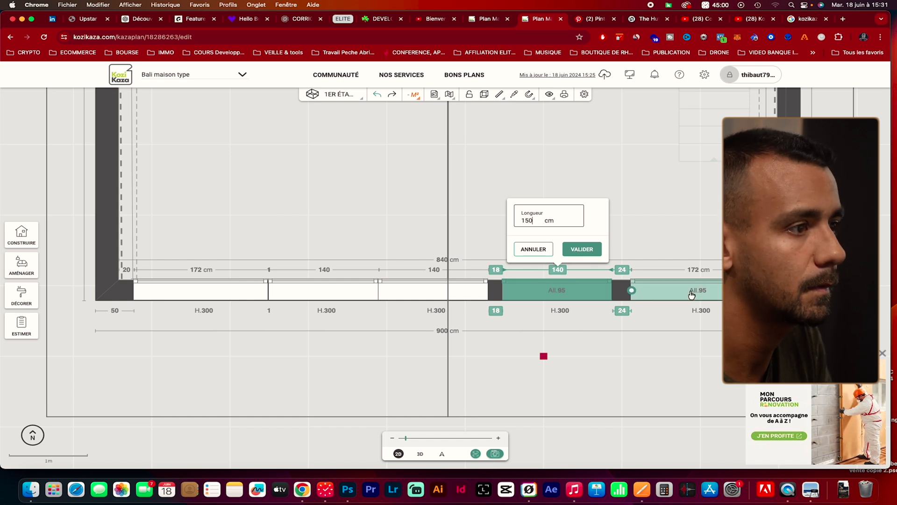
{"action": "left_click", "coordinate": [582, 249]}
Step: Set the width of the fixed window nearest the trapezoid copy to 150 cm in its properties
{"action": "left_click", "coordinate": [571, 287]}
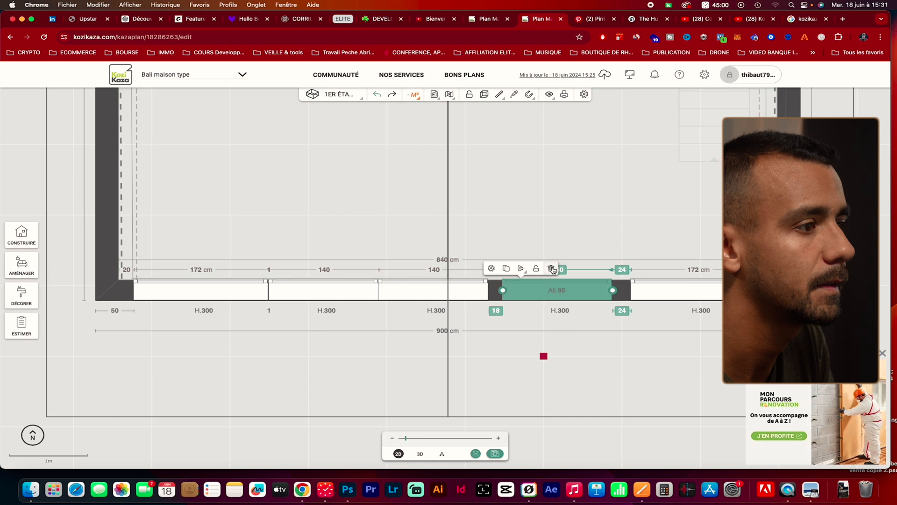
{"action": "left_click", "coordinate": [491, 268]}
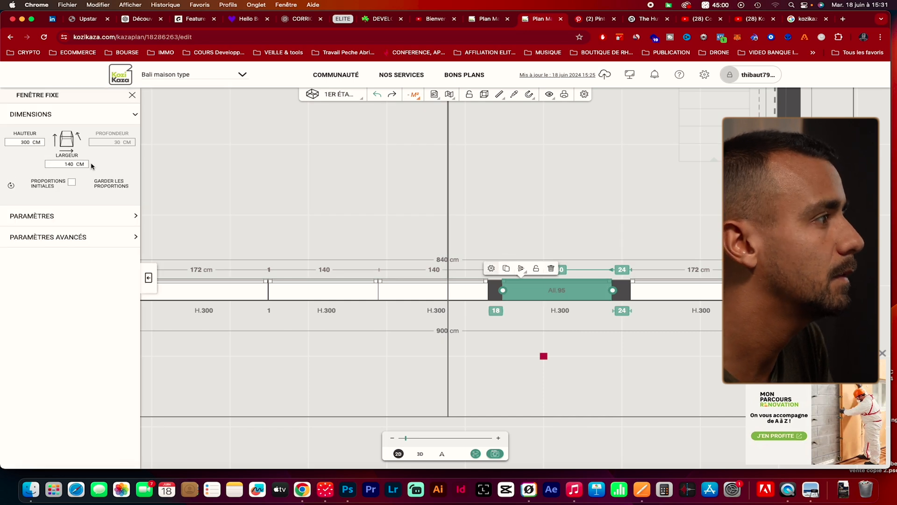
{"action": "double_click", "coordinate": [70, 164]}
{"action": "type", "text": "150"}
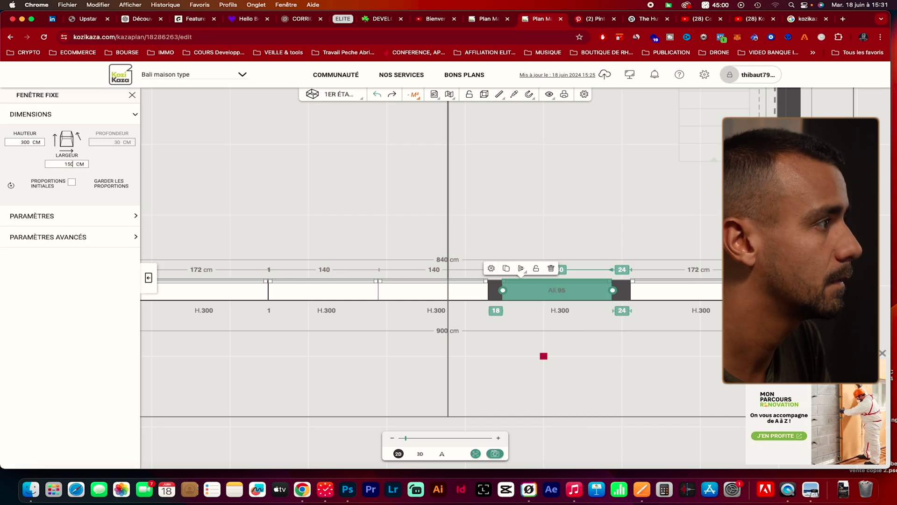
Step: Place the 150 cm window flush against the trapezoid copy, frame on the interior side, and delete the two 140 cm fixed windows
{"action": "left_click_drag", "start_coordinate": [555, 299], "coordinate": [367, 283]}
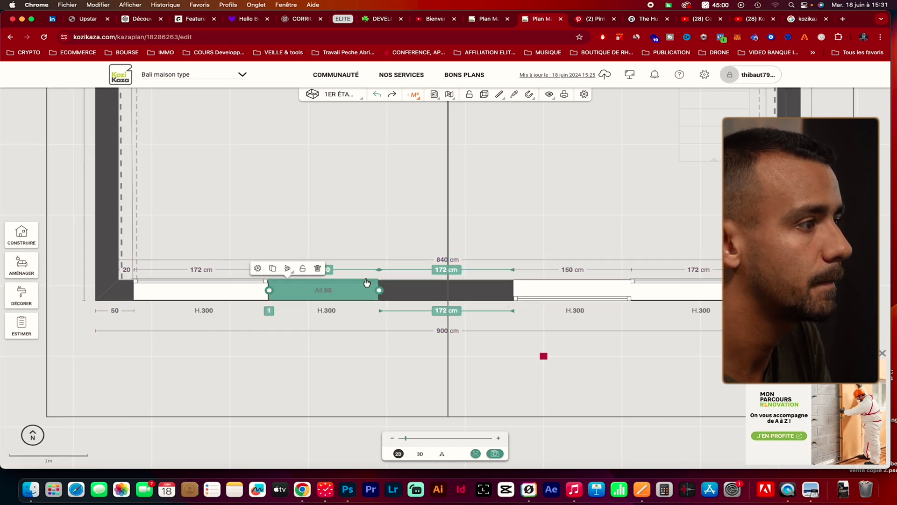
{"action": "left_click", "coordinate": [321, 267]}
{"action": "left_click", "coordinate": [590, 286]}
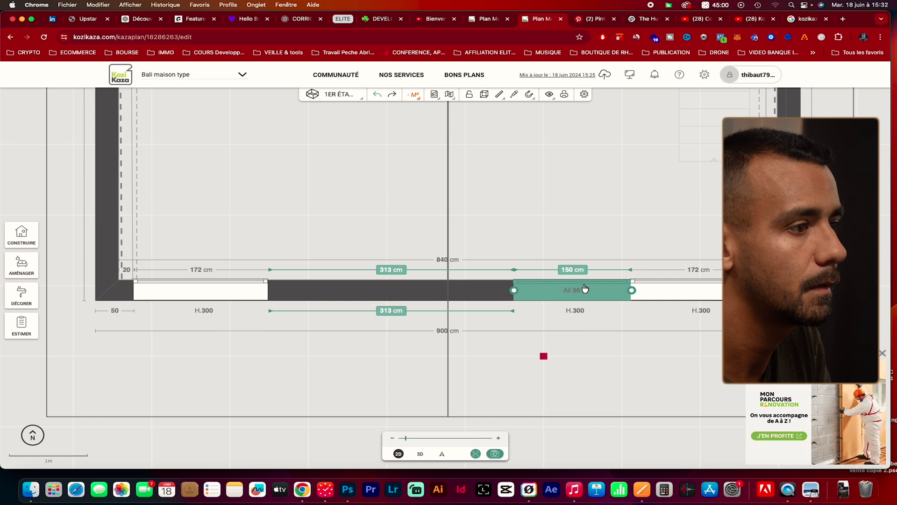
Step: Duplicate the 150 cm fixed window twice, placing each copy flush against the previous one towards the original trapezoid window
{"action": "left_click_drag", "start_coordinate": [571, 291], "coordinate": [459, 291]}
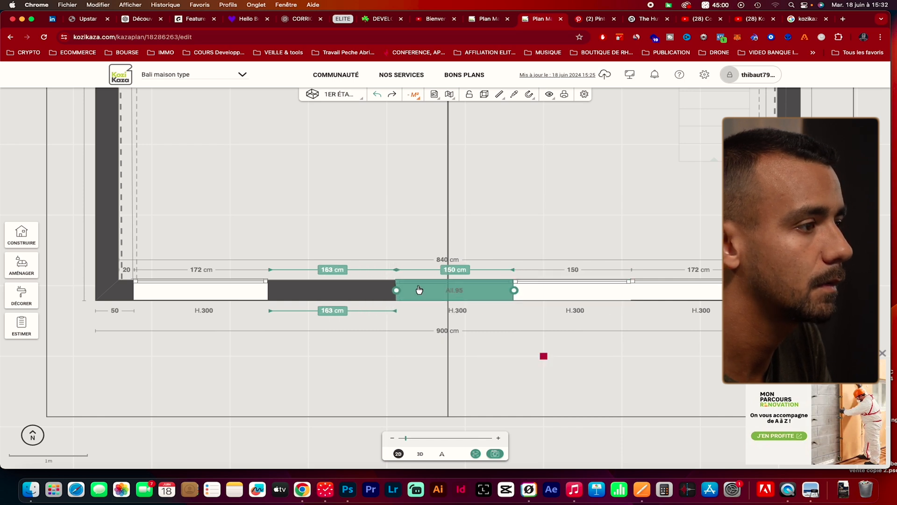
{"action": "left_click", "coordinate": [486, 372]}
{"action": "left_click", "coordinate": [462, 291]}
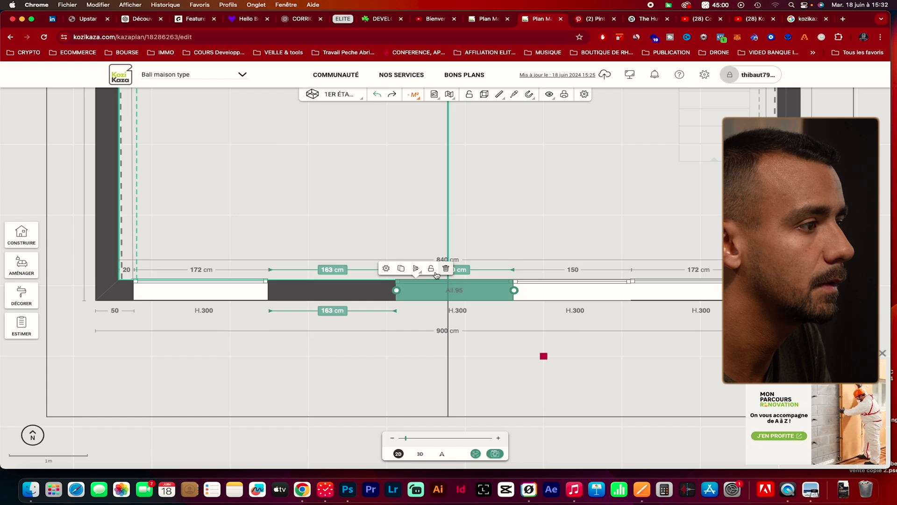
{"action": "left_click", "coordinate": [401, 268]}
{"action": "left_click_drag", "start_coordinate": [332, 300], "coordinate": [339, 296]}
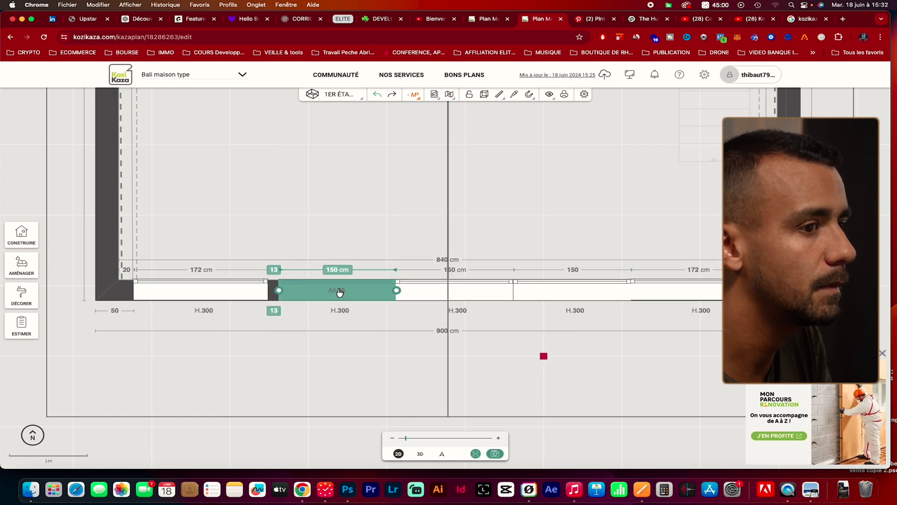
{"action": "left_click_drag", "start_coordinate": [372, 294], "coordinate": [236, 293]}
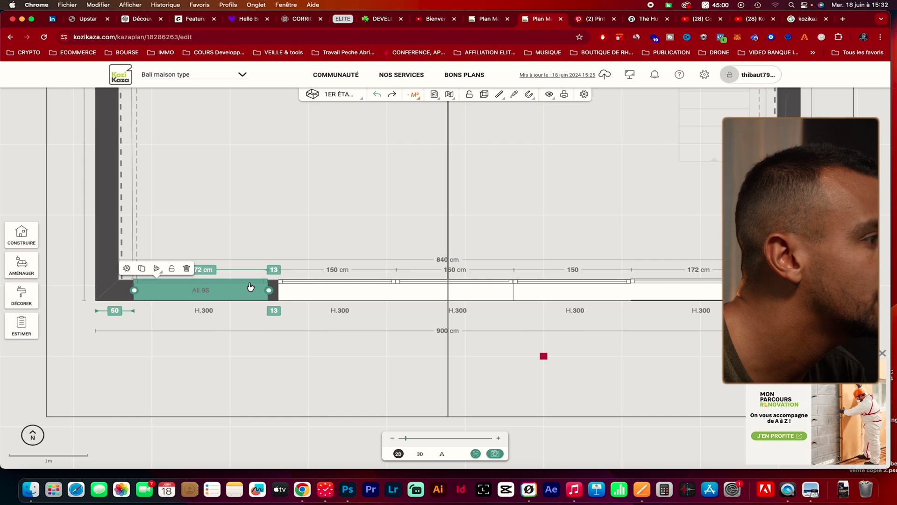
Step: Set the length of the leftmost window in the front gable wall to 180 cm
{"action": "left_click", "coordinate": [203, 270]}
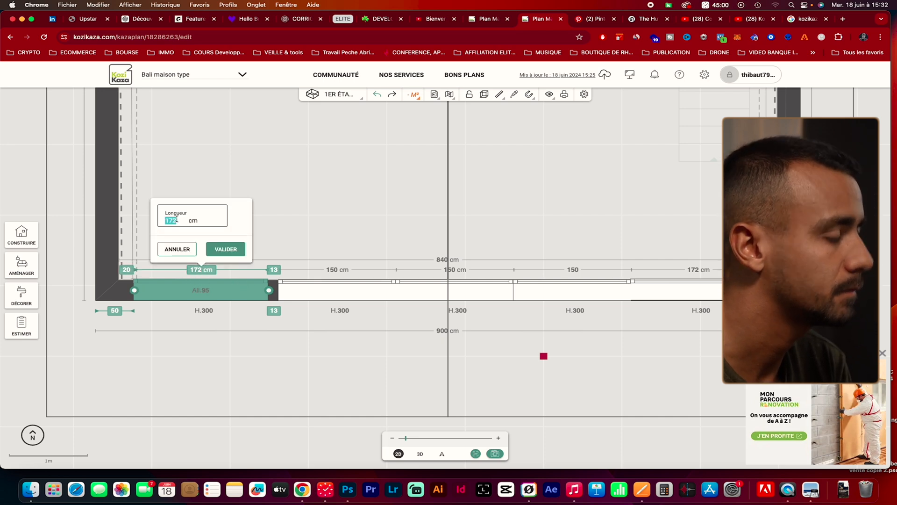
{"action": "type", "text": "180"}
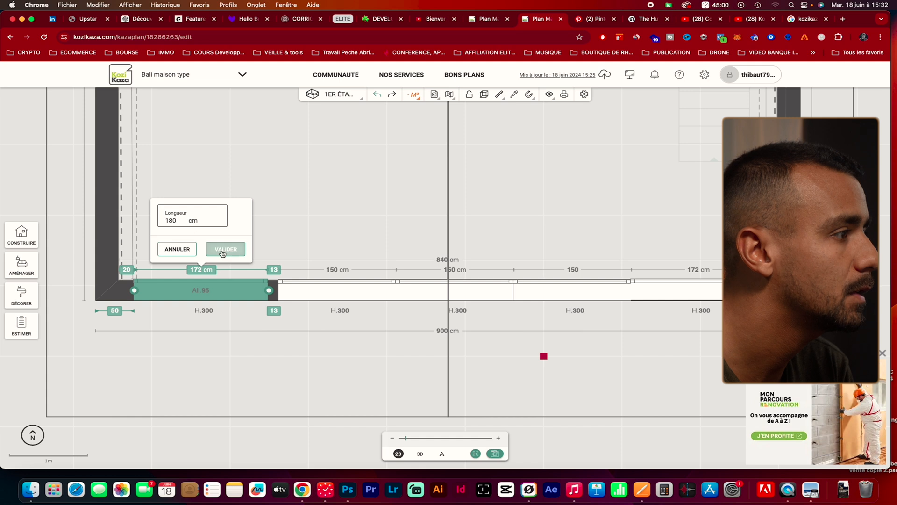
{"action": "left_click", "coordinate": [222, 253]}
{"action": "left_click", "coordinate": [669, 372]}
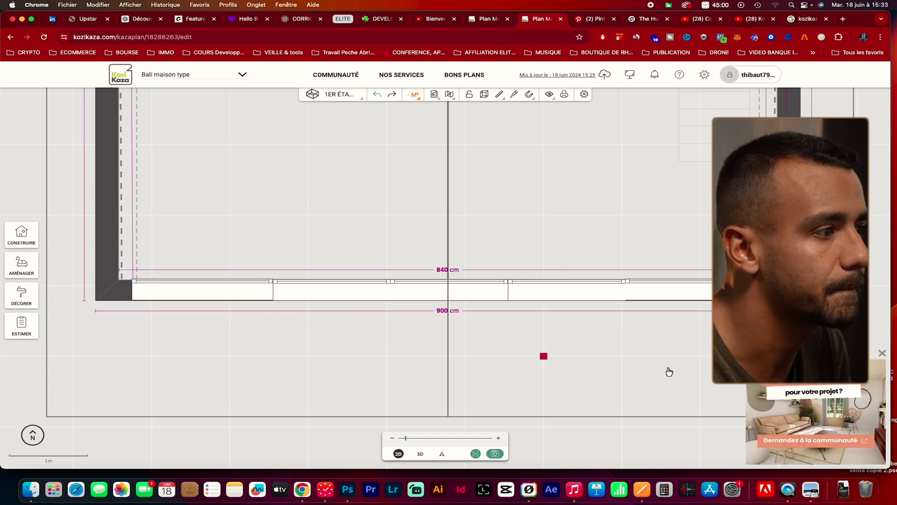
Step: Place the rightmost window of the front wall flush against its neighbour and check the gable glazing in 3D
{"action": "left_click", "coordinate": [676, 299]}
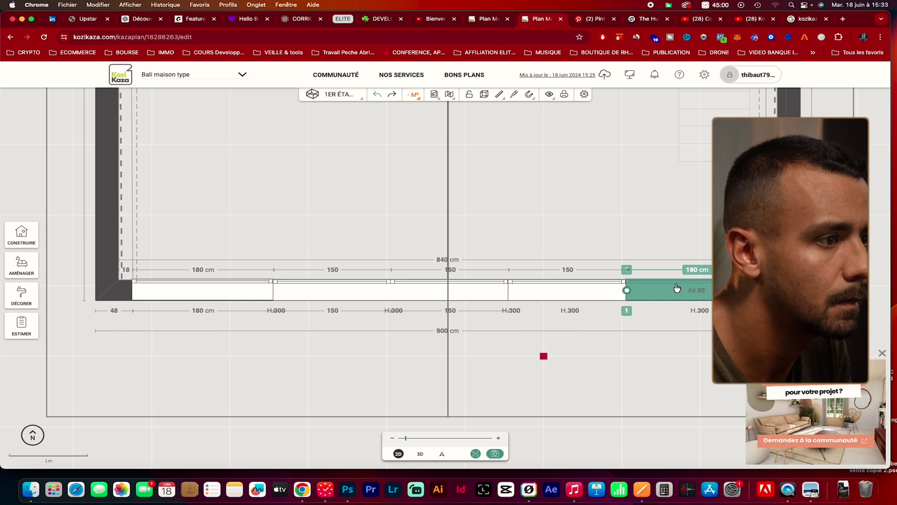
{"action": "left_click", "coordinate": [676, 288]}
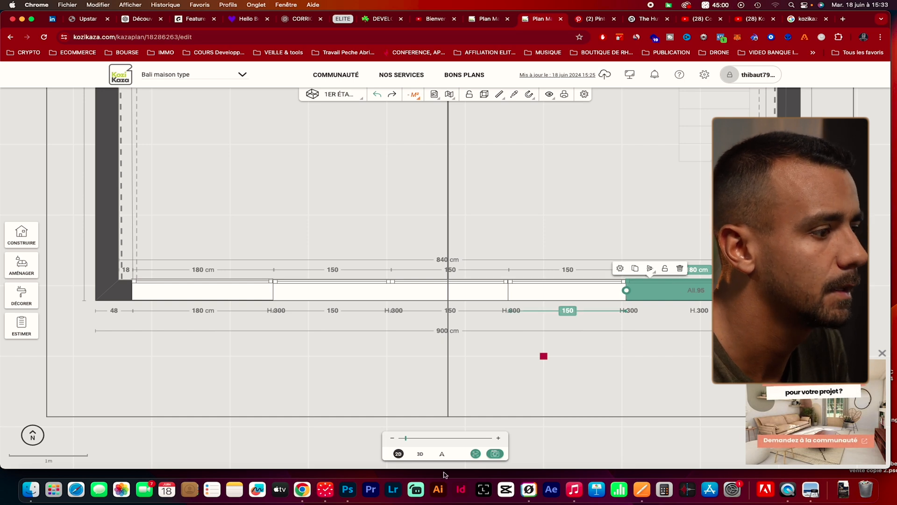
{"action": "left_click", "coordinate": [420, 454]}
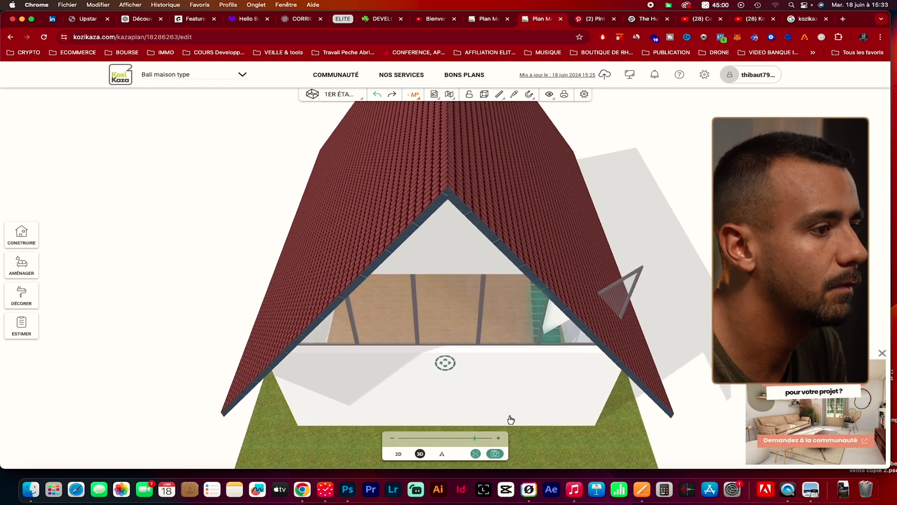
{"action": "left_click_drag", "start_coordinate": [513, 412], "coordinate": [512, 373]}
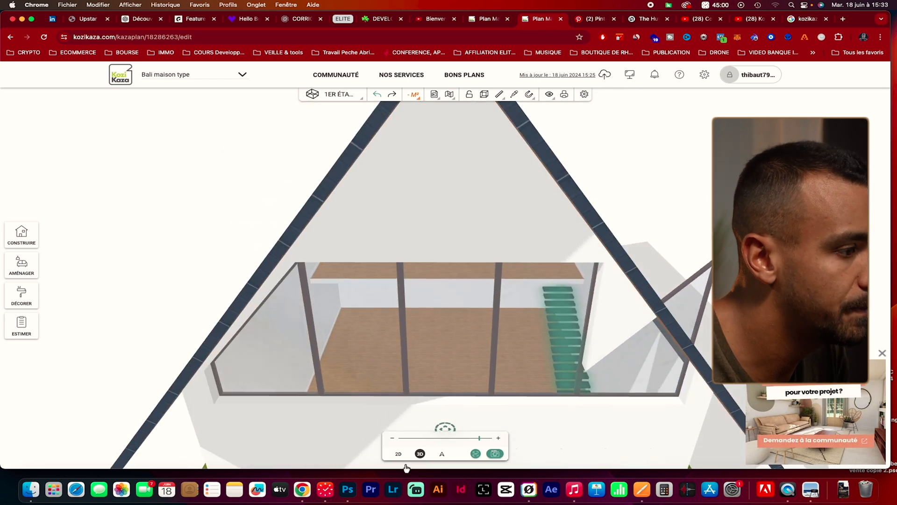
{"action": "scroll", "coordinate": [423, 389], "scroll_direction": "down", "scroll_amount": 3}
{"action": "scroll", "coordinate": [423, 388], "scroll_direction": "up", "scroll_amount": 6}
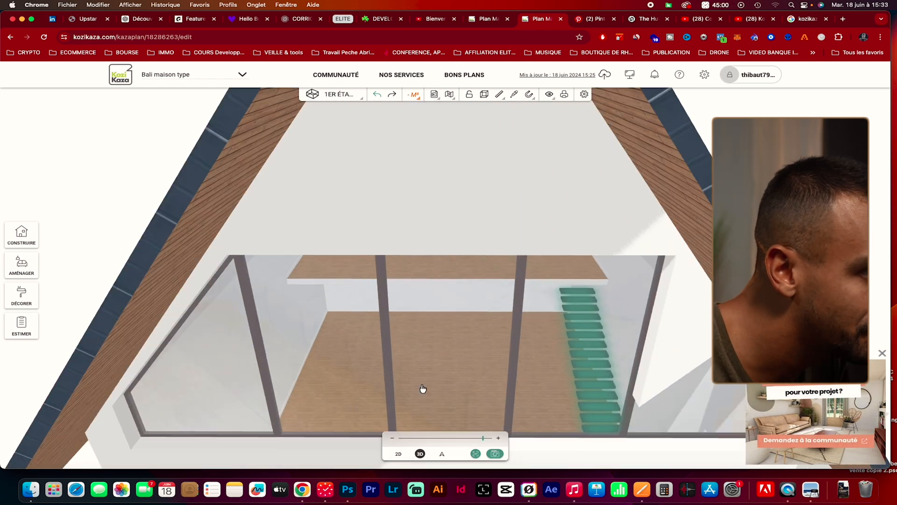
{"action": "scroll", "coordinate": [423, 388], "scroll_direction": "down", "scroll_amount": 5}
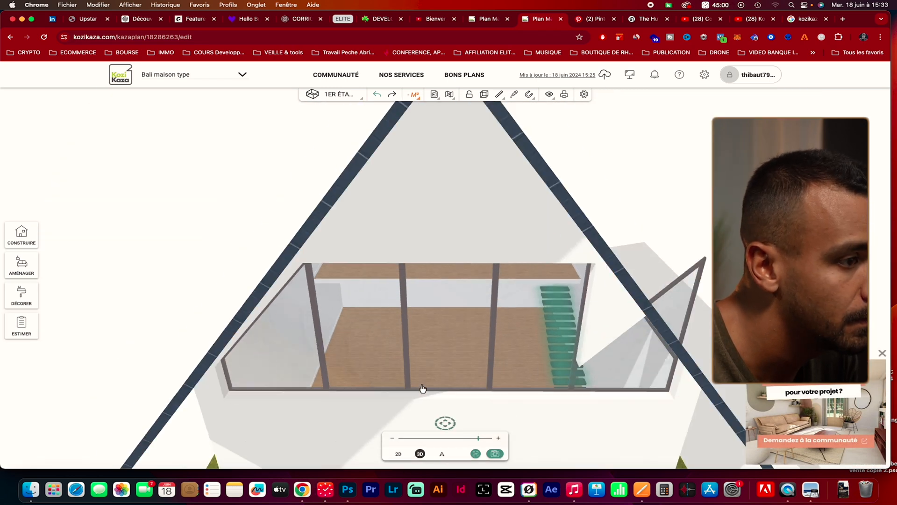
Step: Mirror the rightmost trapezoidal window so its slanted edge follows the roof slope and check the facade in 3D
{"action": "left_click", "coordinate": [399, 454]}
{"action": "left_click", "coordinate": [678, 285]}
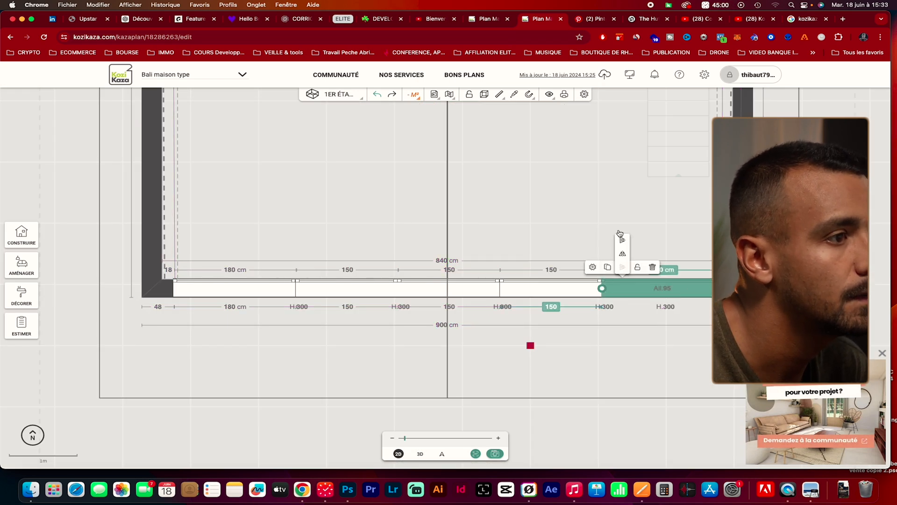
{"action": "left_click", "coordinate": [420, 454]}
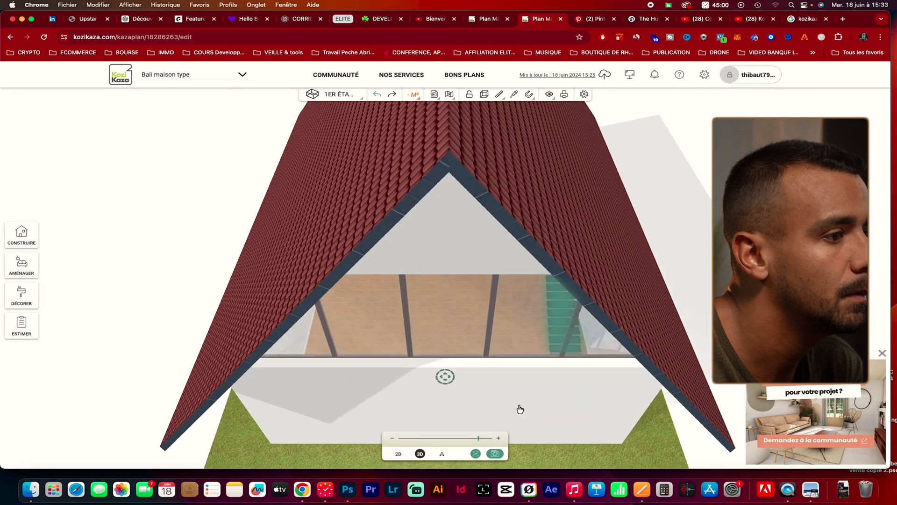
{"action": "scroll", "coordinate": [534, 343], "scroll_direction": "up", "scroll_amount": 3}
{"action": "mouse_move", "coordinate": [535, 321]}
{"action": "left_mouse_down"}
{"action": "mouse_move", "coordinate": [508, 310]}
{"action": "mouse_move", "coordinate": [535, 304]}
{"action": "mouse_move", "coordinate": [465, 315]}
{"action": "mouse_move", "coordinate": [525, 298]}
{"action": "mouse_move", "coordinate": [531, 327]}
{"action": "left_mouse_up"}
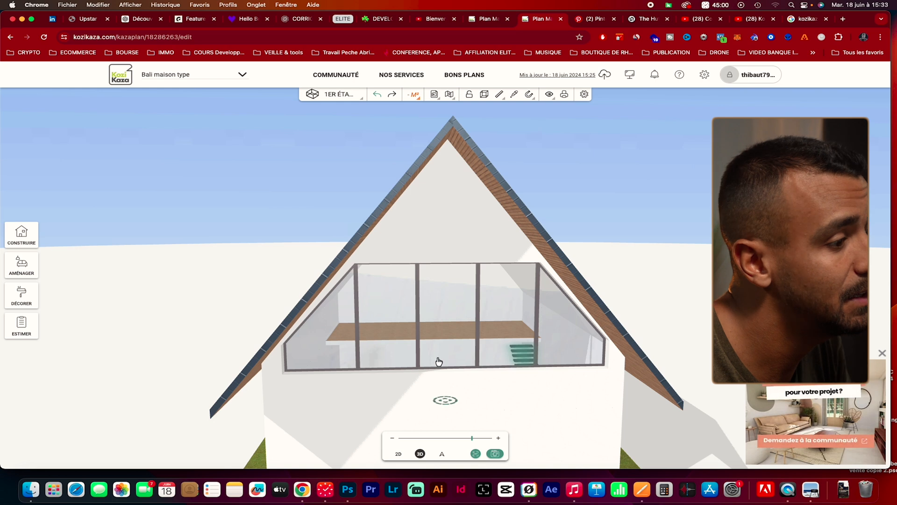
Step: Duplicate the second window of the front wall in plan view and place the copy over the windows right of the centre line
{"action": "left_click", "coordinate": [398, 453]}
{"action": "left_click", "coordinate": [391, 288]}
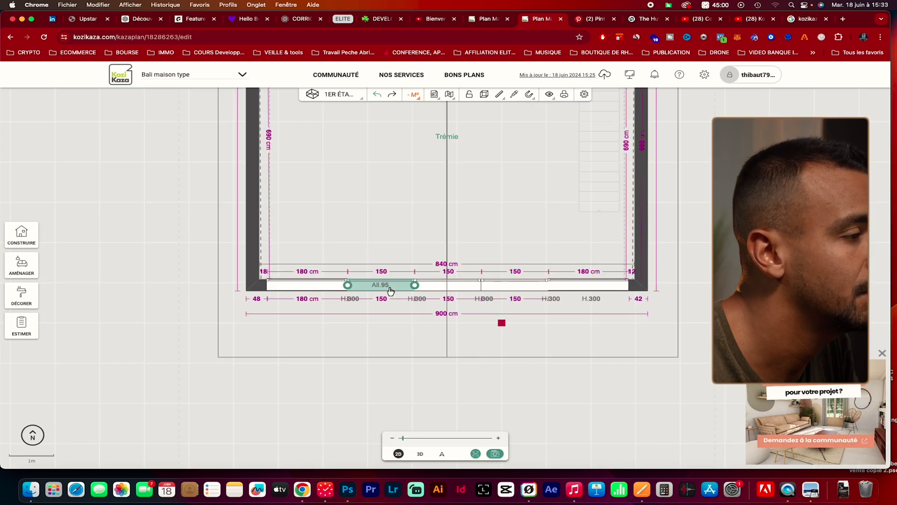
{"action": "left_click", "coordinate": [391, 291]}
{"action": "left_click", "coordinate": [344, 266]}
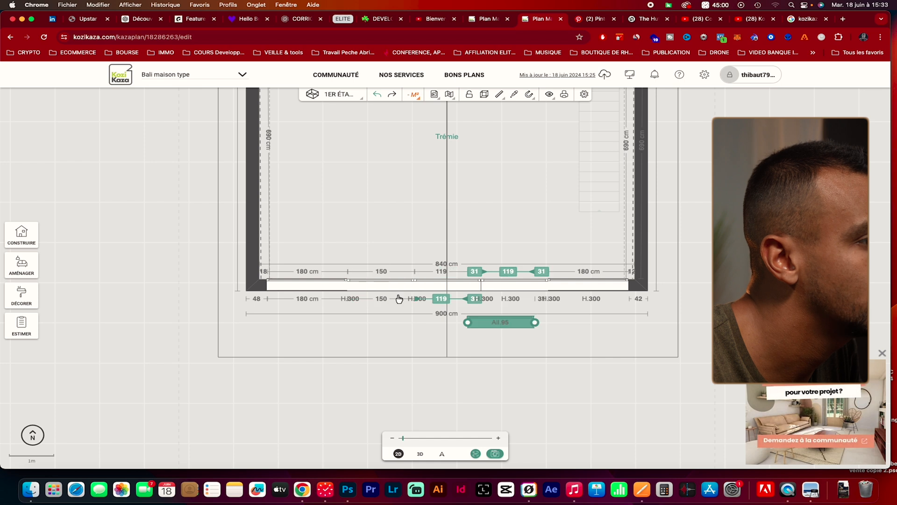
{"action": "left_click_drag", "start_coordinate": [399, 298], "coordinate": [394, 300]}
{"action": "left_click_drag", "start_coordinate": [475, 326], "coordinate": [475, 291]}
Step: Isolate the copied window among the overlapping front wall windows and open its settings
{"action": "left_click", "coordinate": [572, 286]}
{"action": "left_click", "coordinate": [504, 286]}
{"action": "left_click", "coordinate": [377, 285]}
{"action": "left_click_drag", "start_coordinate": [378, 280], "coordinate": [514, 293]}
{"action": "scroll", "coordinate": [514, 293], "scroll_direction": "up", "scroll_amount": 3}
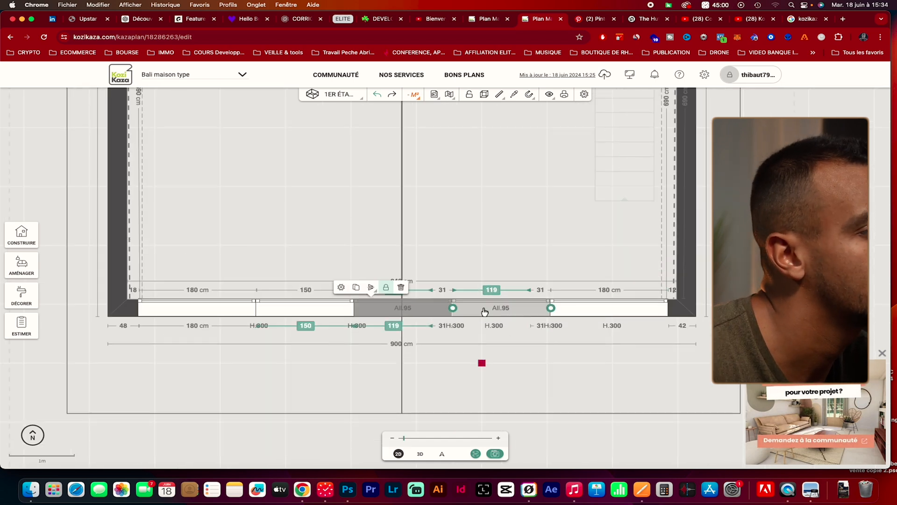
{"action": "left_click", "coordinate": [439, 287]}
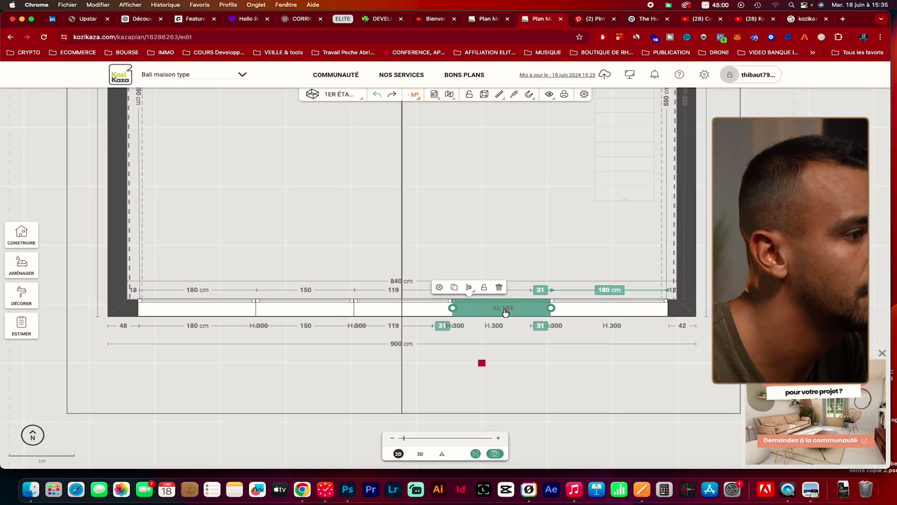
Step: Move the overlapping window copy from the front wall onto the adjacent side wall near the staircase
{"action": "left_click", "coordinate": [542, 308]}
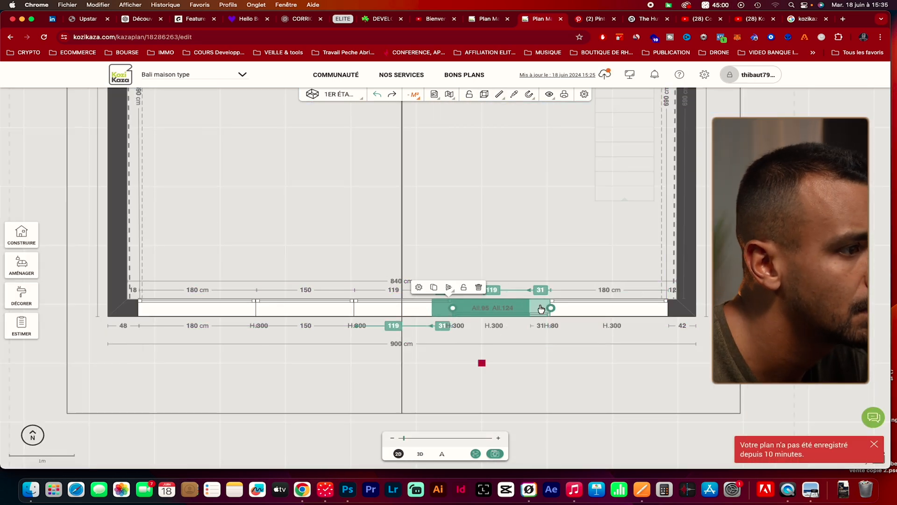
{"action": "left_click_drag", "start_coordinate": [544, 307], "coordinate": [684, 234]}
{"action": "left_click_drag", "start_coordinate": [492, 304], "coordinate": [513, 302]}
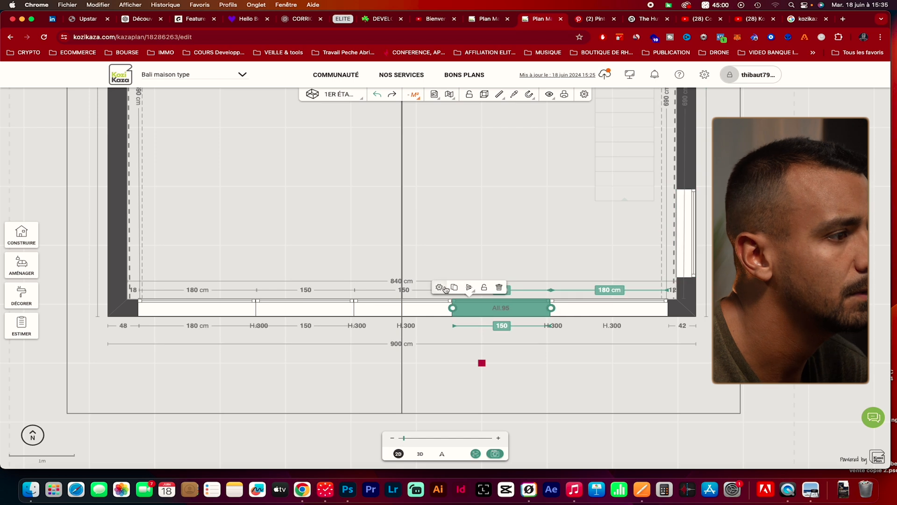
Step: Set the sill height of the side wall window to 300 cm
{"action": "left_click", "coordinate": [686, 234]}
{"action": "left_click", "coordinate": [656, 215]}
{"action": "left_click", "coordinate": [42, 215]}
{"action": "left_click", "coordinate": [117, 156]}
{"action": "type", "text": "300"}
{"action": "left_click", "coordinate": [148, 277]}
Step: Try to move the raised window from the side wall back into the front wall, over the windows right of centre
{"action": "left_click_drag", "start_coordinate": [686, 234], "coordinate": [607, 296]}
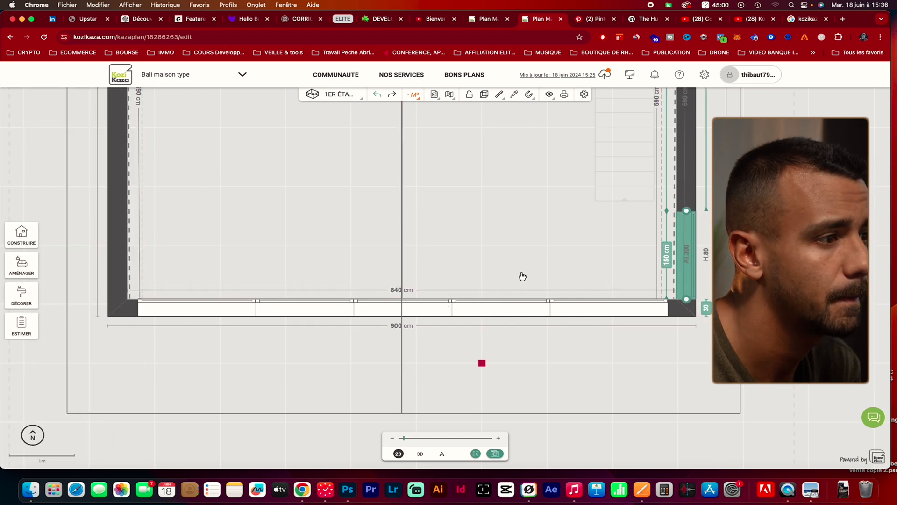
{"action": "left_click_drag", "start_coordinate": [685, 268], "coordinate": [693, 286]}
{"action": "left_click", "coordinate": [673, 275]}
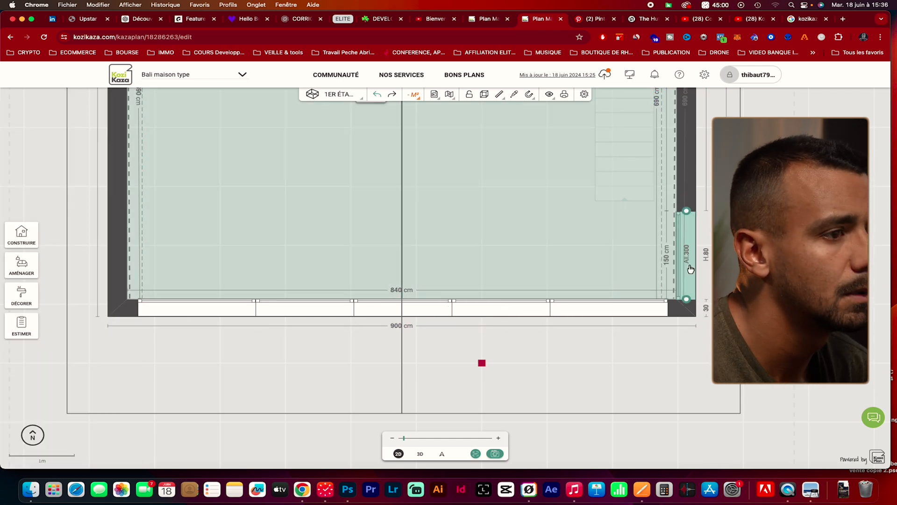
{"action": "left_click", "coordinate": [469, 307]}
{"action": "left_click", "coordinate": [468, 289]}
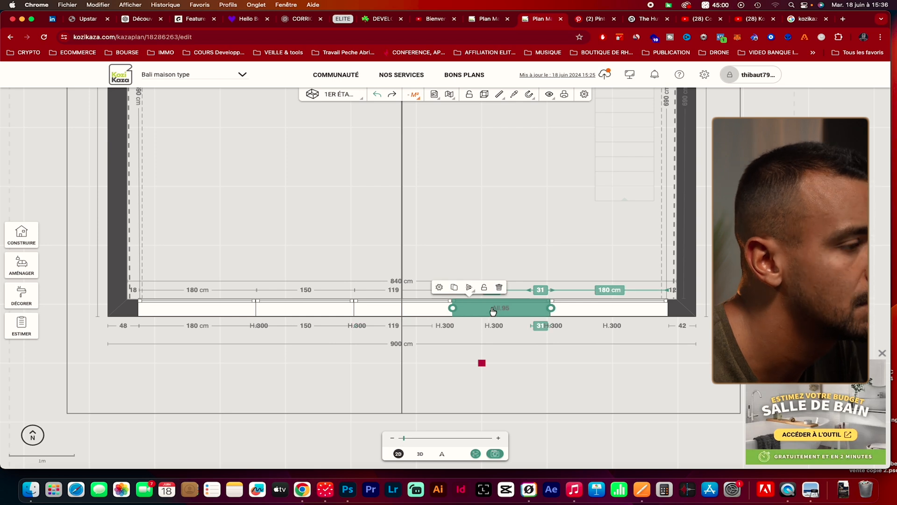
Step: Give the overlapping front wall window a height of 80 cm and a sill height of 300 cm, and check it in 3D
{"action": "left_click", "coordinate": [439, 287]}
{"action": "left_click", "coordinate": [43, 215]}
{"action": "left_click", "coordinate": [42, 113]}
{"action": "left_click", "coordinate": [420, 454]}
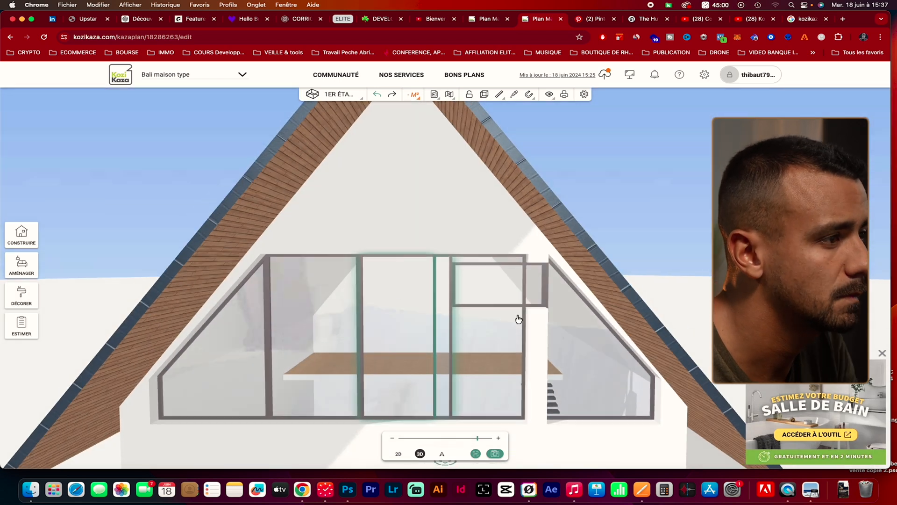
{"action": "left_click", "coordinate": [483, 19]}
{"action": "left_click", "coordinate": [540, 19]}
Step: Delete the raised 80 cm high window from the front wall and reposition the overlapping full-height window beside its neighbours
{"action": "left_click", "coordinate": [398, 454]}
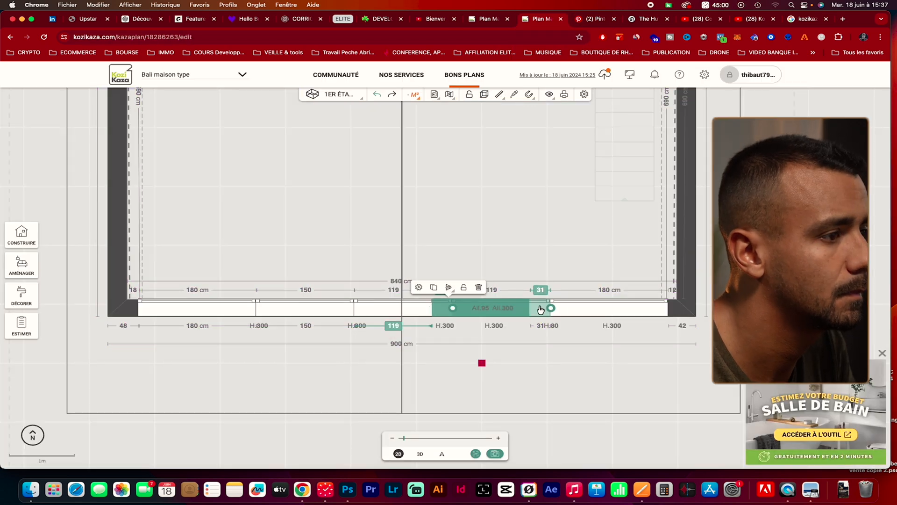
{"action": "left_click", "coordinate": [541, 309]}
{"action": "left_click", "coordinate": [498, 287]}
{"action": "left_click", "coordinate": [497, 315]}
{"action": "left_click_drag", "start_coordinate": [507, 314], "coordinate": [461, 317]}
Step: Duplicate the 180 cm wide trapezoidal window at the front wall's end over the windows right of the centre line
{"action": "left_click", "coordinate": [570, 312]}
{"action": "scroll", "coordinate": [464, 314], "scroll_direction": "up", "scroll_amount": 3}
{"action": "left_click", "coordinate": [447, 310]}
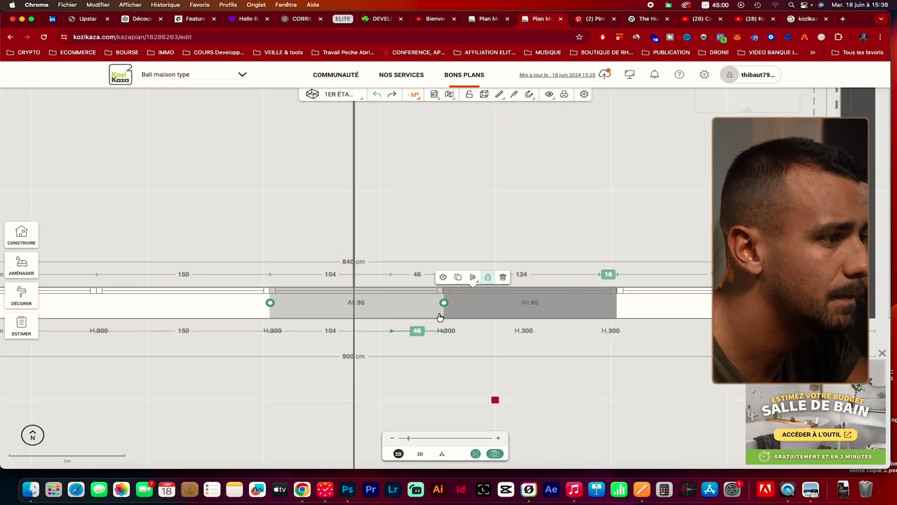
{"action": "left_click", "coordinate": [497, 311]}
{"action": "left_click", "coordinate": [552, 314]}
{"action": "left_click", "coordinate": [654, 306]}
Step: Select the trapezoidal window copy in the 3D view of the gable and open its settings
{"action": "left_click", "coordinate": [420, 453]}
{"action": "left_click", "coordinate": [436, 318]}
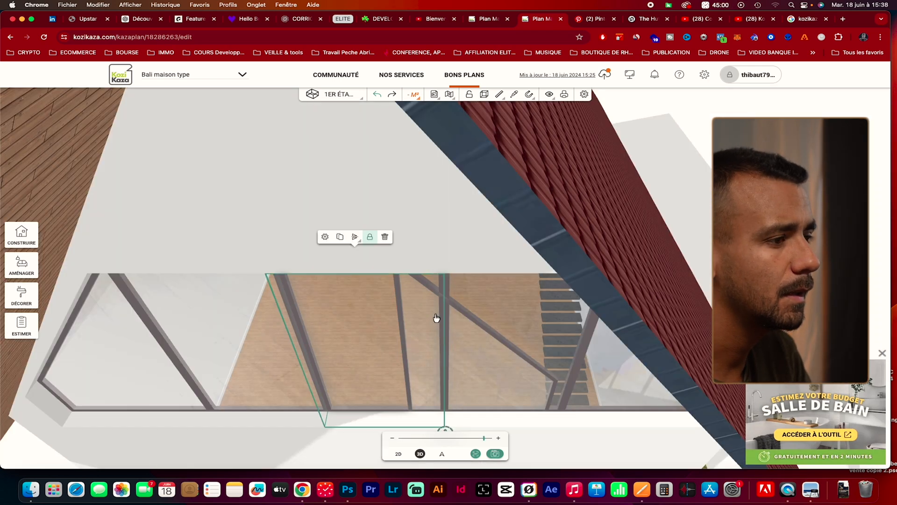
{"action": "left_click_drag", "start_coordinate": [437, 319], "coordinate": [435, 262]}
{"action": "left_click", "coordinate": [420, 299]}
{"action": "left_click", "coordinate": [367, 223]}
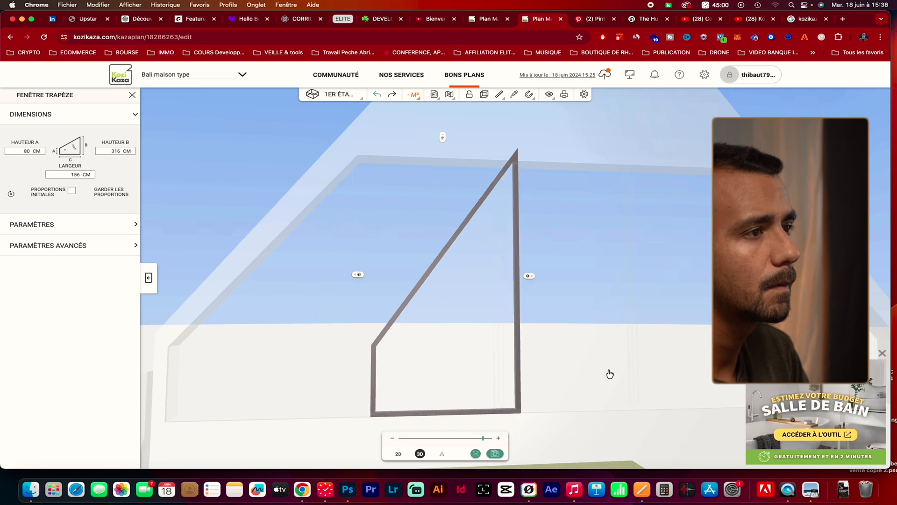
Step: Adjust the width of the trapezoidal window copy and set its sill height to 380 cm
{"action": "left_click", "coordinate": [70, 225]}
{"action": "scroll", "coordinate": [513, 196], "scroll_direction": "up", "scroll_amount": 2}
{"action": "left_click", "coordinate": [76, 116]}
{"action": "left_click_drag", "start_coordinate": [344, 275], "coordinate": [327, 277]}
{"action": "left_click", "coordinate": [70, 224]}
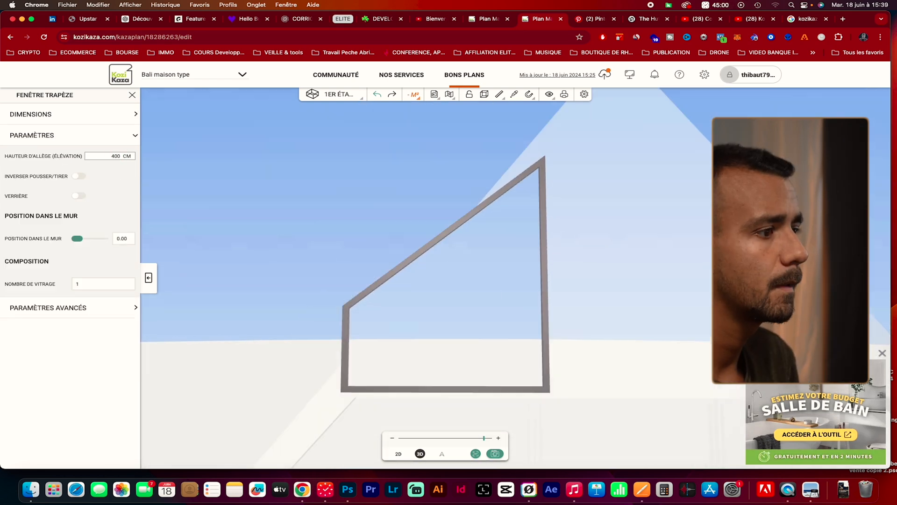
{"action": "double_click", "coordinate": [120, 156]}
{"action": "type", "text": "380"}
{"action": "key", "text": "Return"}
Step: Resize the trapezoidal window's outer side and upper edge to fit beneath the roof slope
{"action": "left_click", "coordinate": [70, 114]}
{"action": "left_click_drag", "start_coordinate": [330, 274], "coordinate": [334, 274]}
{"action": "mouse_move", "coordinate": [442, 154]}
{"action": "left_mouse_down"}
{"action": "mouse_move", "coordinate": [443, 174]}
{"action": "mouse_move", "coordinate": [443, 152]}
{"action": "left_mouse_up"}
{"action": "left_click_drag", "start_coordinate": [332, 274], "coordinate": [344, 275]}
{"action": "scroll", "coordinate": [419, 376], "scroll_direction": "down", "scroll_amount": 2}
{"action": "left_click_drag", "start_coordinate": [420, 377], "coordinate": [466, 372]}
{"action": "mouse_move", "coordinate": [443, 180]}
{"action": "left_mouse_down"}
{"action": "mouse_move", "coordinate": [445, 206]}
{"action": "mouse_move", "coordinate": [443, 169]}
{"action": "mouse_move", "coordinate": [445, 184]}
{"action": "left_mouse_up"}
Step: Reduce the trapezoidal window's short side (Hauteur A) to 10 cm and set its sill height to 395 cm
{"action": "double_click", "coordinate": [28, 151]}
{"action": "type", "text": "6"}
{"action": "left_click_drag", "start_coordinate": [397, 318], "coordinate": [358, 273]}
{"action": "left_click", "coordinate": [127, 224]}
{"action": "key", "text": "BackSpace"}
{"action": "key", "text": "BackSpace"}
{"action": "key", "text": "BackSpace"}
{"action": "type", "text": "395"}
{"action": "mouse_move", "coordinate": [327, 388]}
{"action": "left_mouse_down"}
{"action": "mouse_move", "coordinate": [707, 378]}
{"action": "mouse_move", "coordinate": [336, 374]}
{"action": "left_mouse_up"}
Step: Narrow the near-triangular gable window from both sides to a width of about 150 cm
{"action": "left_click", "coordinate": [49, 115]}
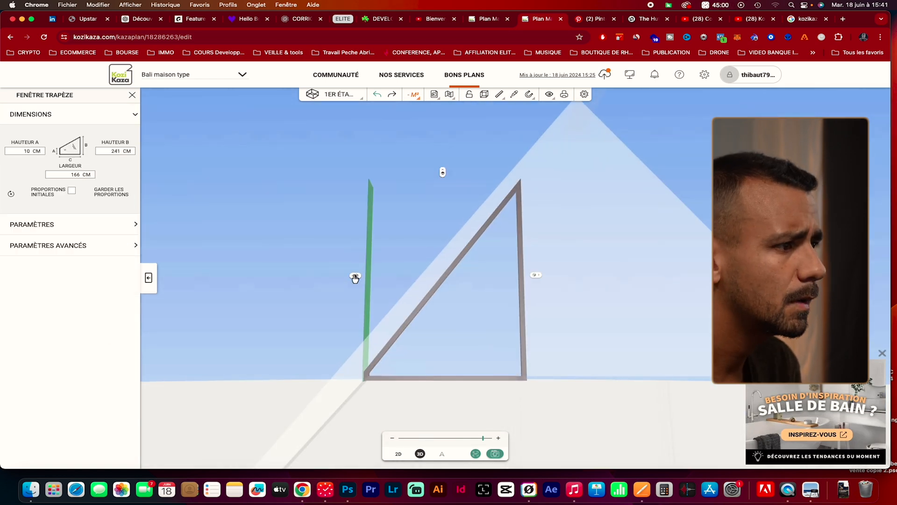
{"action": "left_click_drag", "start_coordinate": [355, 278], "coordinate": [360, 278]}
{"action": "left_click_drag", "start_coordinate": [524, 274], "coordinate": [523, 274]}
{"action": "left_click", "coordinate": [37, 151]}
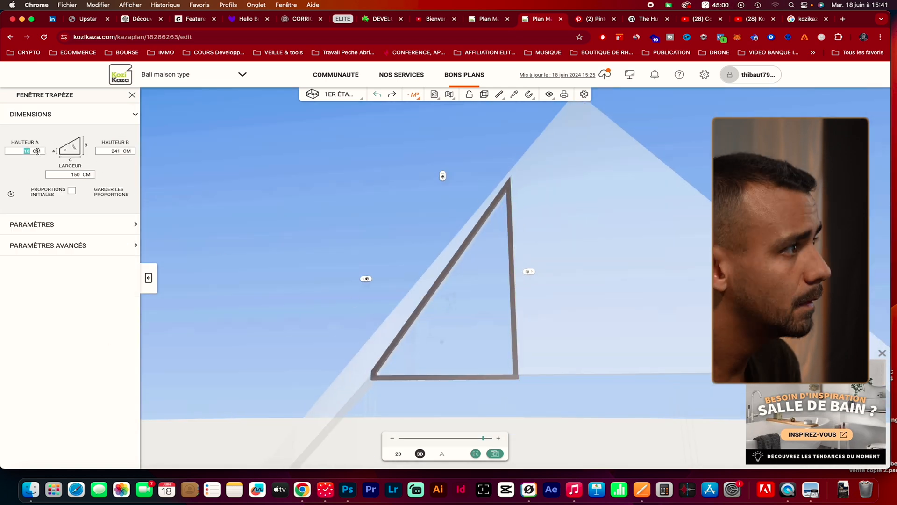
Step: Lower the gable window's tall side (Hauteur B) to about 217 cm so its slope matches the roof
{"action": "left_click_drag", "start_coordinate": [280, 327], "coordinate": [552, 343]}
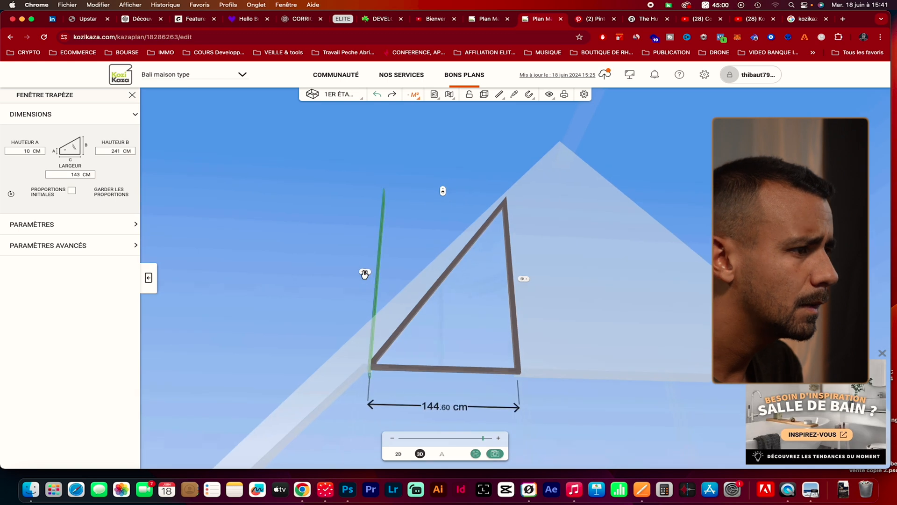
{"action": "scroll", "coordinate": [314, 391], "scroll_direction": "up", "scroll_amount": 5}
{"action": "scroll", "coordinate": [314, 390], "scroll_direction": "down", "scroll_amount": 5}
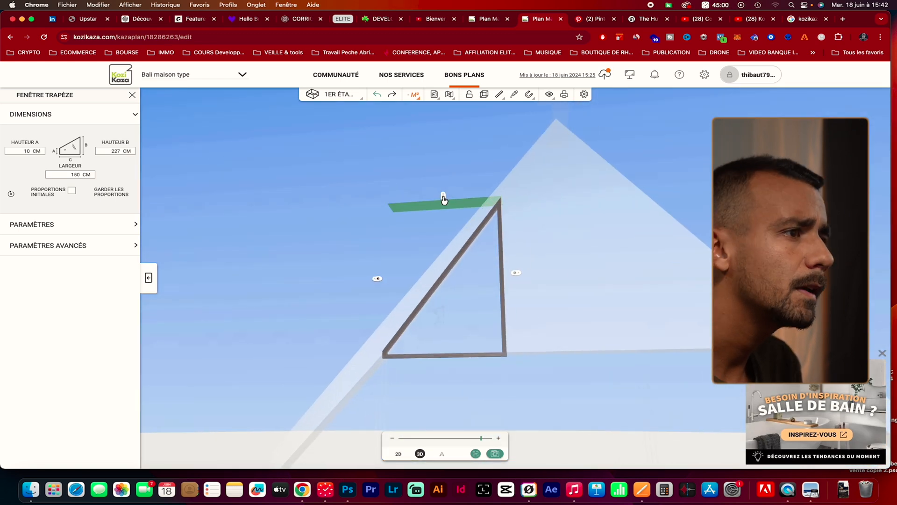
{"action": "left_click_drag", "start_coordinate": [444, 200], "coordinate": [444, 206]}
{"action": "left_click_drag", "start_coordinate": [487, 337], "coordinate": [453, 377]}
{"action": "scroll", "coordinate": [455, 381], "scroll_direction": "down", "scroll_amount": 4}
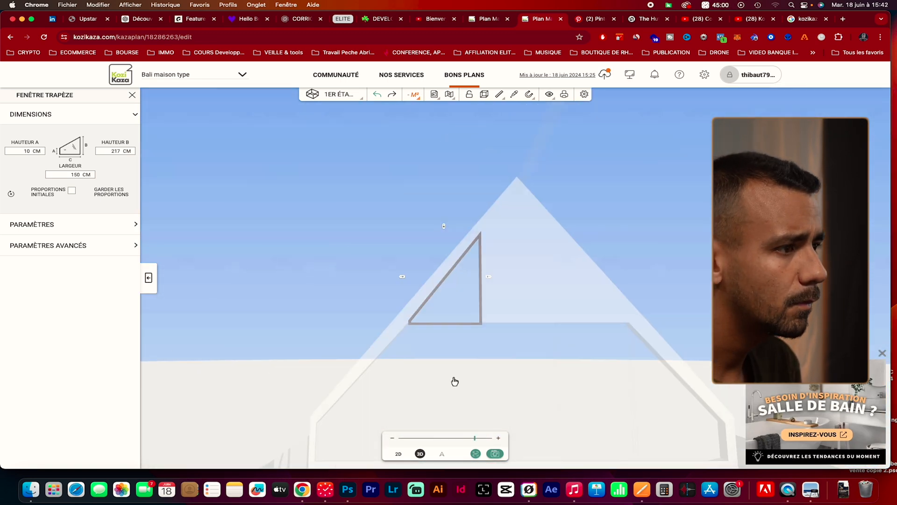
{"action": "scroll", "coordinate": [454, 381], "scroll_direction": "down", "scroll_amount": 4}
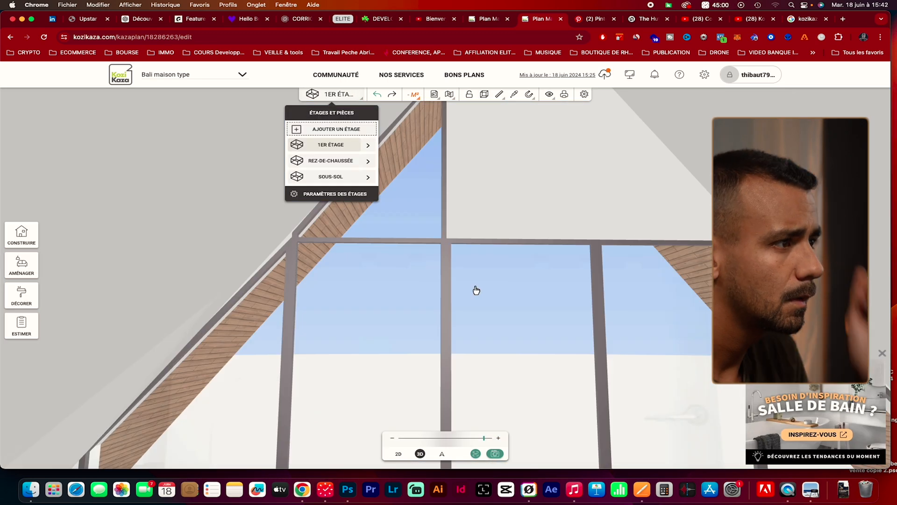
Step: Reopen the near-triangular gable window's settings and fine-tune its width to about 149 cm
{"action": "left_click_drag", "start_coordinate": [474, 289], "coordinate": [272, 224]}
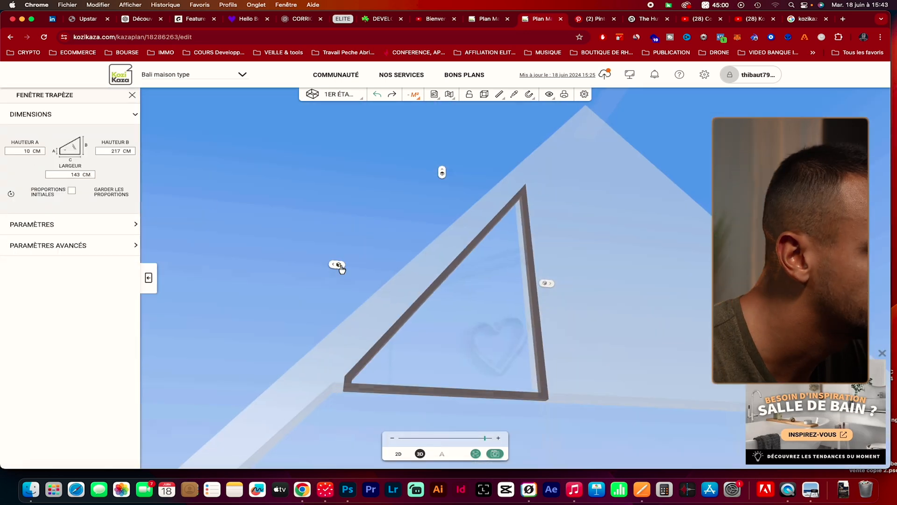
{"action": "left_click", "coordinate": [94, 224]}
{"action": "left_click", "coordinate": [71, 114]}
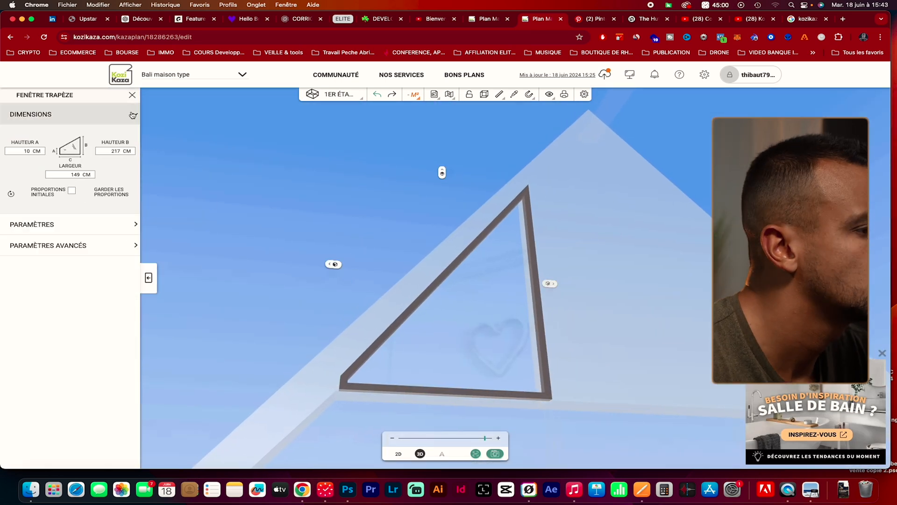
Step: Open the central fixed window's settings and raise its sill height to lift it toward the gable's peak
{"action": "scroll", "coordinate": [427, 304], "scroll_direction": "down", "scroll_amount": 5}
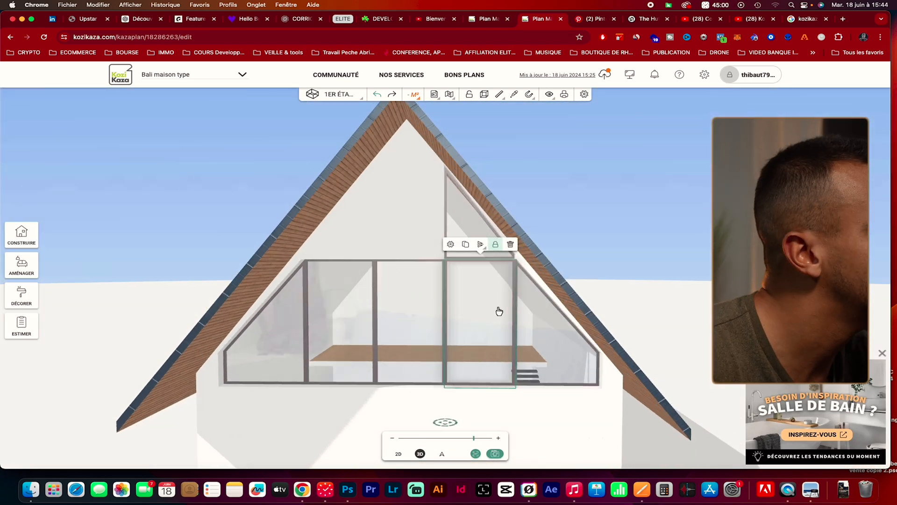
{"action": "left_click", "coordinate": [10, 237]}
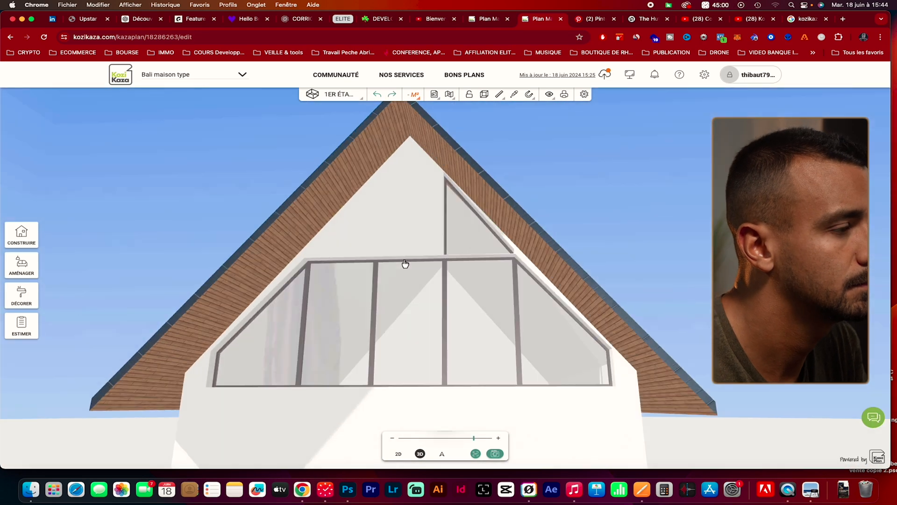
{"action": "left_click", "coordinate": [399, 294]}
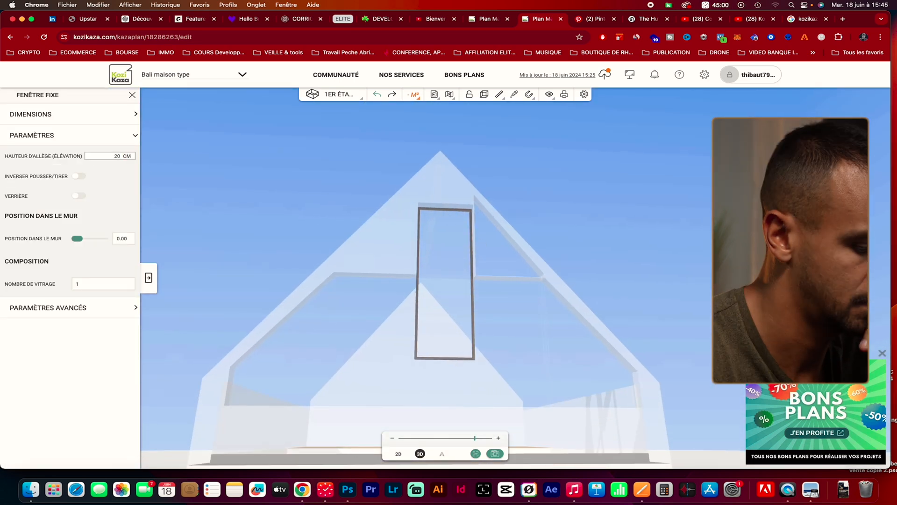
{"action": "type", "text": "0"}
{"action": "key", "text": "Return"}
{"action": "key", "text": "BackSpace"}
{"action": "key", "text": "BackSpace"}
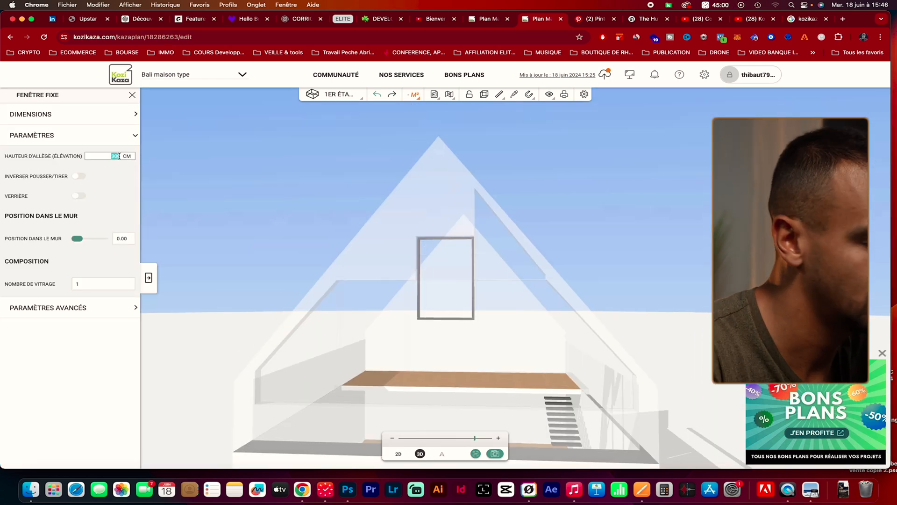
Step: Increase the upper central fixed window's height so its top lines up with the adjacent trapezoidal window
{"action": "scroll", "coordinate": [503, 325], "scroll_direction": "up", "scroll_amount": 5}
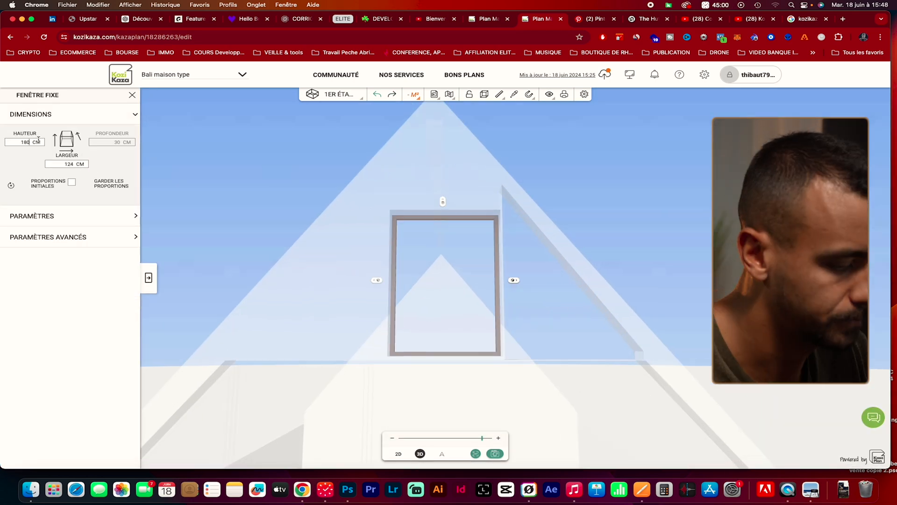
{"action": "double_click", "coordinate": [26, 142]}
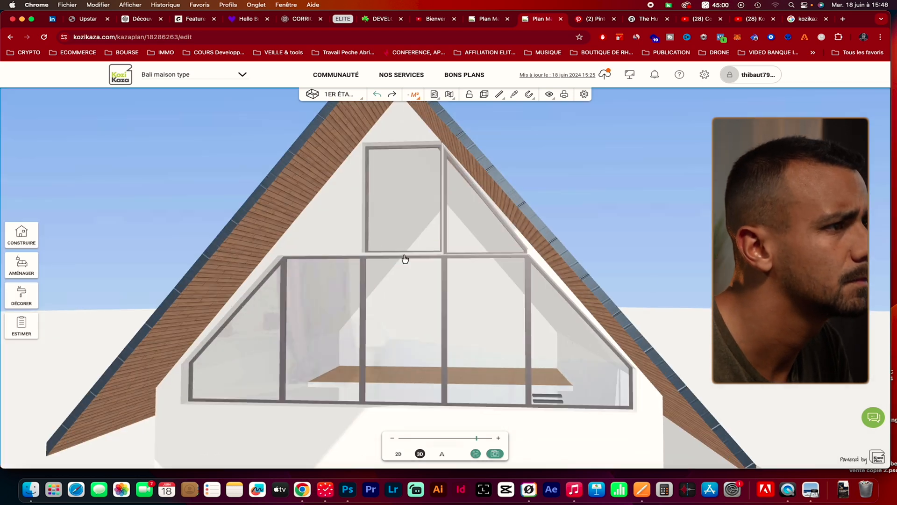
{"action": "left_click", "coordinate": [399, 255]}
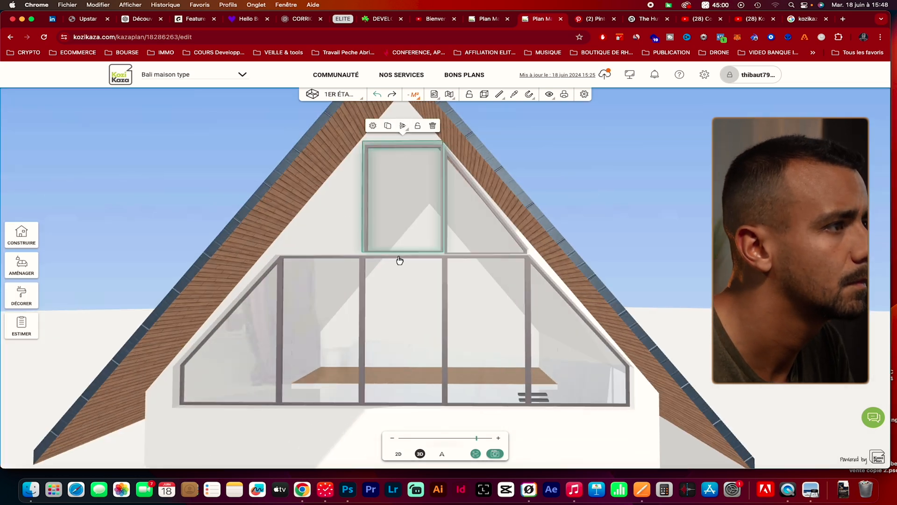
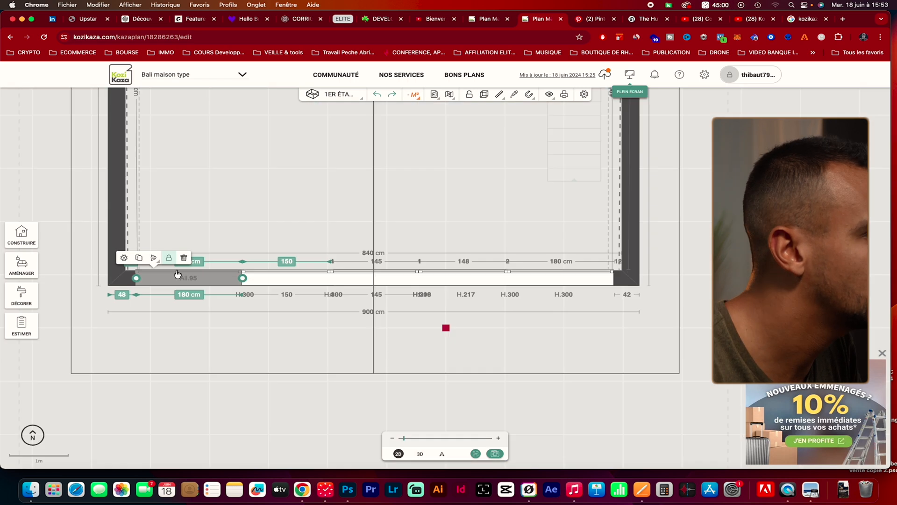
Step: Place the copy of the 180 cm trapezoidal window near the middle of the front wall and open its settings in 3D
{"action": "left_click_drag", "start_coordinate": [178, 276], "coordinate": [458, 290]}
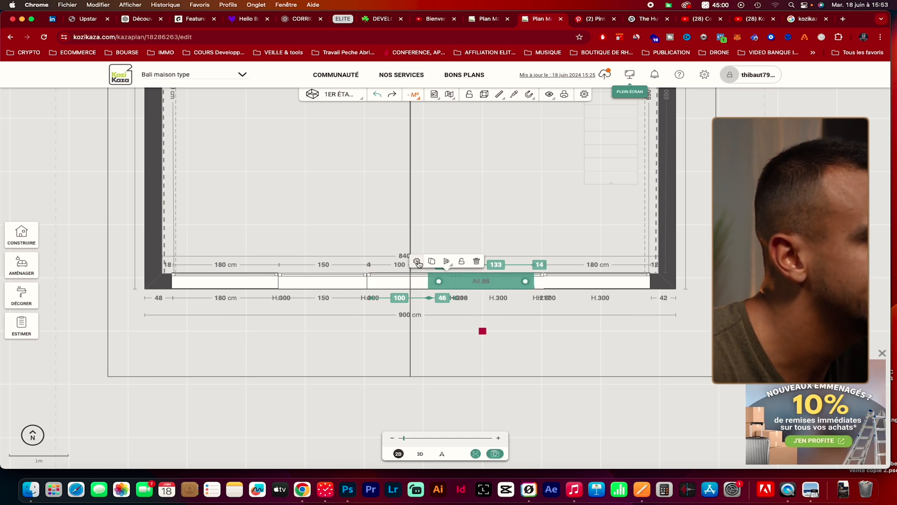
{"action": "left_click", "coordinate": [421, 452]}
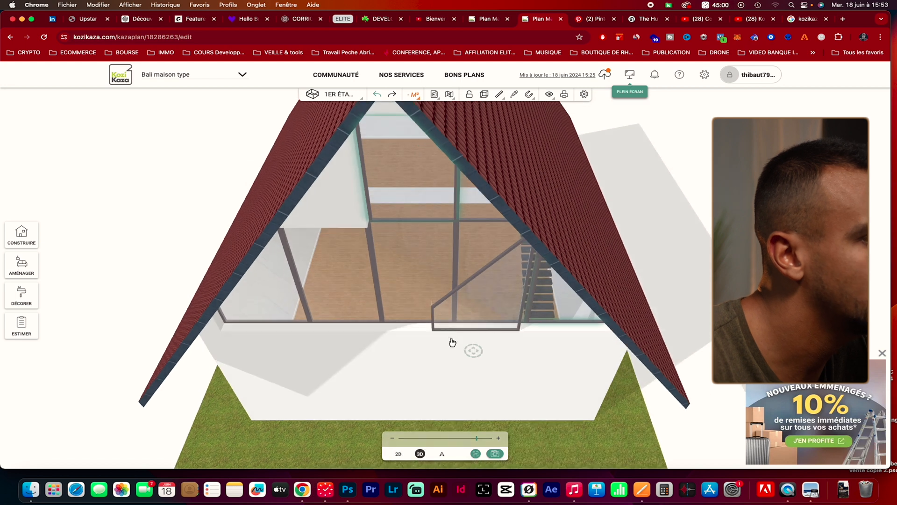
{"action": "left_click", "coordinate": [452, 332]}
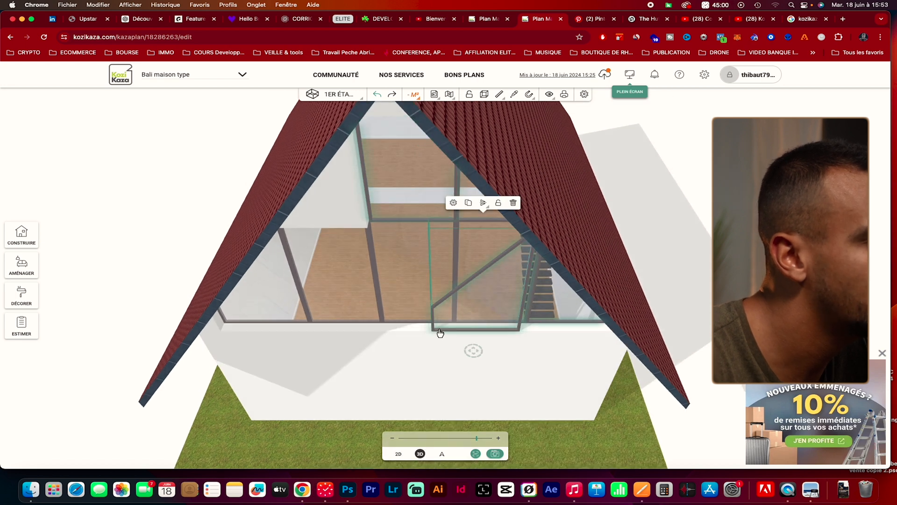
{"action": "left_click", "coordinate": [453, 202]}
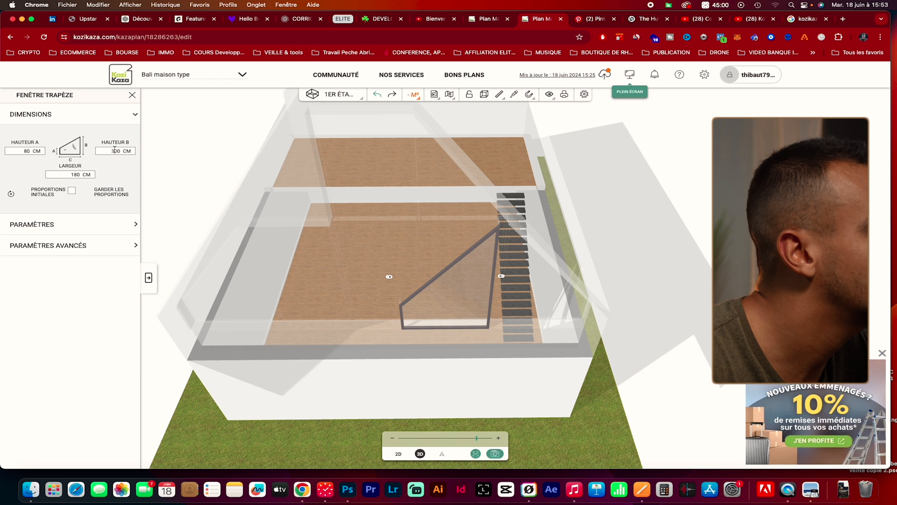
Step: Narrow the copied trapezoidal window to about 143 cm and raise its tall side to about 410 cm
{"action": "left_click_drag", "start_coordinate": [390, 277], "coordinate": [283, 278]}
{"action": "left_click_drag", "start_coordinate": [554, 279], "coordinate": [533, 248]}
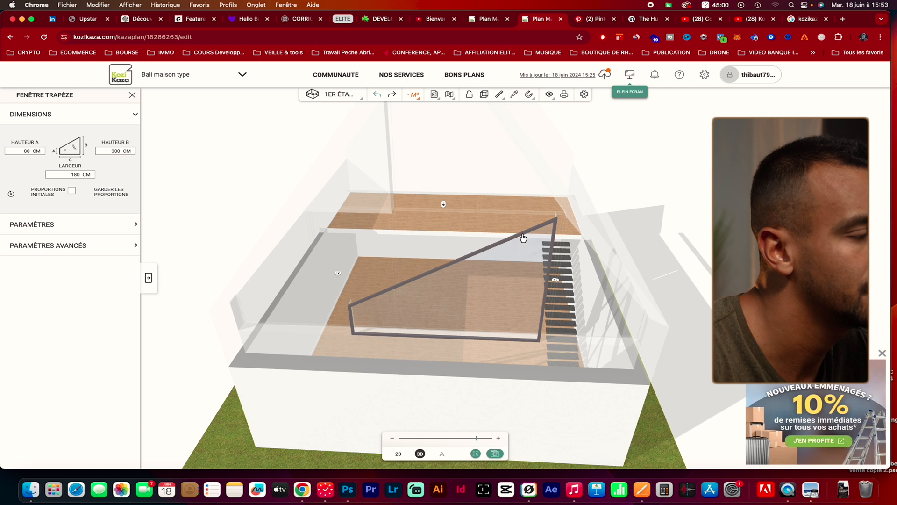
{"action": "left_click_drag", "start_coordinate": [559, 286], "coordinate": [516, 284]}
{"action": "left_click_drag", "start_coordinate": [402, 284], "coordinate": [399, 282]}
{"action": "mouse_move", "coordinate": [403, 281]}
{"action": "left_mouse_down"}
{"action": "mouse_move", "coordinate": [411, 281]}
{"action": "mouse_move", "coordinate": [374, 276]}
{"action": "mouse_move", "coordinate": [388, 277]}
{"action": "left_mouse_up"}
{"action": "mouse_move", "coordinate": [491, 369]}
{"action": "left_mouse_down"}
{"action": "mouse_move", "coordinate": [499, 349]}
{"action": "mouse_move", "coordinate": [499, 358]}
{"action": "left_mouse_up"}
{"action": "left_click_drag", "start_coordinate": [445, 201], "coordinate": [444, 162]}
{"action": "left_click_drag", "start_coordinate": [402, 280], "coordinate": [399, 280]}
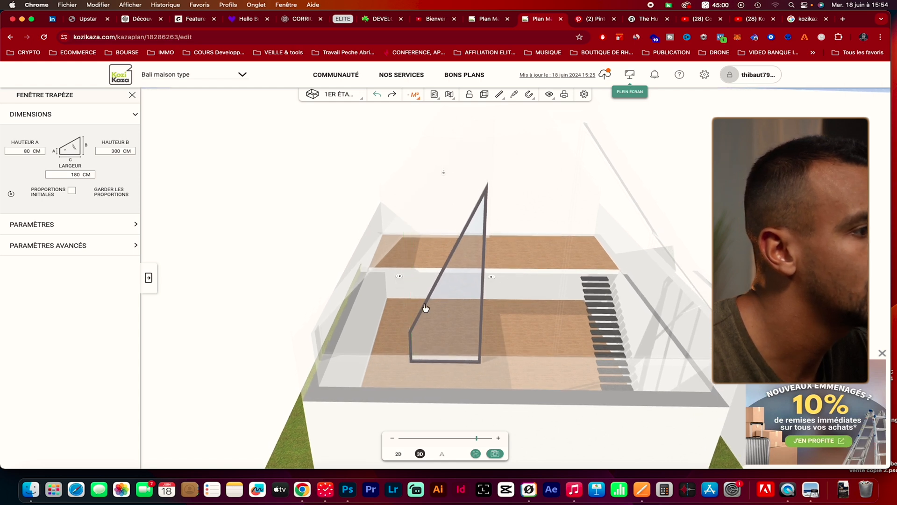
Step: Set the copied window's short side (Hauteur A) to 0 cm to form a near-triangle
{"action": "double_click", "coordinate": [27, 150]}
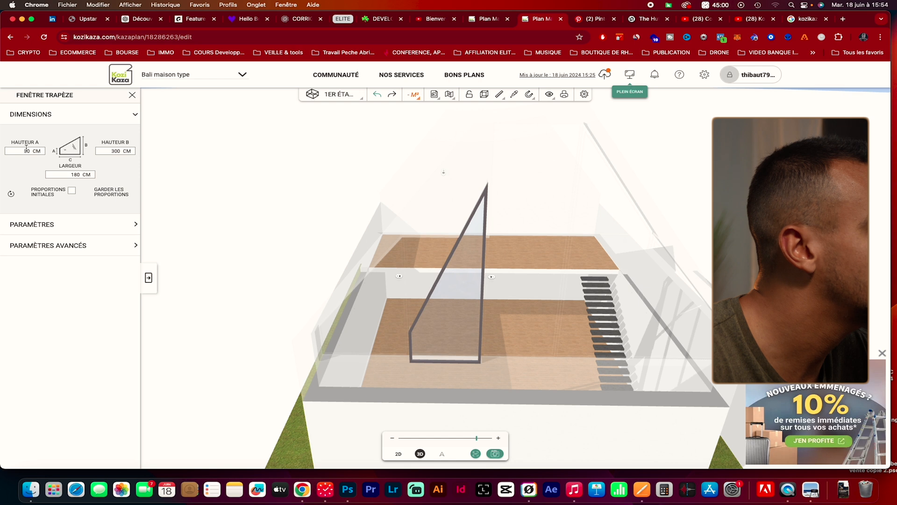
{"action": "type", "text": "0"}
{"action": "key", "text": "Return"}
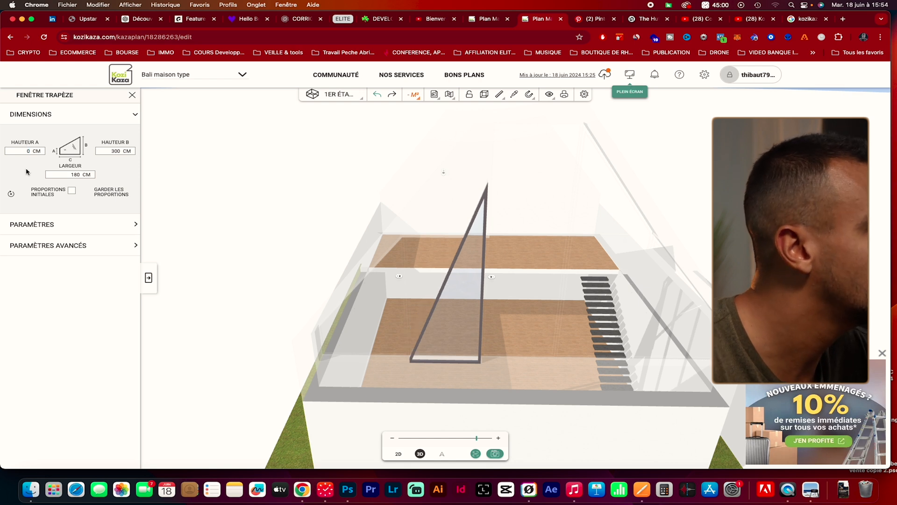
{"action": "mouse_move", "coordinate": [427, 369]}
{"action": "left_mouse_down"}
{"action": "mouse_move", "coordinate": [430, 304]}
{"action": "mouse_move", "coordinate": [429, 357]}
{"action": "left_mouse_up"}
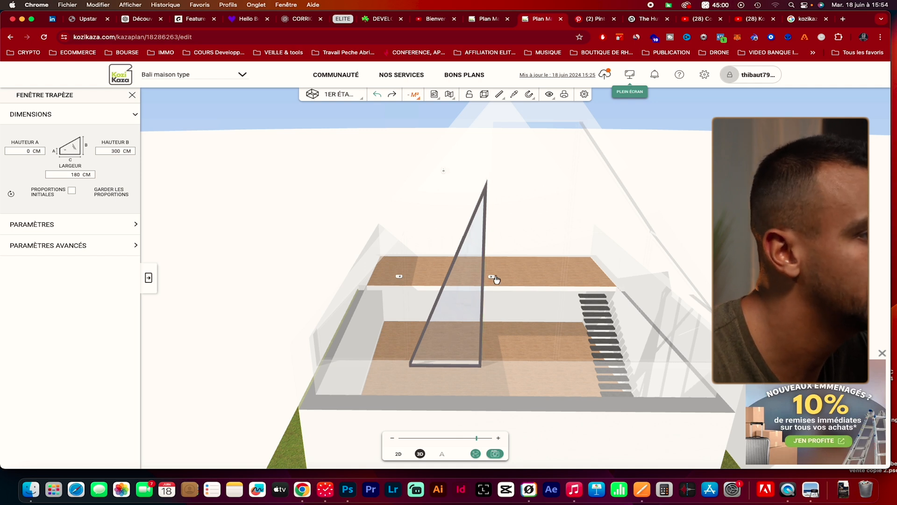
Step: Set the copied near-triangular window's sill height (Hauteur d'allège) to 396 cm and close its settings
{"action": "left_click", "coordinate": [131, 224]}
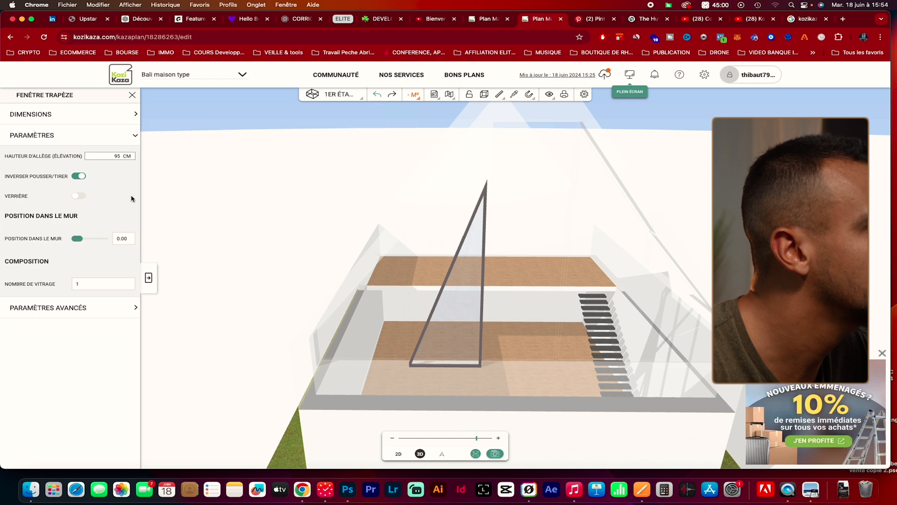
{"action": "double_click", "coordinate": [121, 156]}
{"action": "type", "text": "396"}
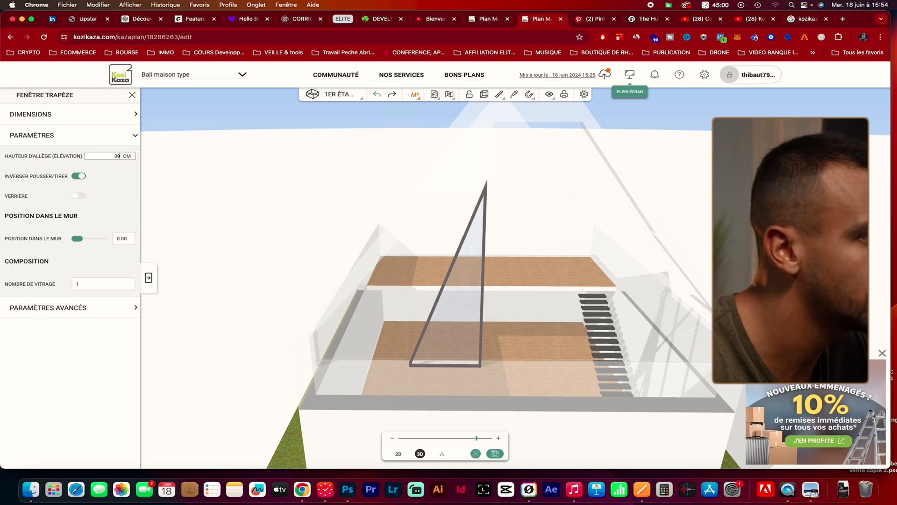
{"action": "key", "text": "Return"}
{"action": "left_click_drag", "start_coordinate": [452, 381], "coordinate": [457, 344]}
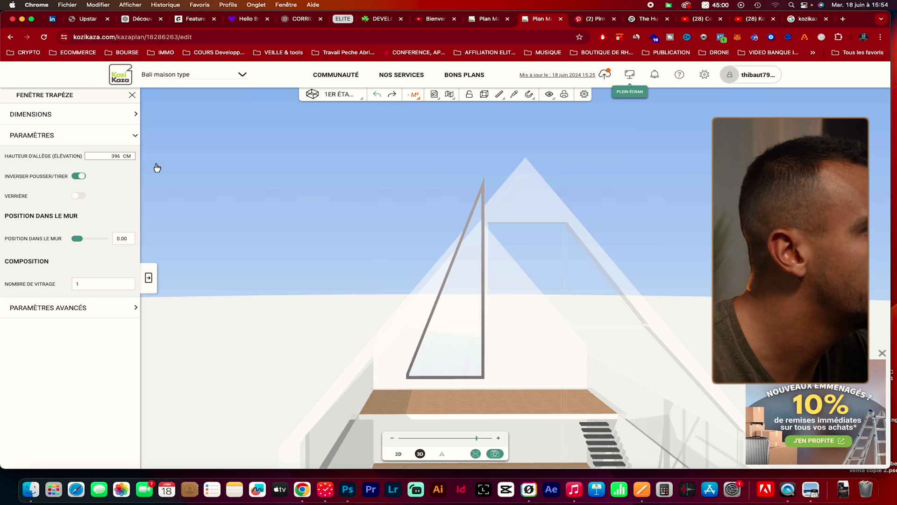
{"action": "left_click", "coordinate": [450, 266]}
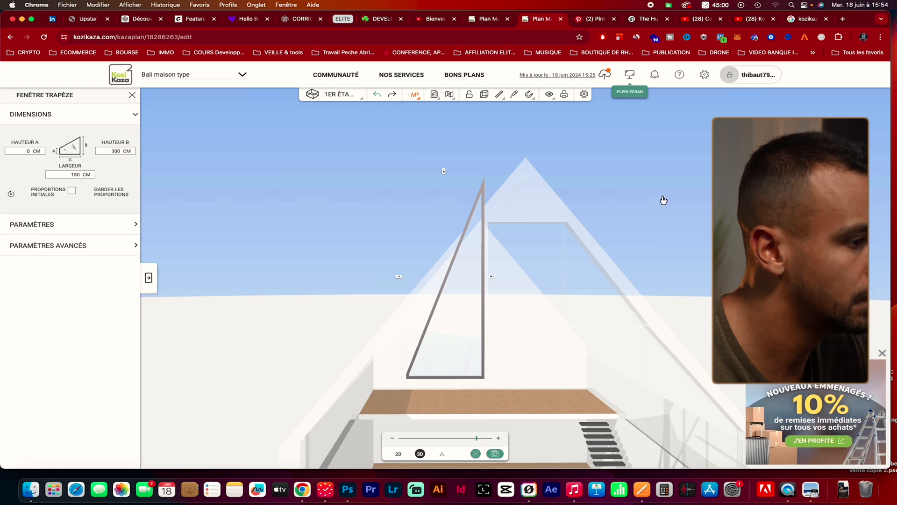
{"action": "left_click_drag", "start_coordinate": [677, 188], "coordinate": [551, 307]}
Step: Check the height and sill height of the upper central fixed window
{"action": "left_click", "coordinate": [405, 216]}
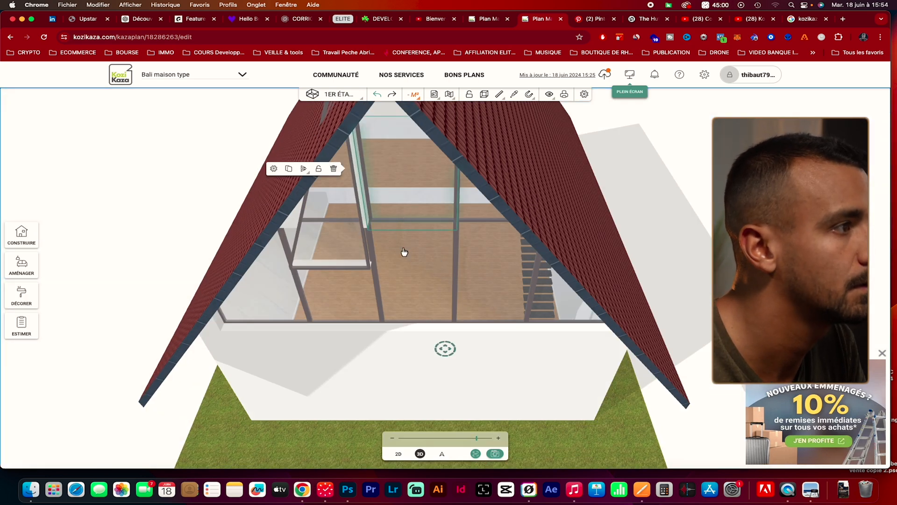
{"action": "left_click", "coordinate": [273, 170]}
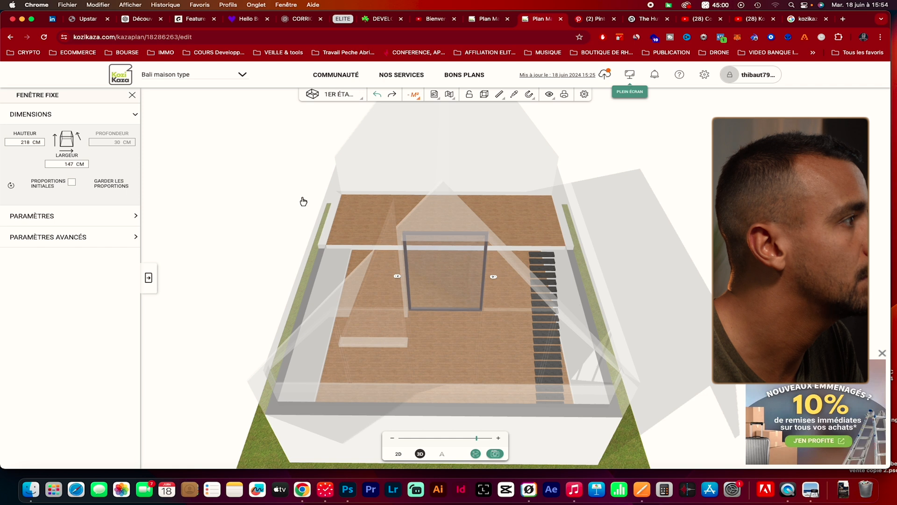
{"action": "left_click", "coordinate": [105, 214]}
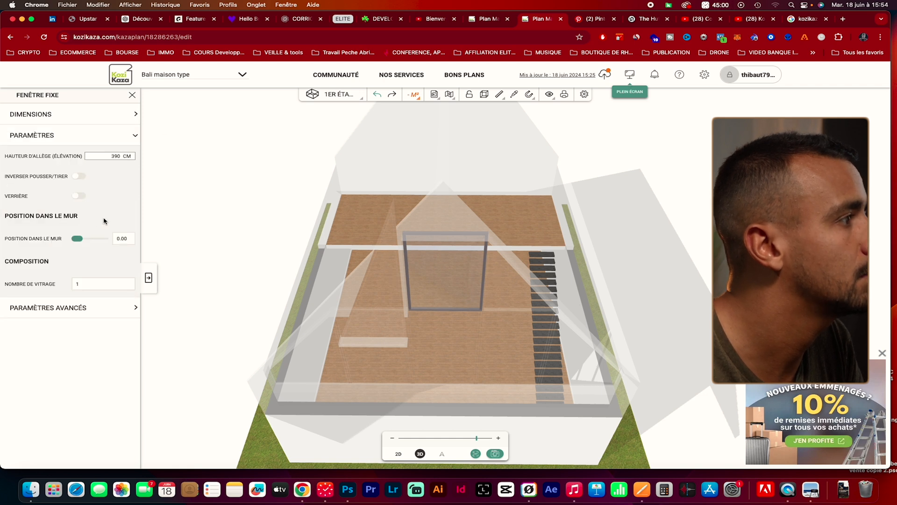
{"action": "left_click", "coordinate": [133, 95]}
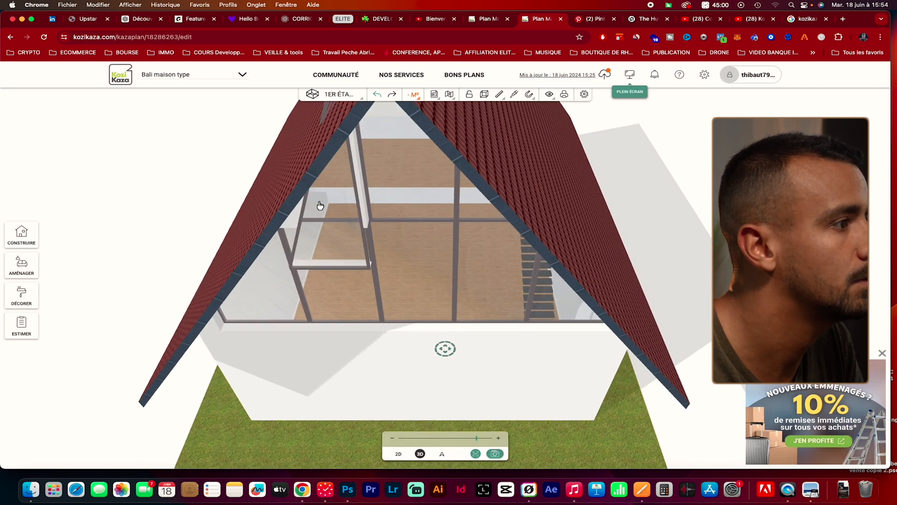
Step: Reopen the copied near-triangular window's settings and set its tall side (Hauteur B) to 218 cm
{"action": "left_click", "coordinate": [300, 219]}
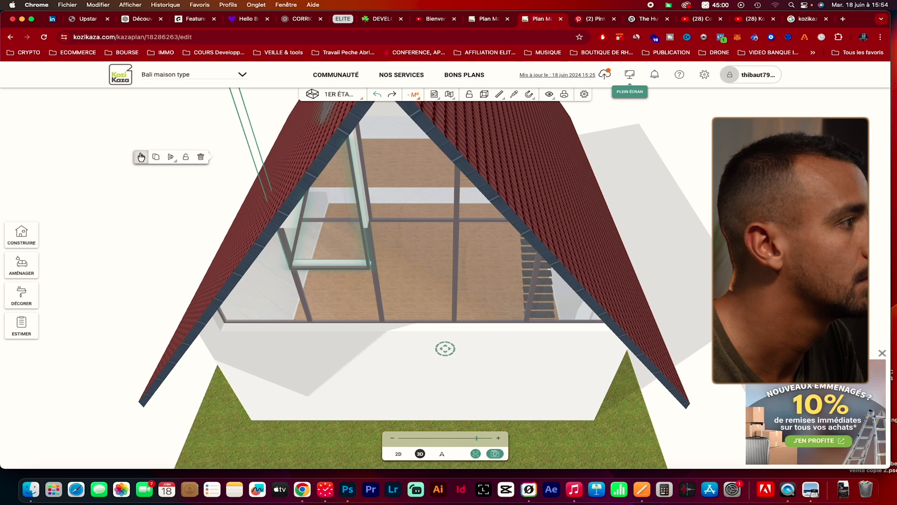
{"action": "left_click", "coordinate": [140, 157]}
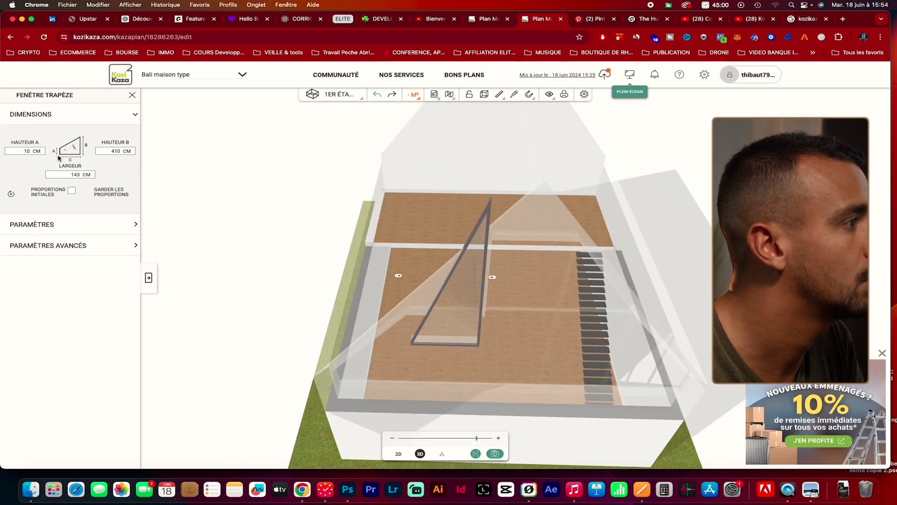
{"action": "left_click_drag", "start_coordinate": [455, 370], "coordinate": [452, 317]}
{"action": "double_click", "coordinate": [115, 151]}
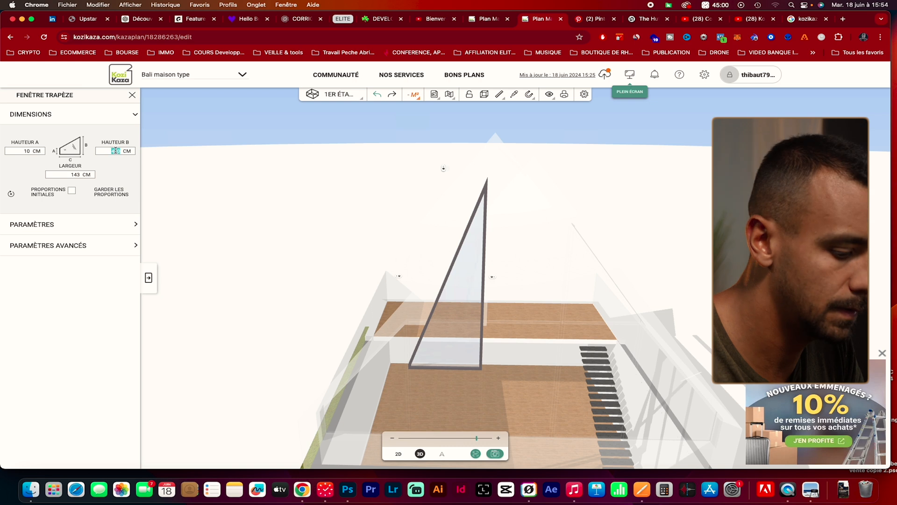
{"action": "type", "text": "218"}
{"action": "key", "text": "Return"}
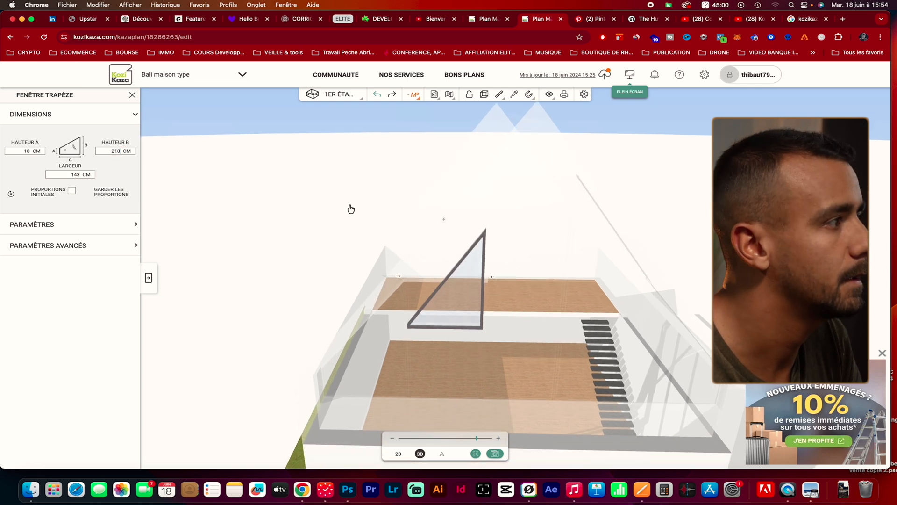
Step: Set the copied near-triangular window's sill height to 390 cm to match the central fixed window
{"action": "left_click", "coordinate": [128, 232]}
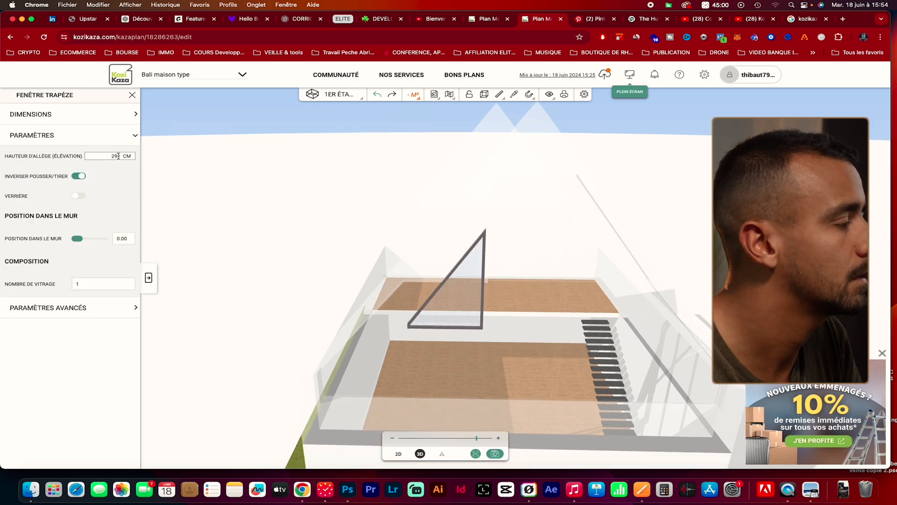
{"action": "type", "text": "390"}
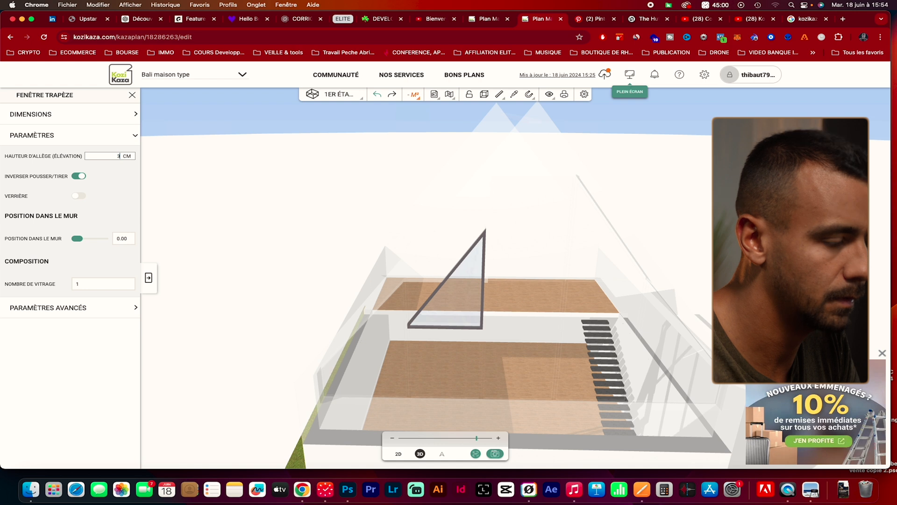
{"action": "key", "text": "Return"}
{"action": "left_click_drag", "start_coordinate": [526, 377], "coordinate": [524, 330]}
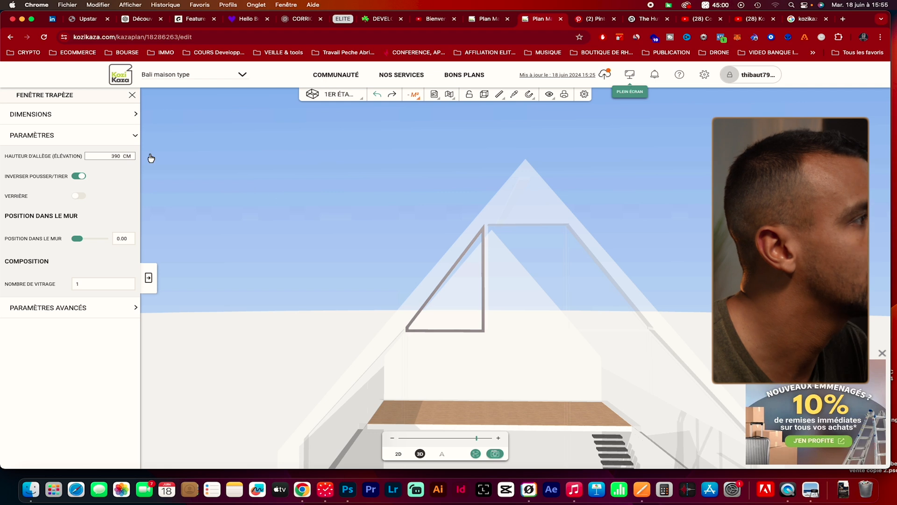
Step: Widen the near-triangular window slightly toward the central fixed window, close its settings and view the glazed gable from the front
{"action": "left_click", "coordinate": [47, 114]}
{"action": "left_click_drag", "start_coordinate": [494, 278], "coordinate": [496, 279]}
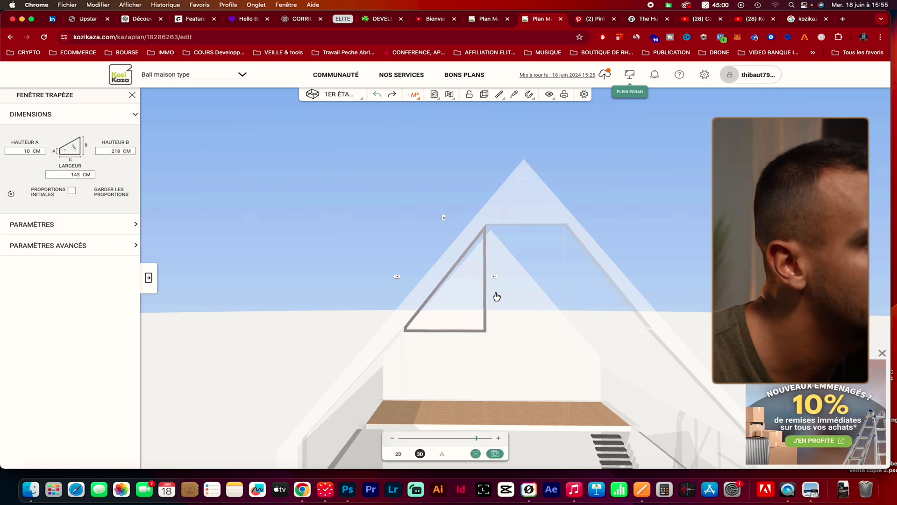
{"action": "left_click", "coordinate": [678, 252]}
{"action": "left_click_drag", "start_coordinate": [678, 252], "coordinate": [601, 343]}
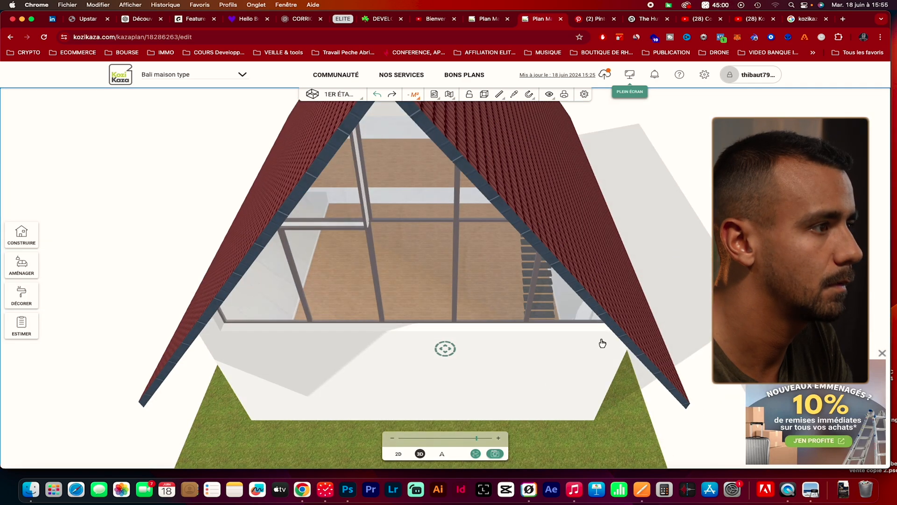
{"action": "left_click_drag", "start_coordinate": [395, 371], "coordinate": [366, 280]}
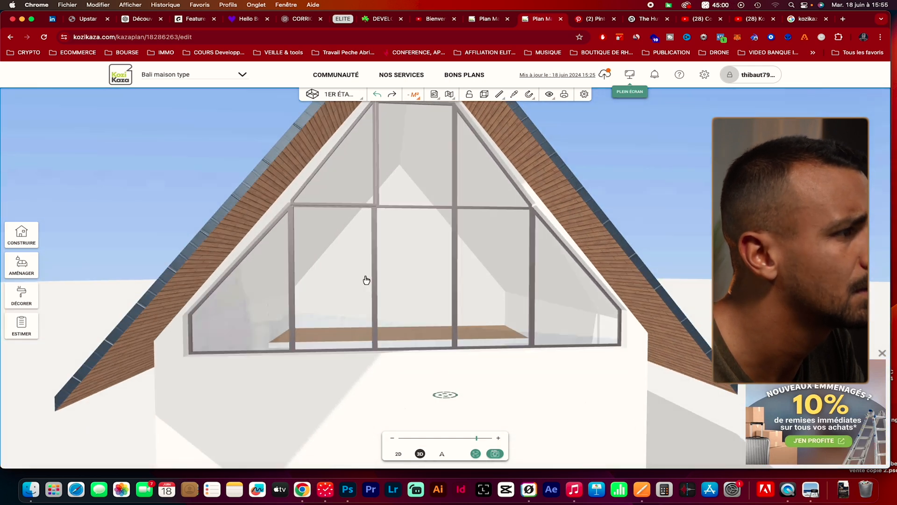
Step: Toggle the Inverser pousser/tirer setting of the upper left near-triangular window in the gable
{"action": "left_click", "coordinate": [356, 205]}
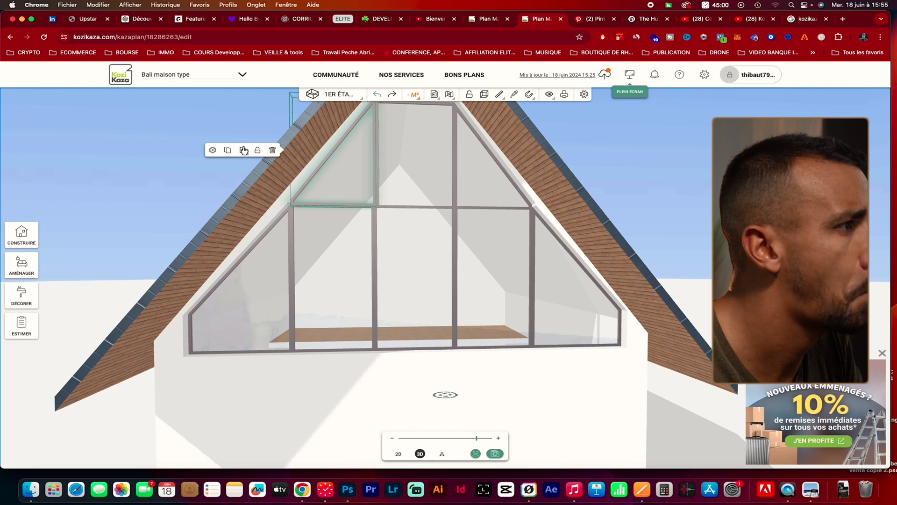
{"action": "left_click", "coordinate": [392, 453]}
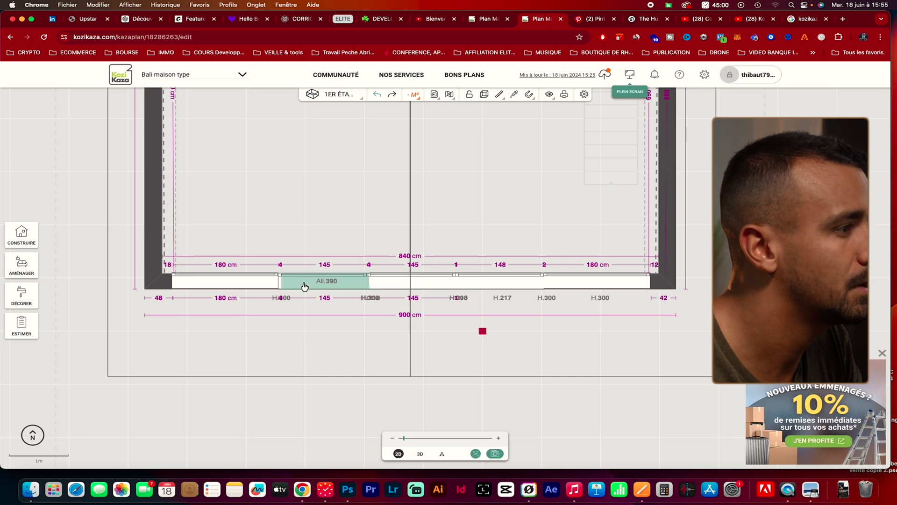
{"action": "left_click", "coordinate": [420, 453]}
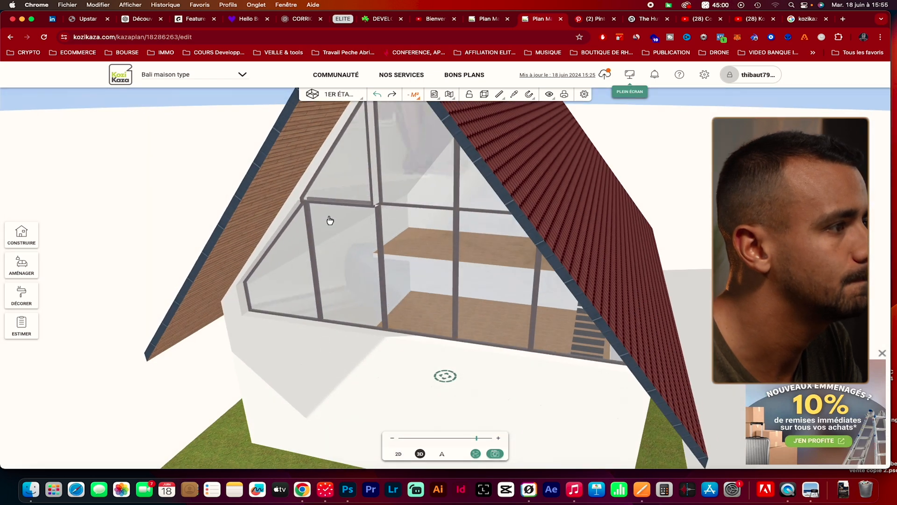
{"action": "left_click", "coordinate": [345, 204]}
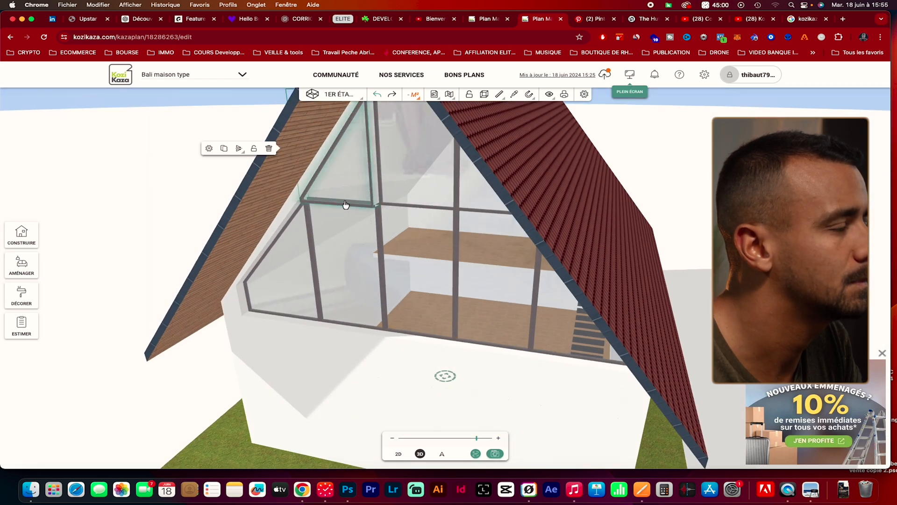
{"action": "left_click", "coordinate": [213, 151]}
{"action": "left_click", "coordinate": [112, 225]}
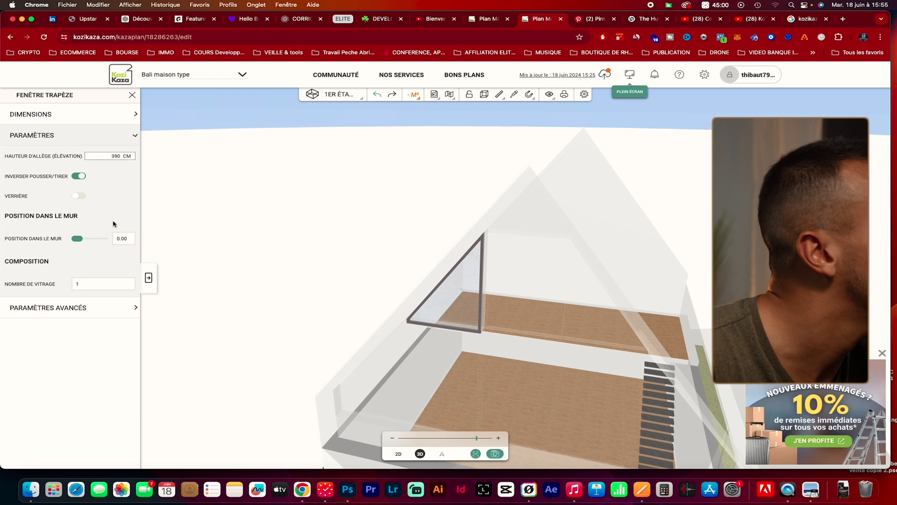
{"action": "left_click", "coordinate": [79, 176]}
{"action": "left_click_drag", "start_coordinate": [551, 390], "coordinate": [456, 435]}
Step: Examine in plan and in 3D how the upper left near-triangular window lines up with the central fixed window, including its dimensions
{"action": "left_click", "coordinate": [398, 454]}
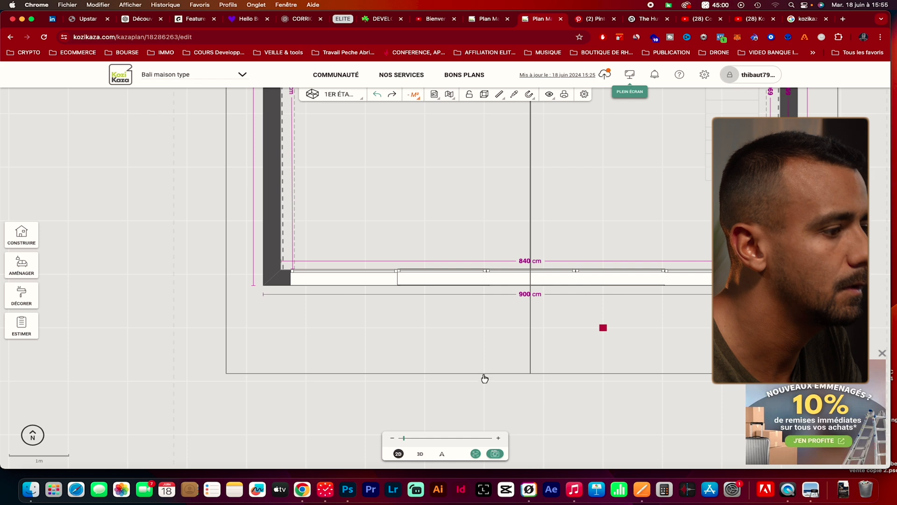
{"action": "left_click", "coordinate": [420, 454]}
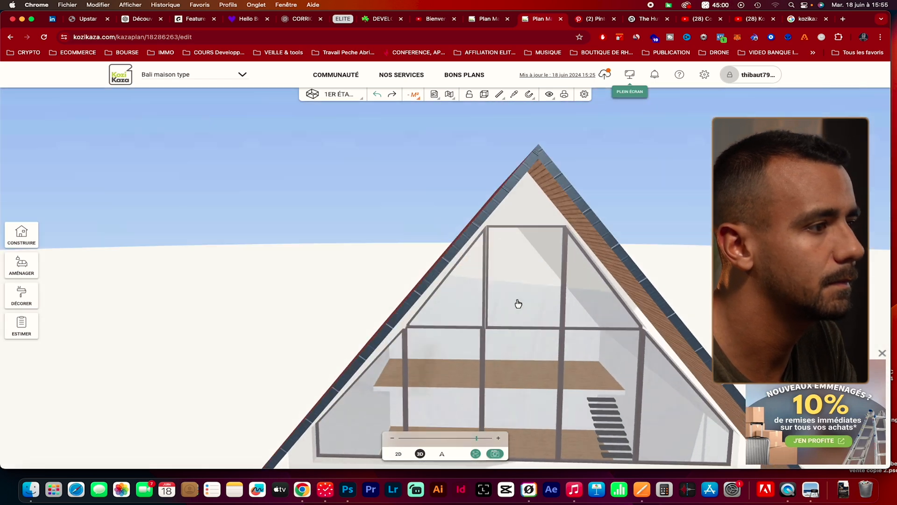
{"action": "mouse_move", "coordinate": [496, 306]}
{"action": "left_mouse_down"}
{"action": "mouse_move", "coordinate": [521, 281]}
{"action": "mouse_move", "coordinate": [515, 305]}
{"action": "left_mouse_up"}
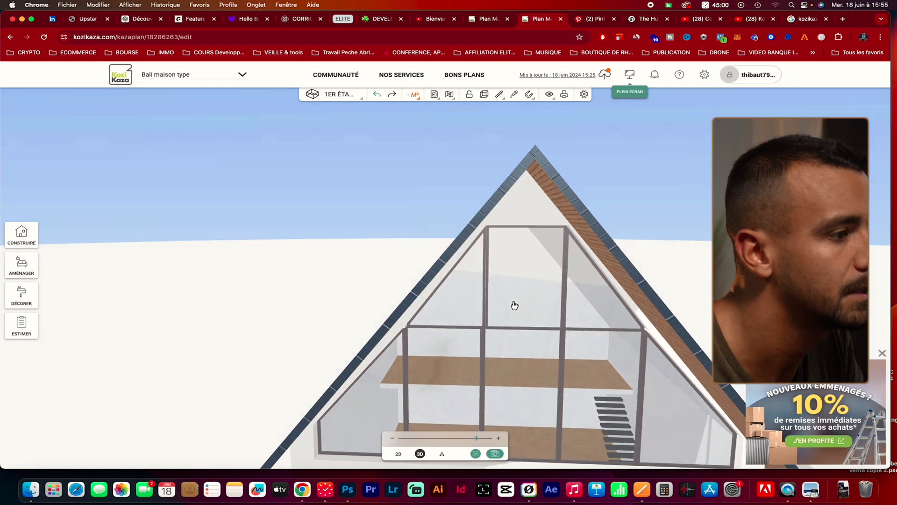
{"action": "left_click", "coordinate": [481, 324]}
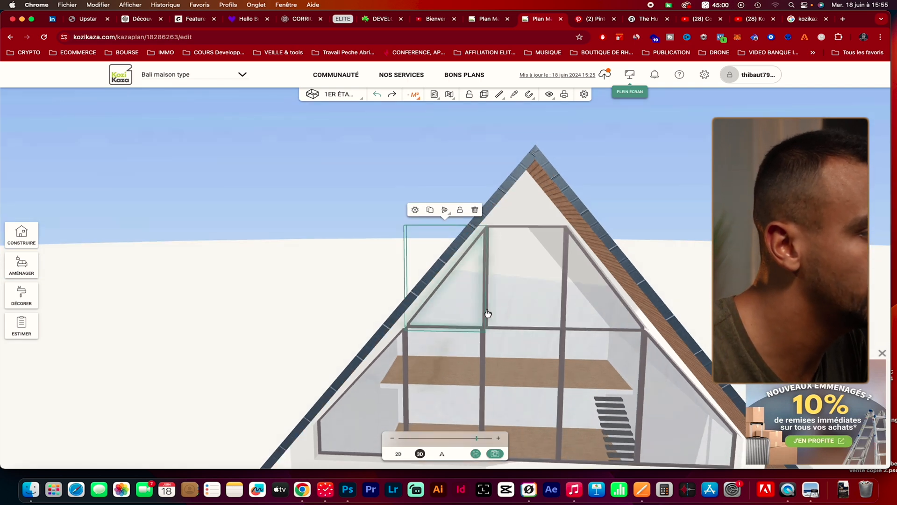
{"action": "left_click", "coordinate": [415, 211]}
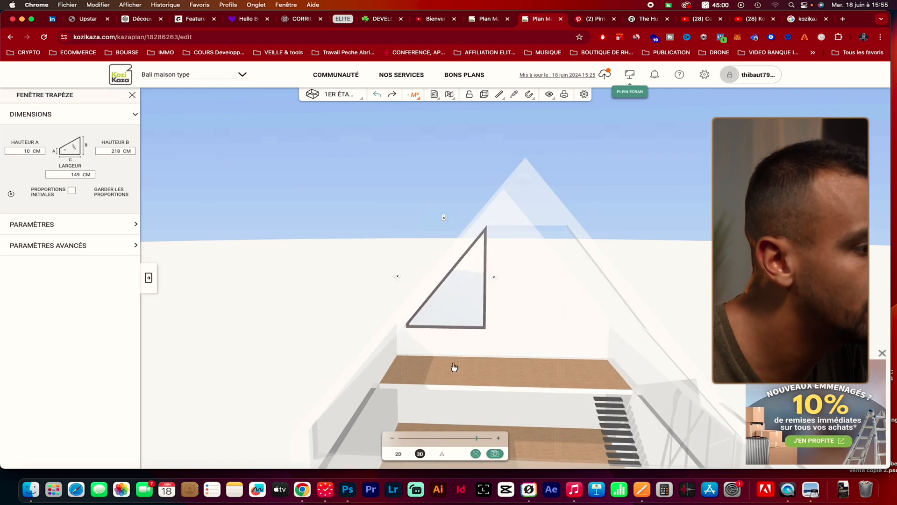
{"action": "left_click", "coordinate": [401, 452]}
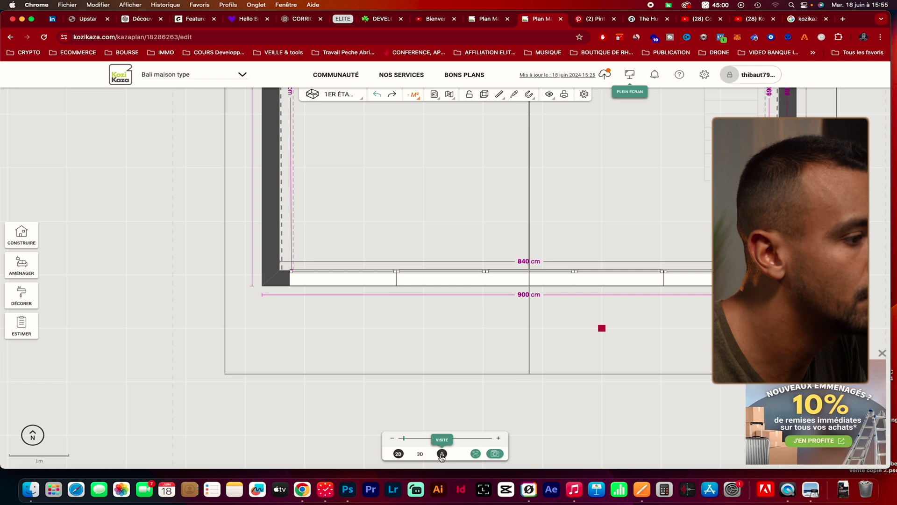
{"action": "left_click", "coordinate": [421, 453]}
{"action": "left_click_drag", "start_coordinate": [528, 373], "coordinate": [510, 288]}
{"action": "scroll", "coordinate": [510, 288], "scroll_direction": "down", "scroll_amount": 10}
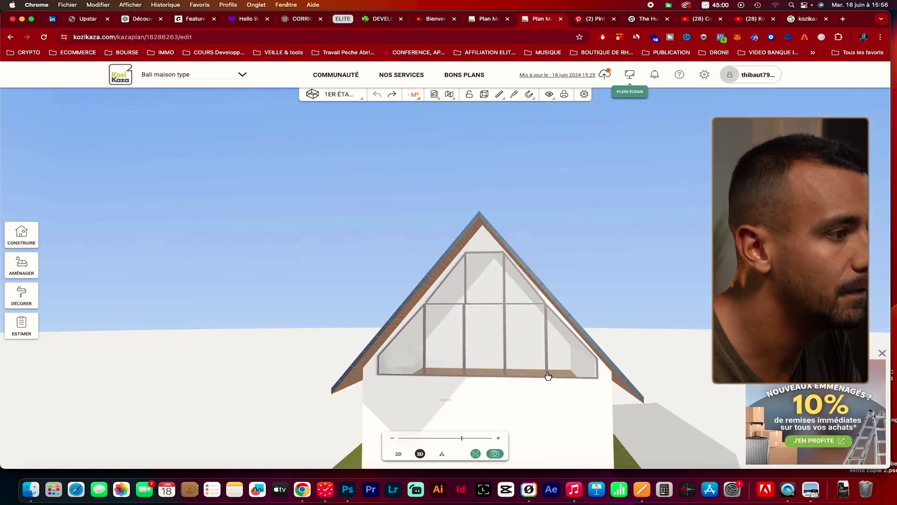
{"action": "scroll", "coordinate": [466, 320], "scroll_direction": "up", "scroll_amount": 8}
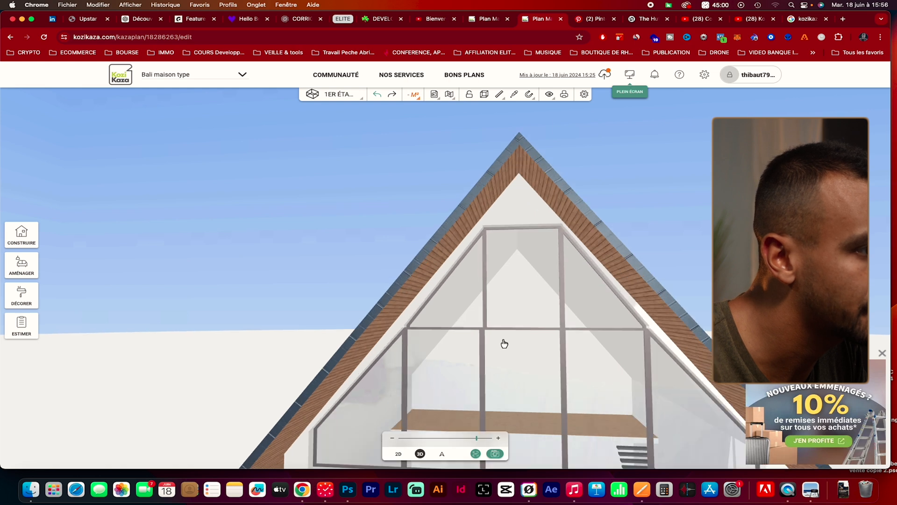
Step: Narrow the upper left near-triangular window to about 144 cm by moving its edge away from the central fixed window
{"action": "left_click", "coordinate": [498, 354]}
{"action": "left_click", "coordinate": [497, 297]}
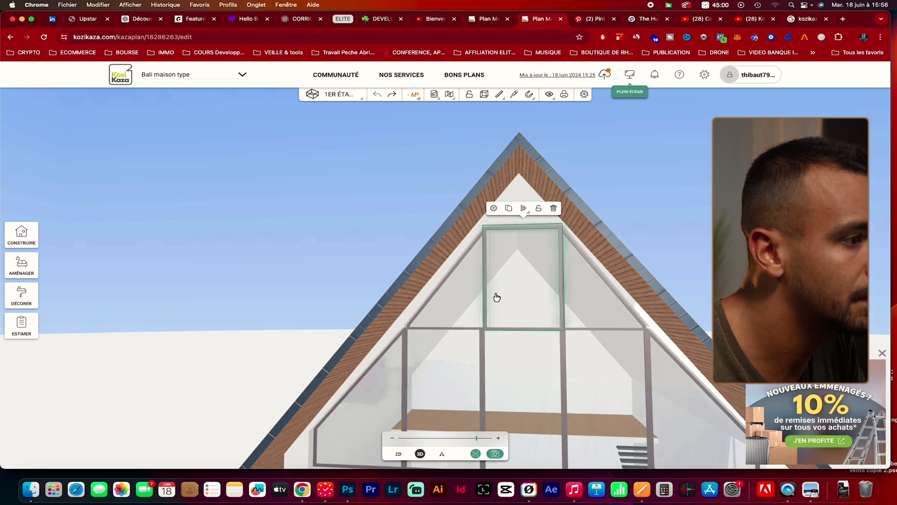
{"action": "left_click", "coordinate": [468, 283]}
{"action": "left_click", "coordinate": [446, 216]}
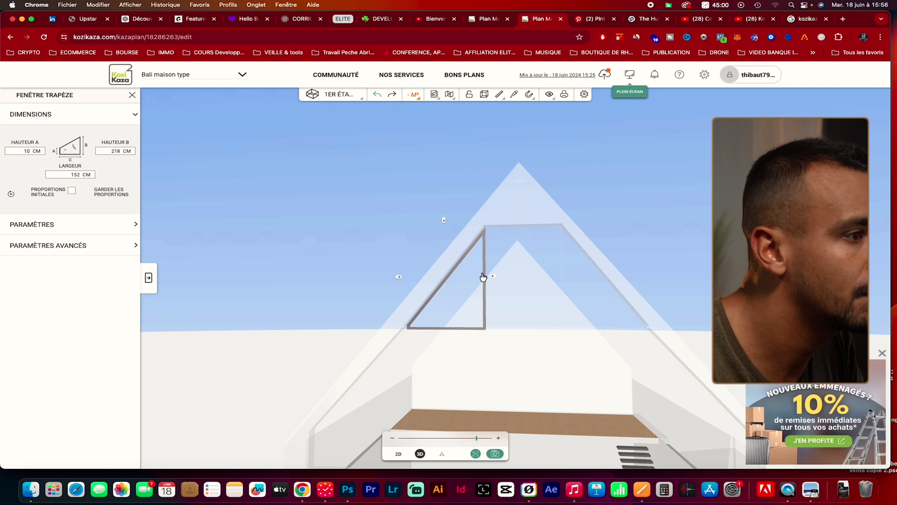
{"action": "left_click_drag", "start_coordinate": [491, 279], "coordinate": [488, 279]}
{"action": "left_click_drag", "start_coordinate": [530, 390], "coordinate": [541, 385]}
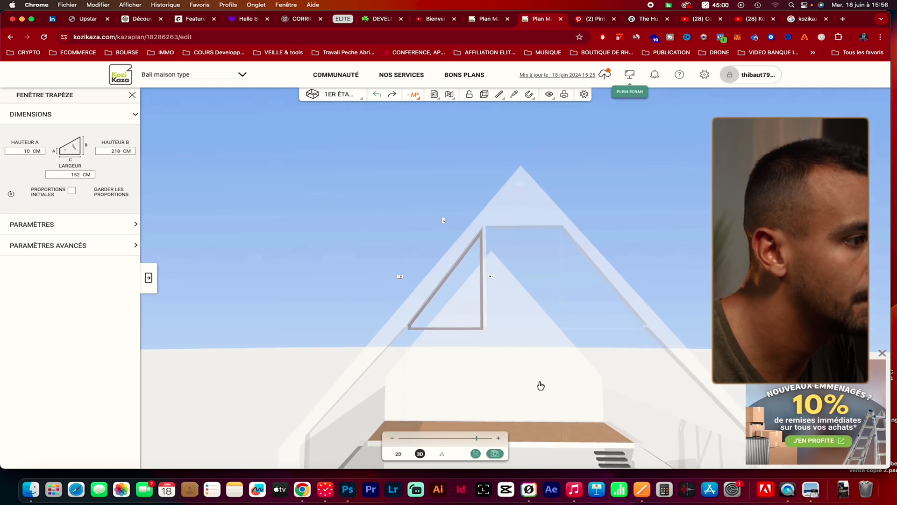
{"action": "left_click", "coordinate": [514, 297]}
Step: Widen the upper central fixed window to about 153 cm toward the left near-triangular window
{"action": "left_click", "coordinate": [520, 303]}
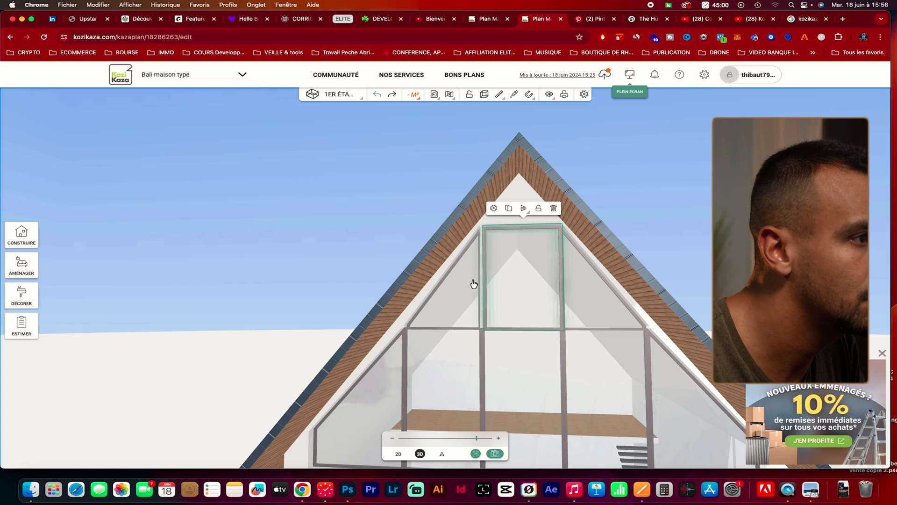
{"action": "left_click", "coordinate": [494, 209]}
{"action": "left_click_drag", "start_coordinate": [402, 281], "coordinate": [399, 281]}
{"action": "left_click_drag", "start_coordinate": [437, 369], "coordinate": [458, 358]}
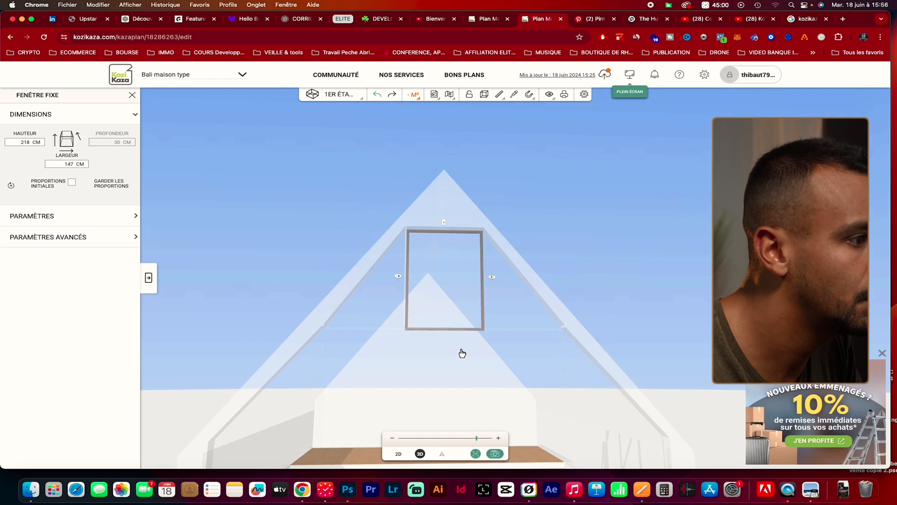
{"action": "scroll", "coordinate": [407, 387], "scroll_direction": "up", "scroll_amount": 3}
{"action": "mouse_move", "coordinate": [407, 387]}
{"action": "left_mouse_down"}
{"action": "mouse_move", "coordinate": [414, 375]}
{"action": "mouse_move", "coordinate": [404, 383]}
{"action": "left_mouse_up"}
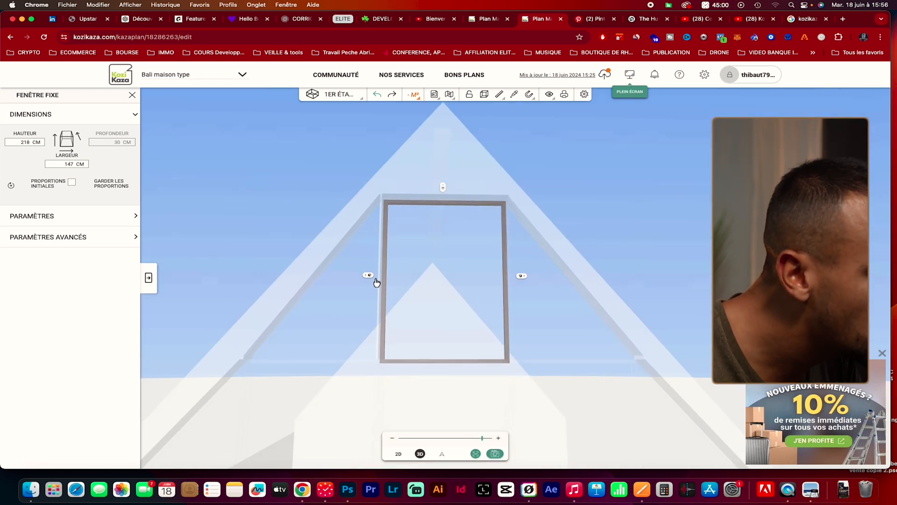
{"action": "left_click_drag", "start_coordinate": [369, 276], "coordinate": [370, 283]}
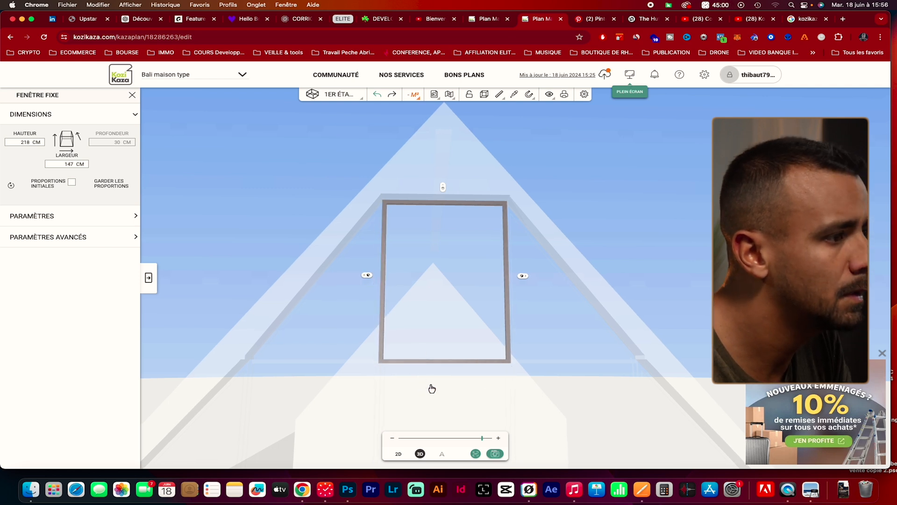
{"action": "left_click", "coordinate": [432, 389]}
{"action": "left_click", "coordinate": [527, 358]}
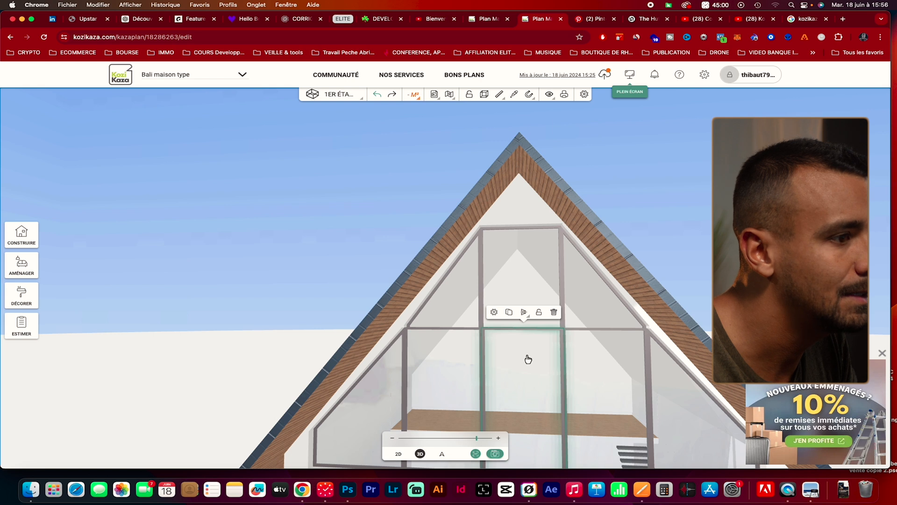
{"action": "left_click", "coordinate": [685, 281]}
Step: Narrow the upper central fixed window to about 147 cm by moving its left edge inward
{"action": "left_click_drag", "start_coordinate": [709, 262], "coordinate": [730, 256]}
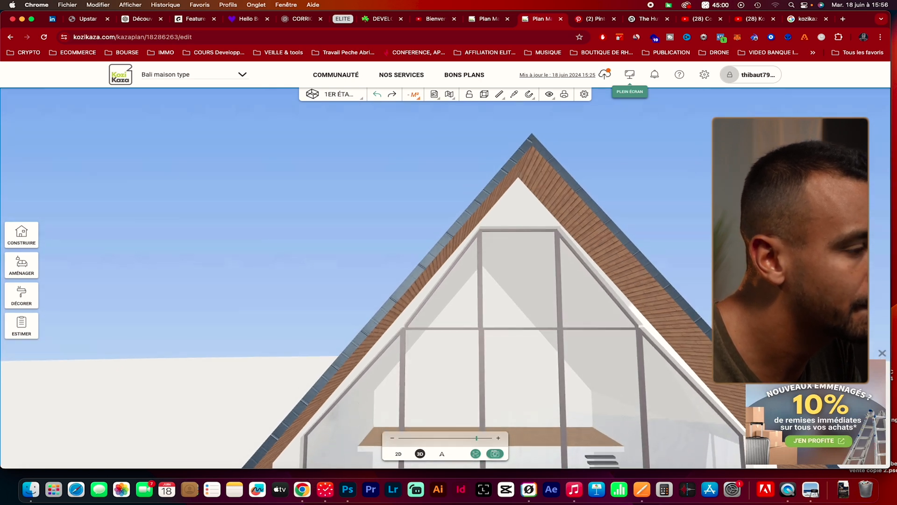
{"action": "left_click", "coordinate": [489, 309]}
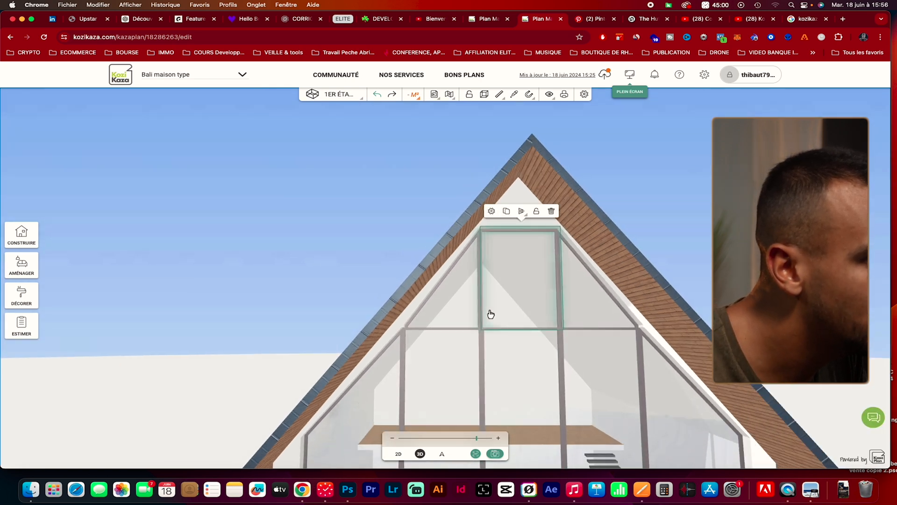
{"action": "left_click", "coordinate": [491, 211]}
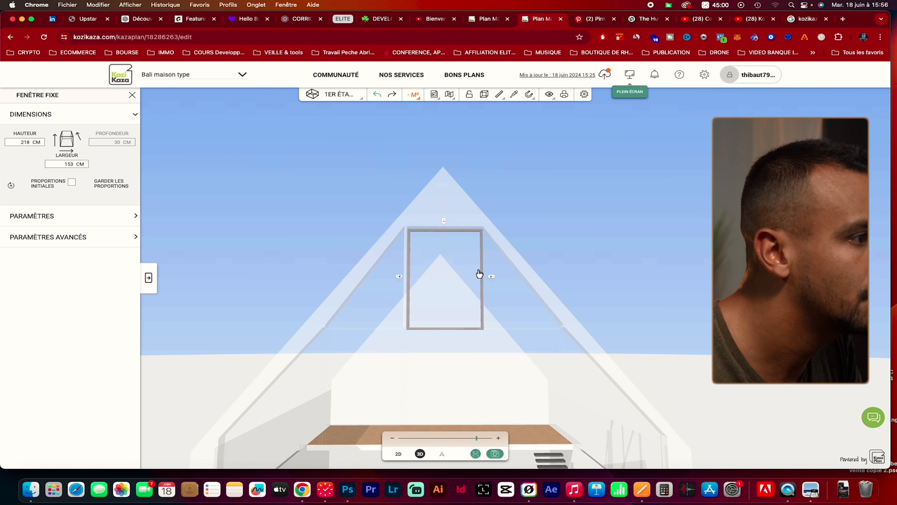
{"action": "key", "text": "Escape"}
Step: Widen the upper left near-triangular window to about 150 cm toward the central fixed window
{"action": "left_click", "coordinate": [447, 307]}
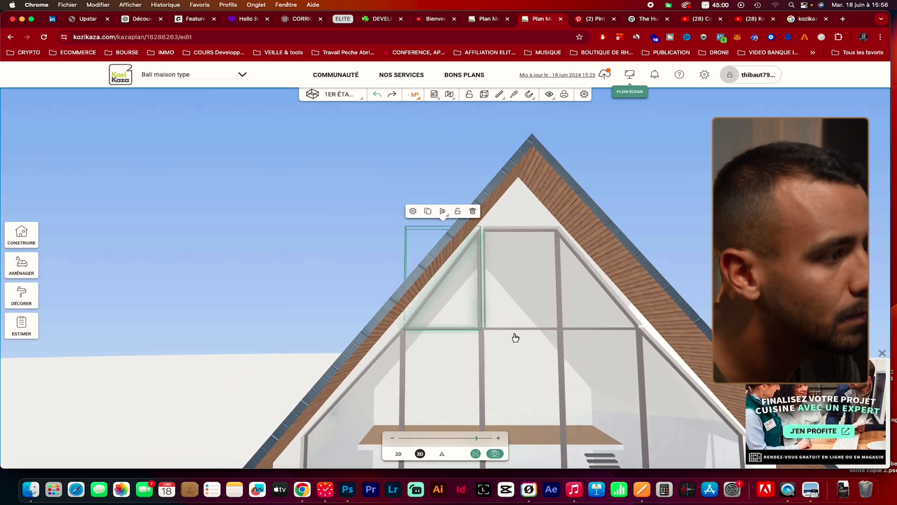
{"action": "left_click", "coordinate": [414, 211]}
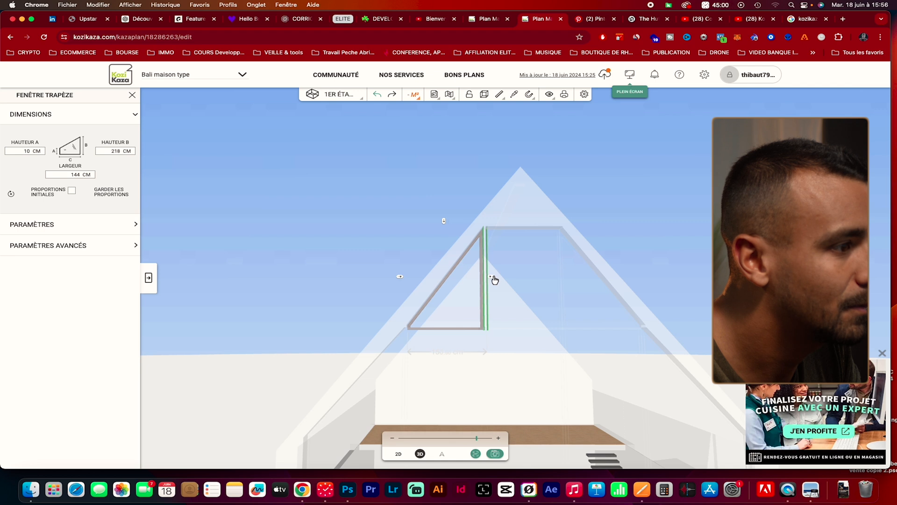
{"action": "left_click", "coordinate": [651, 230]}
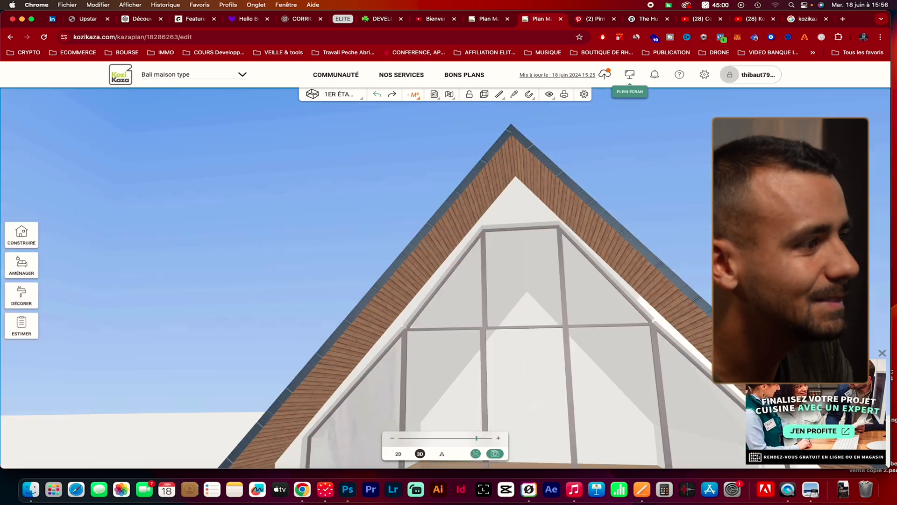
{"action": "left_click_drag", "start_coordinate": [690, 296], "coordinate": [701, 288]}
Step: Reduce the upper left near-triangular window's width to about 145 cm on its tall side
{"action": "left_click", "coordinate": [471, 326]}
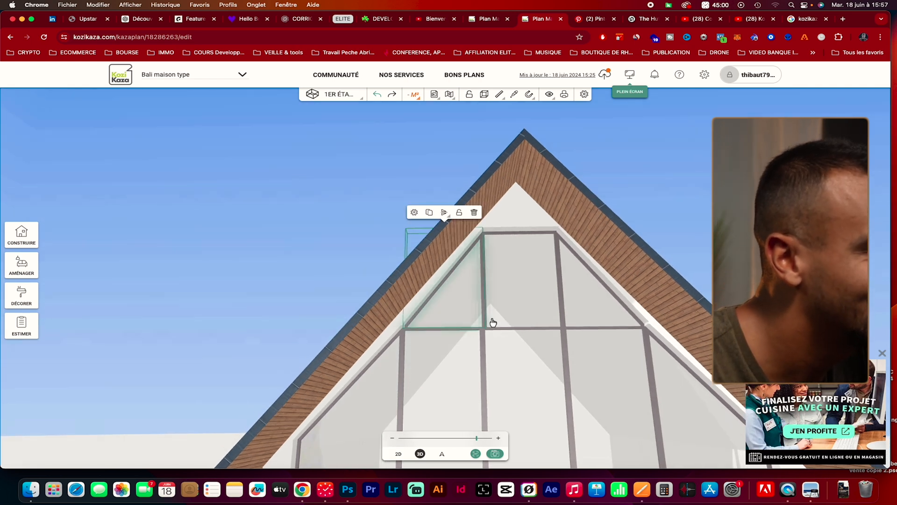
{"action": "left_click", "coordinate": [414, 212]}
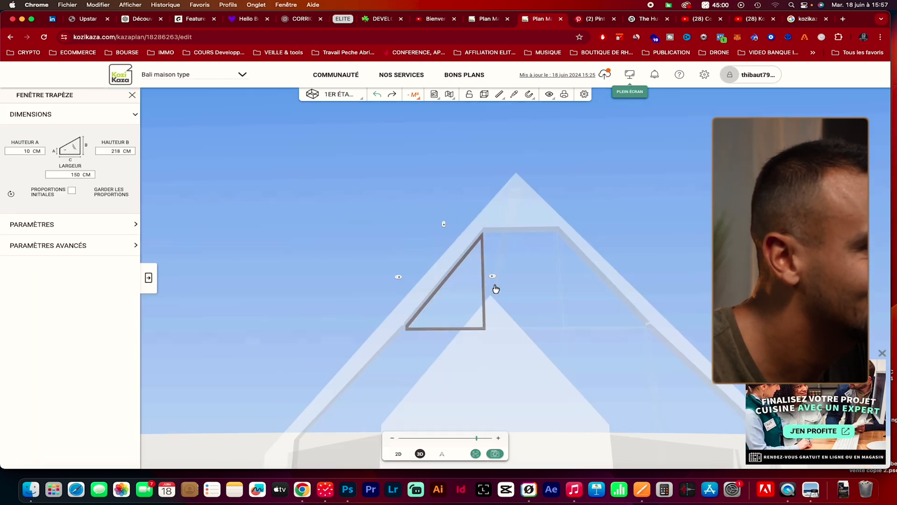
{"action": "left_click_drag", "start_coordinate": [491, 278], "coordinate": [488, 278]}
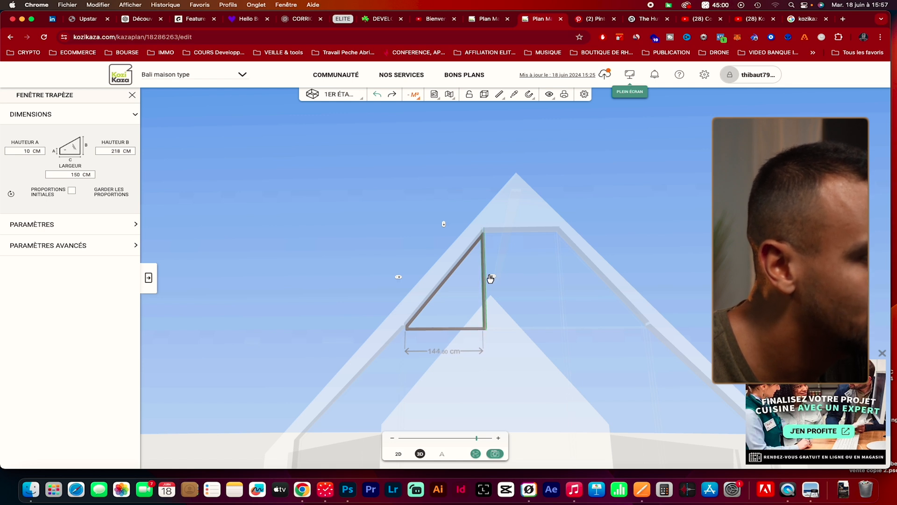
Step: Close the gap beside the upper central fixed window by extending the left near-triangular window's tall side to meet its frame
{"action": "left_click", "coordinate": [508, 296]}
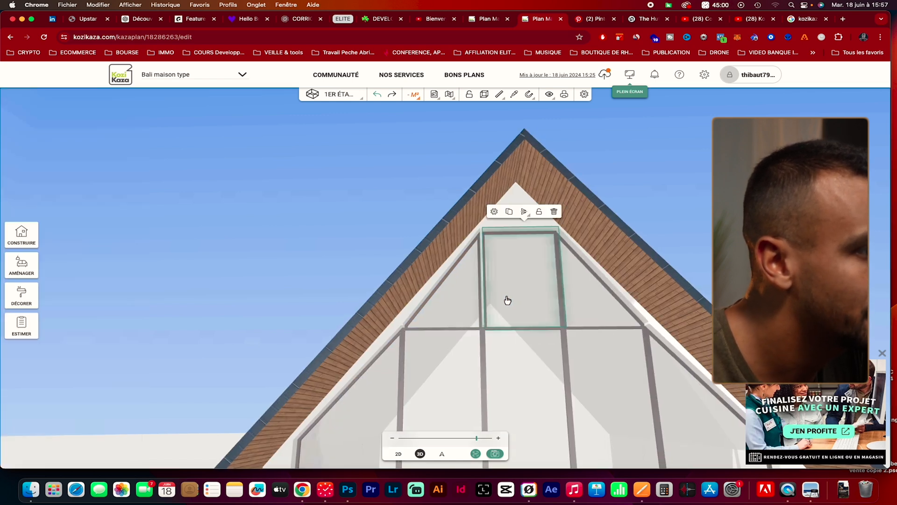
{"action": "left_click", "coordinate": [494, 211]}
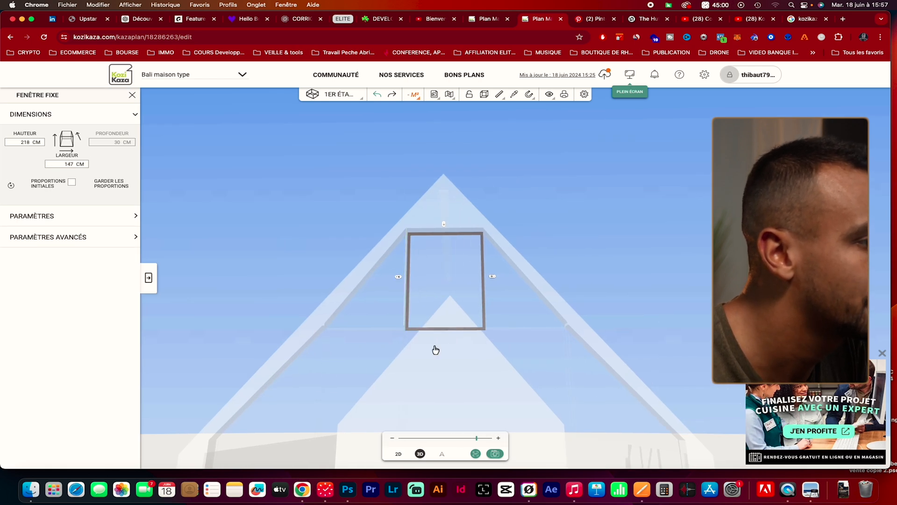
{"action": "left_click", "coordinate": [442, 354]}
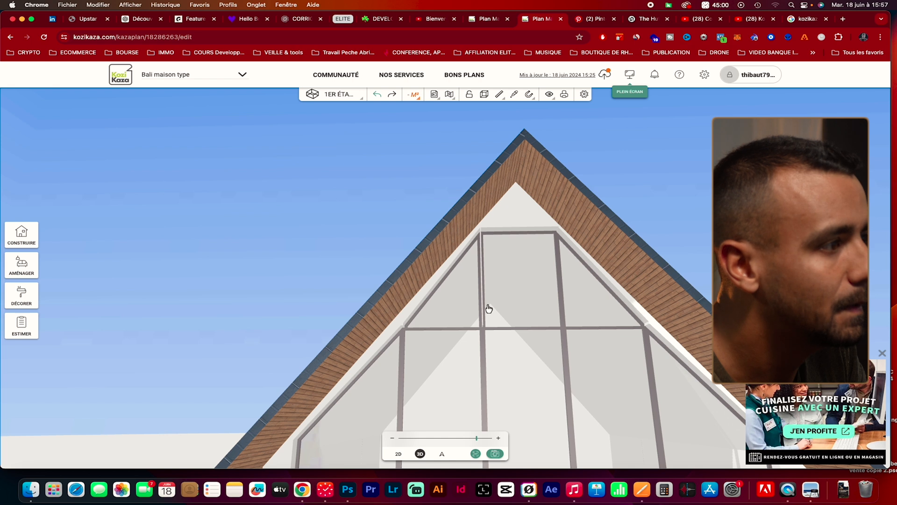
{"action": "left_click", "coordinate": [471, 297]}
{"action": "left_click", "coordinate": [413, 212]}
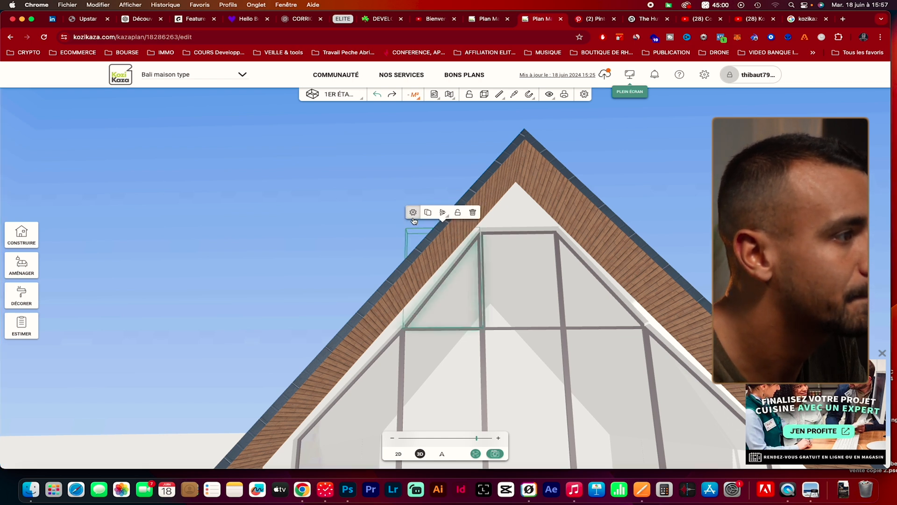
{"action": "left_click_drag", "start_coordinate": [491, 278], "coordinate": [493, 278]}
{"action": "scroll", "coordinate": [532, 328], "scroll_direction": "down", "scroll_amount": 2}
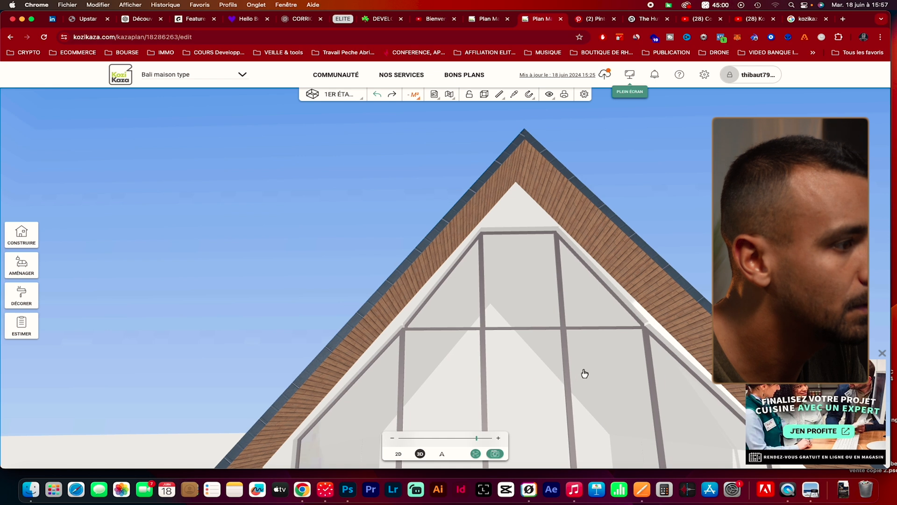
Step: Examine the frame joints between the upper central fixed window and the neighbouring windows from near and far
{"action": "scroll", "coordinate": [575, 372], "scroll_direction": "down", "scroll_amount": 3}
{"action": "left_click_drag", "start_coordinate": [564, 379], "coordinate": [538, 423]}
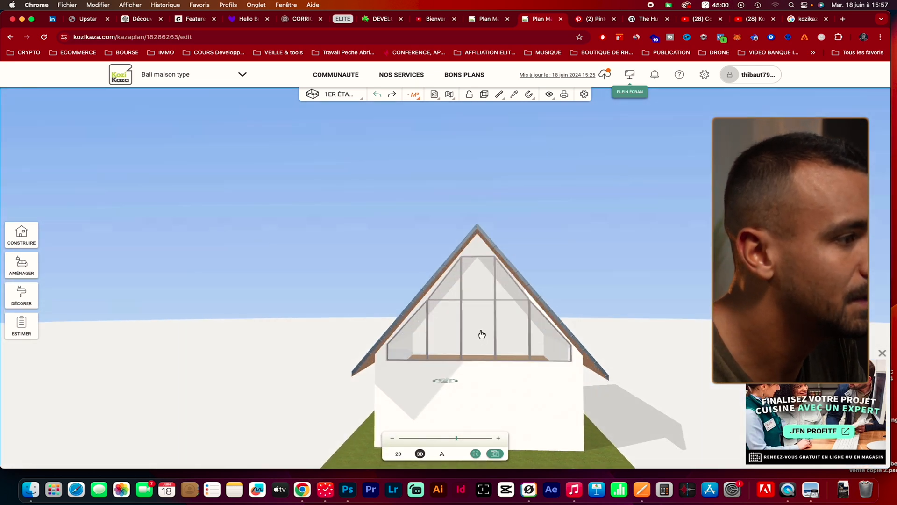
{"action": "scroll", "coordinate": [482, 334], "scroll_direction": "up", "scroll_amount": 5}
{"action": "scroll", "coordinate": [511, 351], "scroll_direction": "up", "scroll_amount": 2}
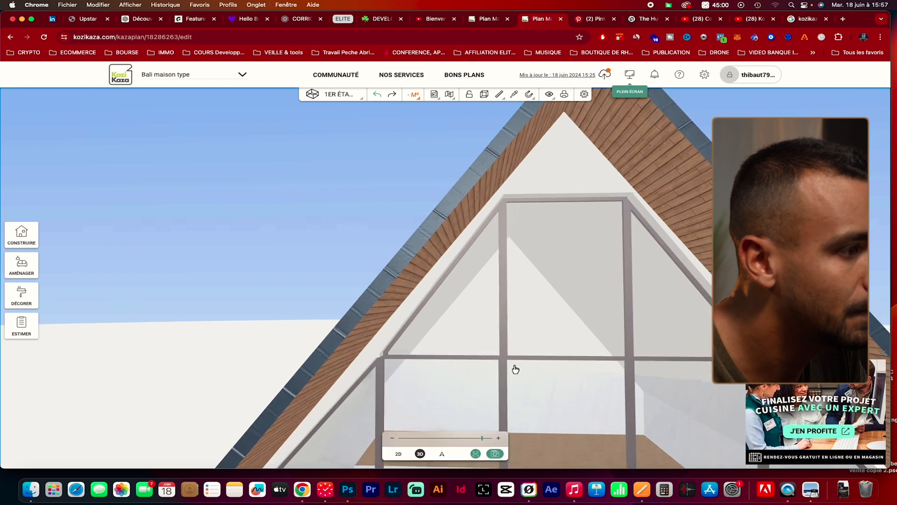
{"action": "left_click", "coordinate": [481, 335]}
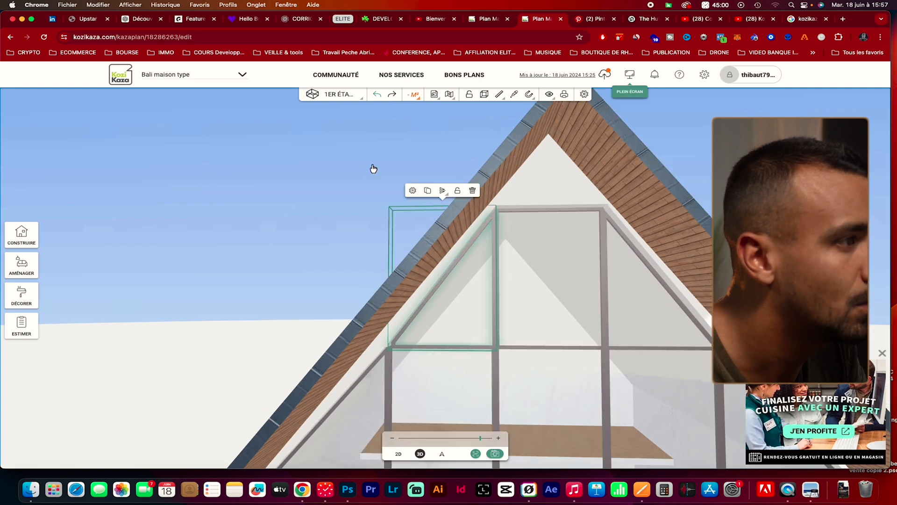
{"action": "left_click", "coordinate": [538, 287]}
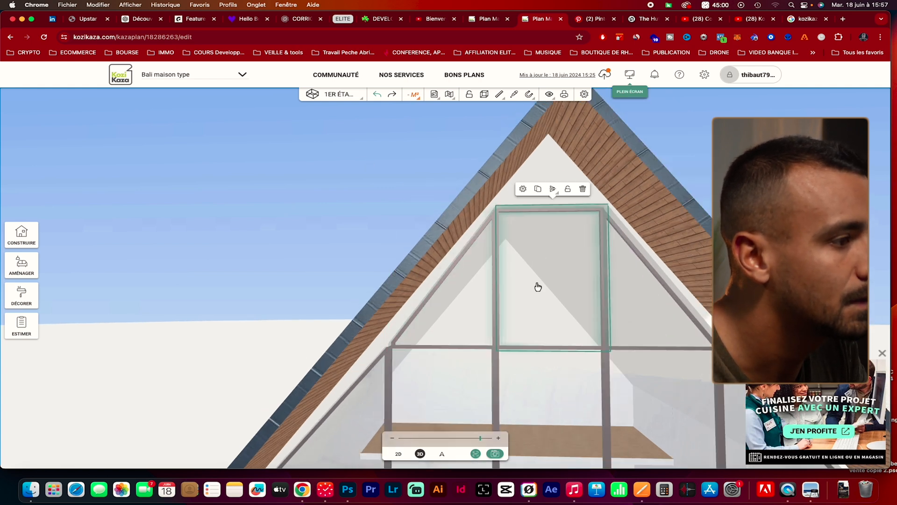
{"action": "scroll", "coordinate": [515, 336], "scroll_direction": "up", "scroll_amount": 1}
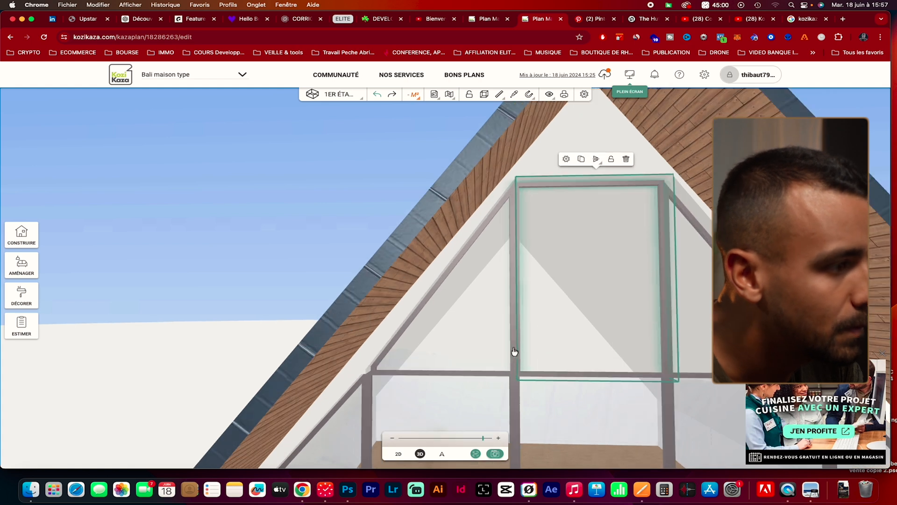
{"action": "left_click", "coordinate": [569, 396]}
{"action": "left_click", "coordinate": [560, 339]}
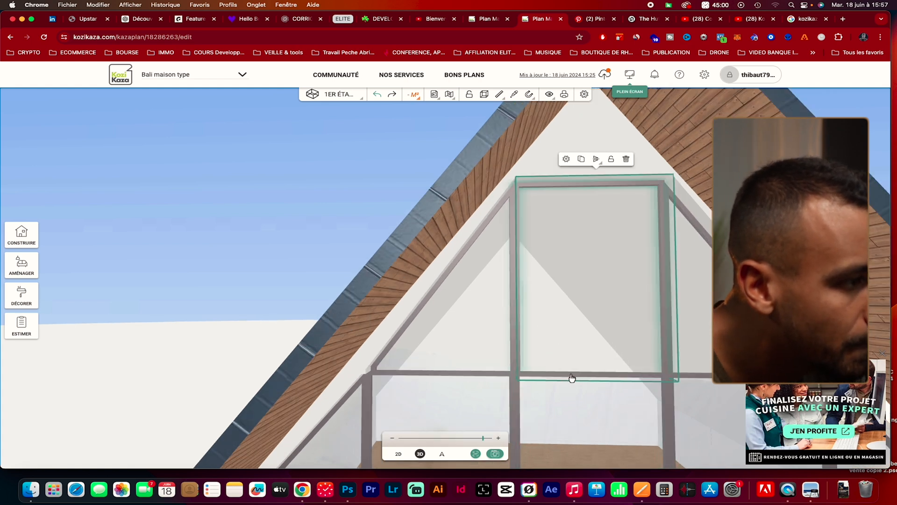
{"action": "left_click", "coordinate": [692, 277]}
{"action": "left_click", "coordinate": [603, 327]}
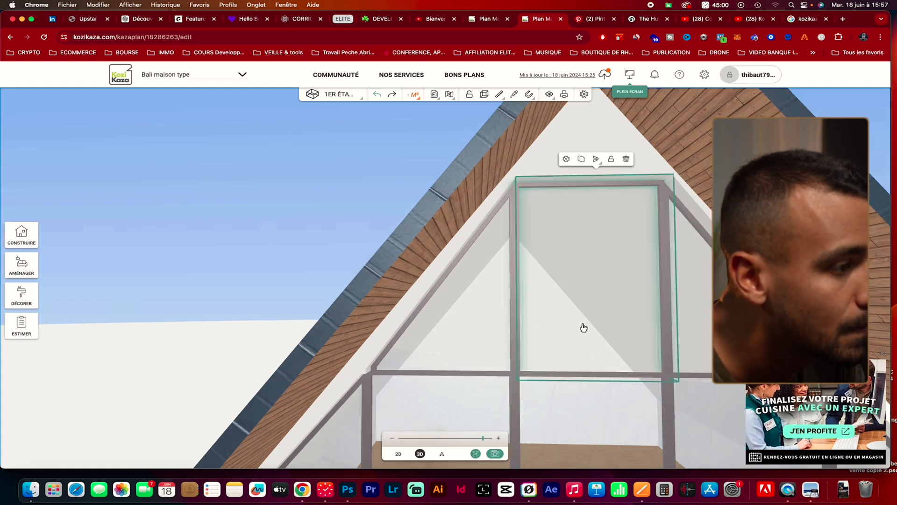
Step: Narrow the upper central fixed window slightly by moving its left edge inward
{"action": "left_click", "coordinate": [566, 159]}
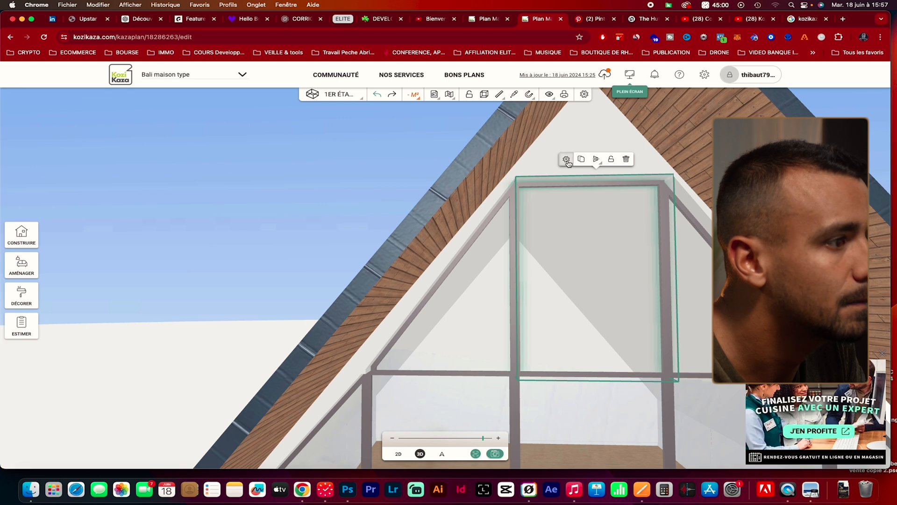
{"action": "left_click_drag", "start_coordinate": [358, 279], "coordinate": [359, 280]}
{"action": "left_click", "coordinate": [404, 377]}
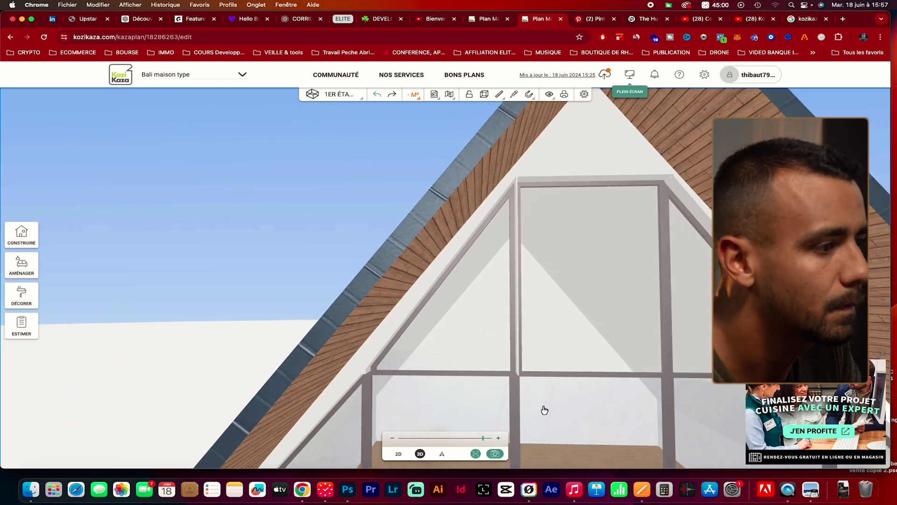
Step: Widen the upper left near-triangular window to about 147 cm toward the central fixed window
{"action": "left_click", "coordinate": [542, 339]}
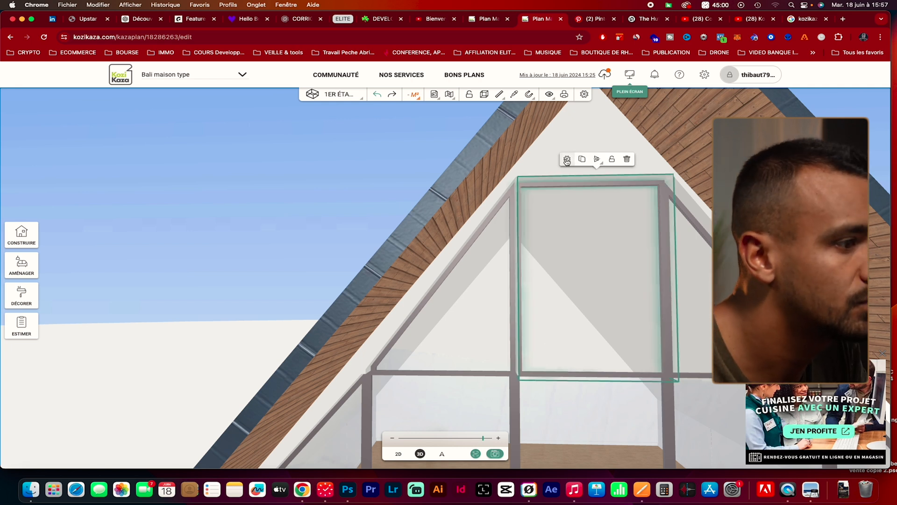
{"action": "left_click", "coordinate": [509, 287]}
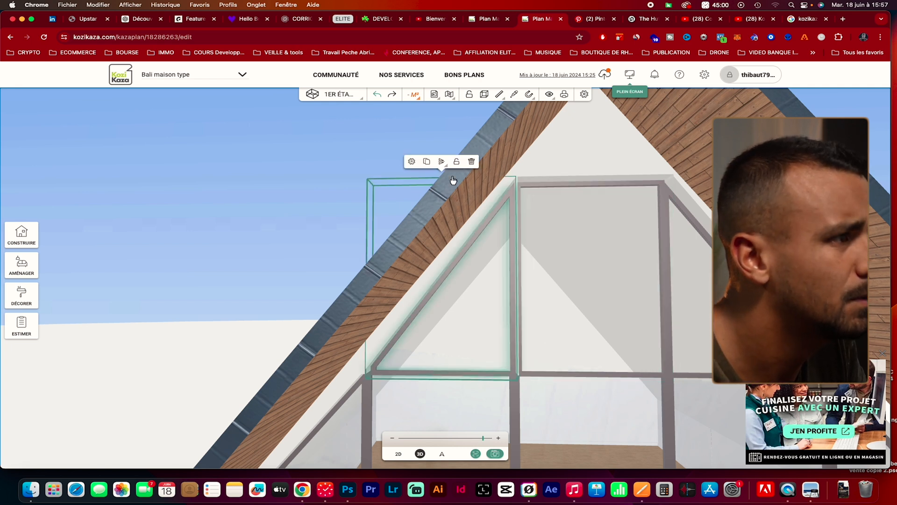
{"action": "left_click", "coordinate": [411, 161]}
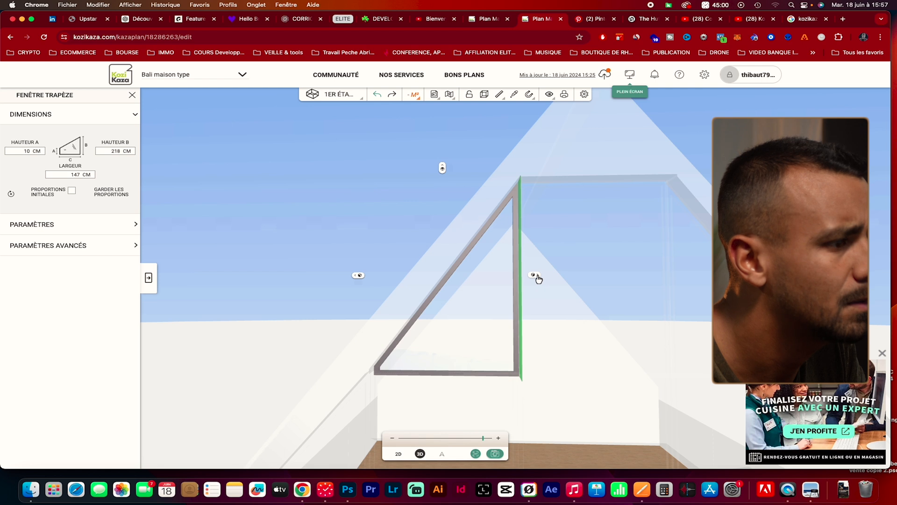
{"action": "left_click_drag", "start_coordinate": [537, 275], "coordinate": [540, 277]}
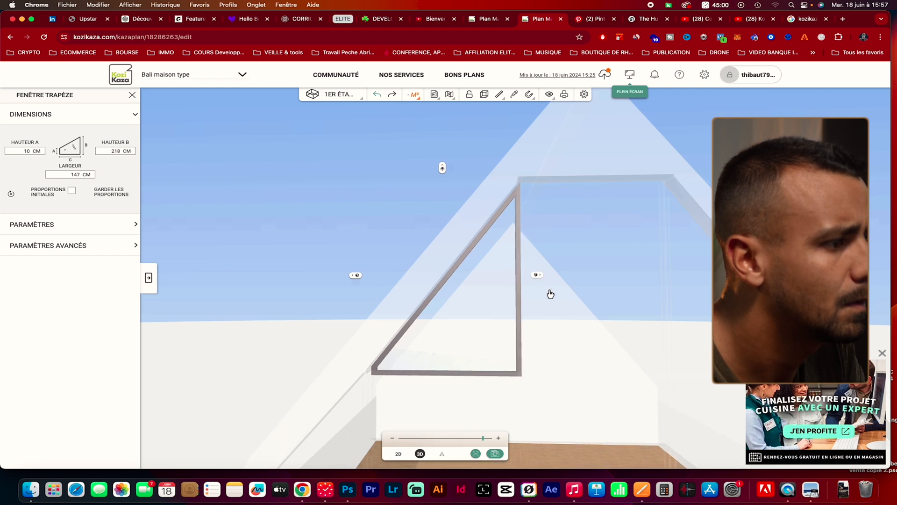
{"action": "left_click", "coordinate": [575, 346]}
Step: Pull the tall side of the upper left near-triangular window slightly back from the central fixed window
{"action": "left_click", "coordinate": [487, 319]}
{"action": "left_click_drag", "start_coordinate": [532, 271], "coordinate": [528, 278]}
{"action": "left_click", "coordinate": [596, 296]}
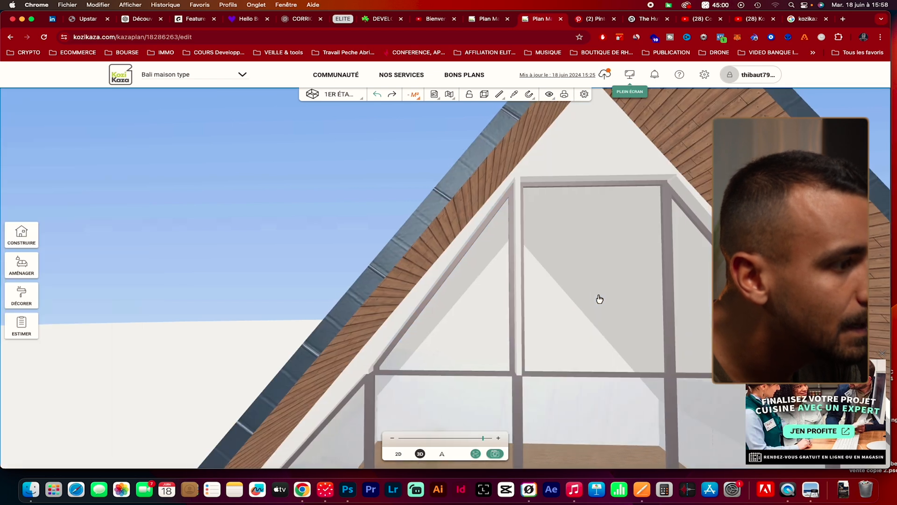
Step: Widen the upper central fixed window to about 150 cm by moving its left edge outward
{"action": "left_click", "coordinate": [587, 316]}
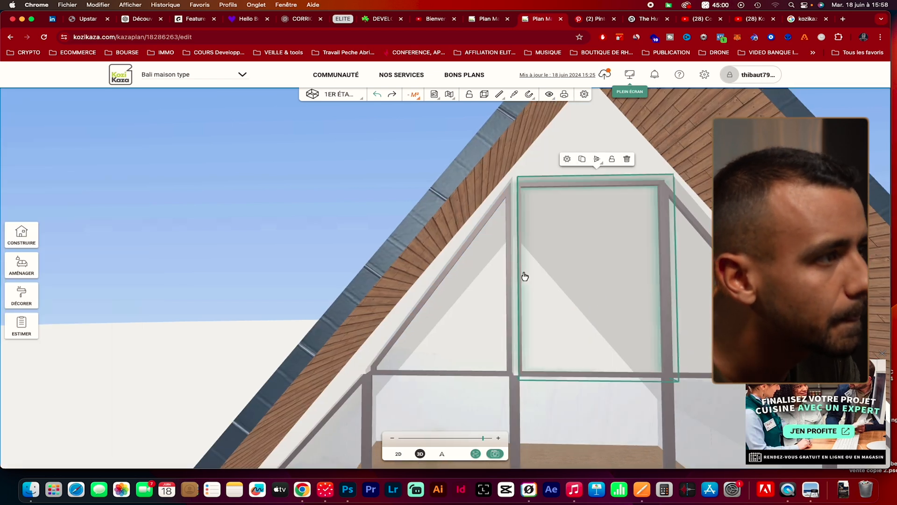
{"action": "left_click", "coordinate": [567, 160]}
{"action": "left_click_drag", "start_coordinate": [358, 275], "coordinate": [356, 278]}
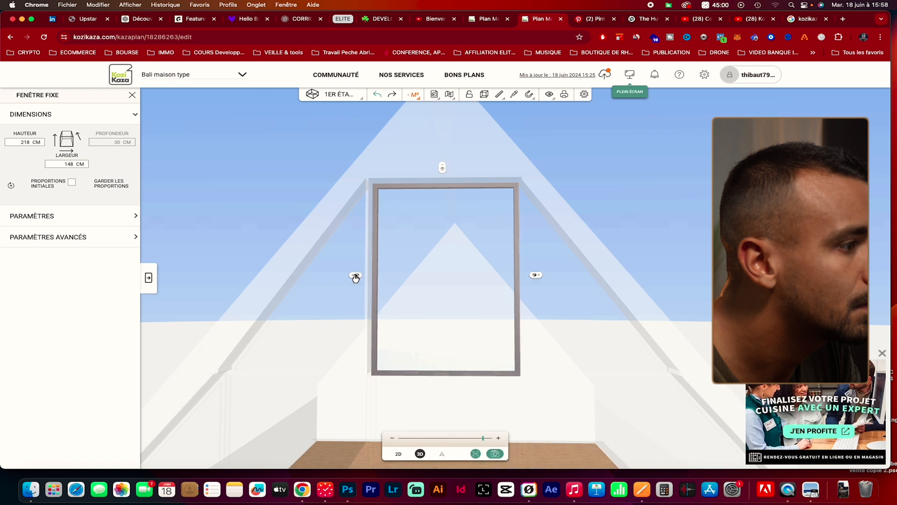
{"action": "left_click", "coordinate": [646, 214]}
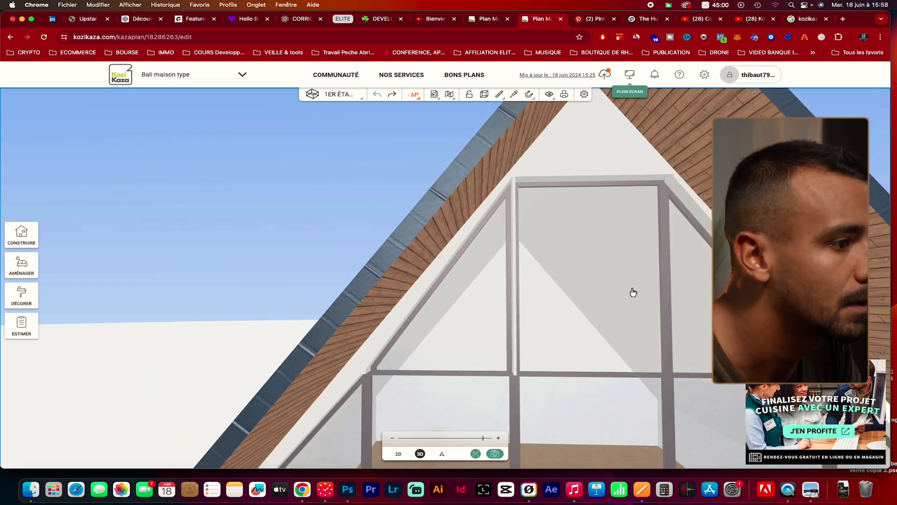
Step: Close the remaining gap by extending the upper central fixed window's left edge to the near-triangular window's frame
{"action": "left_click", "coordinate": [517, 272]}
{"action": "left_click", "coordinate": [566, 159]}
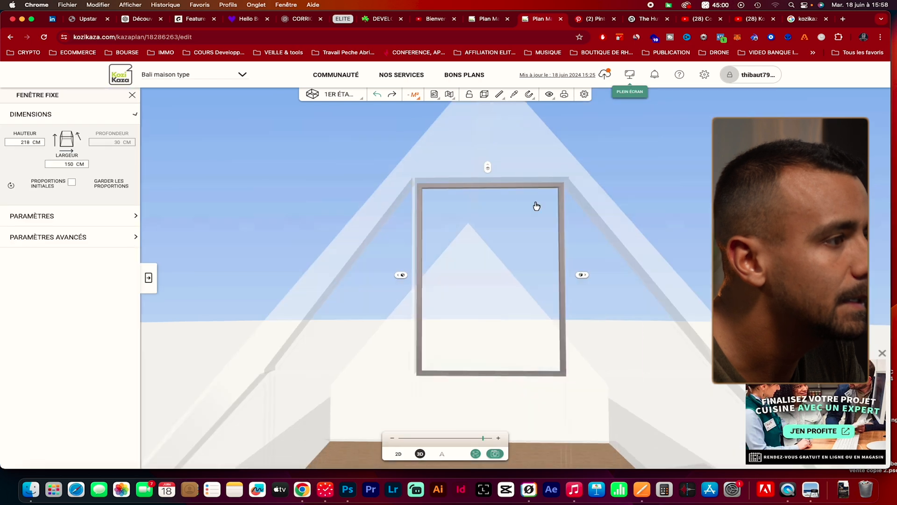
{"action": "left_click_drag", "start_coordinate": [356, 276], "coordinate": [354, 276]}
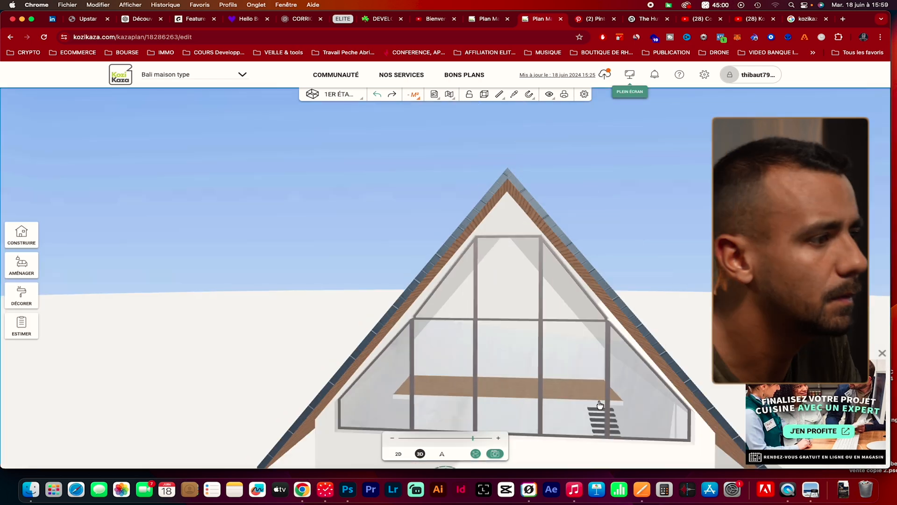
Step: Examine the alignment of the glazed gable's frames under the roof slope, up close and from a distance
{"action": "scroll", "coordinate": [460, 326], "scroll_direction": "up", "scroll_amount": 3}
{"action": "left_click", "coordinate": [565, 394]}
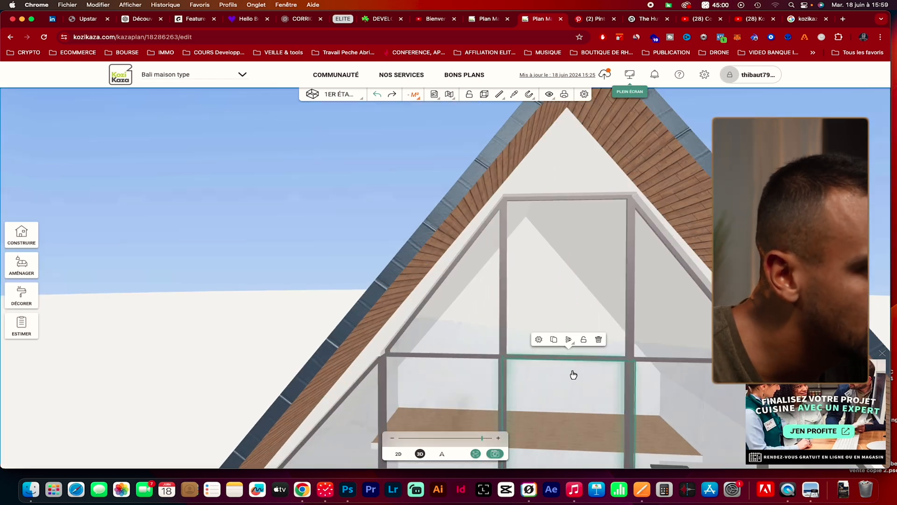
{"action": "left_click_drag", "start_coordinate": [649, 235], "coordinate": [571, 124]}
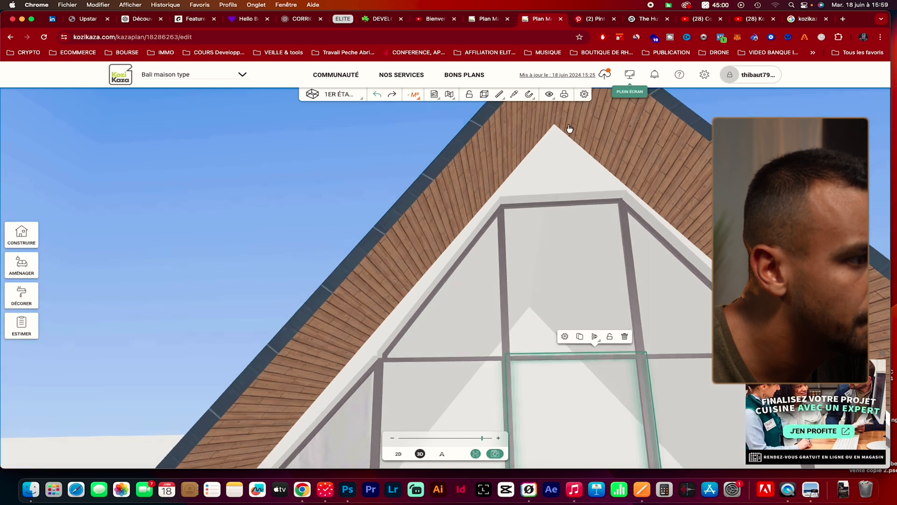
{"action": "scroll", "coordinate": [575, 194], "scroll_direction": "down", "scroll_amount": 10}
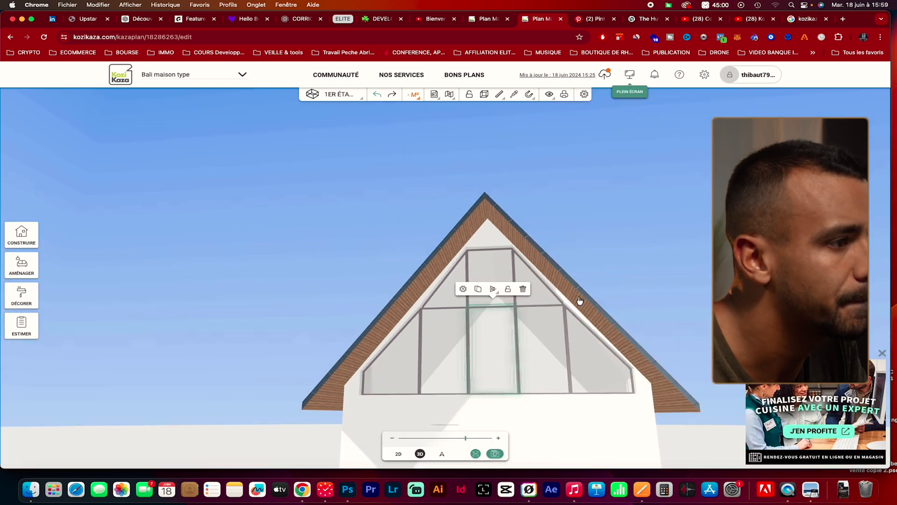
{"action": "left_click_drag", "start_coordinate": [518, 423], "coordinate": [525, 399]}
{"action": "left_click", "coordinate": [525, 398]}
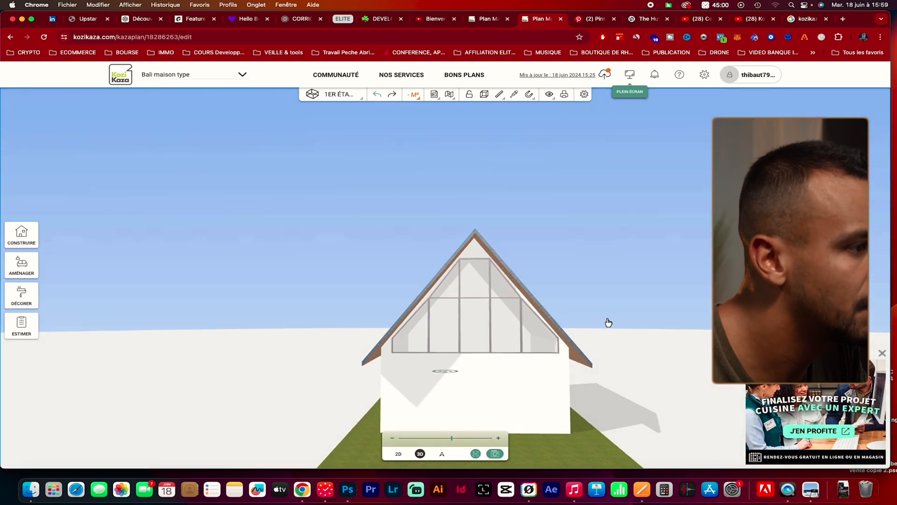
{"action": "scroll", "coordinate": [571, 344], "scroll_direction": "down", "scroll_amount": 3}
{"action": "scroll", "coordinate": [499, 363], "scroll_direction": "down", "scroll_amount": 3}
{"action": "scroll", "coordinate": [497, 365], "scroll_direction": "up", "scroll_amount": 5}
{"action": "left_click_drag", "start_coordinate": [498, 377], "coordinate": [503, 408]}
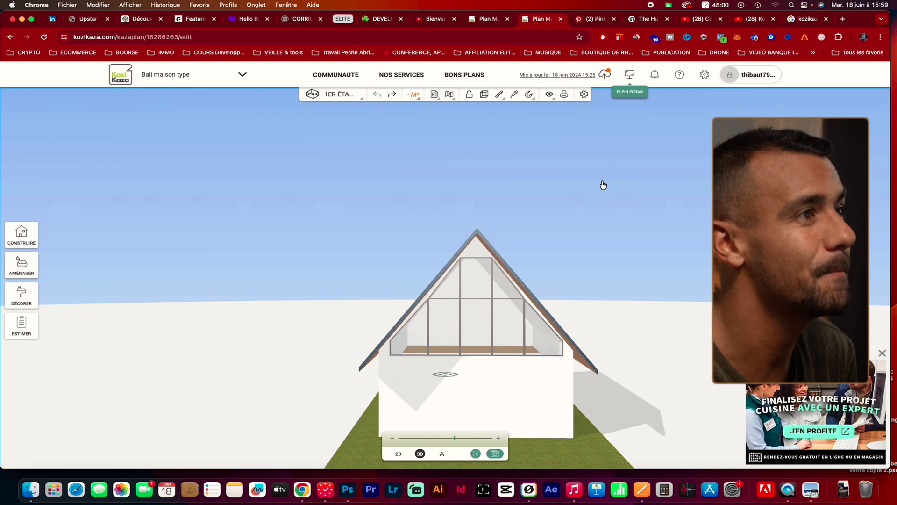
Step: Check the reference photo of The Hut villa on Pinterest, return to the Kozikaza plan and compare the facade
{"action": "left_click", "coordinate": [596, 19]}
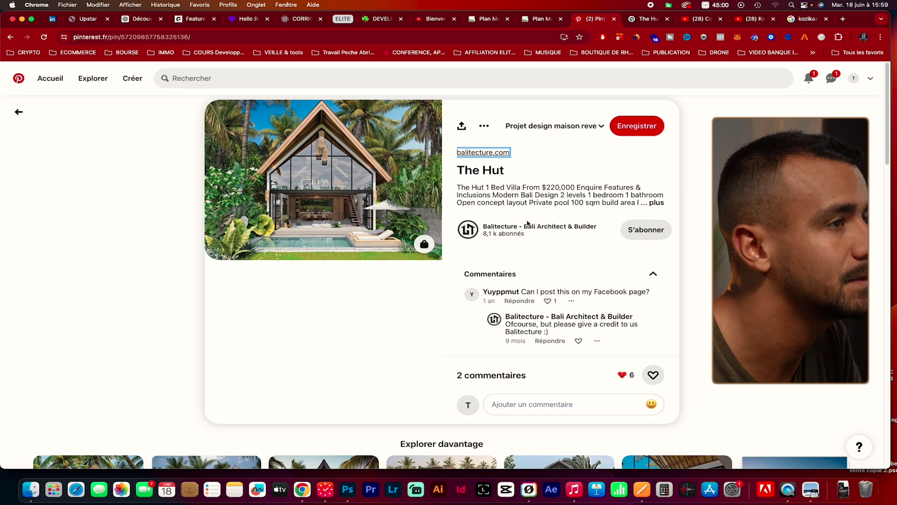
{"action": "left_click", "coordinate": [542, 20]}
{"action": "scroll", "coordinate": [514, 366], "scroll_direction": "up", "scroll_amount": 3}
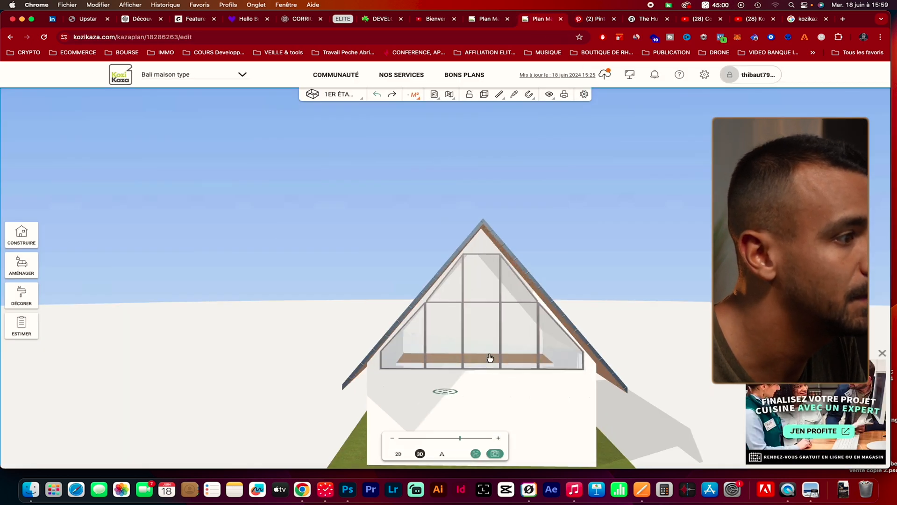
{"action": "left_click_drag", "start_coordinate": [683, 366], "coordinate": [480, 416]}
{"action": "scroll", "coordinate": [547, 419], "scroll_direction": "down", "scroll_amount": 2}
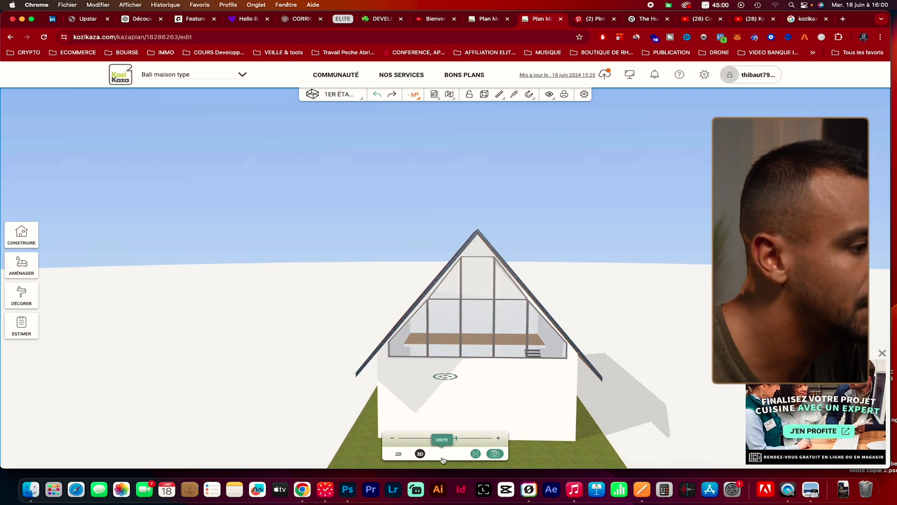
Step: Show the ground floor (Rez-de-chaussée) in the 2D plan view
{"action": "left_click", "coordinate": [399, 453]}
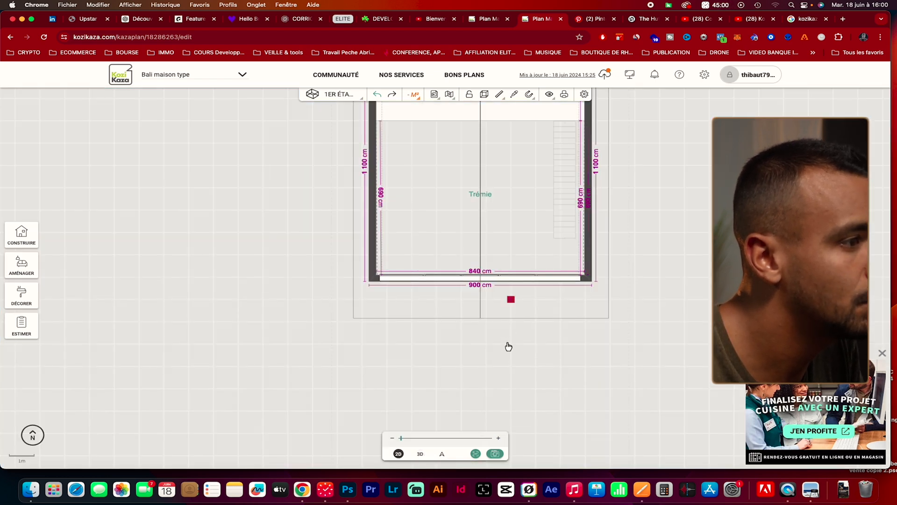
{"action": "left_click", "coordinate": [361, 96]}
{"action": "left_click", "coordinate": [331, 160]}
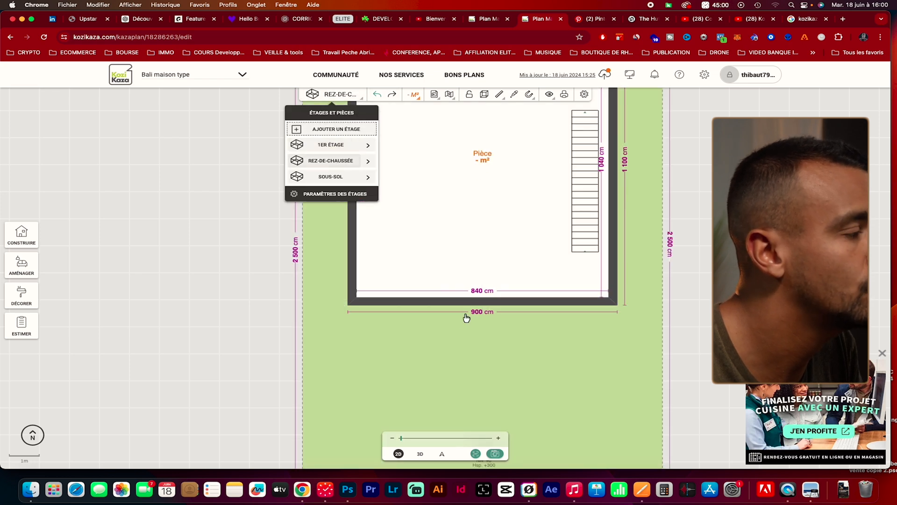
Step: Place a double pocket-sliding bay window (Double à galandage) about 351 cm wide in the ground floor's front wall
{"action": "left_click", "coordinate": [23, 233]}
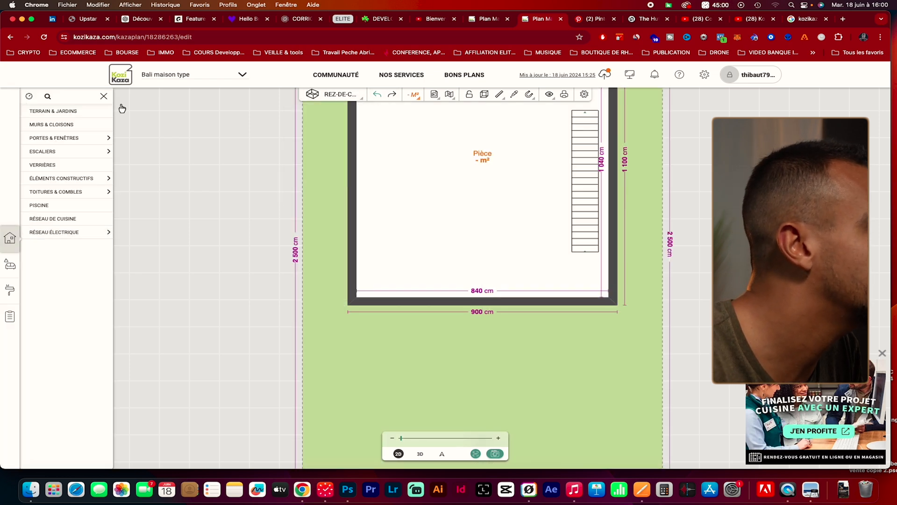
{"action": "left_click", "coordinate": [104, 139]}
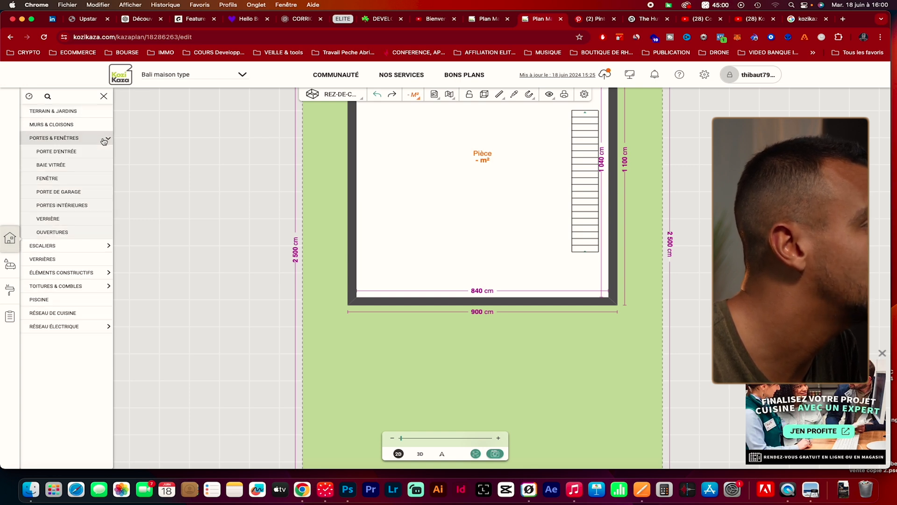
{"action": "left_click", "coordinate": [94, 170]}
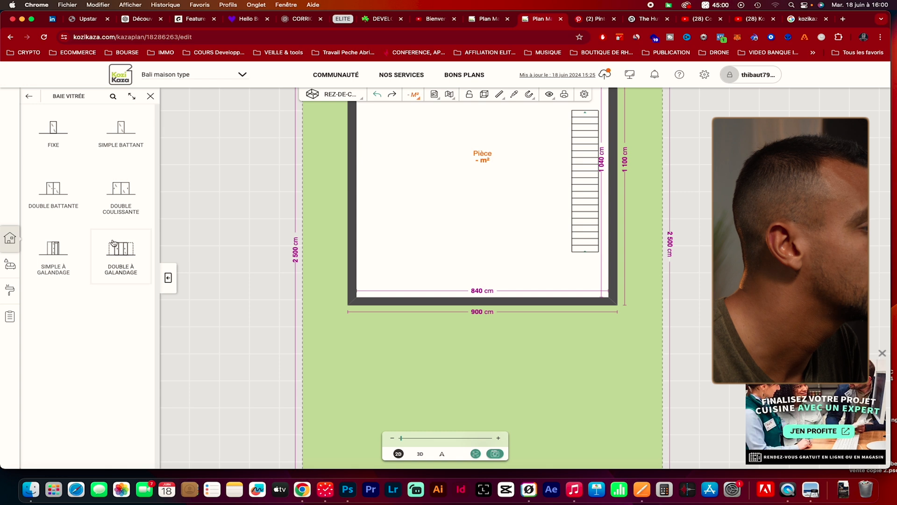
{"action": "left_click_drag", "start_coordinate": [118, 248], "coordinate": [403, 305]}
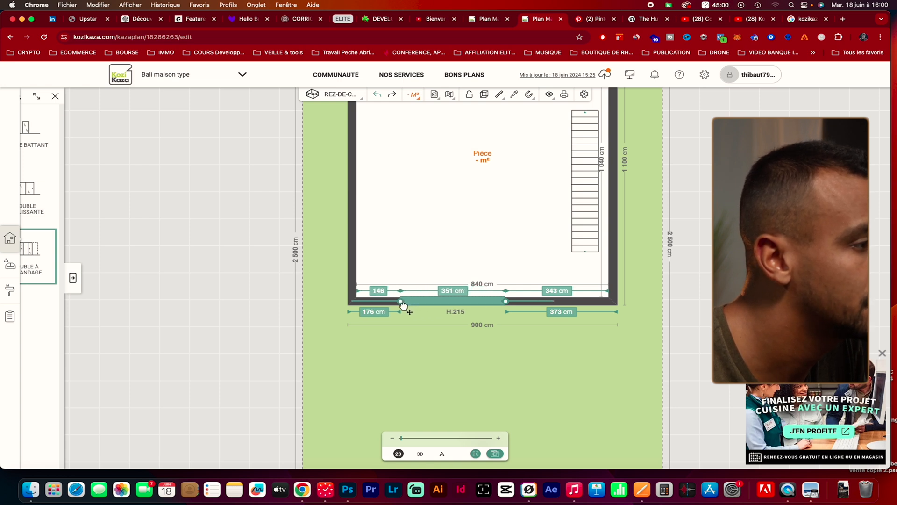
Step: Widen the bay window to about 505 cm toward the staircase side, and move its opposite edge slightly inward
{"action": "left_click_drag", "start_coordinate": [511, 303], "coordinate": [556, 308]}
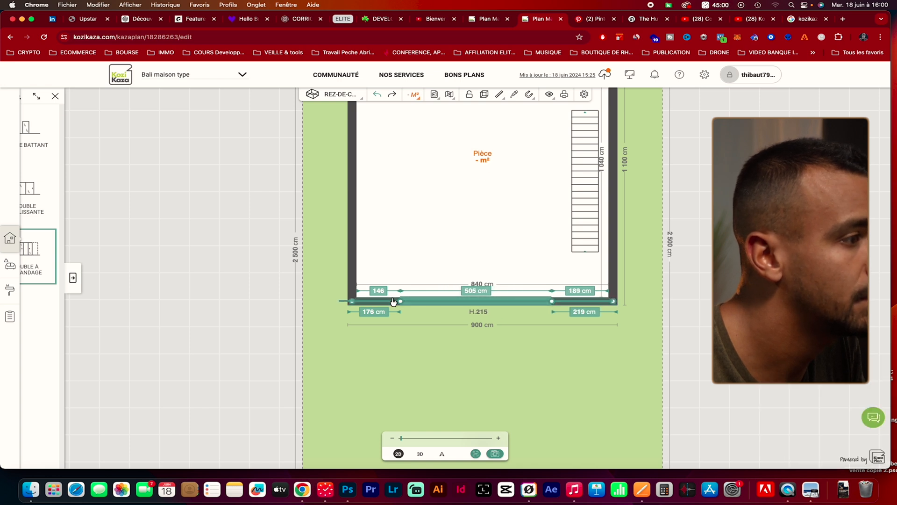
{"action": "left_click_drag", "start_coordinate": [405, 303], "coordinate": [415, 306]}
{"action": "left_click", "coordinate": [490, 364]}
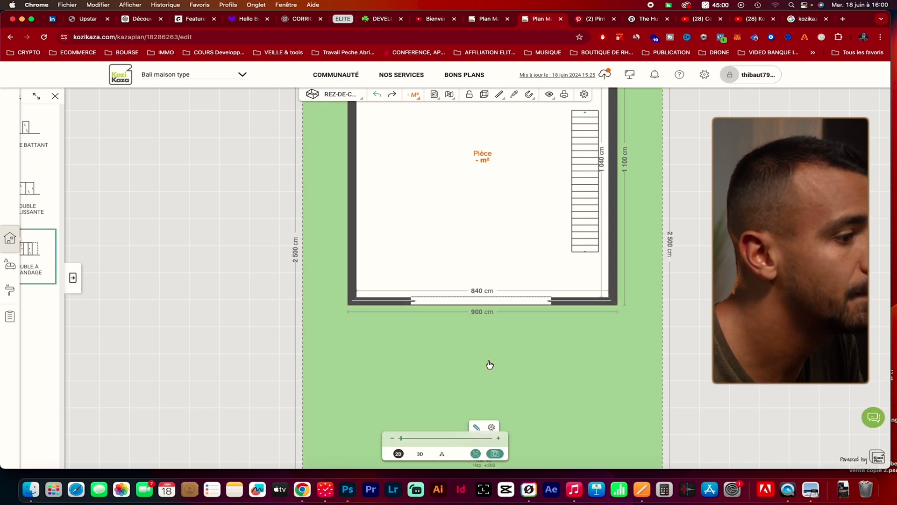
Step: Raise the ground-floor bay window's height to nearly the full height of the front wall
{"action": "left_click", "coordinate": [423, 457]}
{"action": "left_click_drag", "start_coordinate": [490, 398], "coordinate": [489, 320]}
{"action": "left_click", "coordinate": [489, 317]}
{"action": "left_click", "coordinate": [398, 454]}
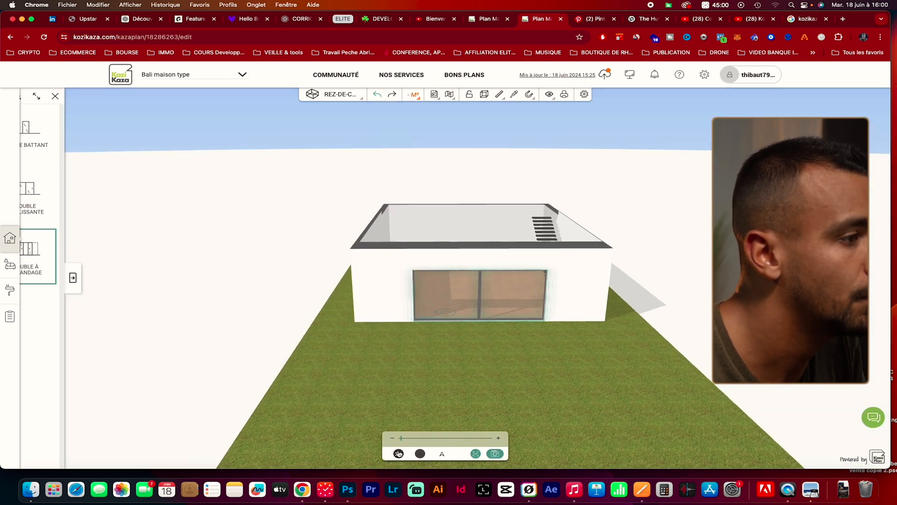
{"action": "left_click", "coordinate": [405, 283]}
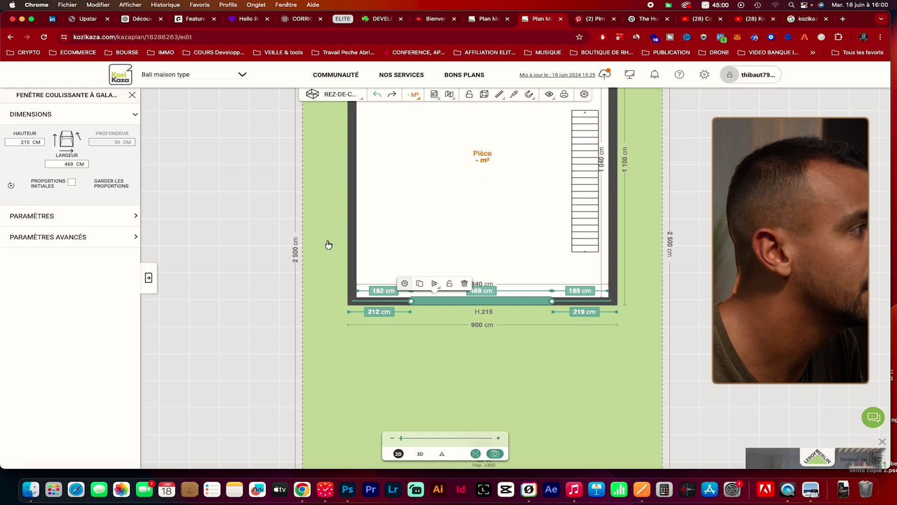
{"action": "double_click", "coordinate": [30, 142]}
{"action": "type", "text": "3"}
{"action": "left_click", "coordinate": [210, 224]}
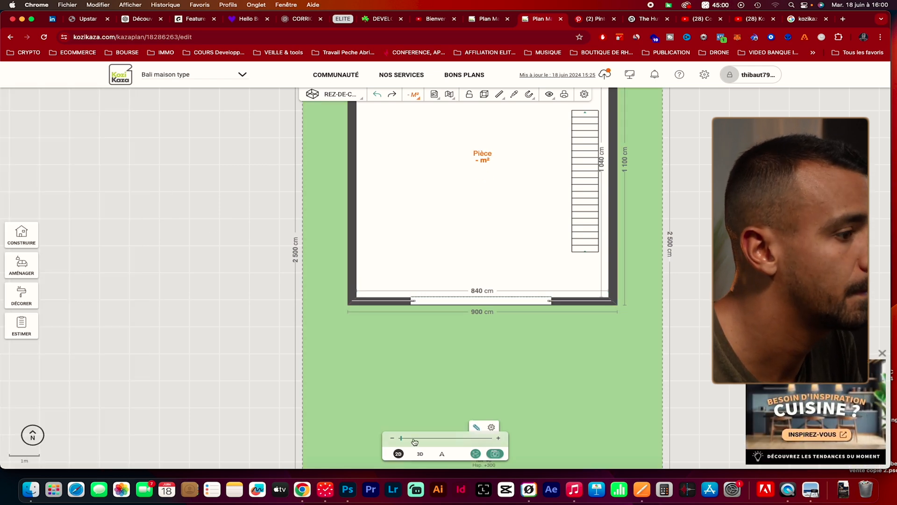
Step: Check the ground floor's ceiling height in the floor settings, and open the bay window's settings
{"action": "left_click", "coordinate": [419, 454]}
{"action": "left_click", "coordinate": [340, 94]}
{"action": "left_click", "coordinate": [340, 144]}
{"action": "mouse_move", "coordinate": [526, 370]}
{"action": "left_mouse_down"}
{"action": "mouse_move", "coordinate": [501, 341]}
{"action": "mouse_move", "coordinate": [526, 353]}
{"action": "left_mouse_up"}
{"action": "left_click", "coordinate": [346, 193]}
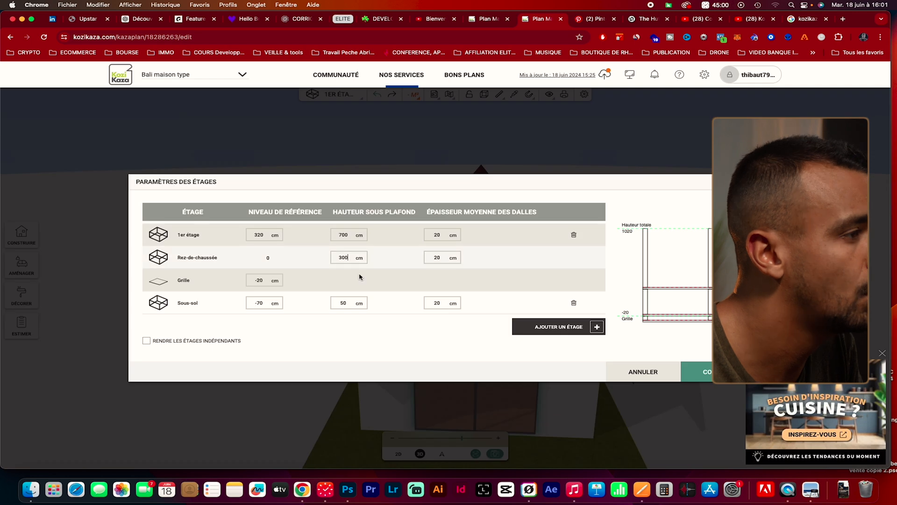
{"action": "left_click", "coordinate": [484, 300]}
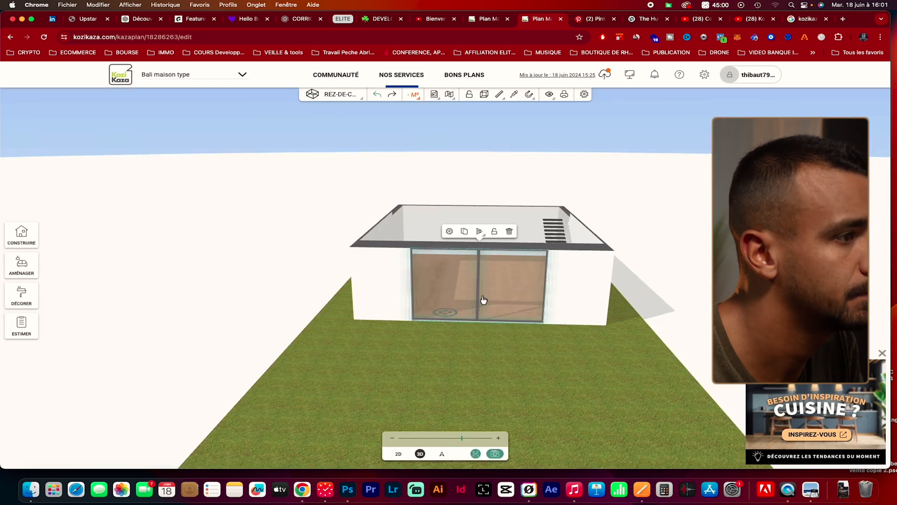
{"action": "left_click", "coordinate": [449, 231]}
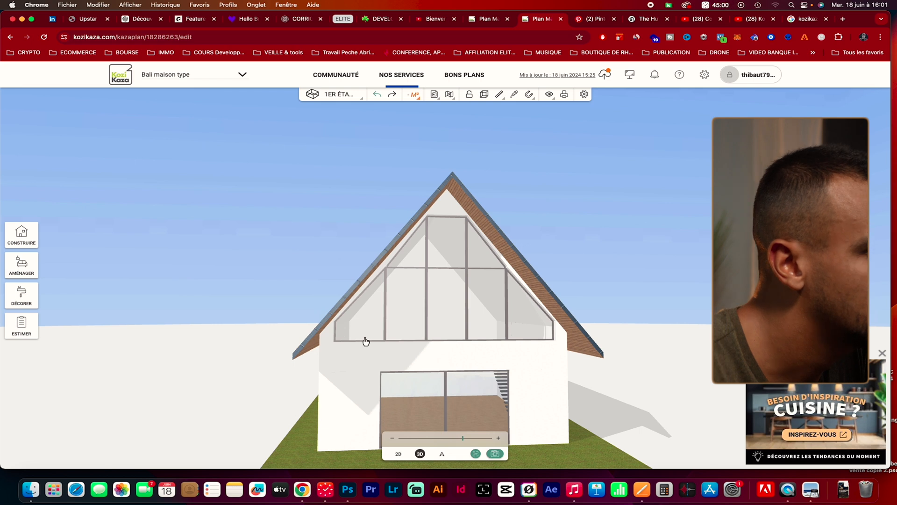
Step: Set the sill elevation of the first floor's outer trapezoid window to 0 cm and extend its height accordingly
{"action": "left_click", "coordinate": [366, 339]}
{"action": "left_click", "coordinate": [75, 224]}
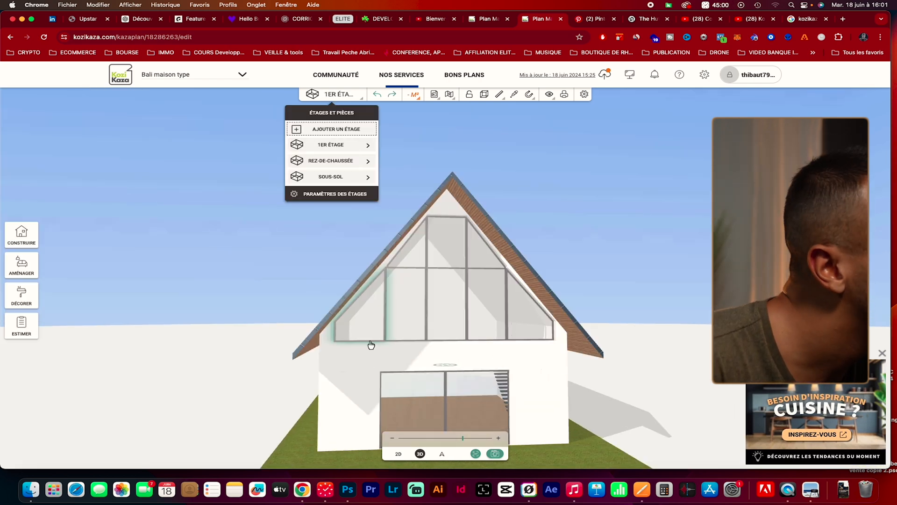
{"action": "left_click", "coordinate": [369, 337]}
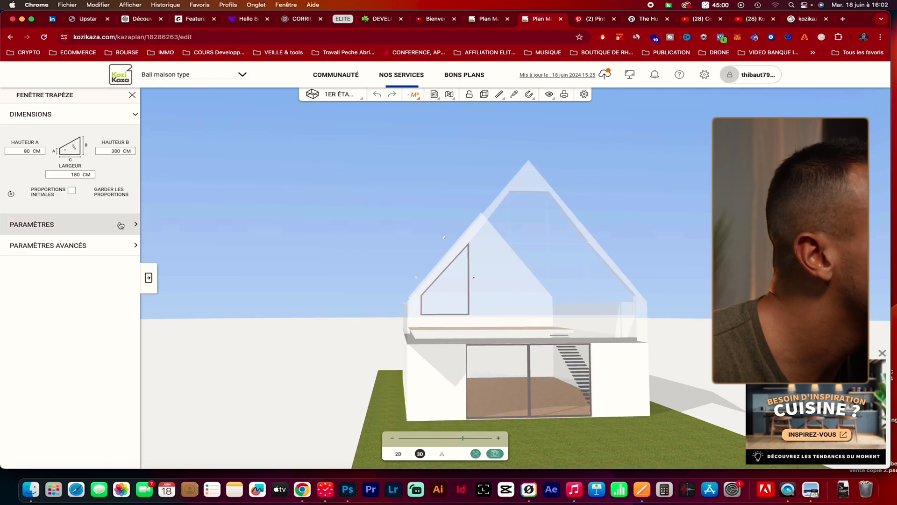
{"action": "left_click", "coordinate": [121, 226]}
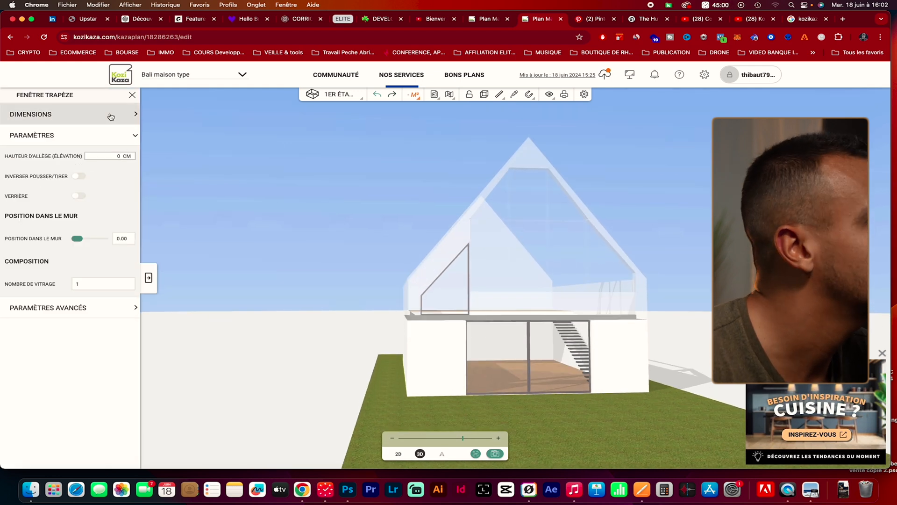
{"action": "left_click", "coordinate": [110, 117]}
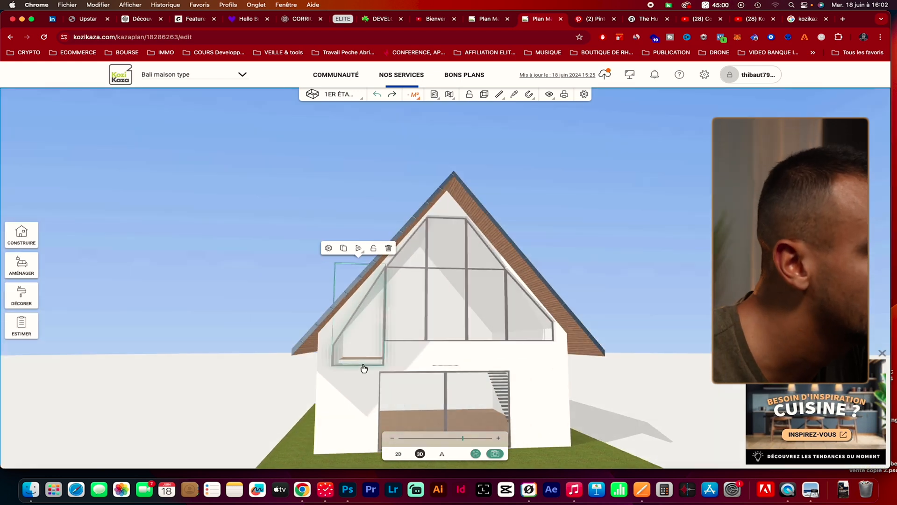
Step: Lower the remaining lower-row gable windows to a 0 cm sill elevation and lengthen them to match the trapezoid window
{"action": "left_click", "coordinate": [694, 271]}
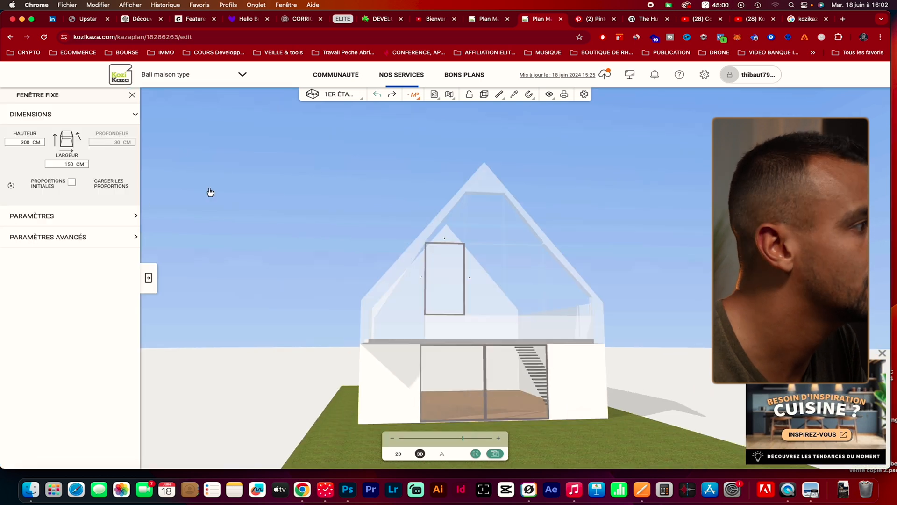
{"action": "left_click", "coordinate": [70, 211]}
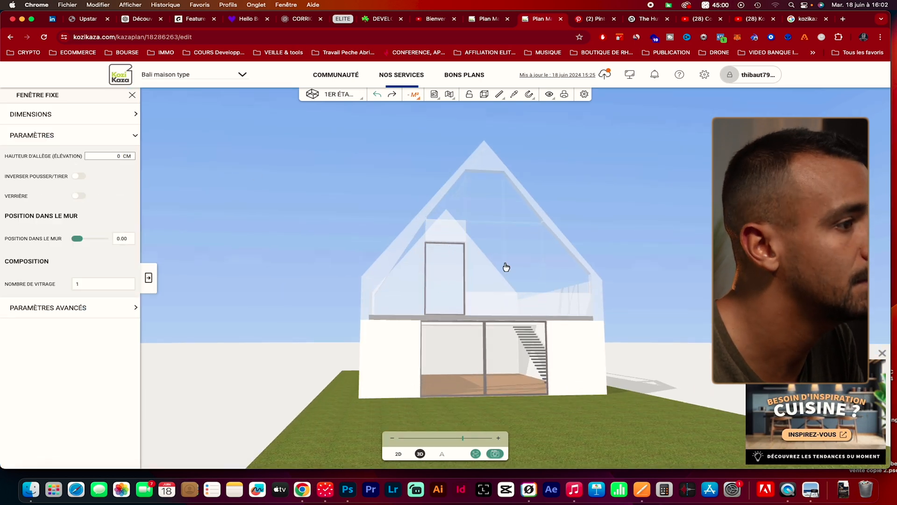
{"action": "left_click", "coordinate": [117, 156]}
{"action": "key", "text": "BackSpace"}
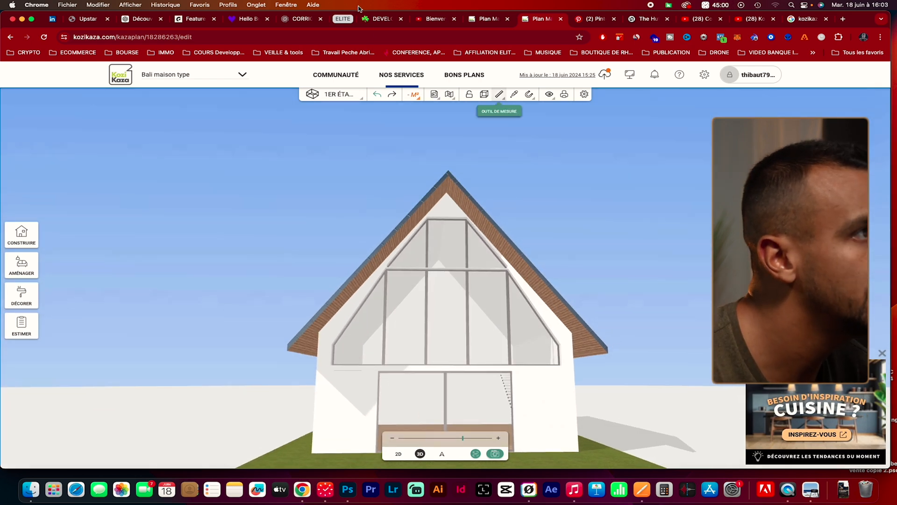
Step: Check the reference photos of The Hut villa on Balitecture and Pinterest, and return to the Kozikaza plan
{"action": "left_click", "coordinate": [644, 19]}
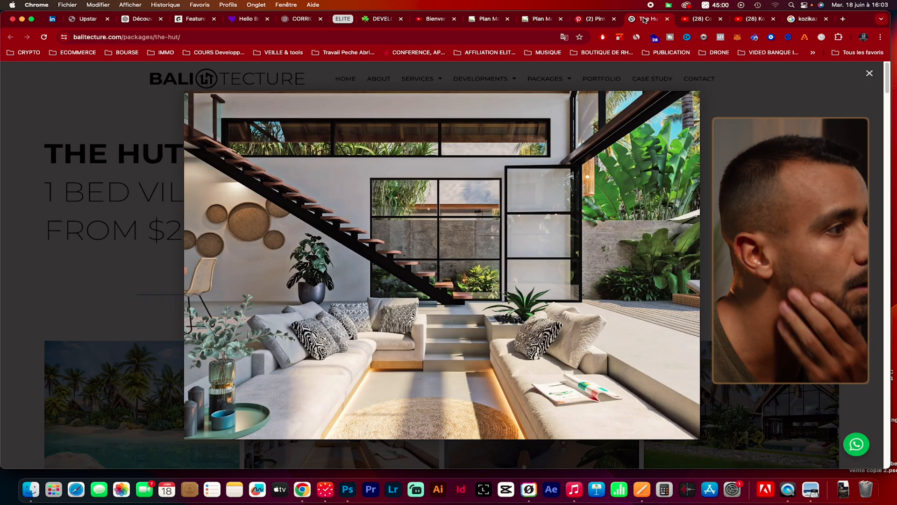
{"action": "left_click", "coordinate": [547, 21]}
{"action": "left_click", "coordinate": [485, 21]}
{"action": "left_click", "coordinate": [593, 19]}
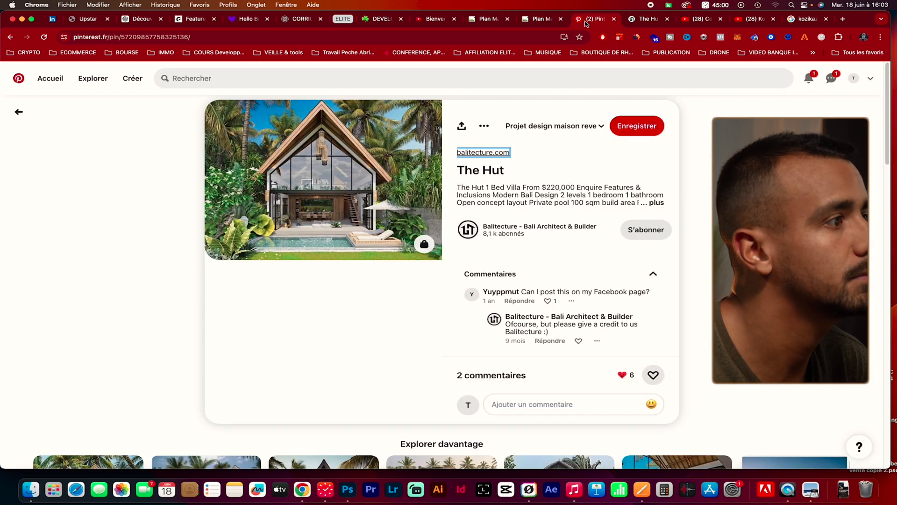
{"action": "left_click", "coordinate": [534, 22]}
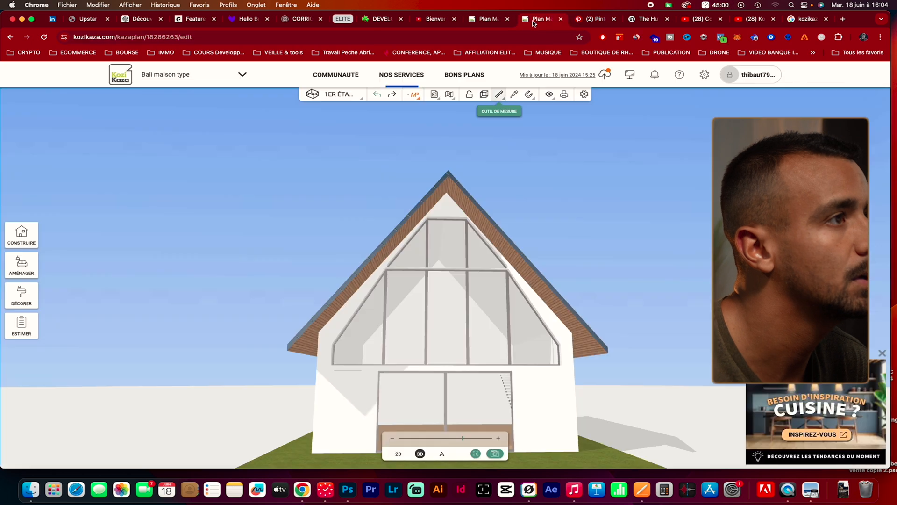
Step: Show the ground floor (Rez-de-chaussée) and examine its front bay window in 2D and 3D
{"action": "left_click", "coordinate": [398, 454]}
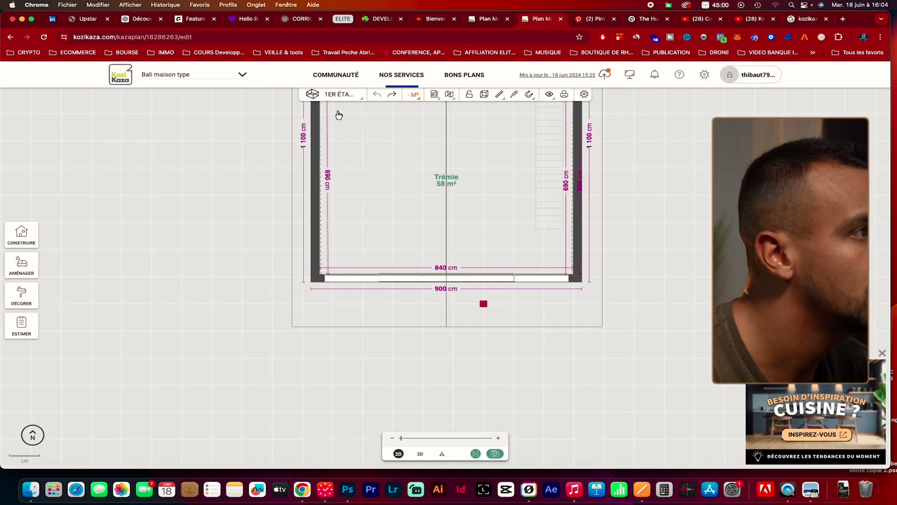
{"action": "left_click", "coordinate": [353, 95]}
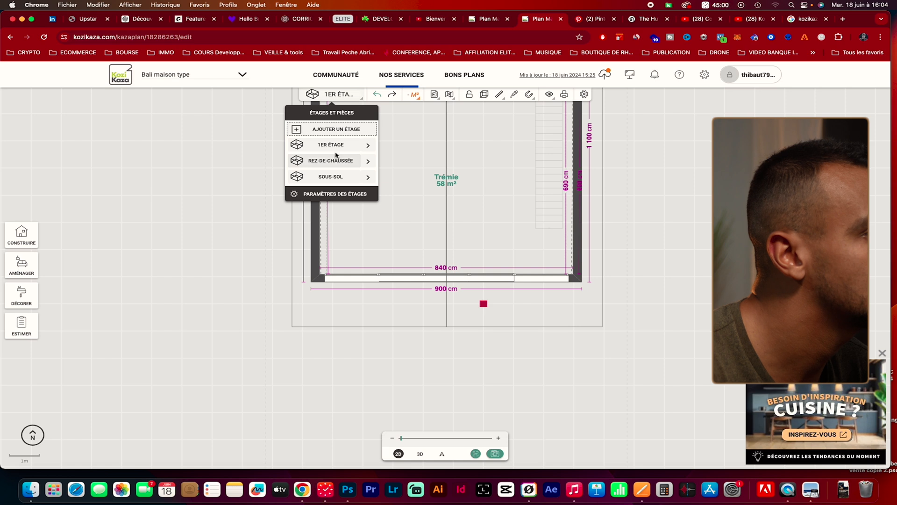
{"action": "left_click", "coordinate": [336, 159]}
{"action": "left_click", "coordinate": [397, 278]}
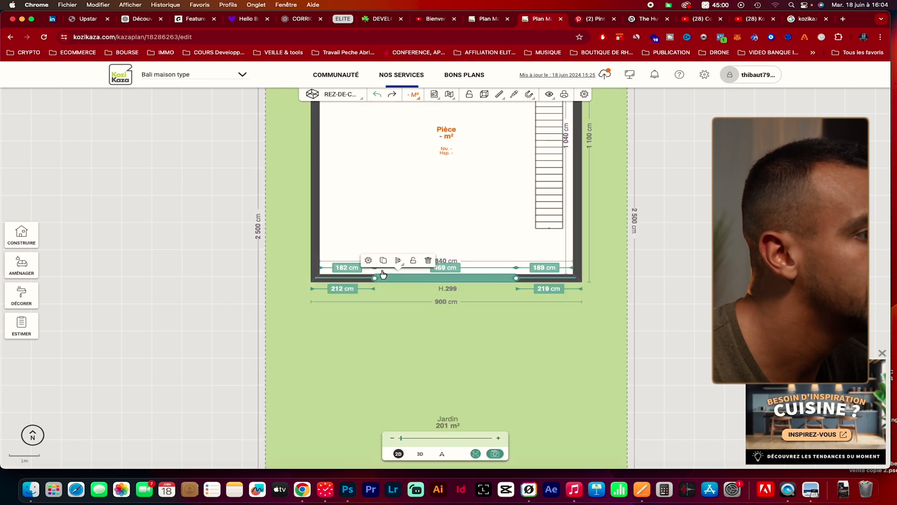
{"action": "left_click", "coordinate": [424, 458]}
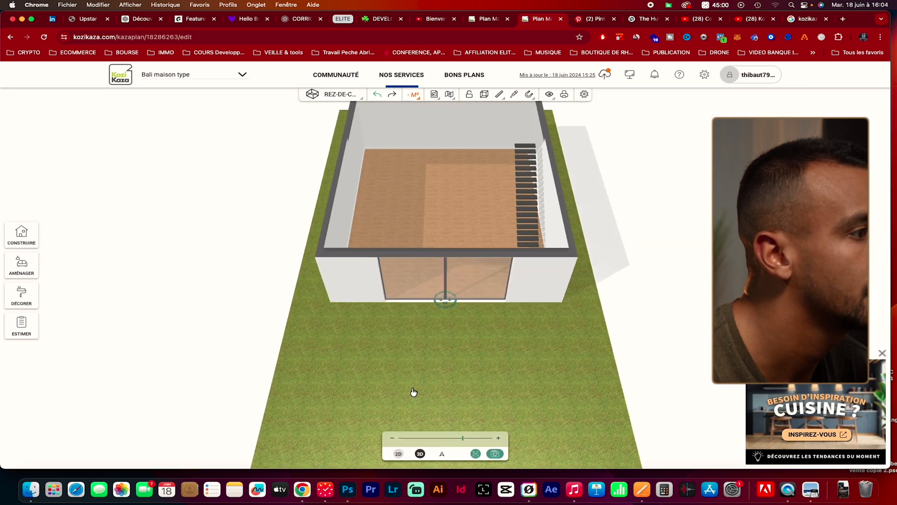
Step: Set the height of the ground floor's sliding bay window to 300 cm
{"action": "left_click", "coordinate": [395, 268]}
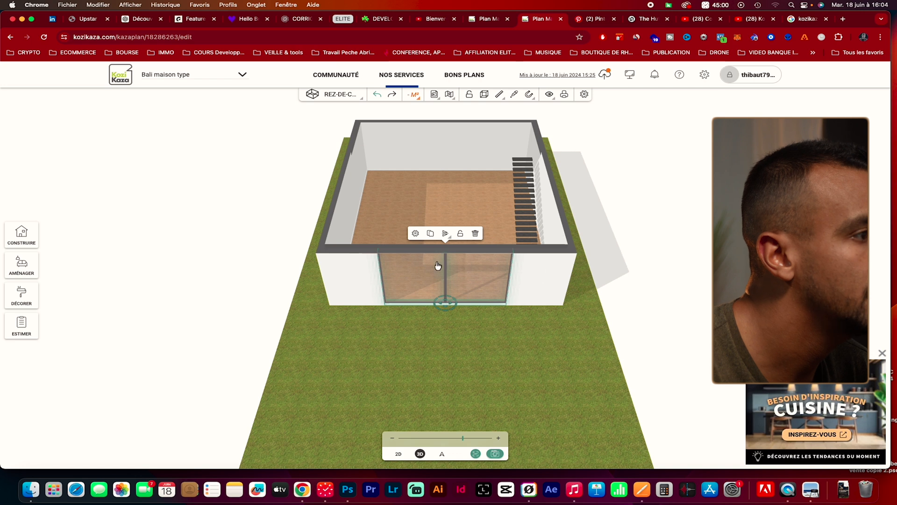
{"action": "left_click", "coordinate": [416, 234]}
{"action": "left_click", "coordinate": [123, 216]}
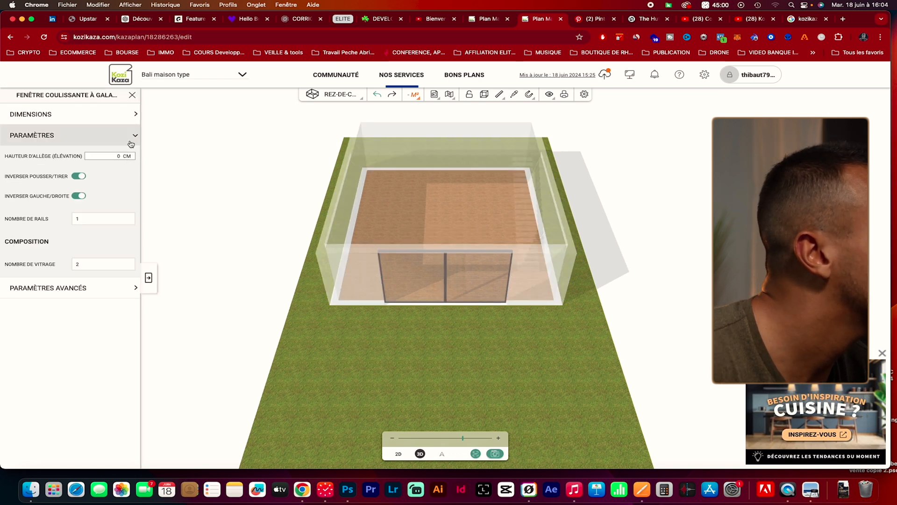
{"action": "left_click", "coordinate": [125, 115]}
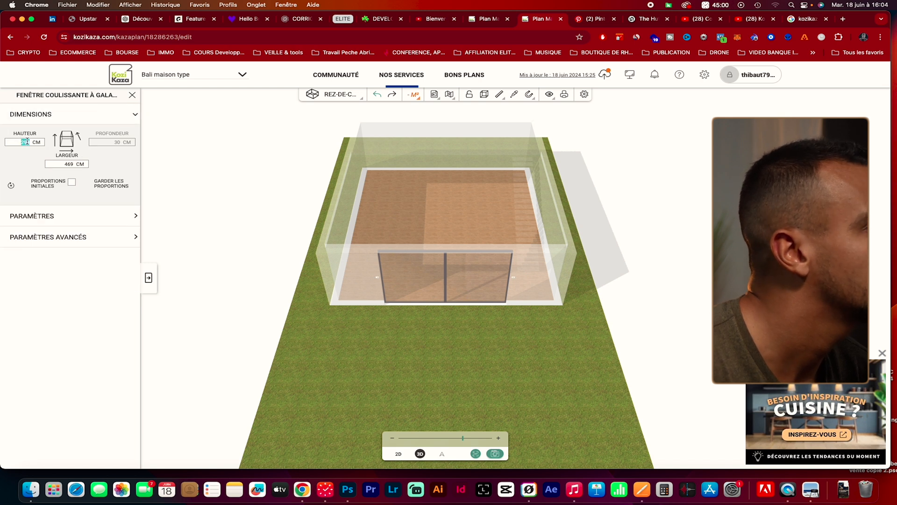
{"action": "type", "text": "1"}
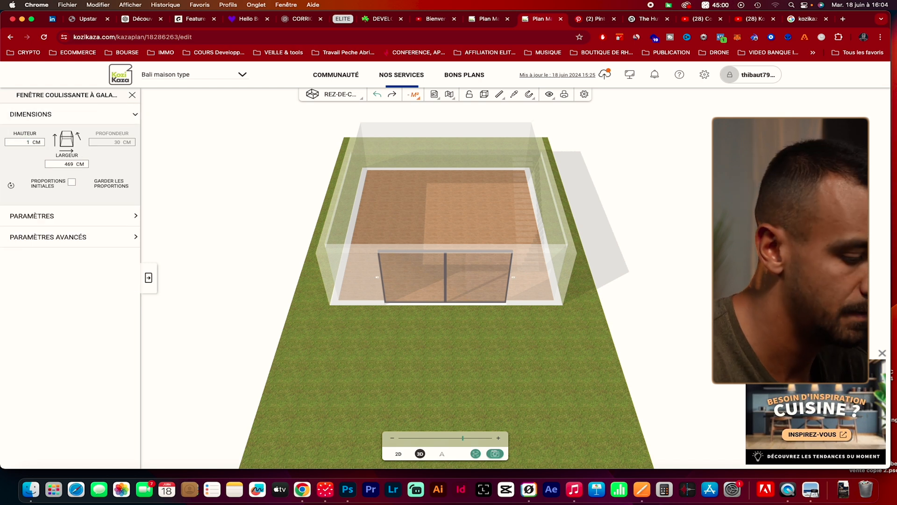
{"action": "key", "text": "BackSpace"}
{"action": "type", "text": "300"}
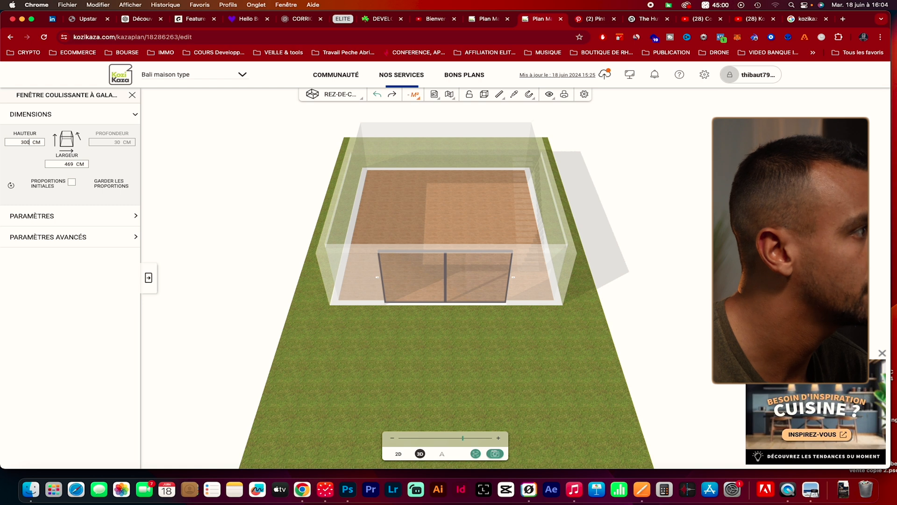
{"action": "left_click_drag", "start_coordinate": [427, 420], "coordinate": [439, 345]}
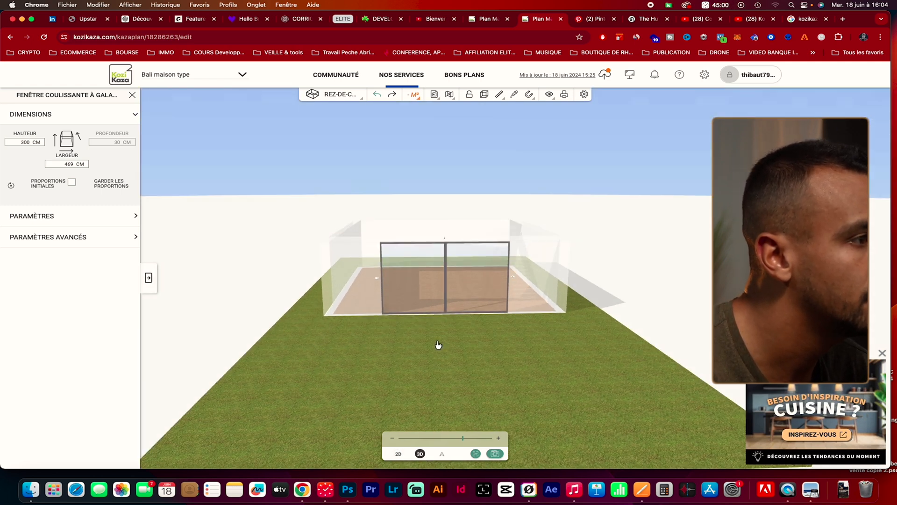
{"action": "left_click", "coordinate": [355, 95]}
{"action": "left_click_drag", "start_coordinate": [435, 247], "coordinate": [441, 317]}
{"action": "left_click", "coordinate": [437, 347]}
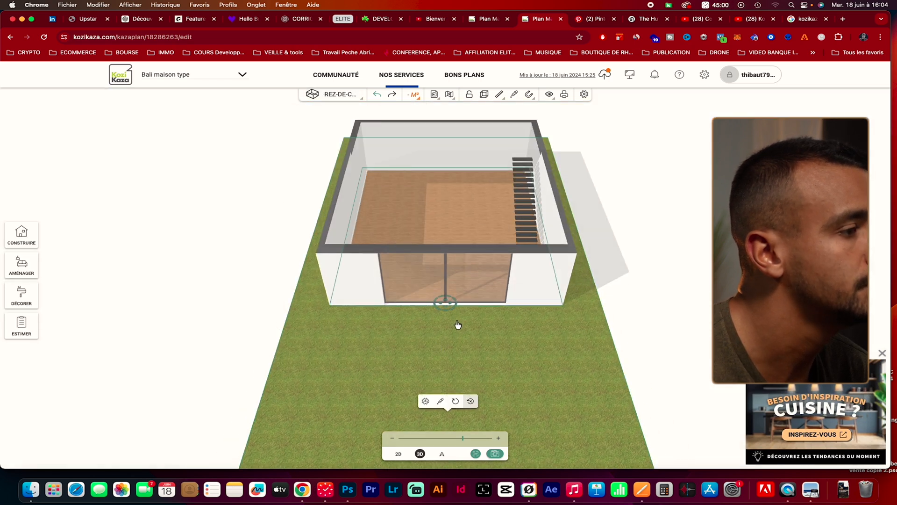
Step: Open the bay window's sliding panels in 3D, inspect the opening from the front, and close them again
{"action": "left_click", "coordinate": [434, 295]}
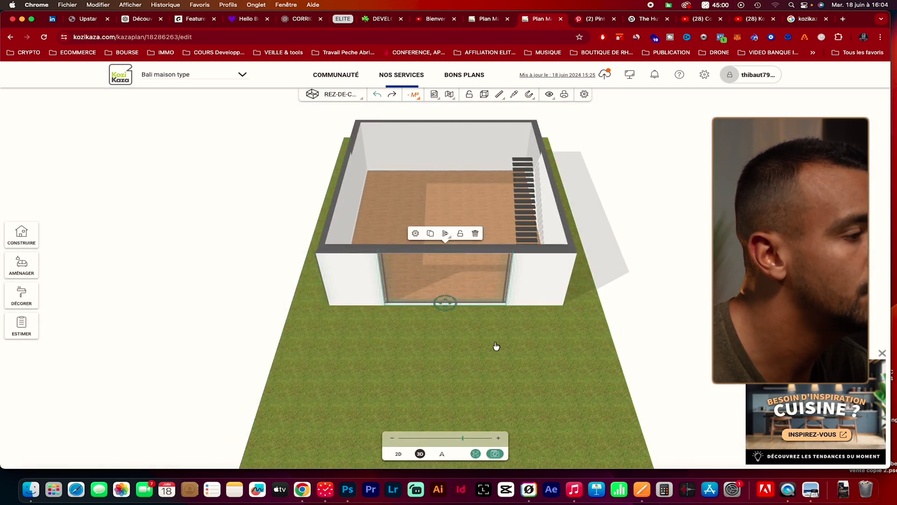
{"action": "left_click_drag", "start_coordinate": [492, 369], "coordinate": [500, 315]}
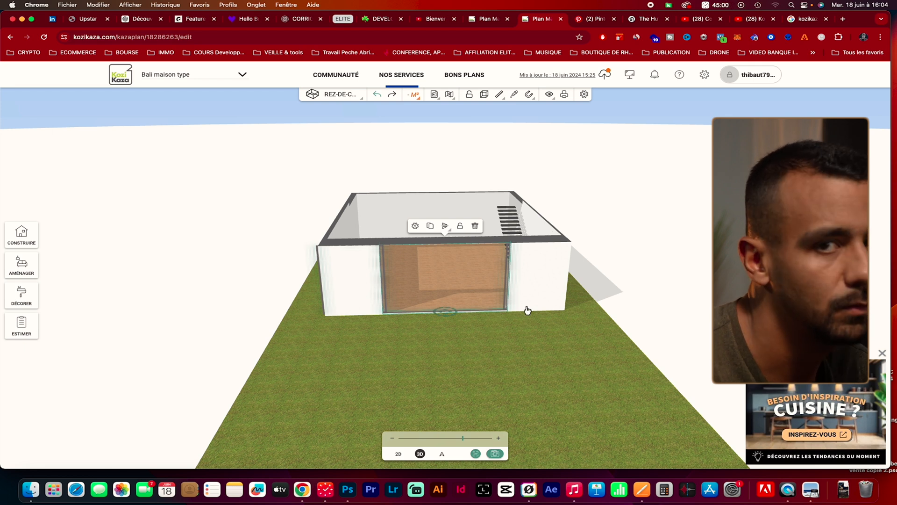
{"action": "left_click", "coordinate": [458, 296]}
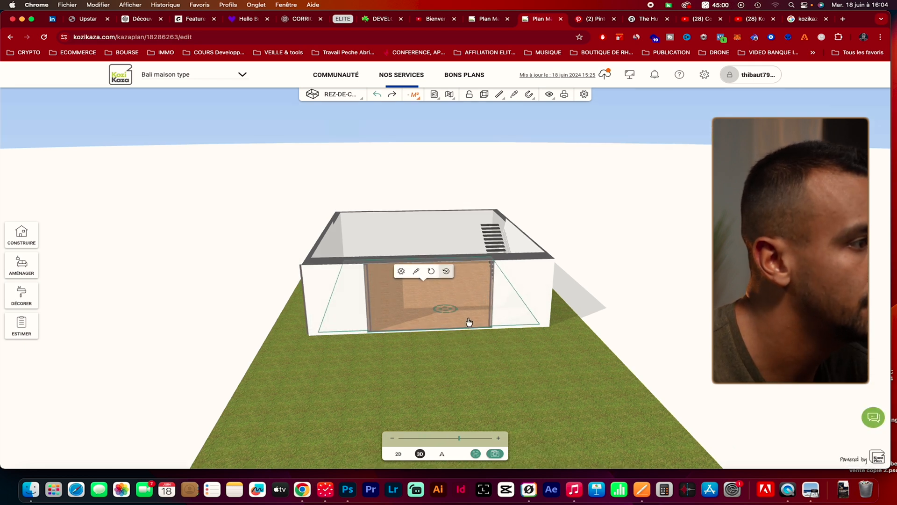
{"action": "left_click", "coordinate": [485, 393]}
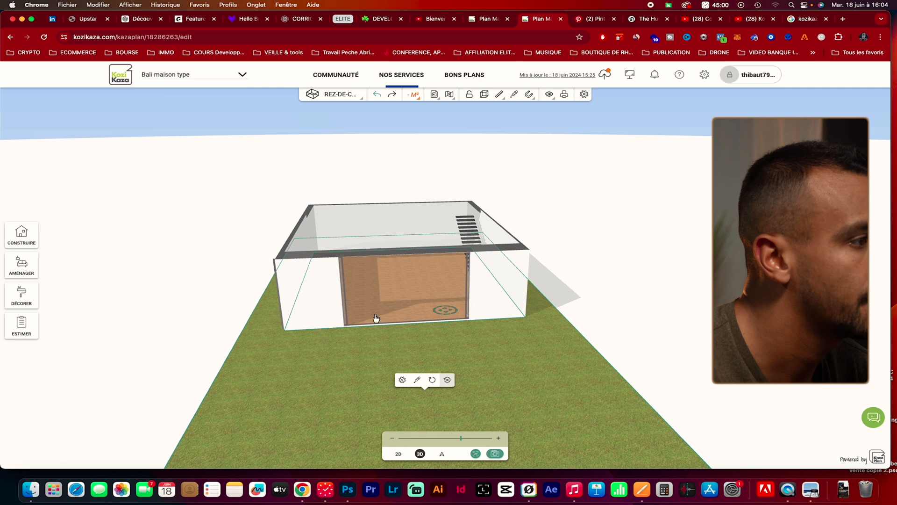
{"action": "left_click", "coordinate": [691, 279]}
{"action": "left_click", "coordinate": [424, 312]}
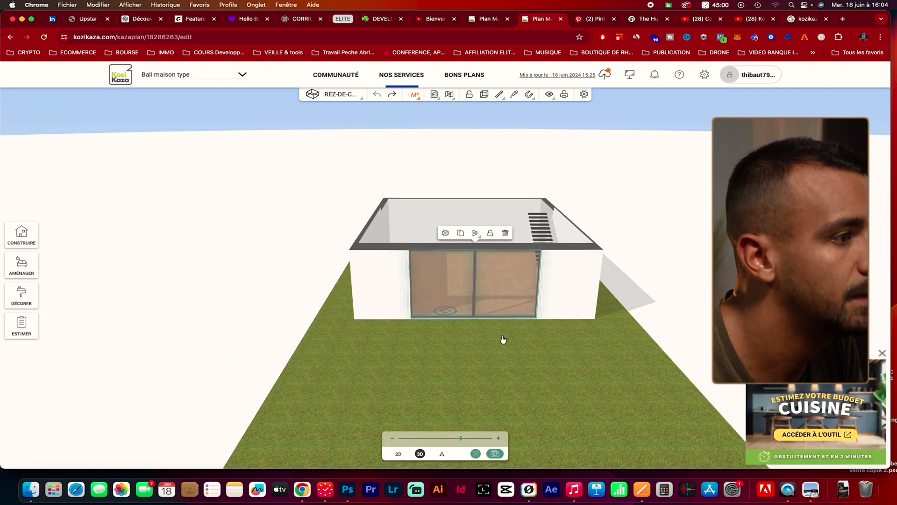
{"action": "left_click_drag", "start_coordinate": [503, 339], "coordinate": [507, 310]}
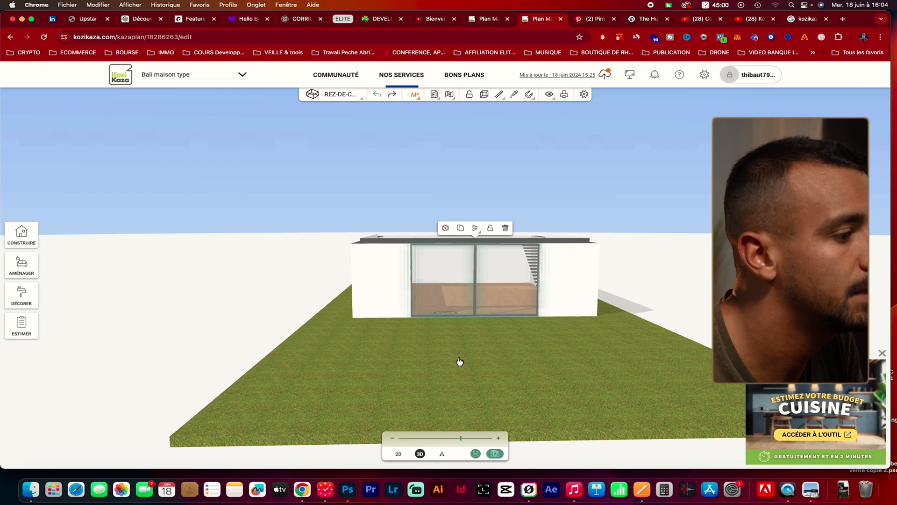
Step: Show the first floor (1er étage) in 3D to view the complete glazed facade
{"action": "left_click", "coordinate": [334, 94]}
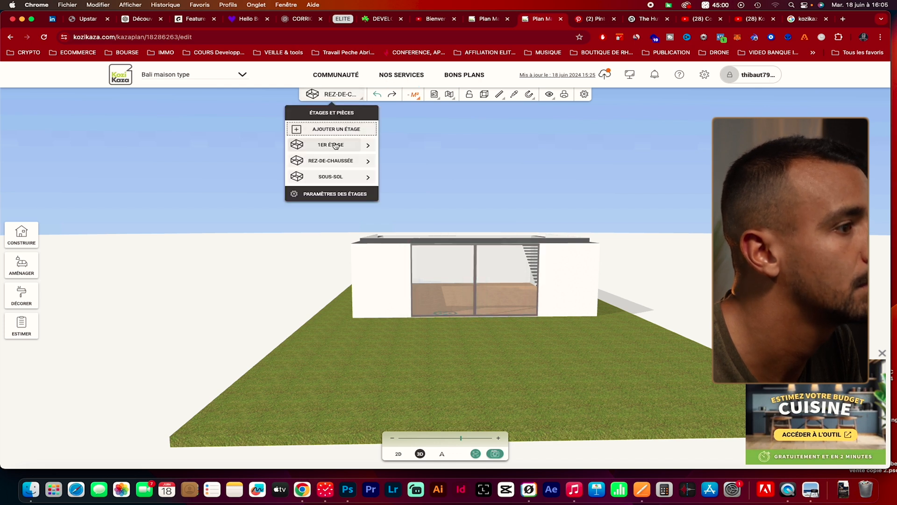
{"action": "left_click", "coordinate": [335, 145]}
{"action": "left_click_drag", "start_coordinate": [665, 396], "coordinate": [678, 372]}
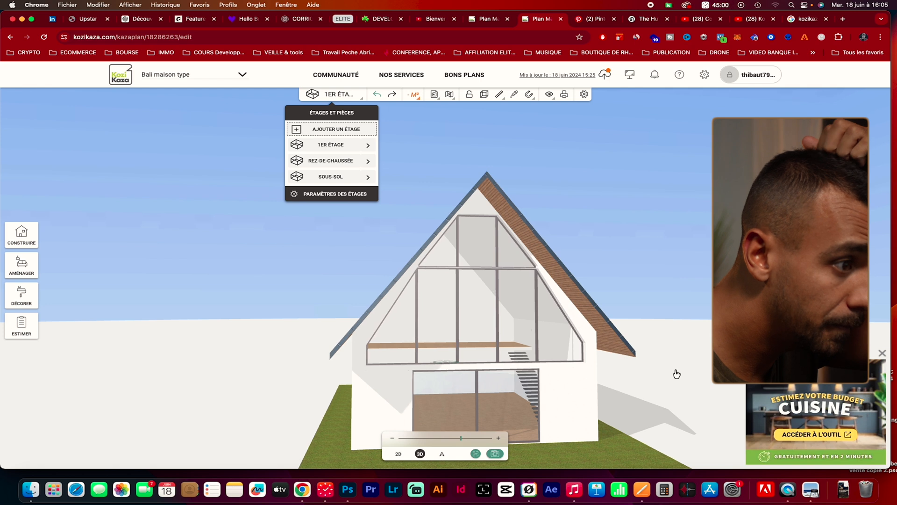
Step: Show the ground floor (Rez-de-chaussée) and delete the sliding bay window from its front wall
{"action": "left_click", "coordinate": [677, 373]}
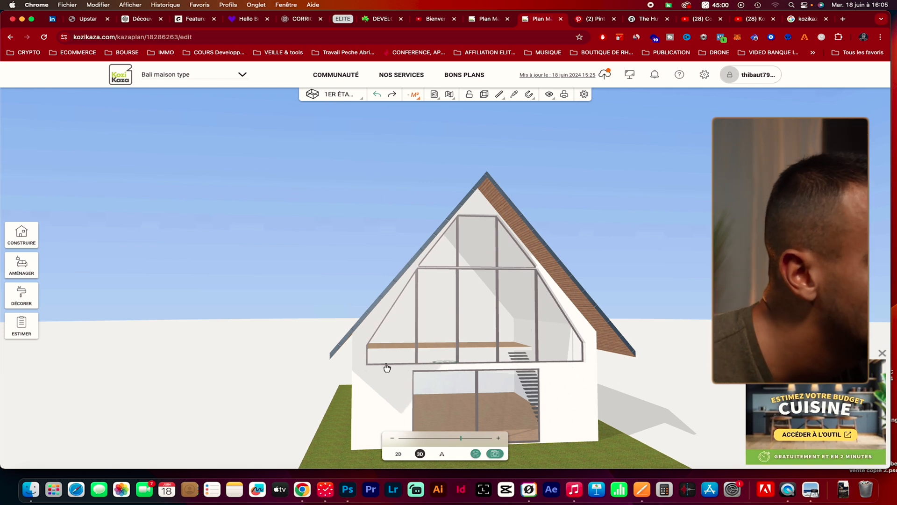
{"action": "left_click_drag", "start_coordinate": [566, 452], "coordinate": [562, 448]}
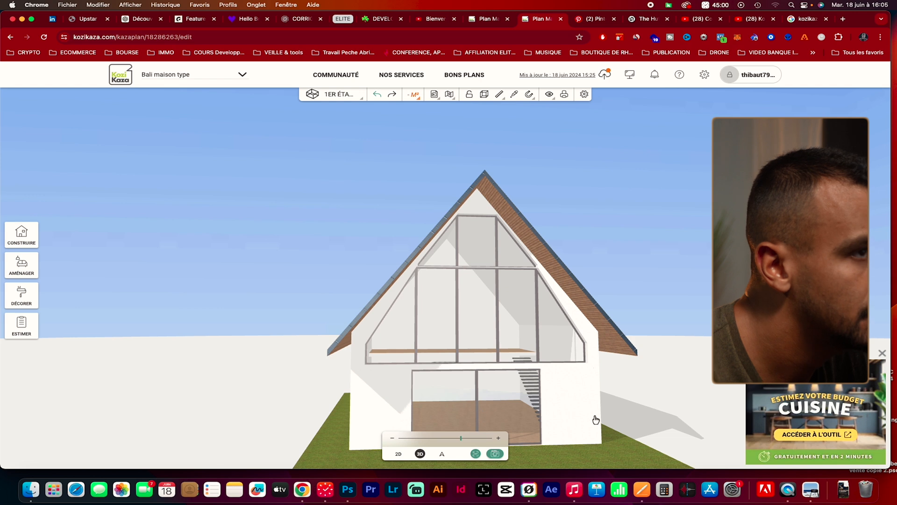
{"action": "scroll", "coordinate": [596, 419], "scroll_direction": "down", "scroll_amount": 3}
{"action": "scroll", "coordinate": [557, 424], "scroll_direction": "up", "scroll_amount": 1}
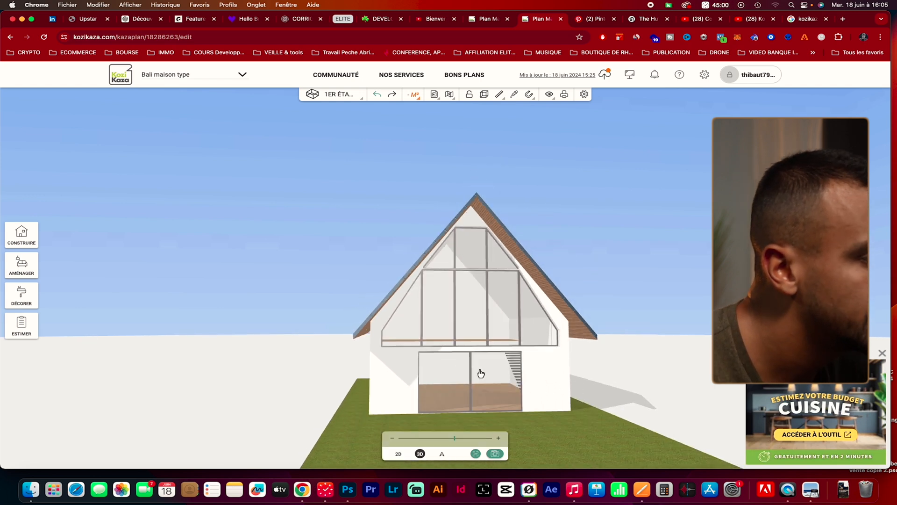
{"action": "left_click", "coordinate": [333, 94]}
{"action": "left_click", "coordinate": [331, 160]}
{"action": "left_click", "coordinate": [465, 293]}
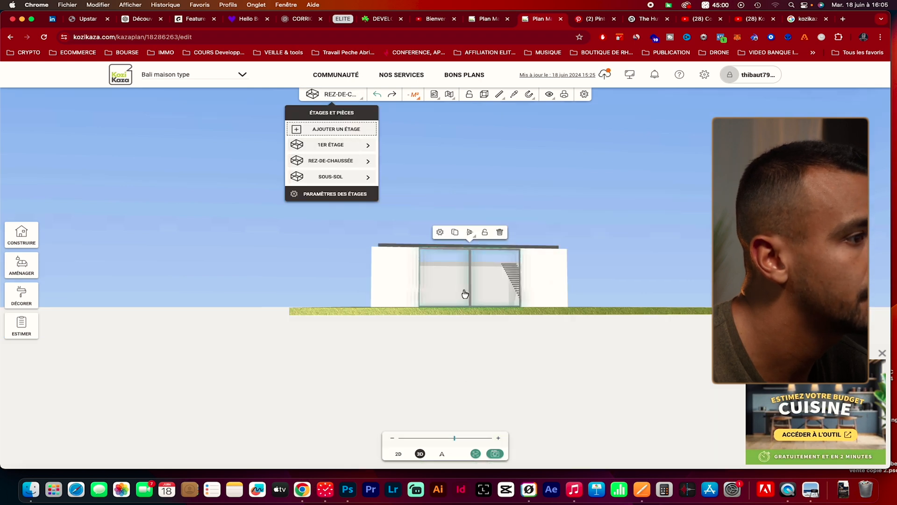
{"action": "left_click", "coordinate": [499, 232]}
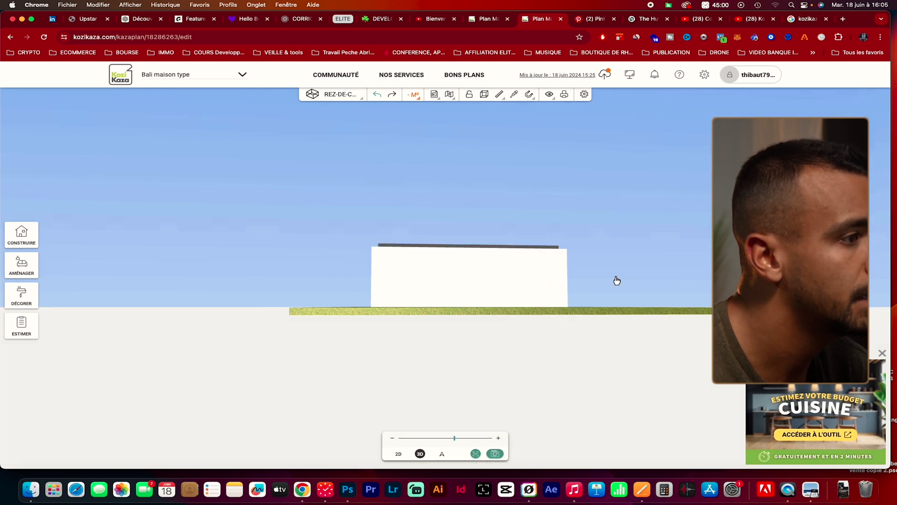
Step: Place a wide frameless opening (Ouverture) about 797 cm wide across the ground floor's front wall and view it in 3D
{"action": "left_click_drag", "start_coordinate": [617, 281], "coordinate": [601, 320]}
{"action": "left_click", "coordinate": [399, 453]}
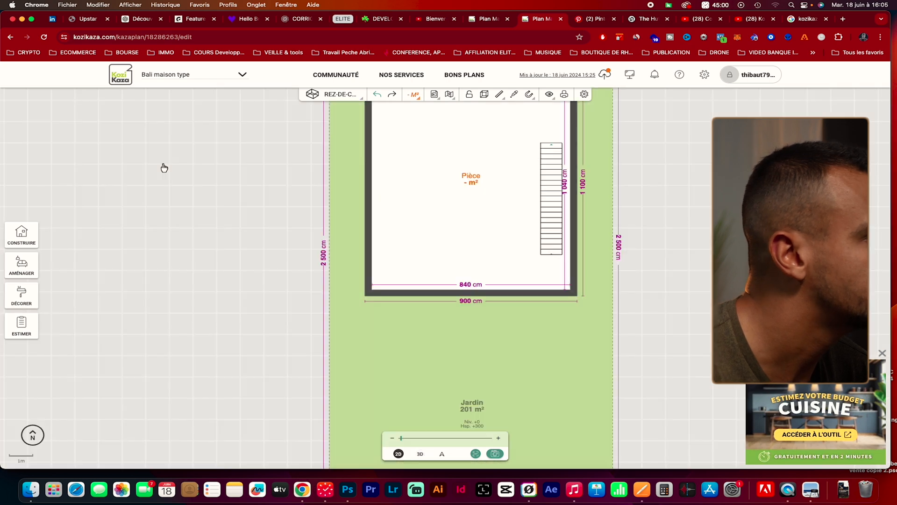
{"action": "left_click", "coordinate": [33, 237]}
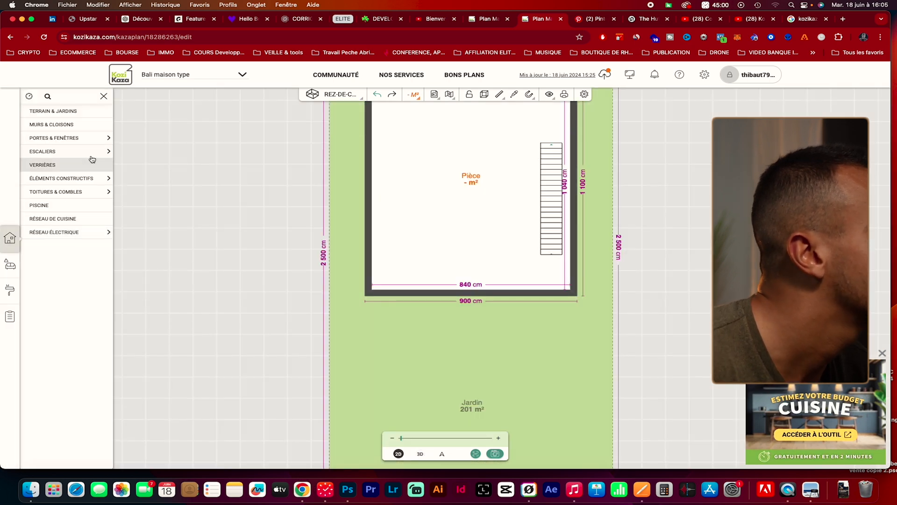
{"action": "left_click", "coordinate": [105, 124]}
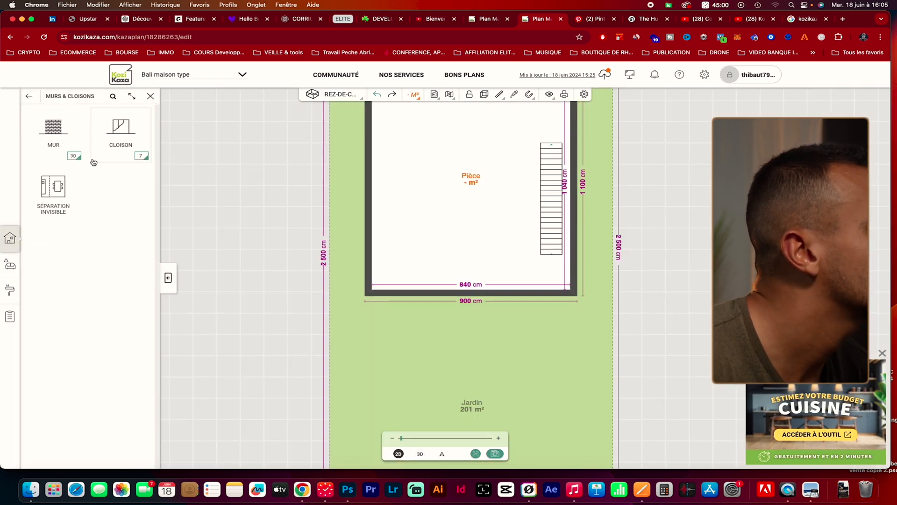
{"action": "left_click", "coordinate": [28, 96]}
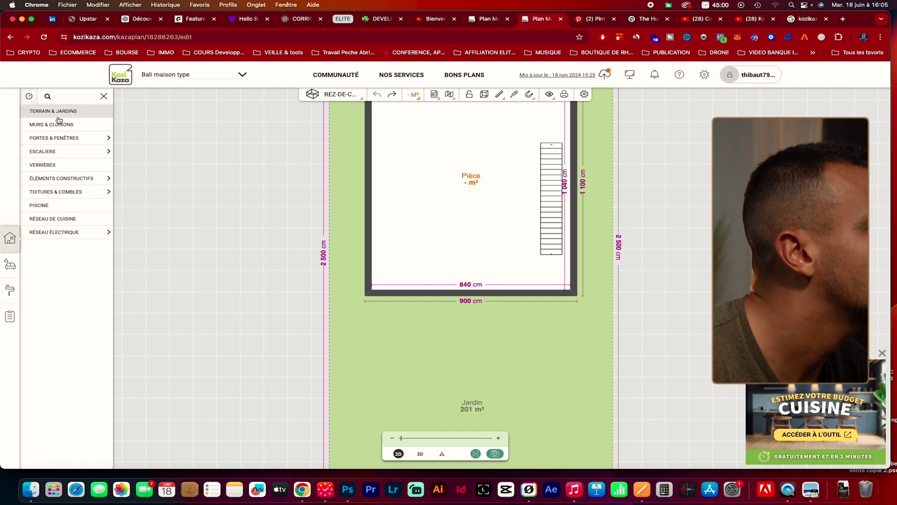
{"action": "left_click", "coordinate": [96, 139]}
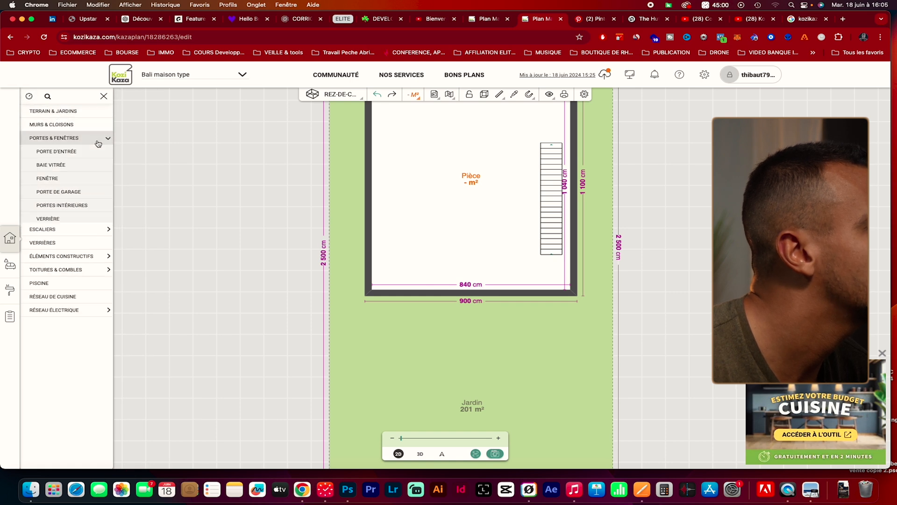
{"action": "left_click", "coordinate": [92, 229]}
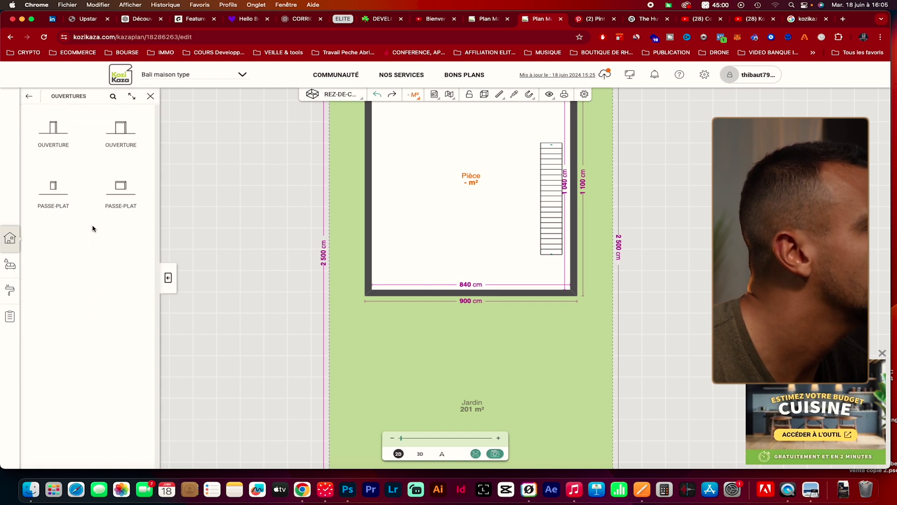
{"action": "left_click_drag", "start_coordinate": [113, 150], "coordinate": [381, 294]}
{"action": "left_click_drag", "start_coordinate": [487, 295], "coordinate": [568, 294]}
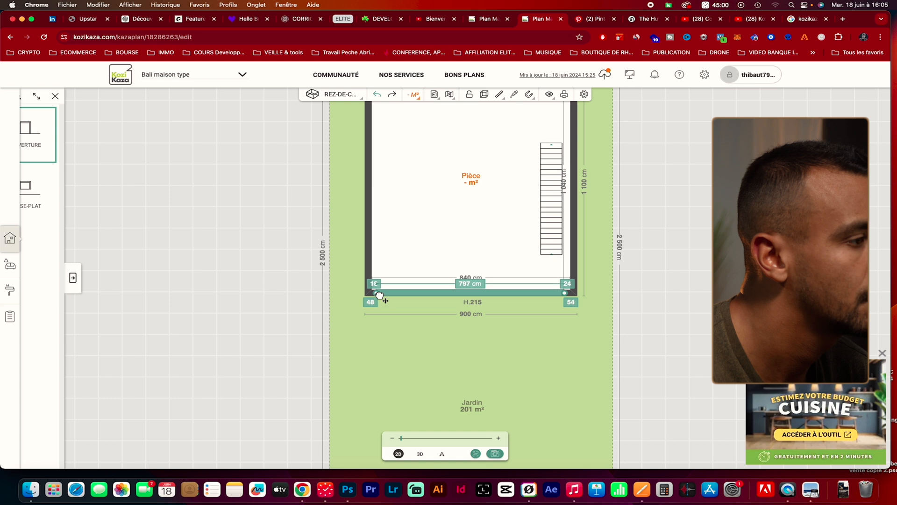
{"action": "left_click", "coordinate": [505, 351]}
{"action": "left_click", "coordinate": [423, 454]}
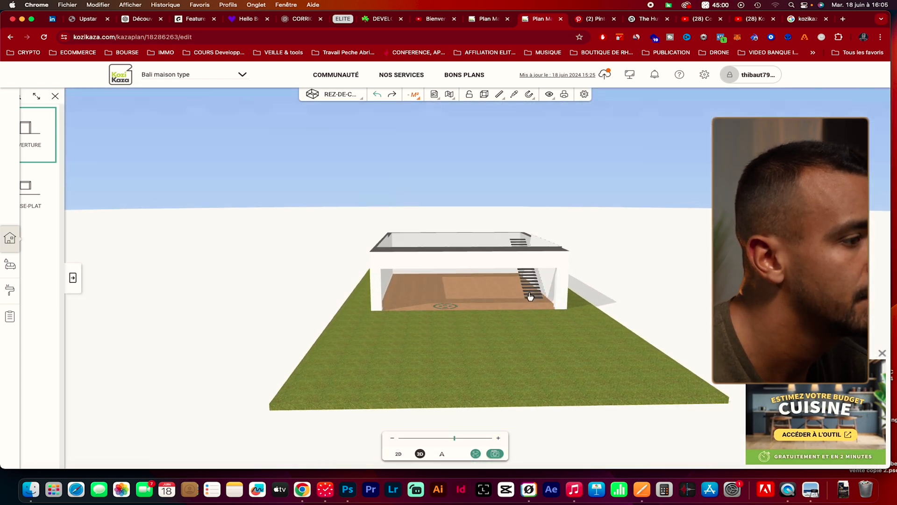
Step: Place the standing "Contre maître" figure on the lawn in front of the ground-floor opening as a scale reference
{"action": "left_click", "coordinate": [70, 280]}
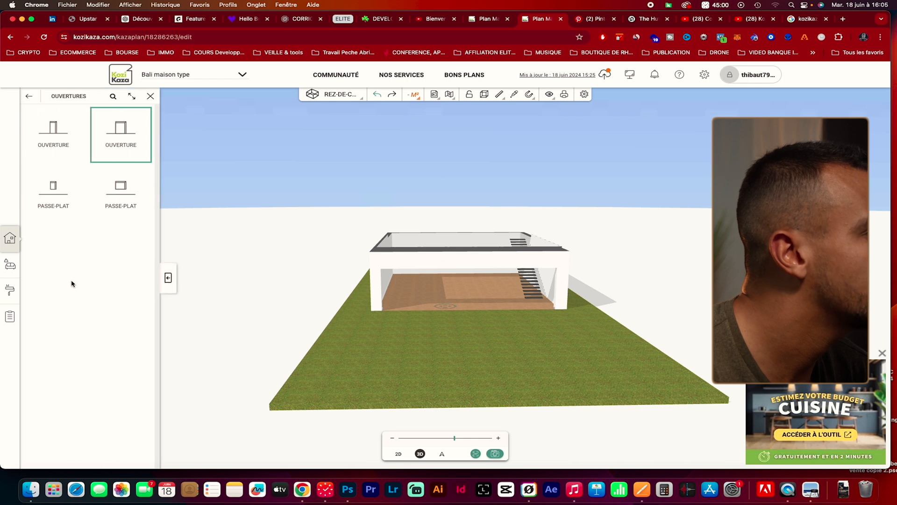
{"action": "left_click", "coordinate": [29, 97]}
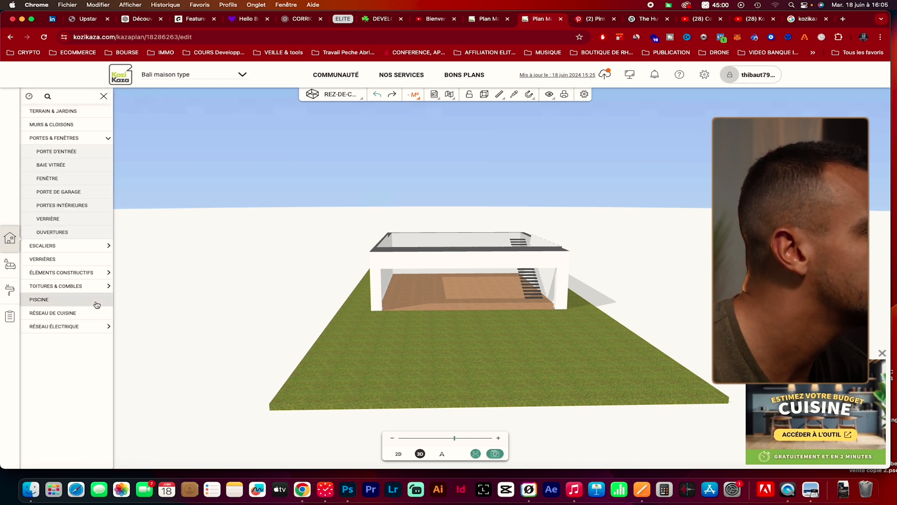
{"action": "left_click", "coordinate": [10, 265]}
{"action": "left_click", "coordinate": [89, 286]}
{"action": "left_click", "coordinate": [91, 299]}
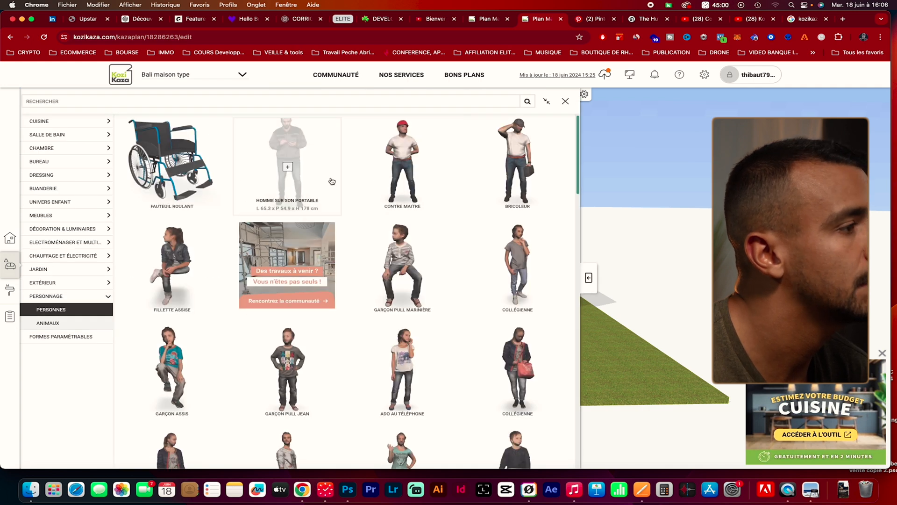
{"action": "left_click", "coordinate": [383, 170]}
{"action": "left_click", "coordinate": [390, 329]}
{"action": "left_click_drag", "start_coordinate": [392, 330], "coordinate": [441, 330]}
{"action": "left_click", "coordinate": [479, 333]}
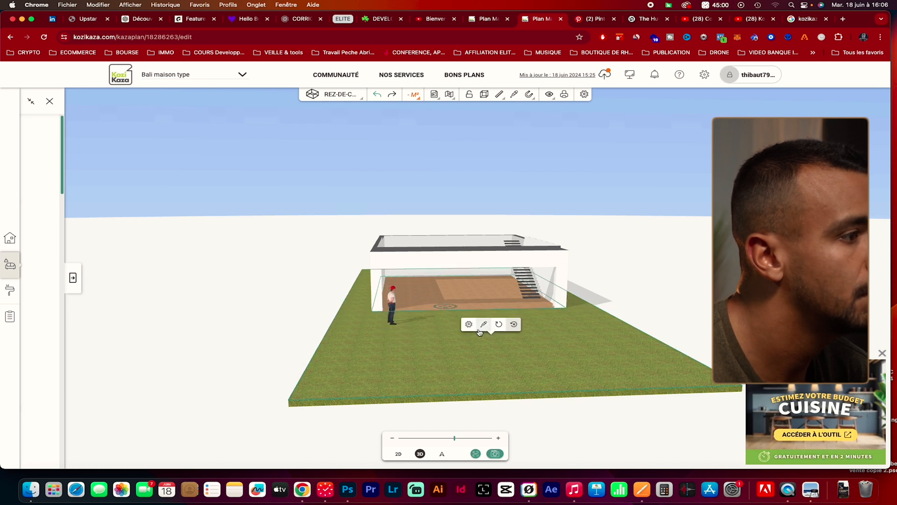
Step: Set the ground floor's ceiling height (hauteur sous plafond) to 350 cm in the floor settings
{"action": "scroll", "coordinate": [448, 303], "scroll_direction": "up", "scroll_amount": 5}
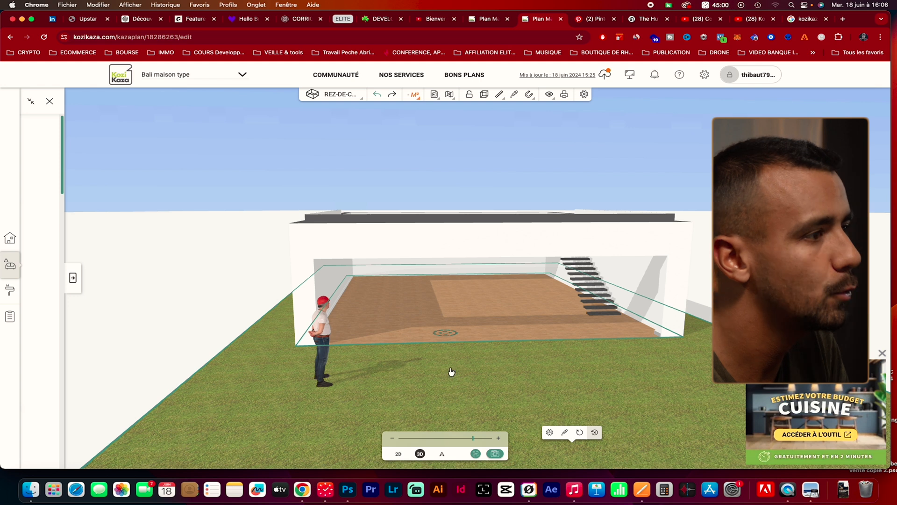
{"action": "left_click", "coordinate": [359, 96]}
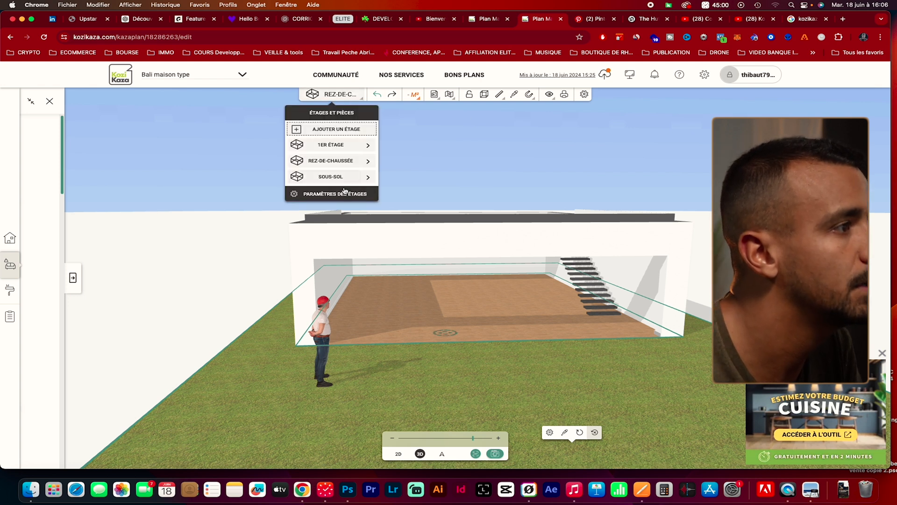
{"action": "left_click", "coordinate": [344, 192]}
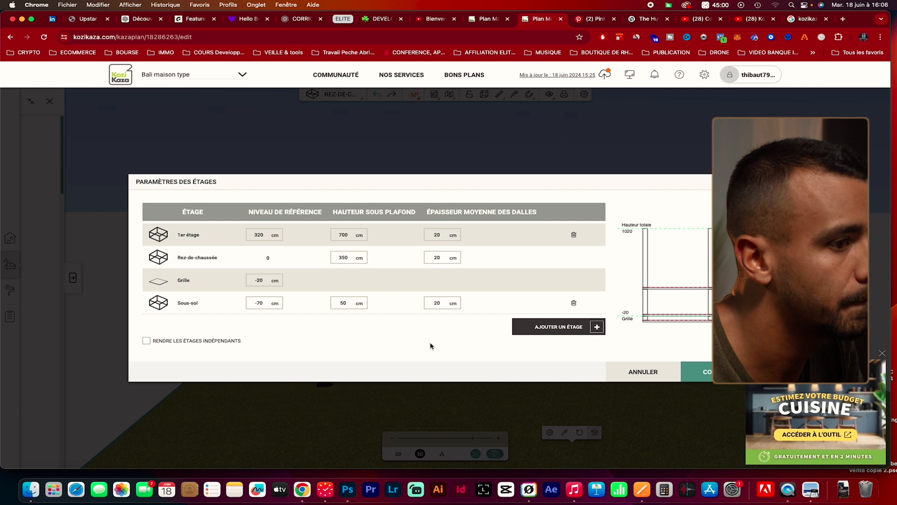
{"action": "left_click", "coordinate": [702, 373]}
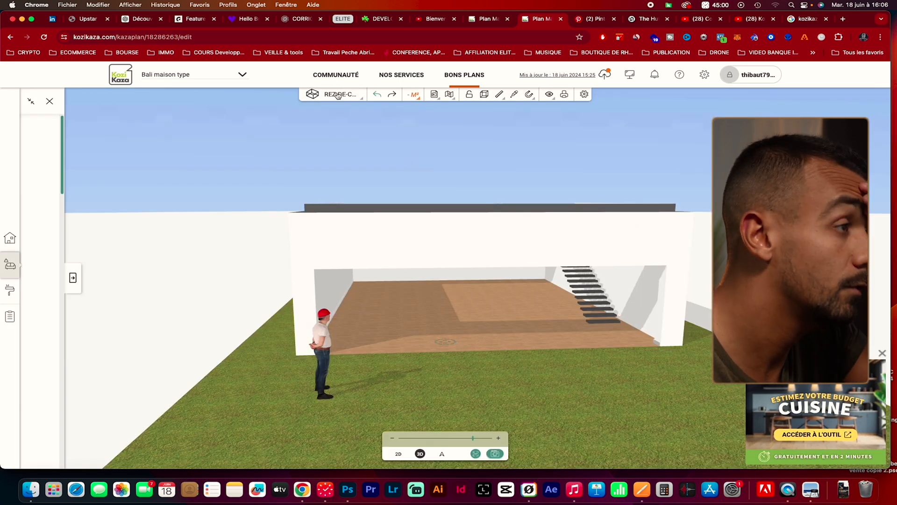
Step: Increase the front opening's height to the full height of the ground-floor wall and check it in 3D
{"action": "left_click", "coordinate": [398, 454]}
{"action": "left_click", "coordinate": [482, 308]}
{"action": "left_click", "coordinate": [344, 289]}
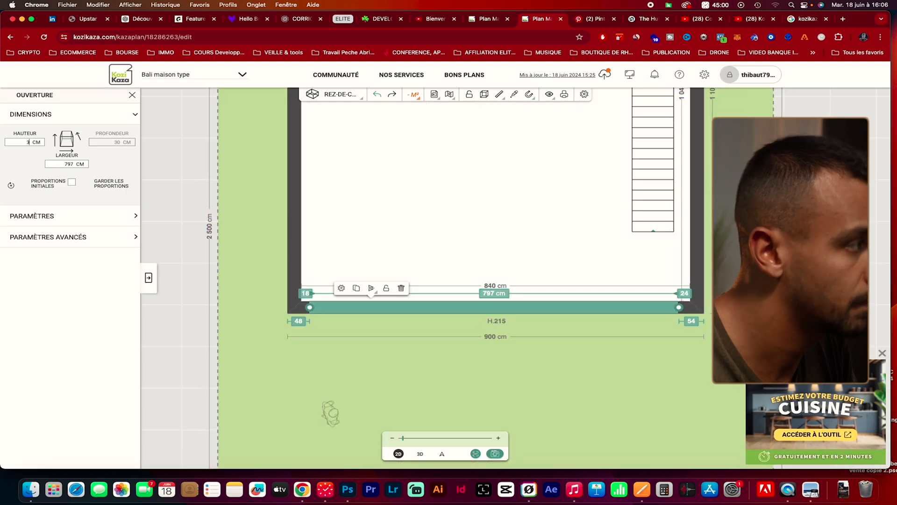
{"action": "left_click", "coordinate": [448, 358]}
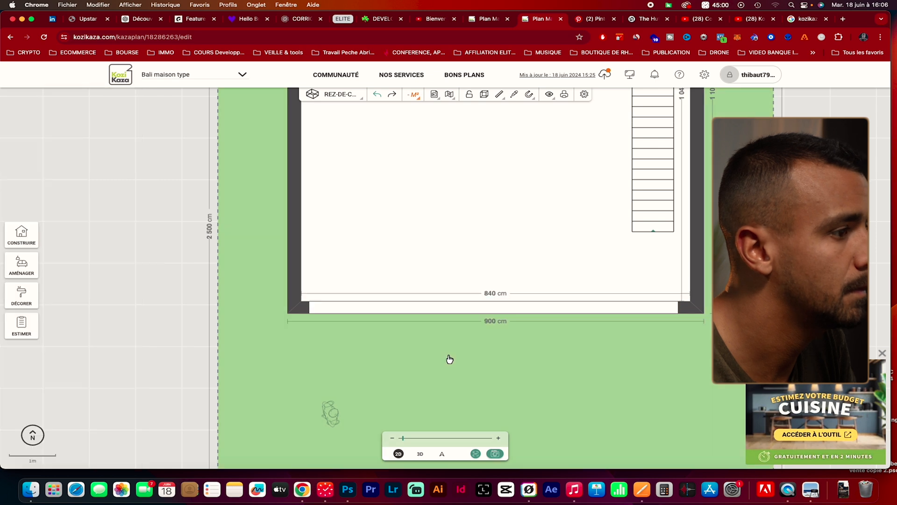
{"action": "left_click", "coordinate": [421, 453]}
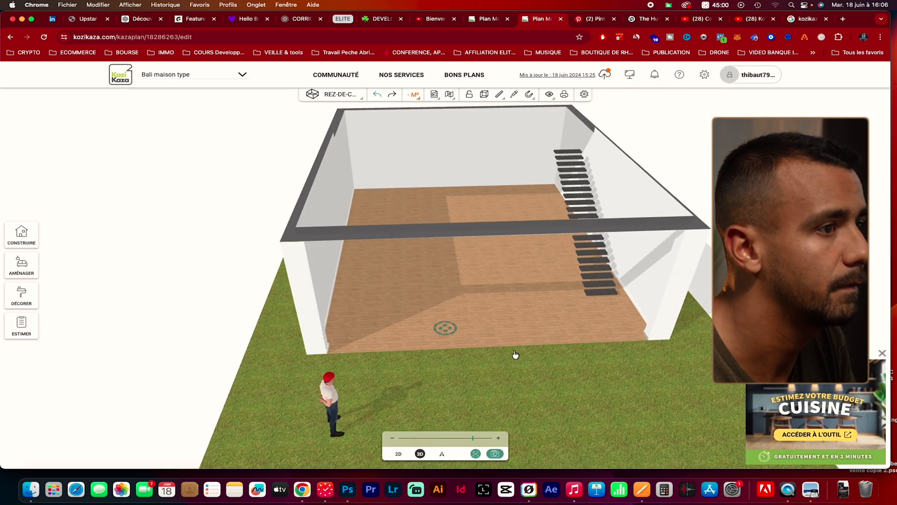
Step: Show the first floor (1er étage) in 3D and examine the complete open facade from the front and side
{"action": "left_click", "coordinate": [343, 100]}
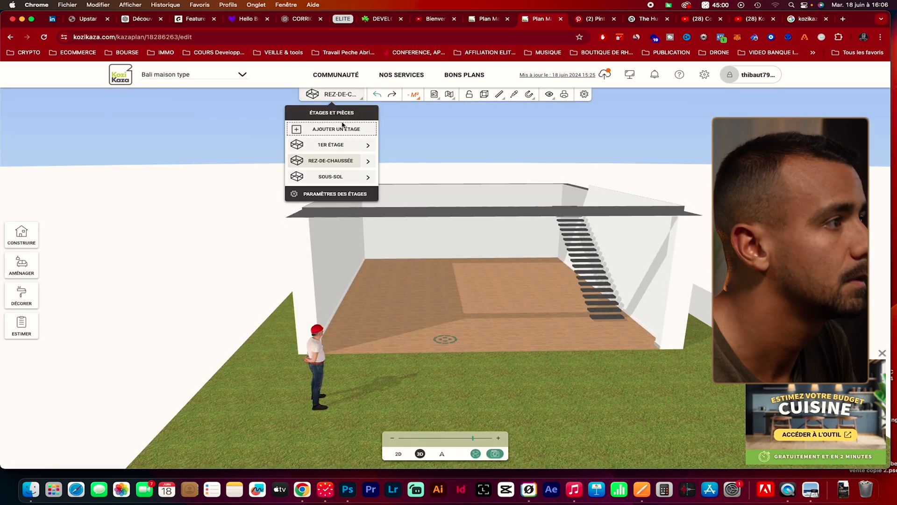
{"action": "left_click", "coordinate": [333, 147]}
{"action": "left_click_drag", "start_coordinate": [649, 369], "coordinate": [678, 266]}
{"action": "scroll", "coordinate": [563, 405], "scroll_direction": "down", "scroll_amount": 5}
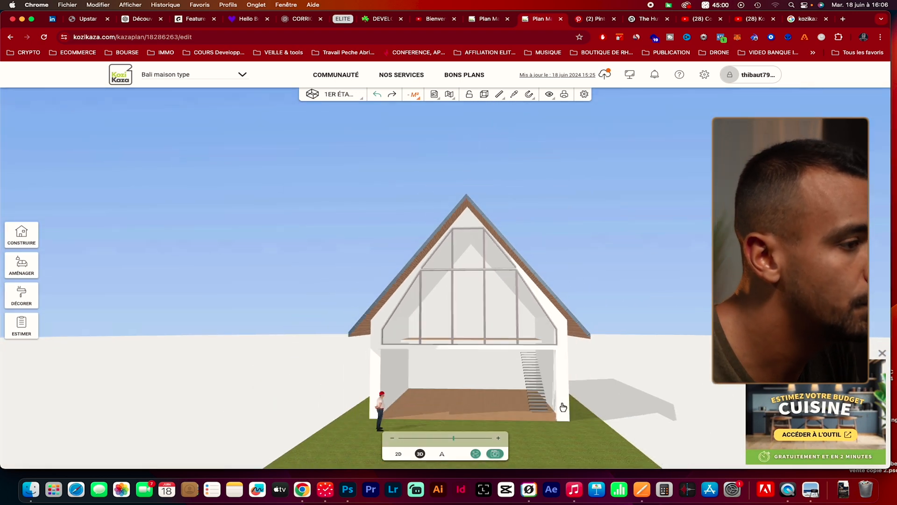
{"action": "scroll", "coordinate": [529, 424], "scroll_direction": "up", "scroll_amount": 2}
{"action": "left_click_drag", "start_coordinate": [530, 424], "coordinate": [562, 459]}
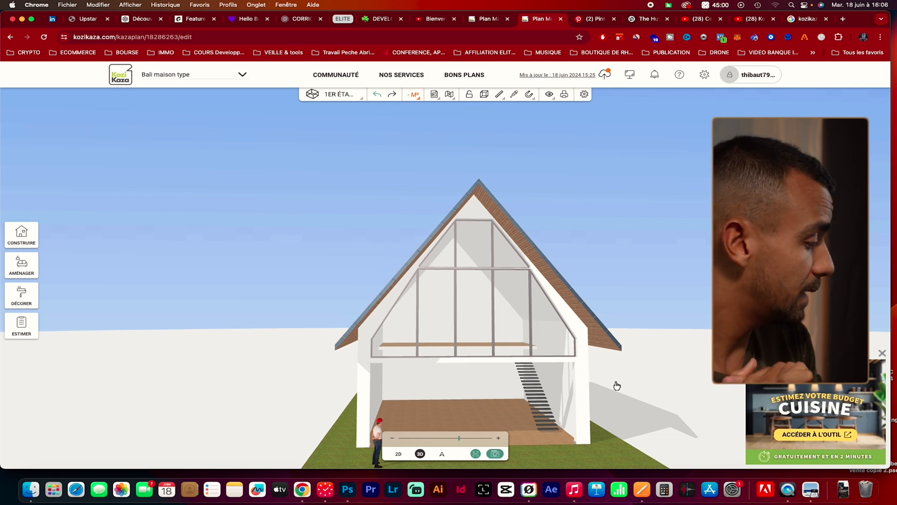
{"action": "left_click_drag", "start_coordinate": [716, 284], "coordinate": [533, 379]}
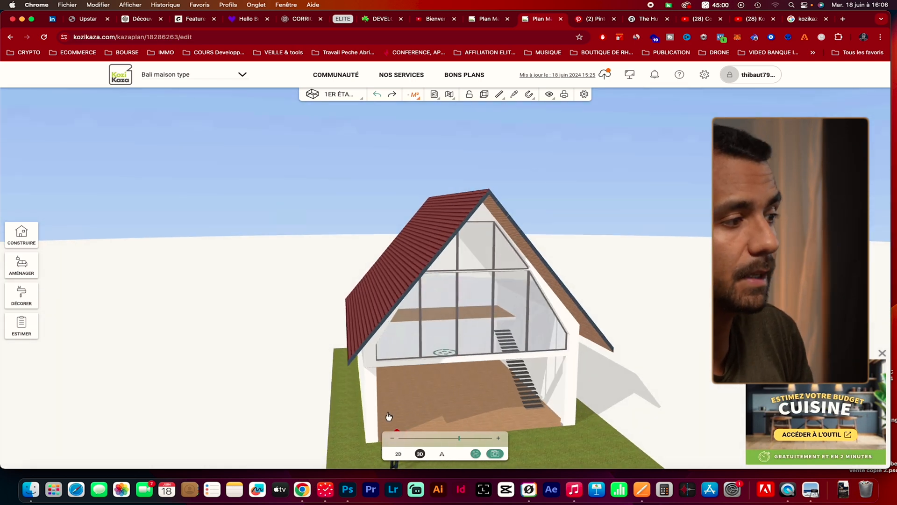
{"action": "left_click_drag", "start_coordinate": [581, 440], "coordinate": [647, 430]}
Step: Cover the roof slope with the light-brown shingle material from the Toiture decoration category and view the house from the front
{"action": "left_click", "coordinate": [37, 293]}
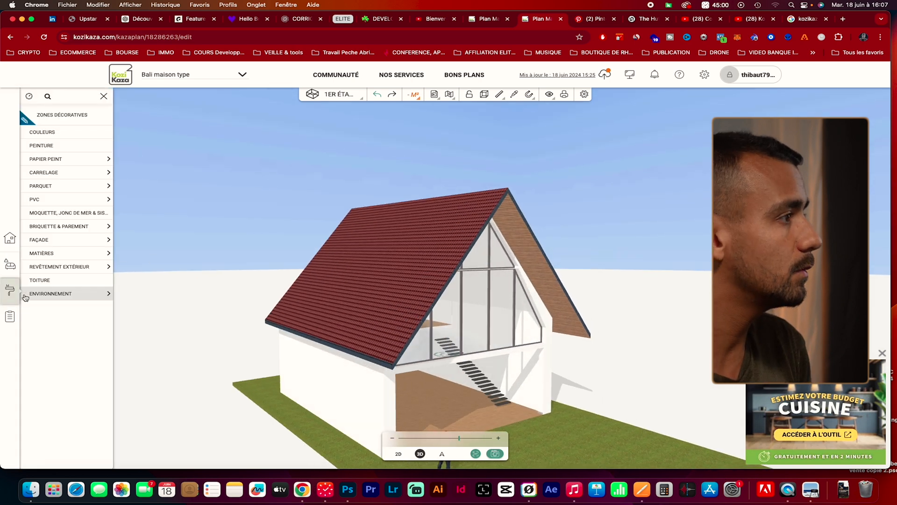
{"action": "left_click", "coordinate": [99, 136]}
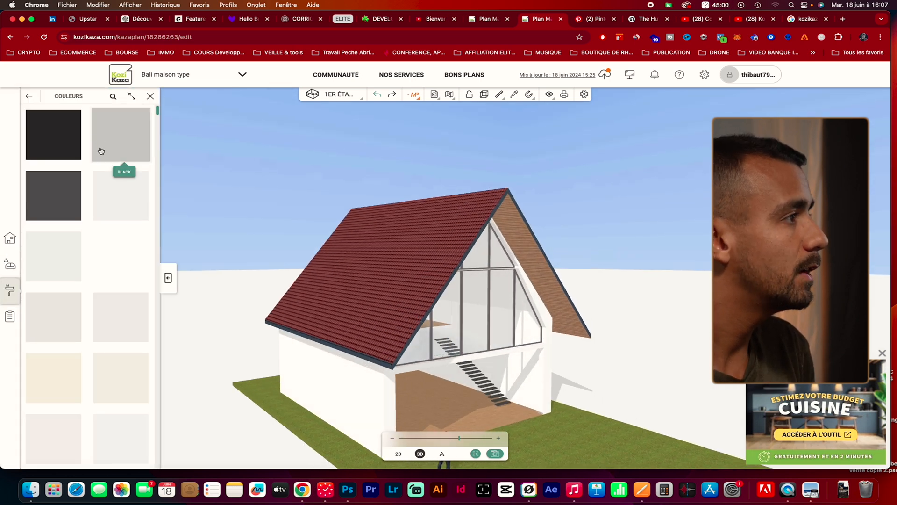
{"action": "left_click", "coordinate": [29, 96]}
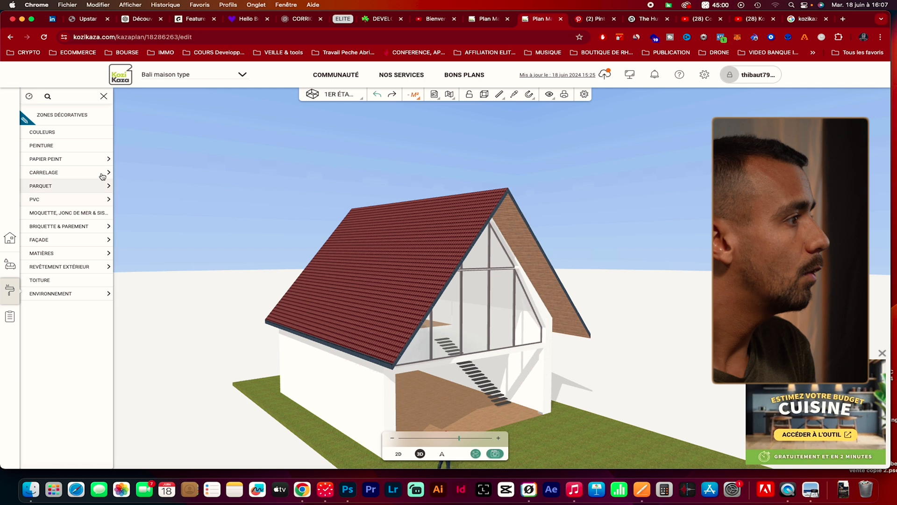
{"action": "left_click", "coordinate": [85, 281]}
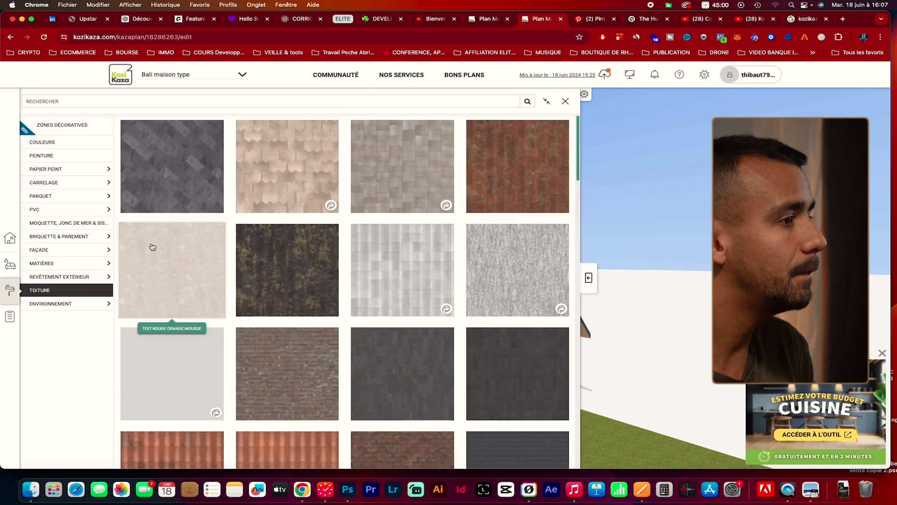
{"action": "scroll", "coordinate": [418, 295], "scroll_direction": "down", "scroll_amount": 2}
{"action": "scroll", "coordinate": [418, 294], "scroll_direction": "down", "scroll_amount": 8}
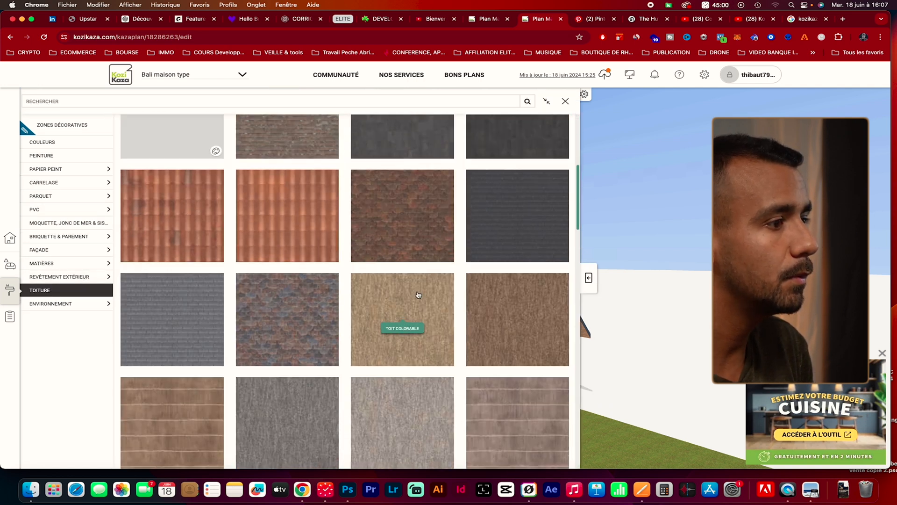
{"action": "left_click", "coordinate": [192, 297]}
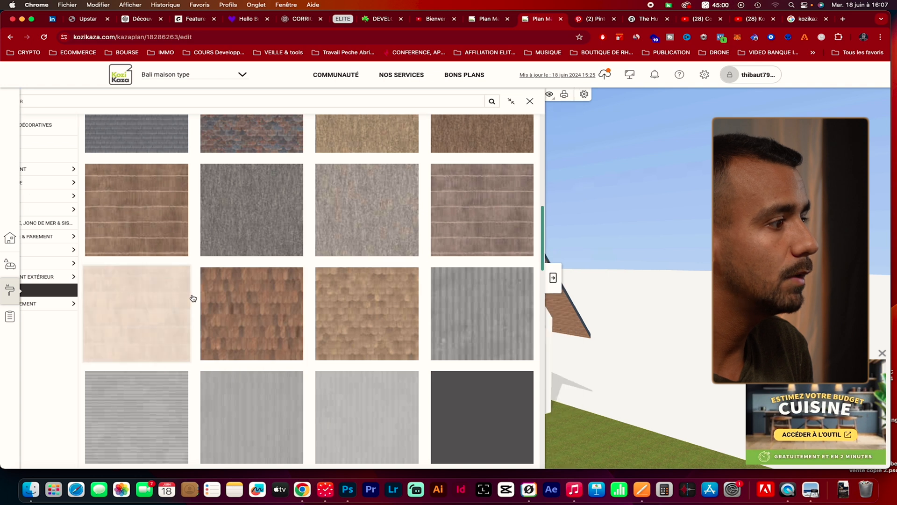
{"action": "left_click", "coordinate": [391, 304]}
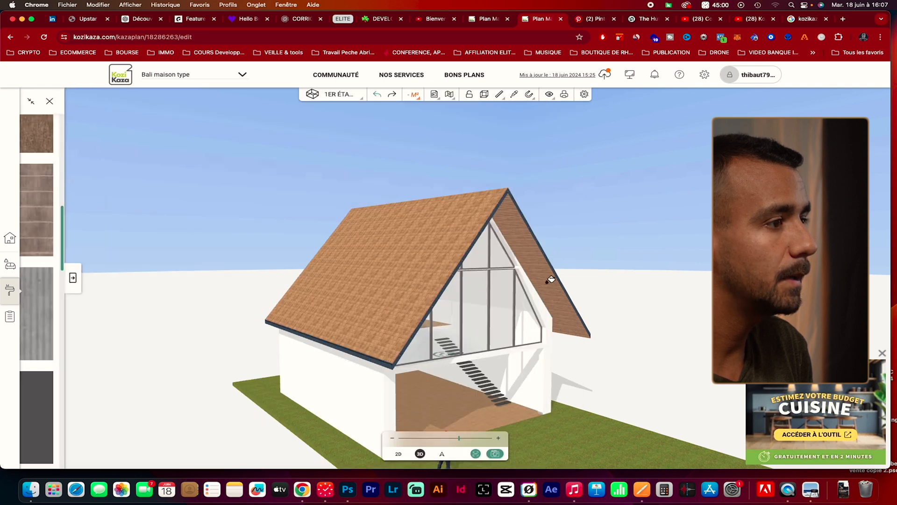
{"action": "left_click_drag", "start_coordinate": [621, 272], "coordinate": [520, 276]}
{"action": "left_click_drag", "start_coordinate": [461, 325], "coordinate": [647, 289]}
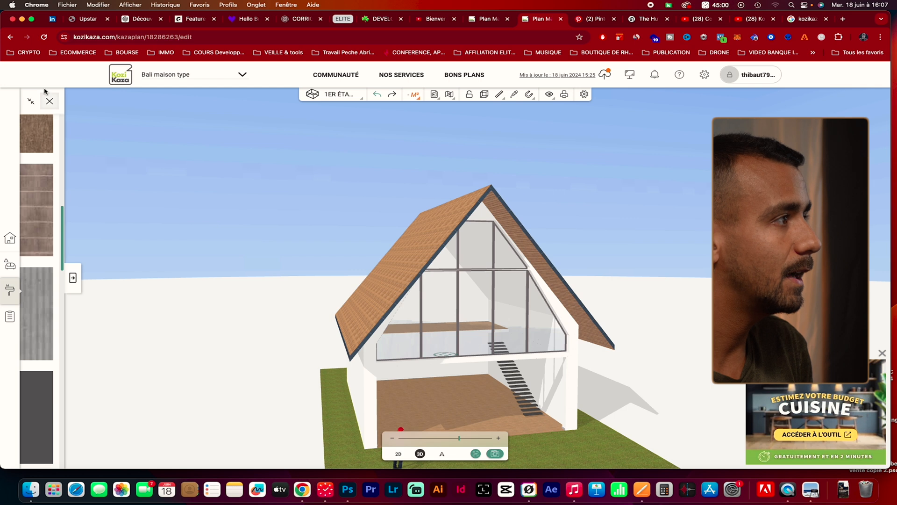
{"action": "left_click", "coordinate": [50, 101]}
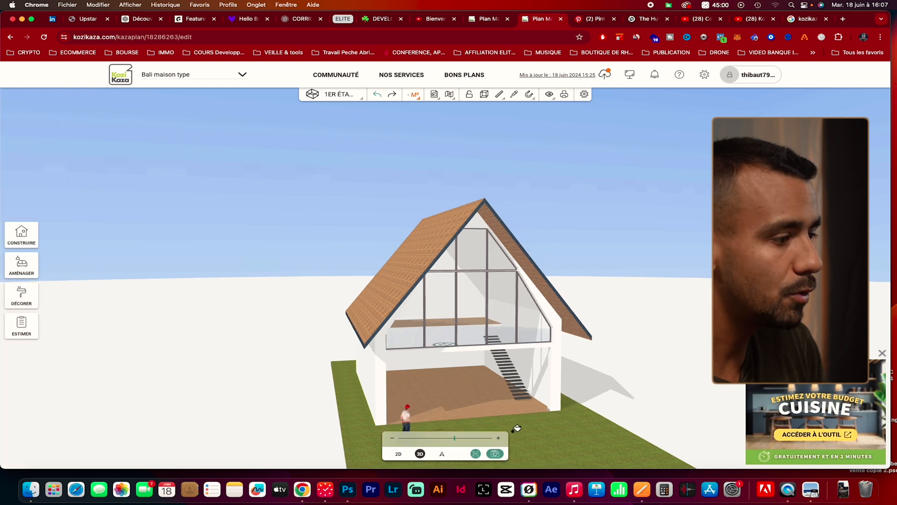
{"action": "left_click_drag", "start_coordinate": [516, 428], "coordinate": [577, 435]}
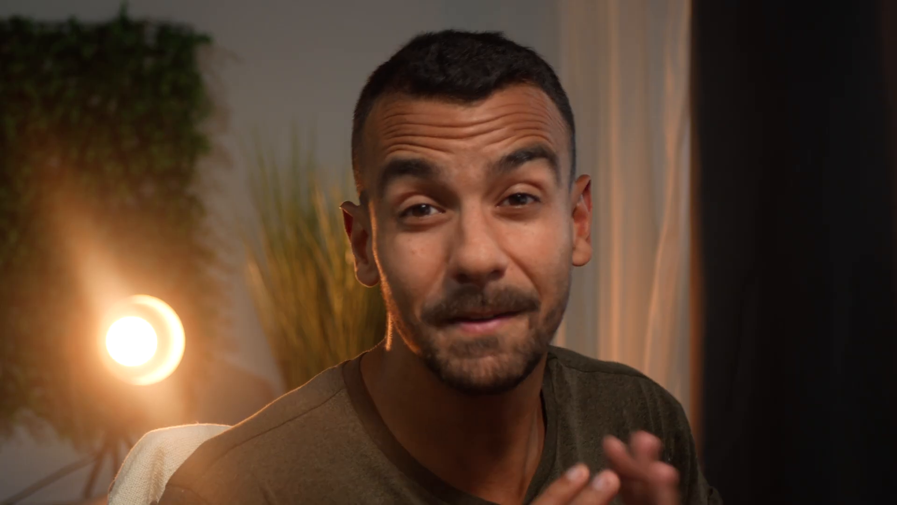